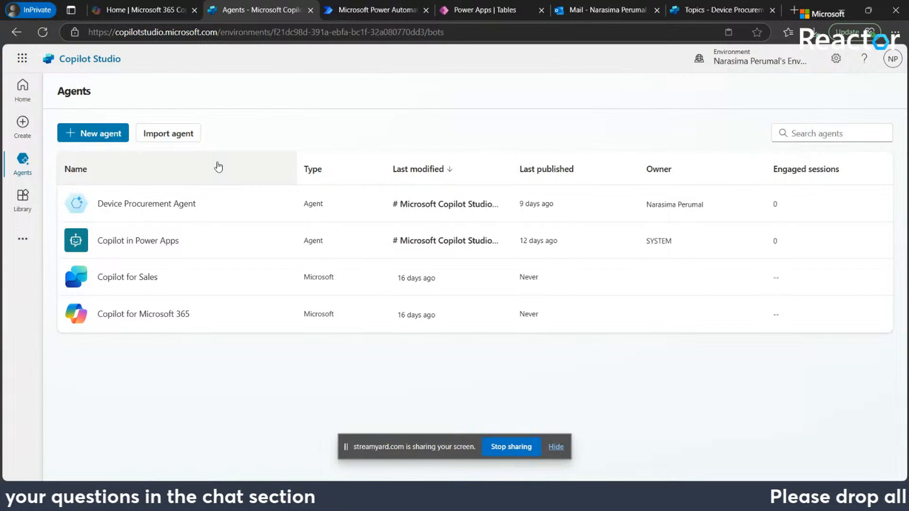
# - Create a new agent named "Weather Agent" through manual configuration, keeping the default language
pyautogui.click(97, 131)
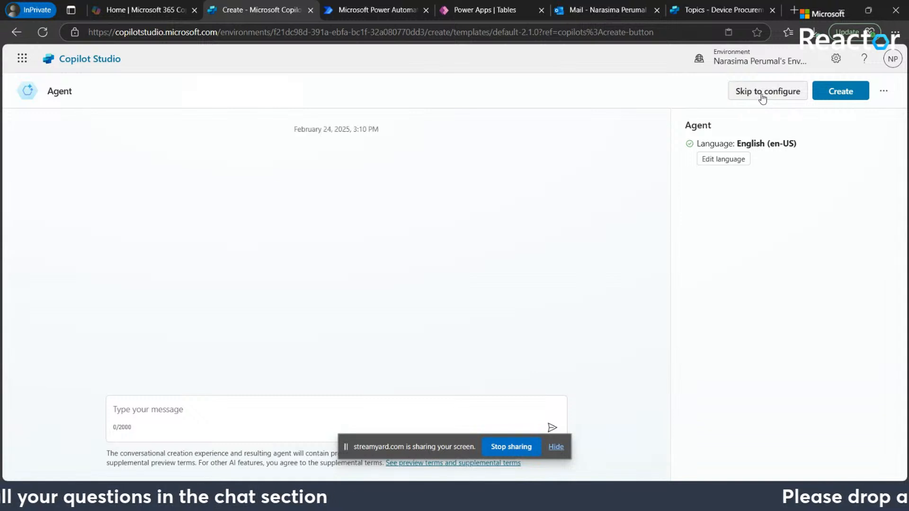
pyautogui.click(760, 95)
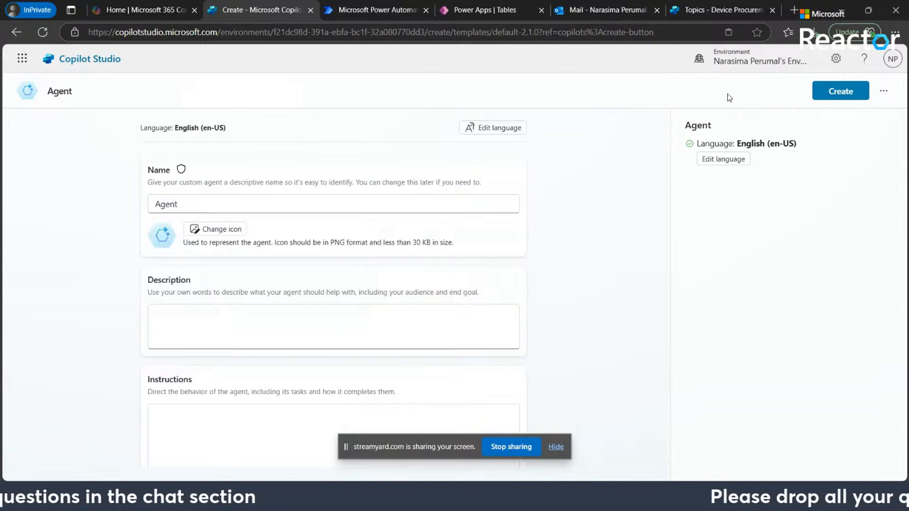
pyautogui.doubleClick(264, 202)
pyautogui.write('Weather')
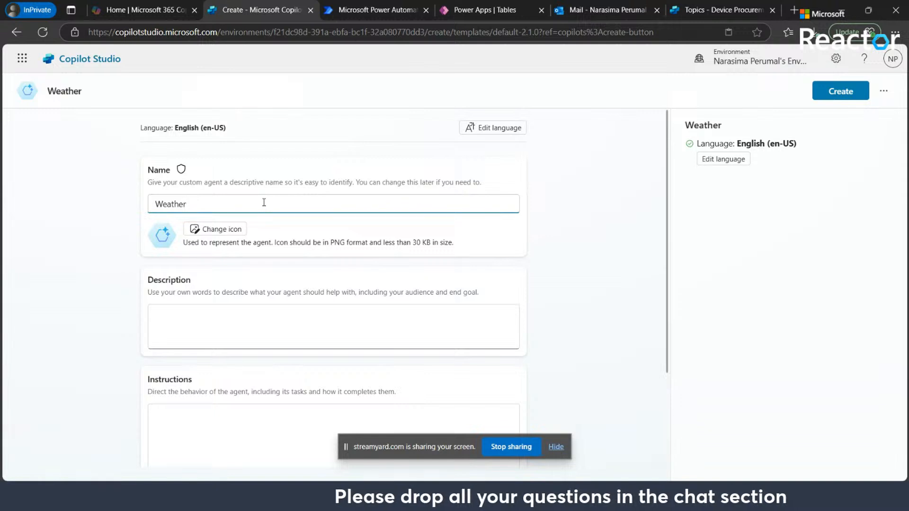
pyautogui.write(' Agent')
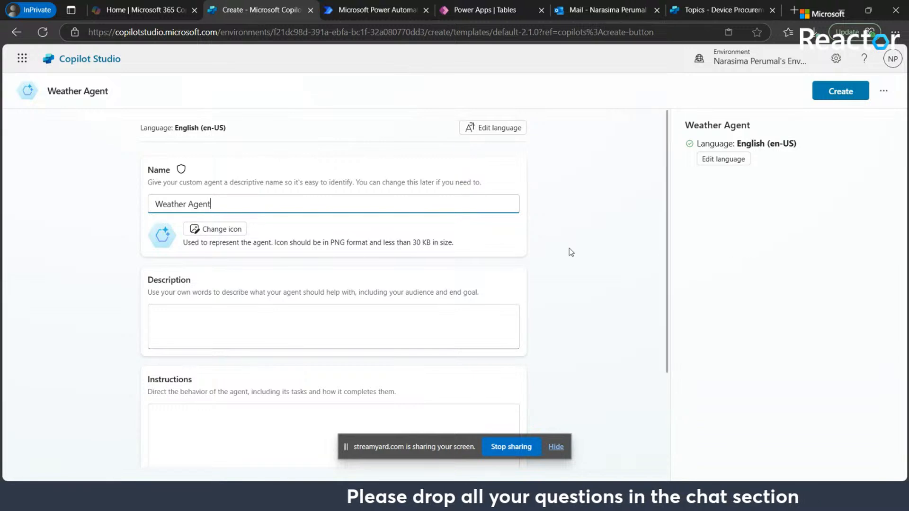
pyautogui.scroll(-3, 571, 252)
pyautogui.scroll(3, 569, 248)
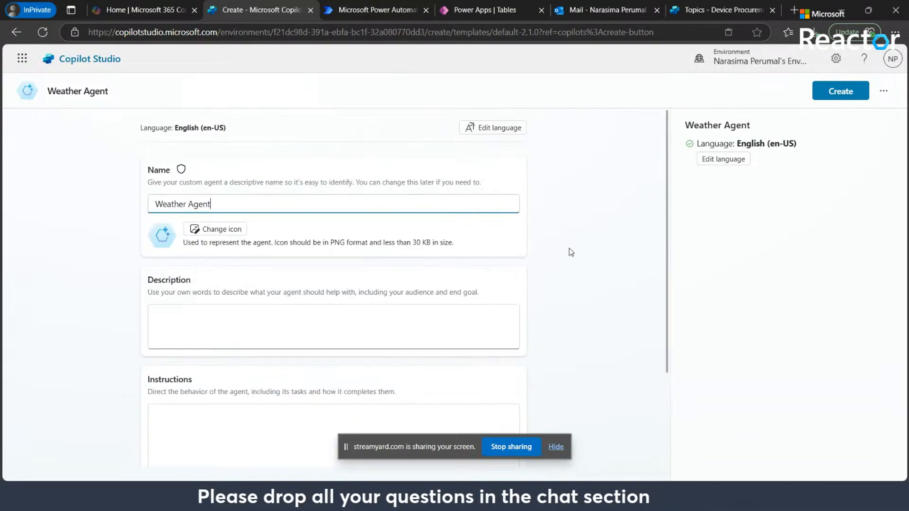
pyautogui.click(846, 92)
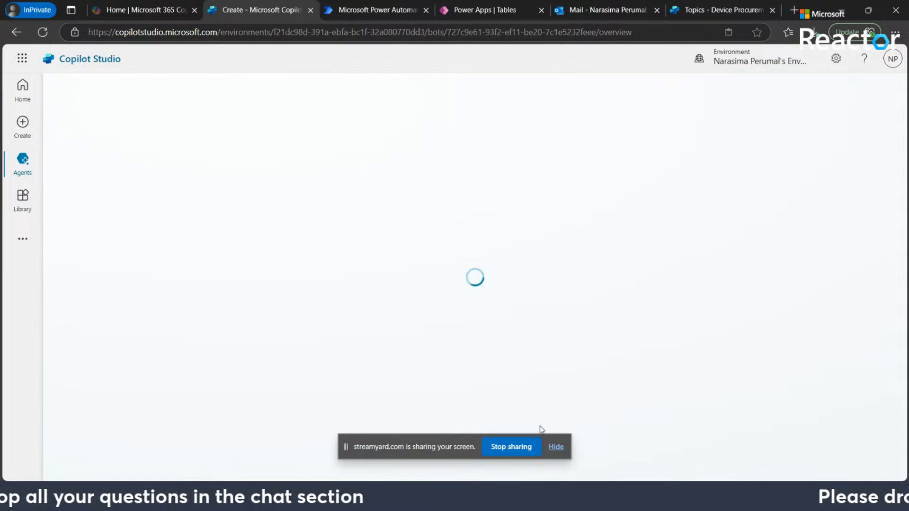
pyautogui.click(556, 447)
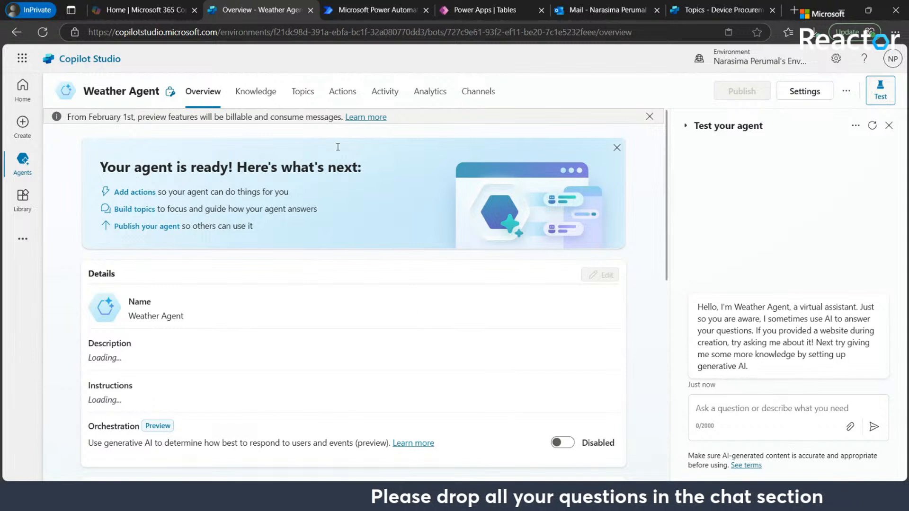
# - Add a blank topic to the Weather Agent and name it "Get Weather"
pyautogui.click(308, 101)
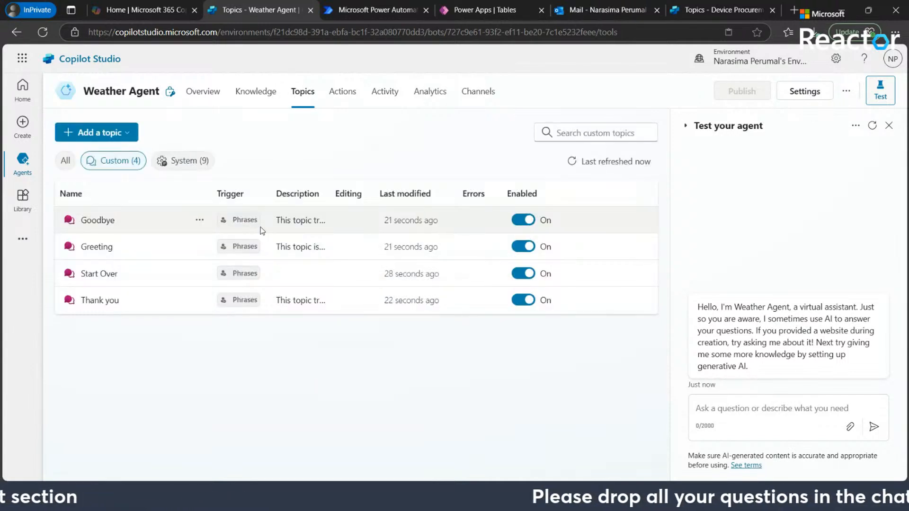
pyautogui.click(110, 133)
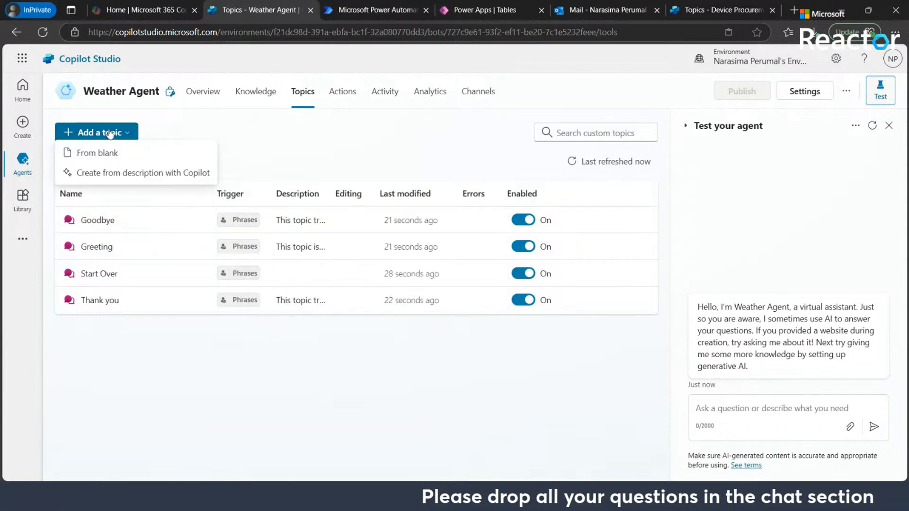
pyautogui.click(105, 161)
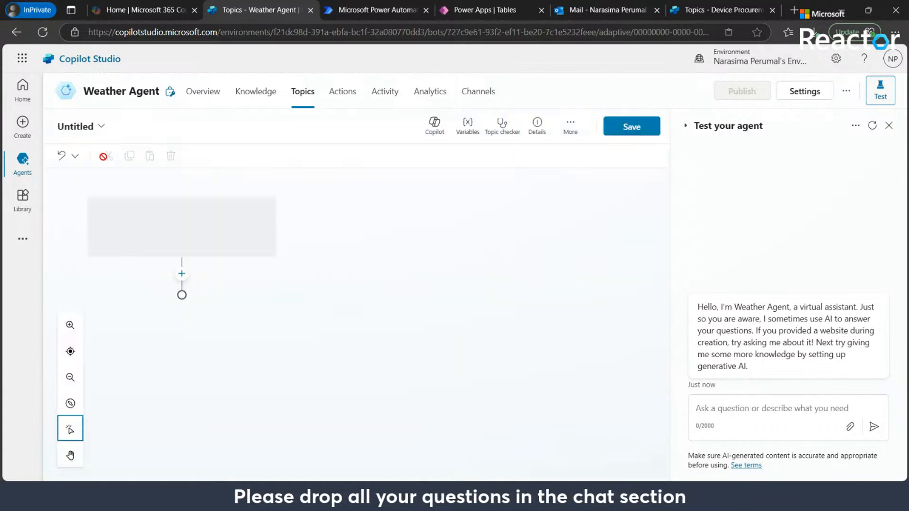
pyautogui.click(86, 128)
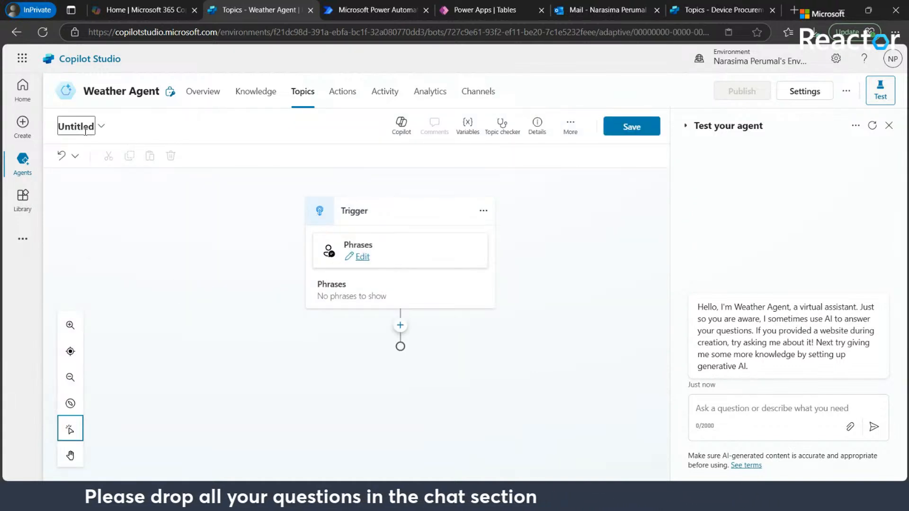
pyautogui.doubleClick(86, 127)
pyautogui.write('Get ')
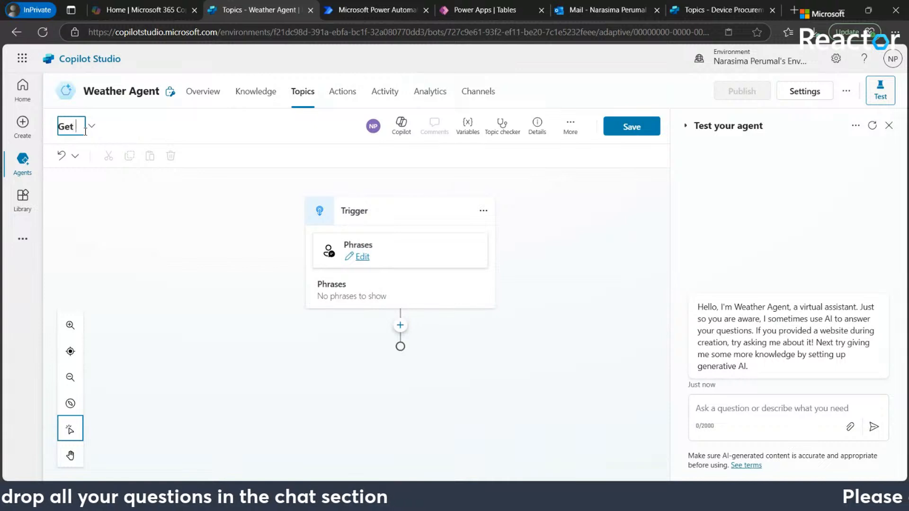
pyautogui.write('Weather')
pyautogui.press('Return')
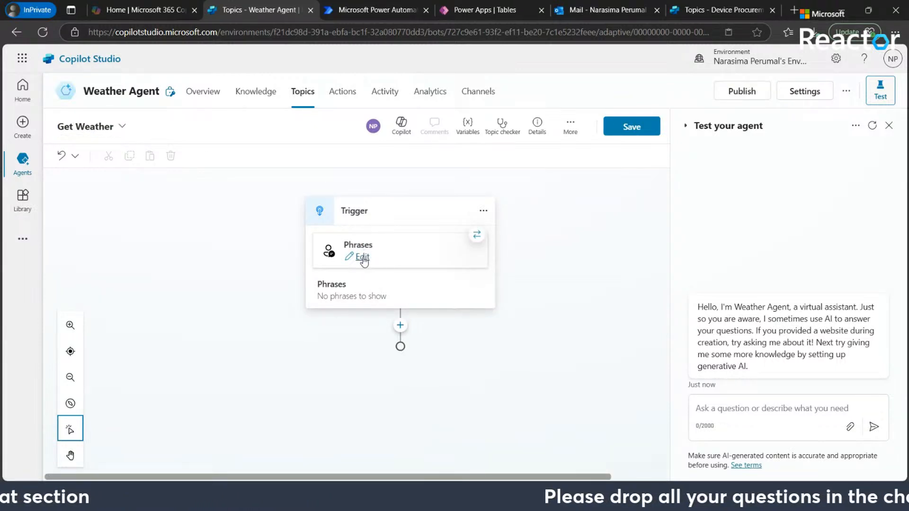
# - Add the trigger phrase "how is the weather today" to the Get Weather topic
pyautogui.click(363, 258)
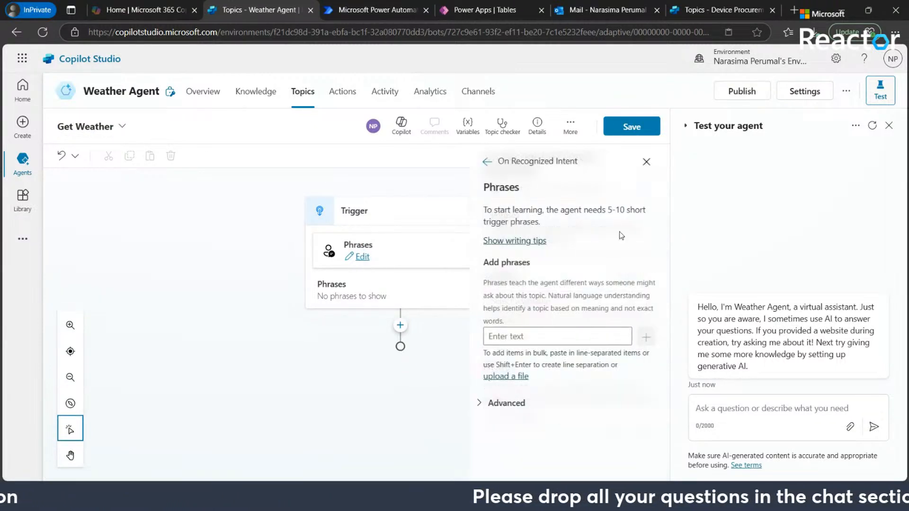
pyautogui.click(530, 337)
pyautogui.write('what is the weather')
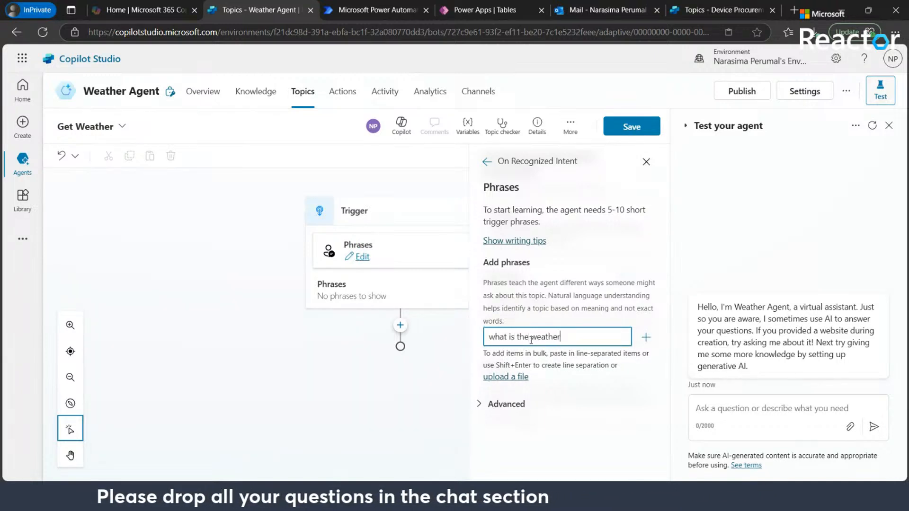
pyautogui.press('BackSpace')
pyautogui.press('BackSpace')
pyautogui.press('BackSpace')
pyautogui.press('BackSpace')
pyautogui.press('BackSpace')
pyautogui.press('BackSpace')
pyautogui.press('BackSpace')
pyautogui.press('BackSpace')
pyautogui.press('BackSpace')
pyautogui.press('BackSpace')
pyautogui.press('BackSpace')
pyautogui.press('BackSpace')
pyautogui.press('BackSpace')
pyautogui.press('BackSpace')
pyautogui.press('BackSpace')
pyautogui.press('BackSpace')
pyautogui.press('BackSpace')
pyautogui.press('BackSpace')
pyautogui.write('how is the w')
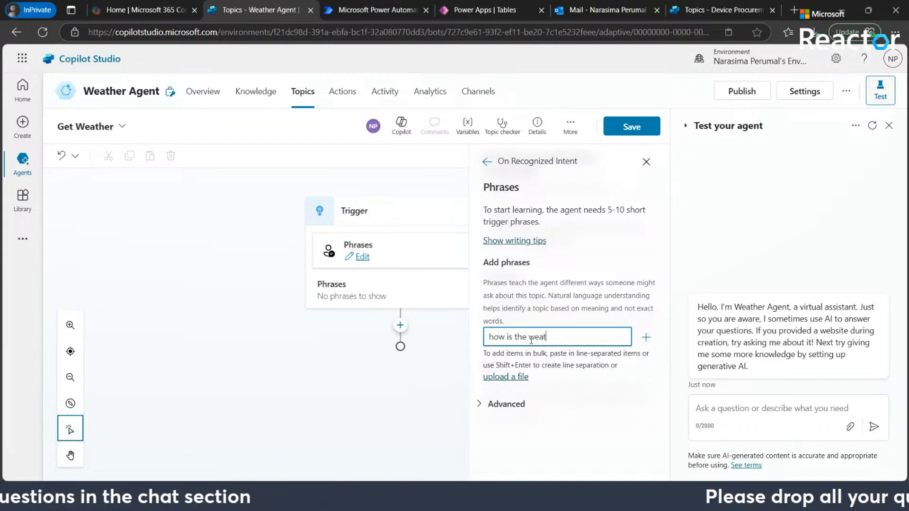
pyautogui.write('eather today')
pyautogui.press('Return')
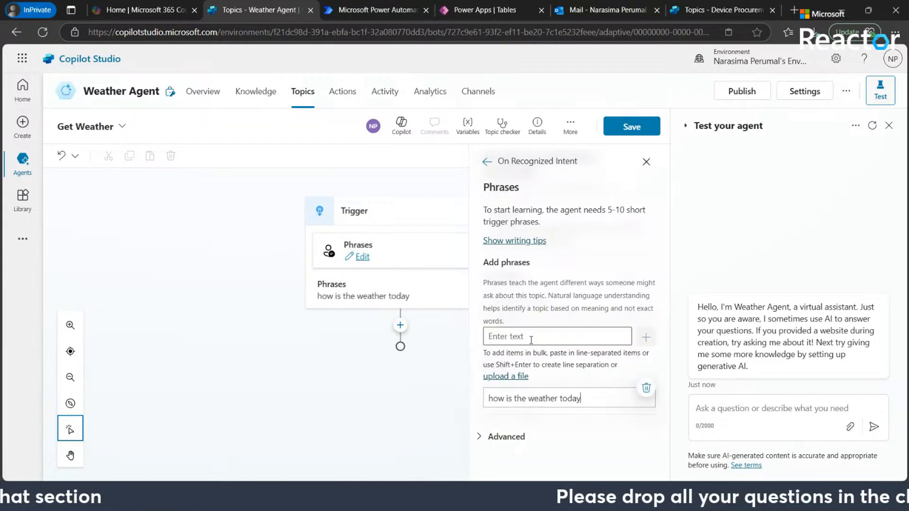
# - Add the trigger phrase "forecast for the day" to the topic
pyautogui.click(530, 339)
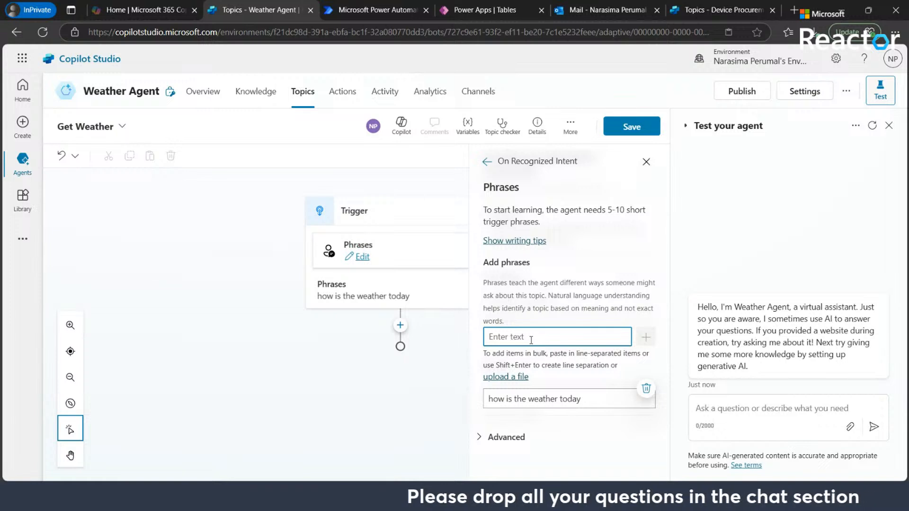
pyautogui.write('weat')
pyautogui.press('BackSpace')
pyautogui.press('BackSpace')
pyautogui.press('BackSpace')
pyautogui.press('BackSpace')
pyautogui.write('forecast for the day')
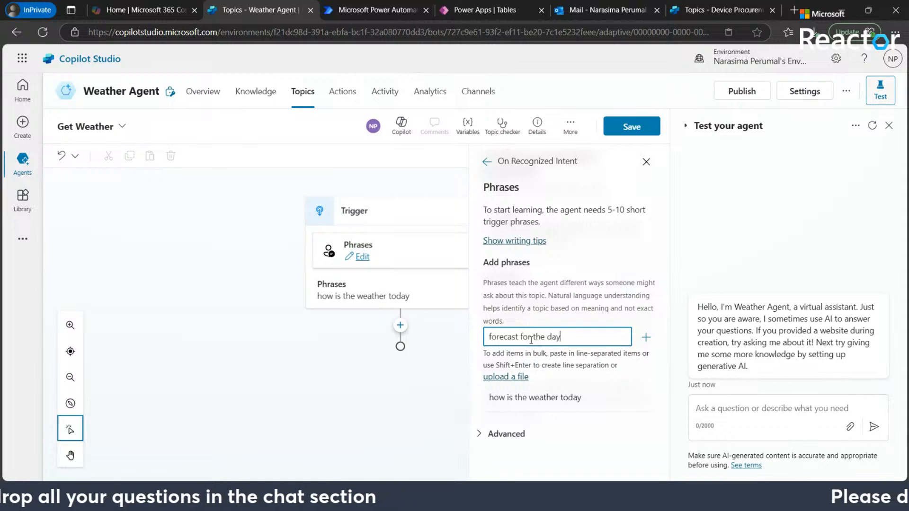
pyautogui.press('Return')
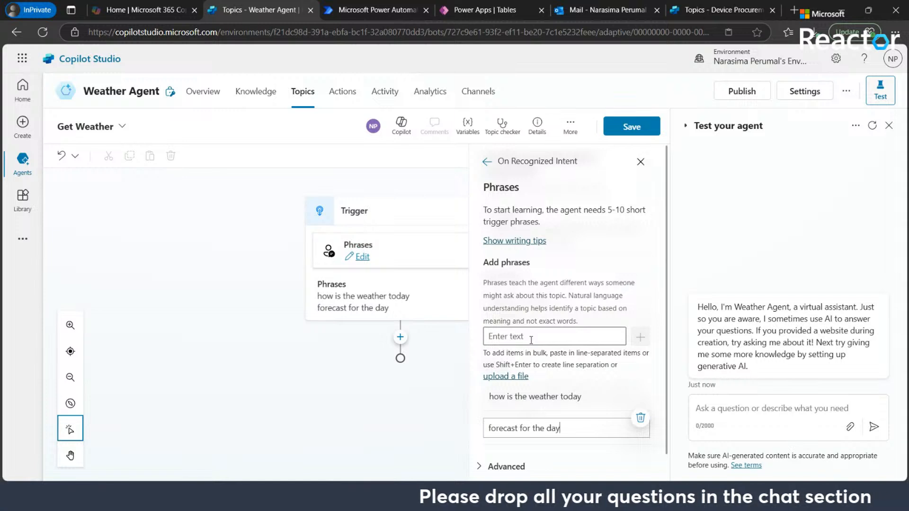
# - Add the trigger phrase "chance of rain today" and close the trigger's properties
pyautogui.click(532, 340)
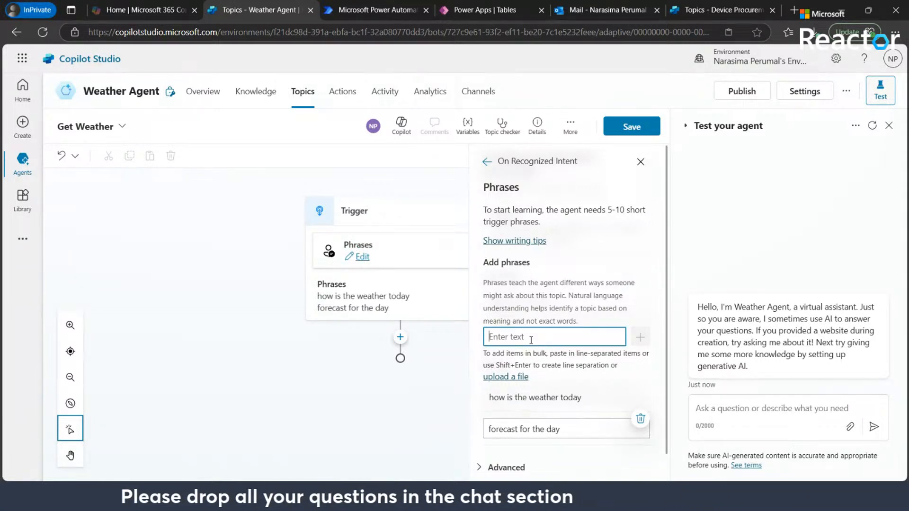
pyautogui.write('chance of rain today')
pyautogui.press('Return')
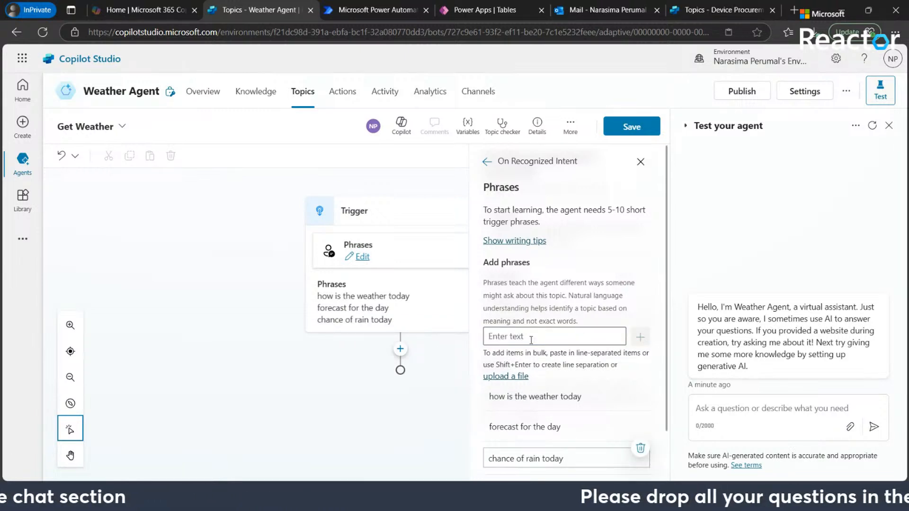
pyautogui.click(435, 367)
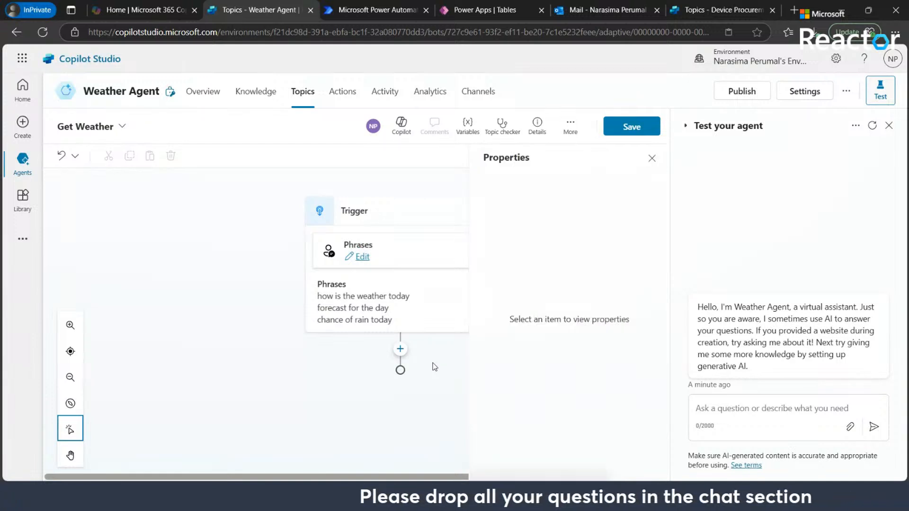
pyautogui.click(652, 158)
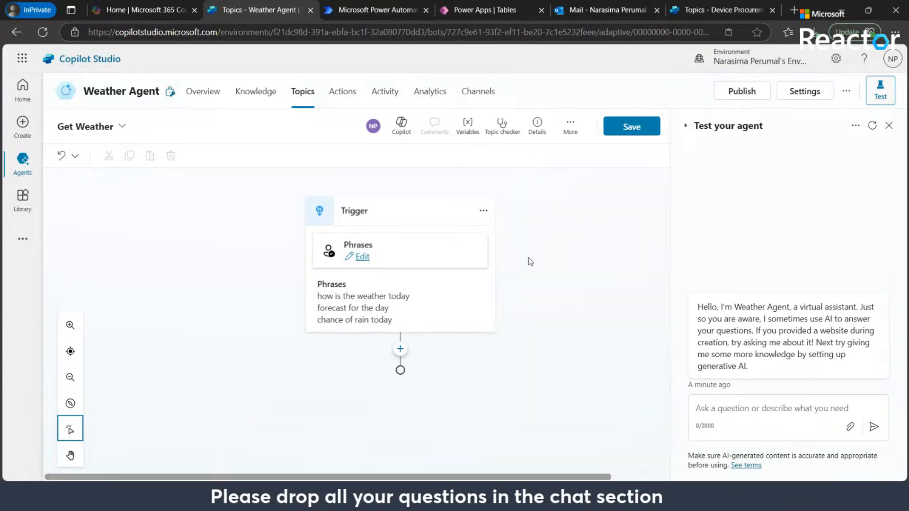
# - Insert a question node after the trigger with the message "what is your city?"
pyautogui.click(400, 350)
pyautogui.scroll(-2, 400, 359)
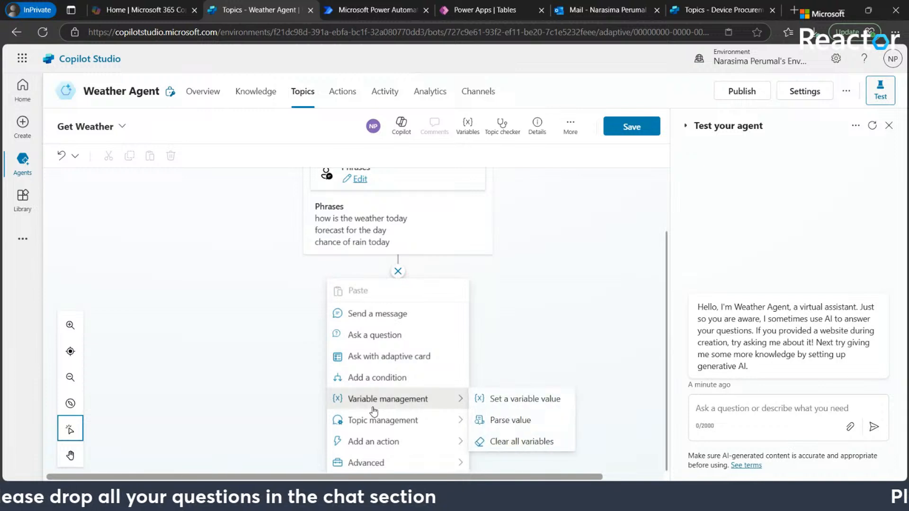
pyautogui.click(400, 339)
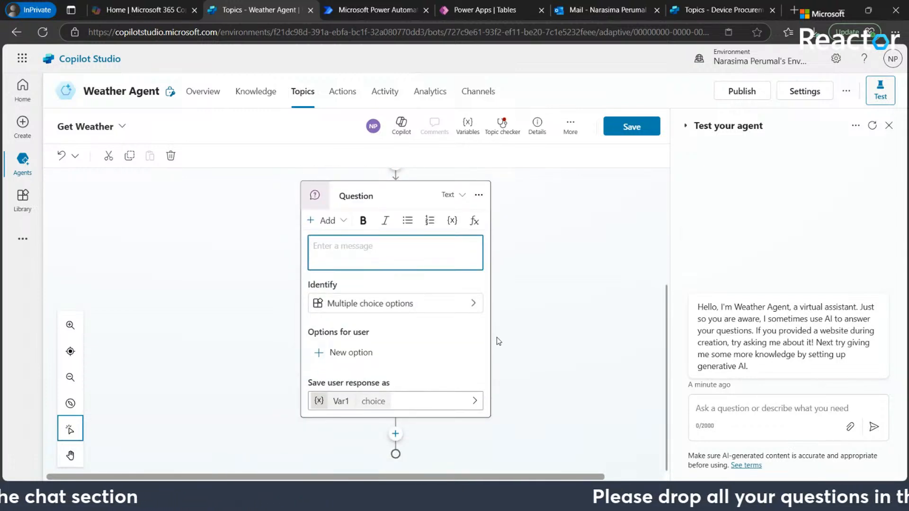
pyautogui.click(379, 253)
pyautogui.click(363, 253)
pyautogui.write('what is your city?')
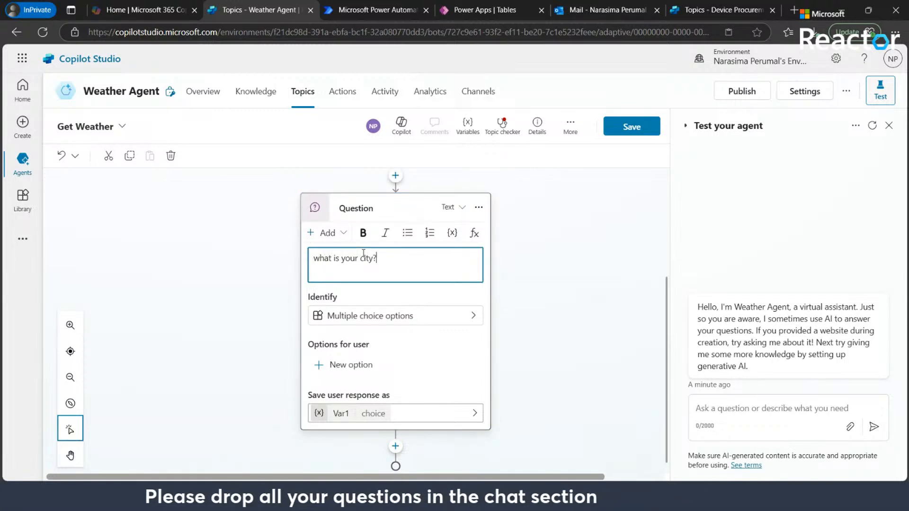
# - Set the city question to identify the user's entire response
pyautogui.click(475, 317)
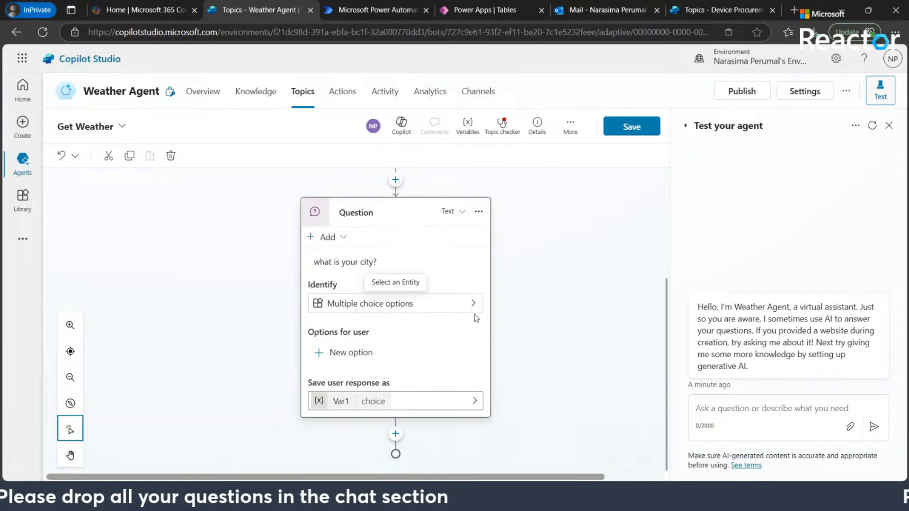
pyautogui.click(473, 305)
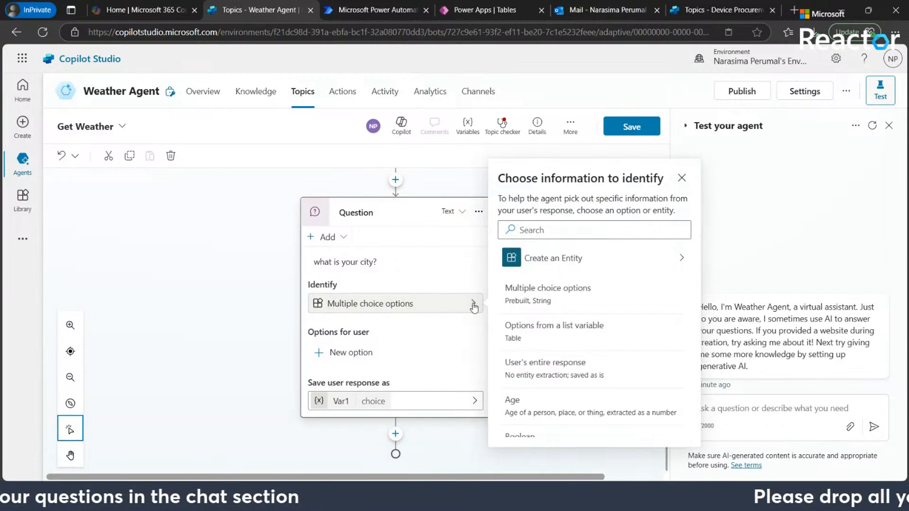
pyautogui.click(550, 370)
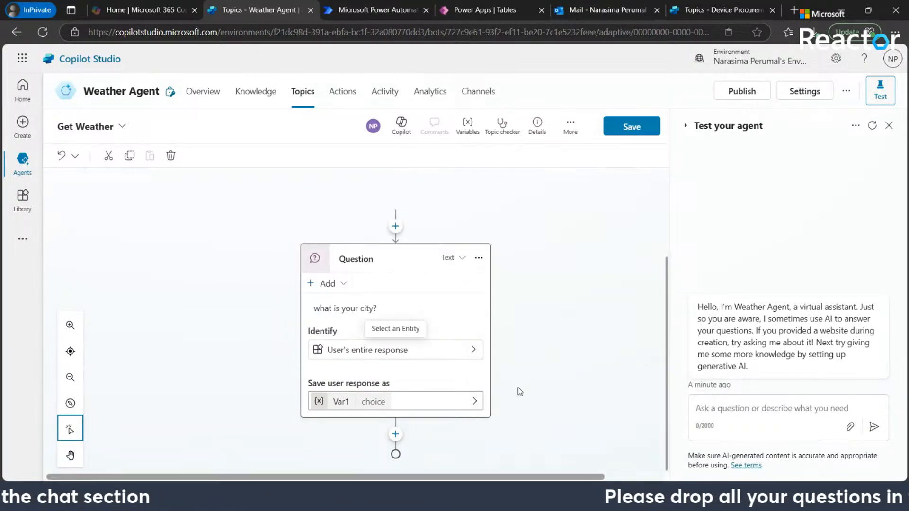
# - Rename the variable that stores the question's response to "city" and close its properties
pyautogui.click(351, 403)
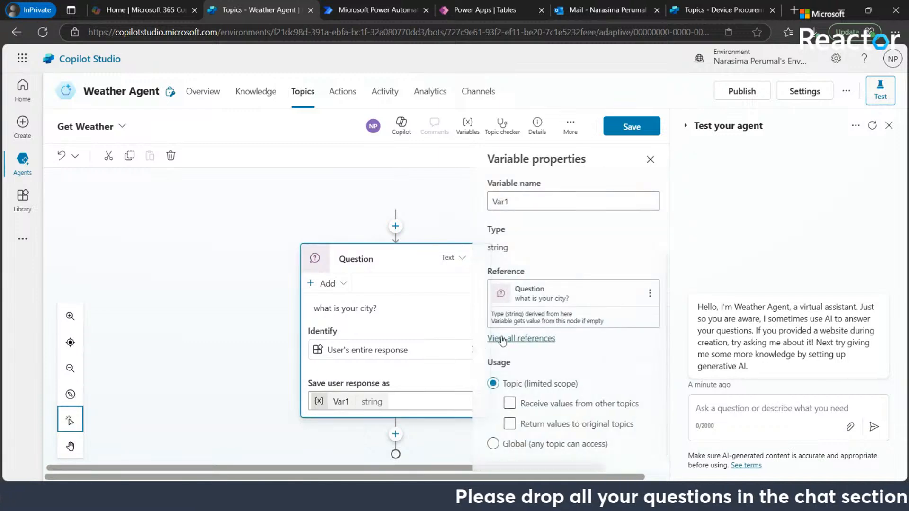
pyautogui.click(518, 200)
pyautogui.doubleClick(517, 200)
pyautogui.write('city')
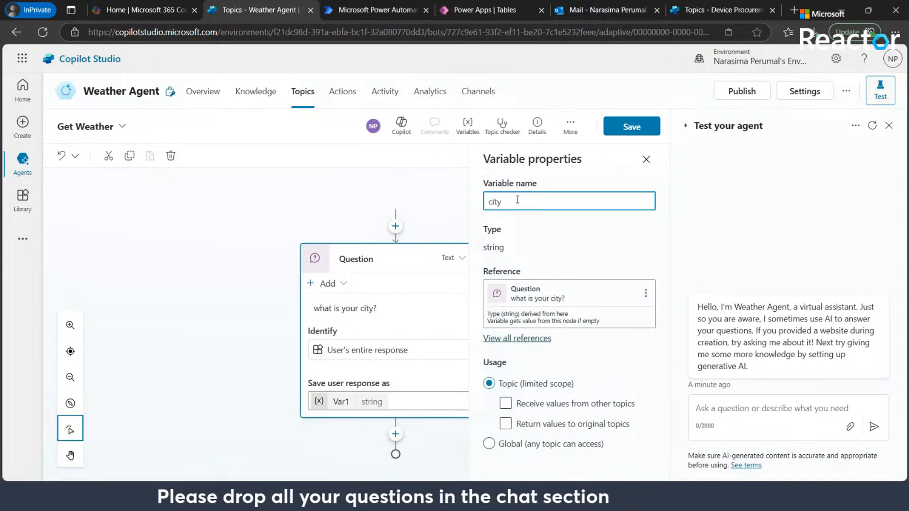
pyautogui.click(646, 159)
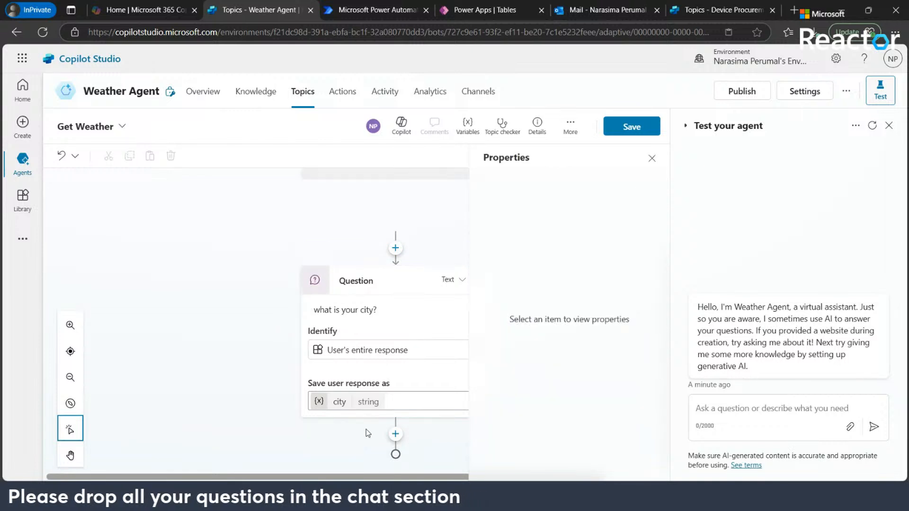
pyautogui.click(652, 159)
# - Add a question node after the city question asking "what is your zipcode?" and identify the user's entire response
pyautogui.click(396, 434)
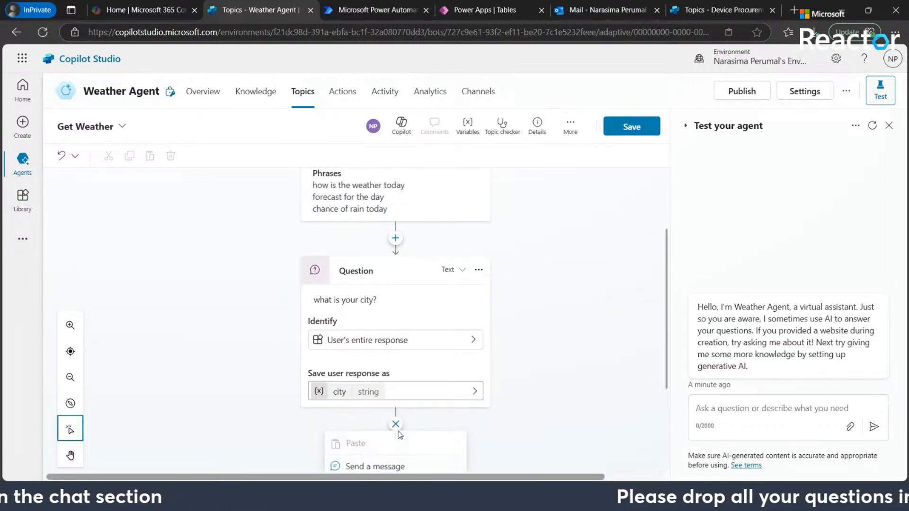
pyautogui.scroll(-3, 400, 433)
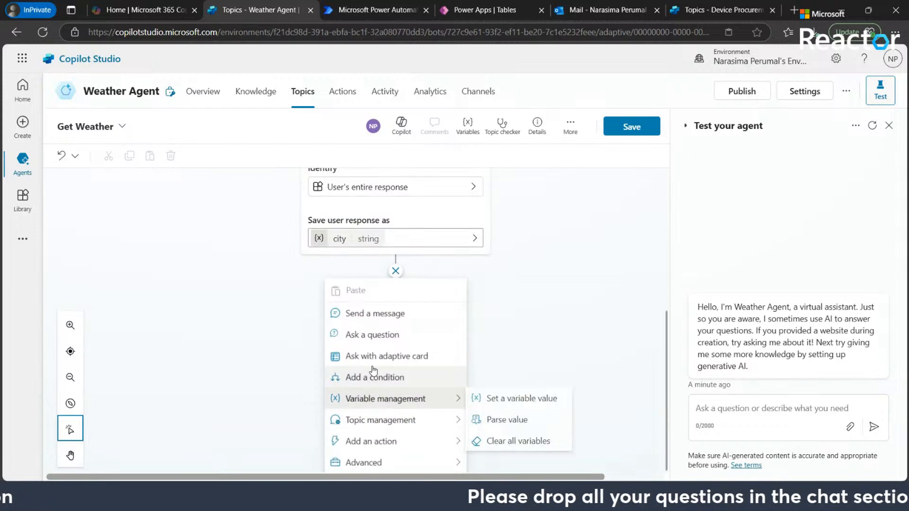
pyautogui.click(376, 340)
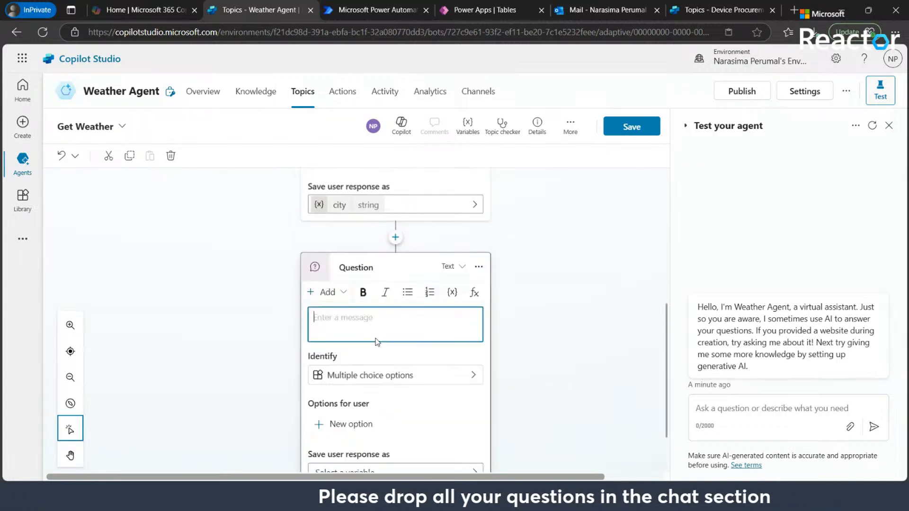
pyautogui.write('wha')
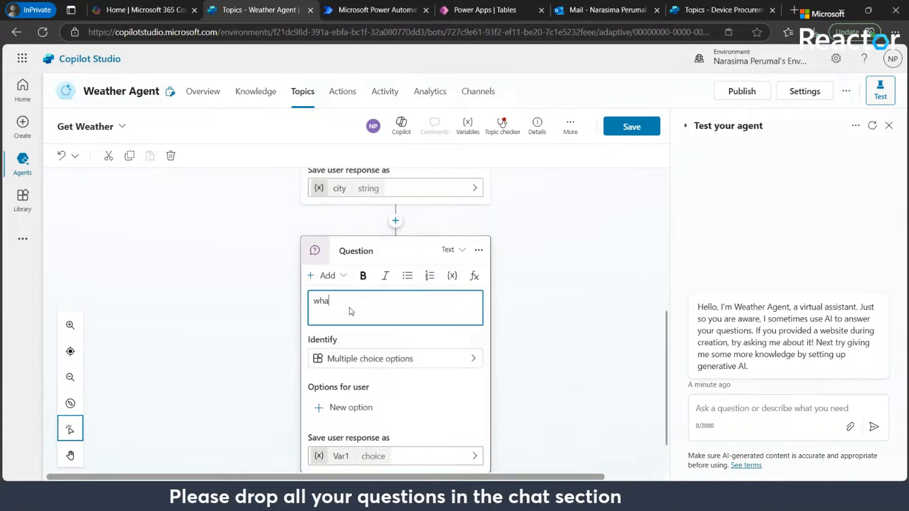
pyautogui.write('t is your zipcode?')
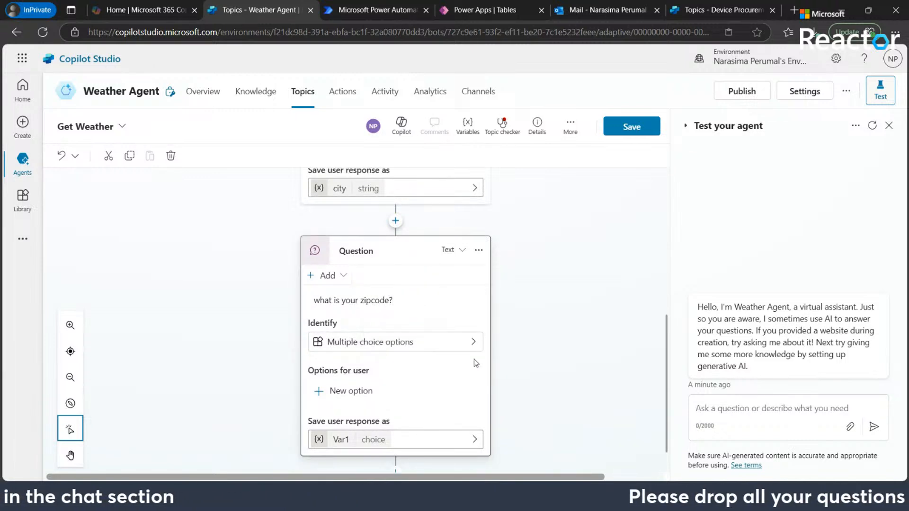
pyautogui.click(473, 343)
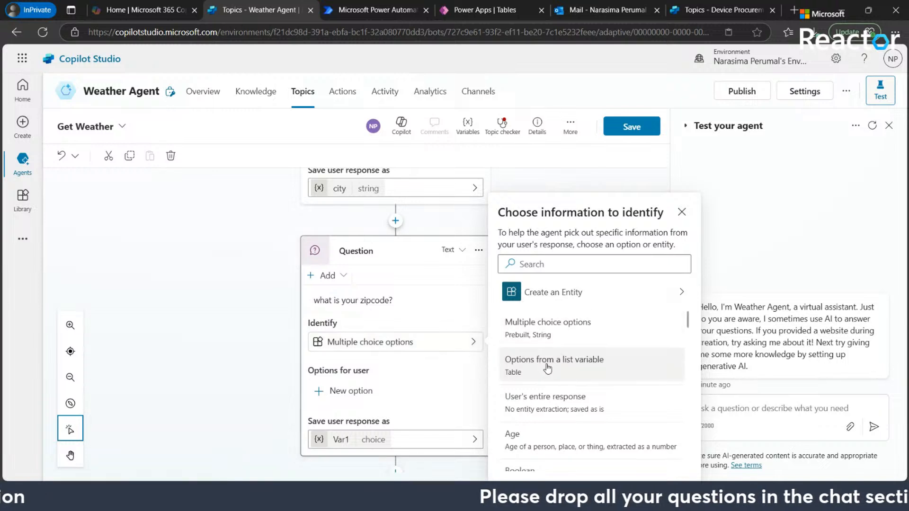
pyautogui.click(549, 403)
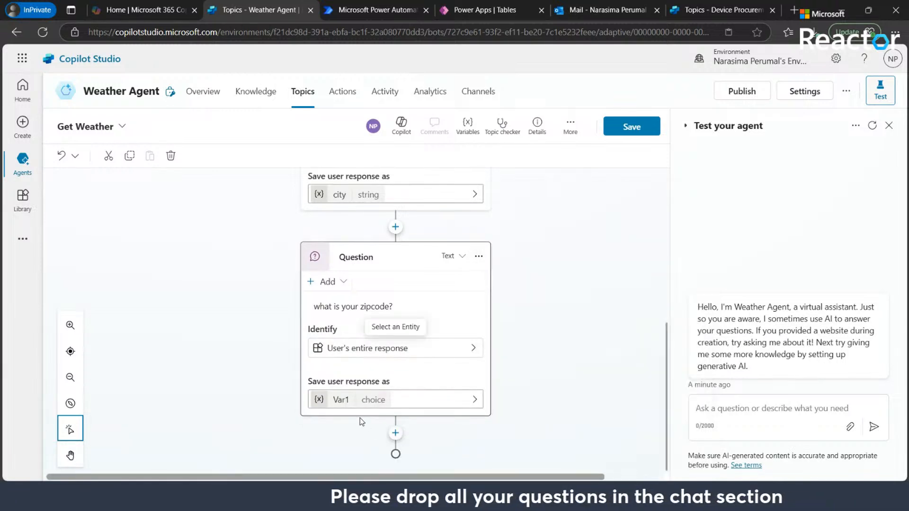
# - Rename the variable storing the zipcode question's response to "zipcode" and close its properties
pyautogui.click(341, 400)
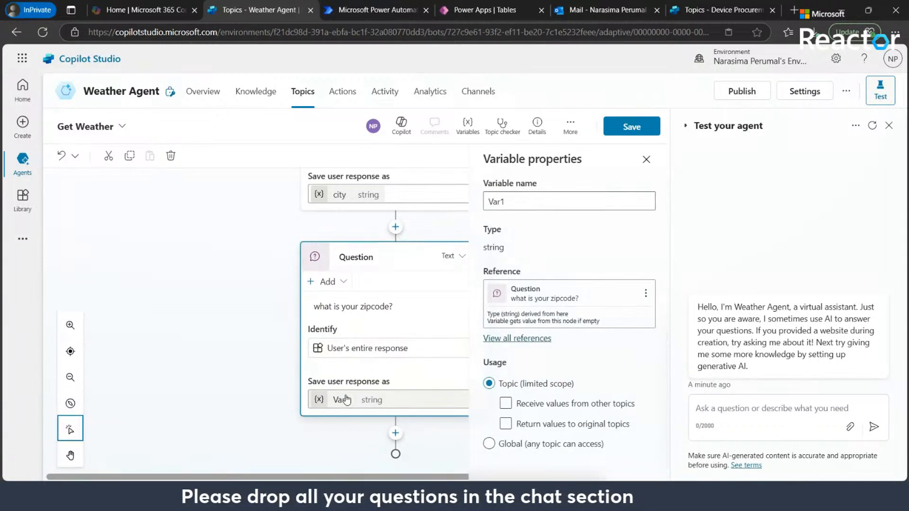
pyautogui.click(527, 199)
pyautogui.hotkey('ctrl', 'a')
pyautogui.write('zipcode')
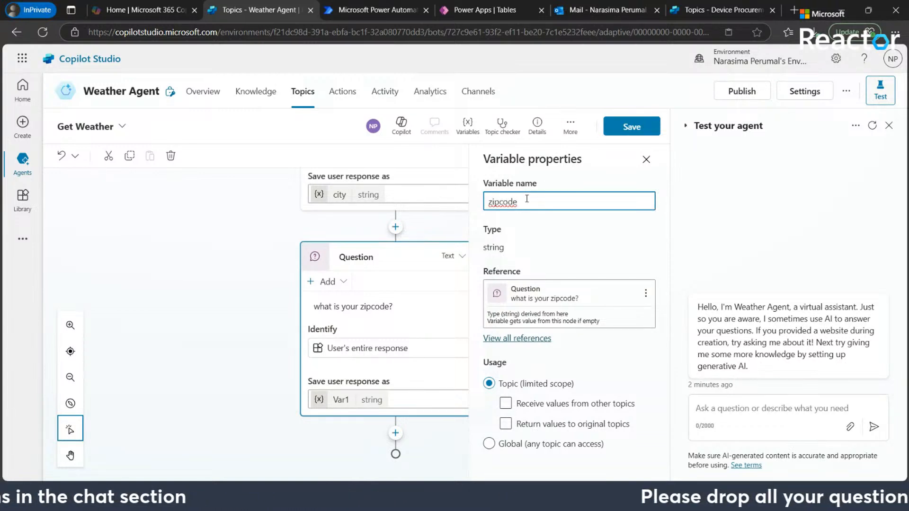
pyautogui.click(646, 160)
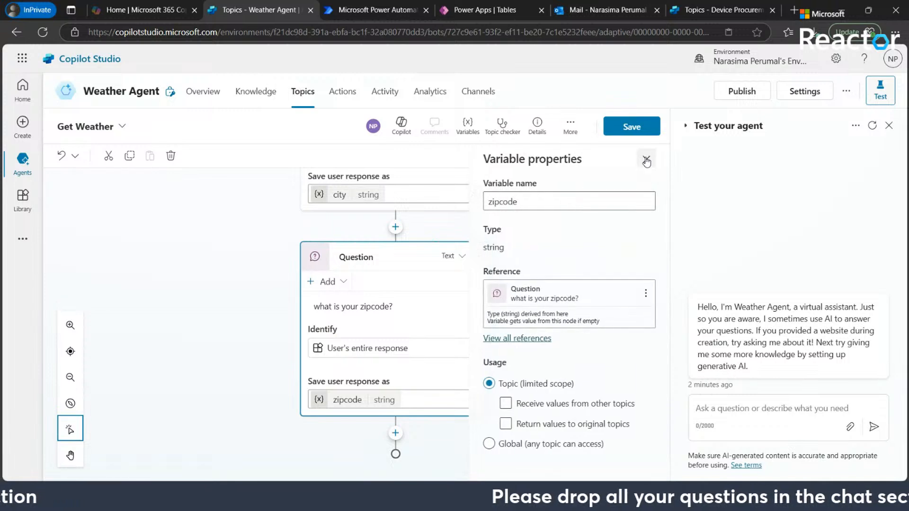
pyautogui.click(647, 160)
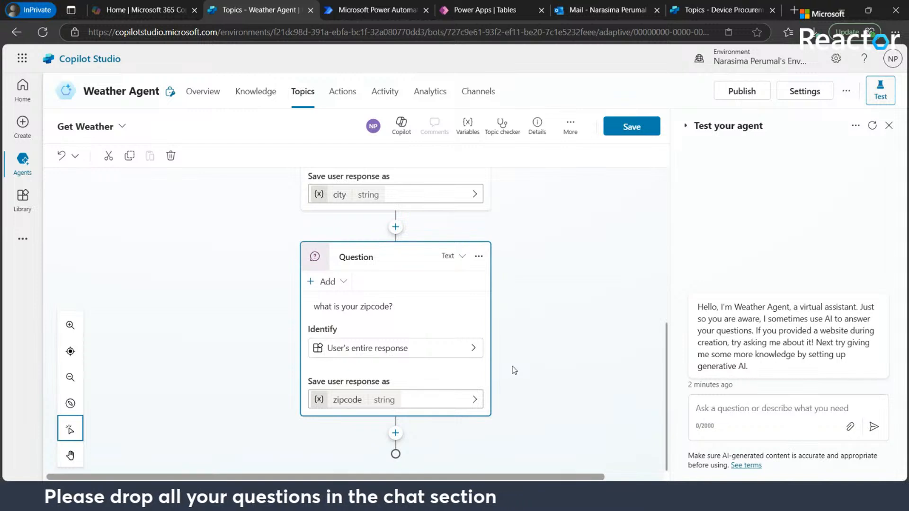
# - Start a new Power Automate flow as an action after the zipcode question and dismiss the save-and-refresh dialog
pyautogui.click(397, 433)
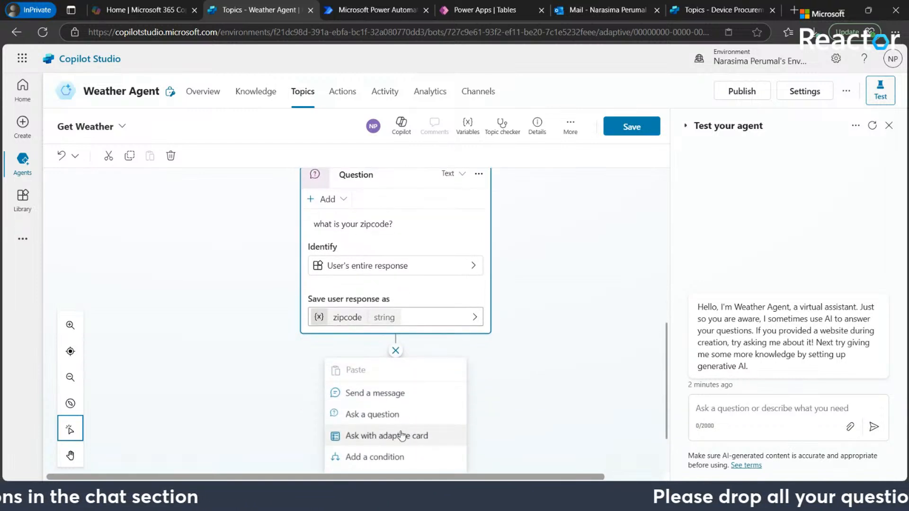
pyautogui.moveTo(402, 436)
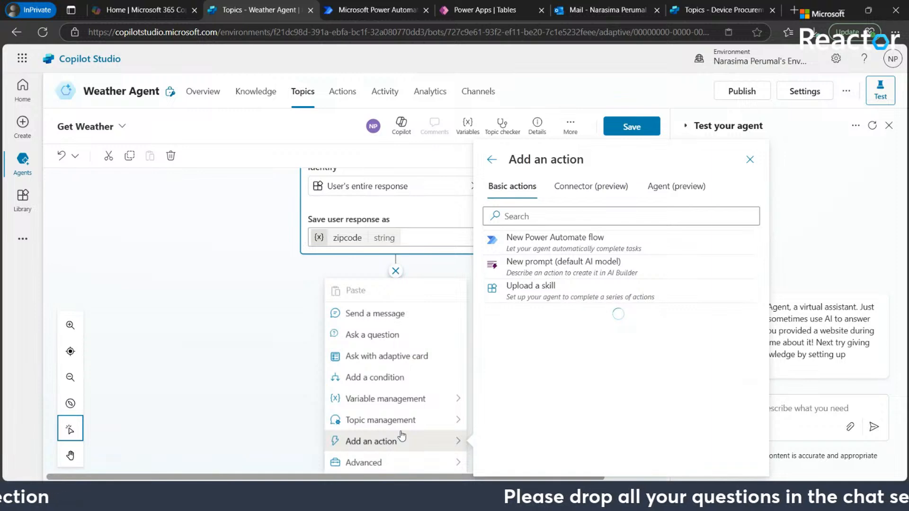
pyautogui.click(575, 243)
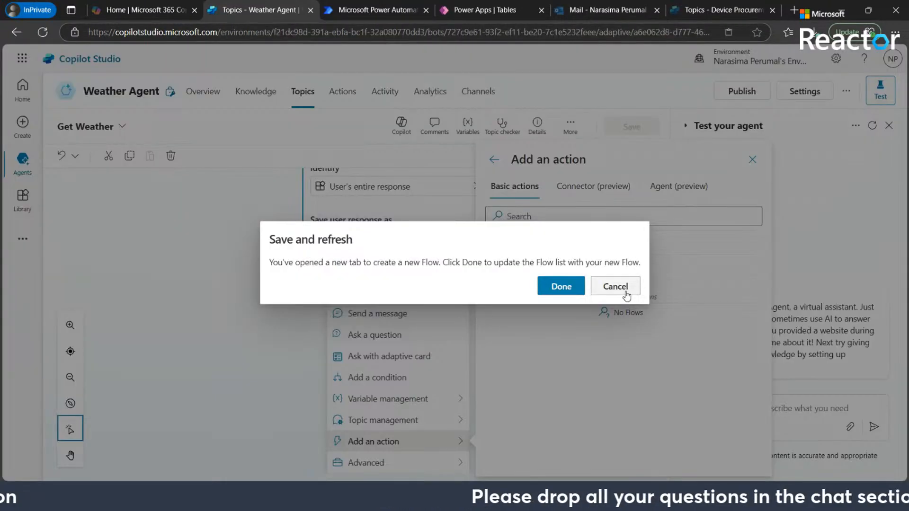
pyautogui.click(626, 293)
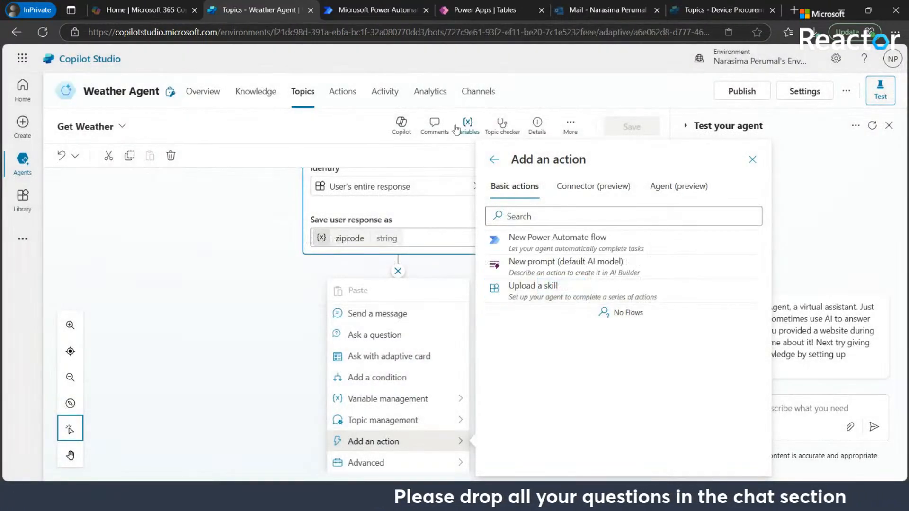
# - Reload the Power Apps tables page and return to the Weather Agent topic in Copilot Studio
pyautogui.click(353, 12)
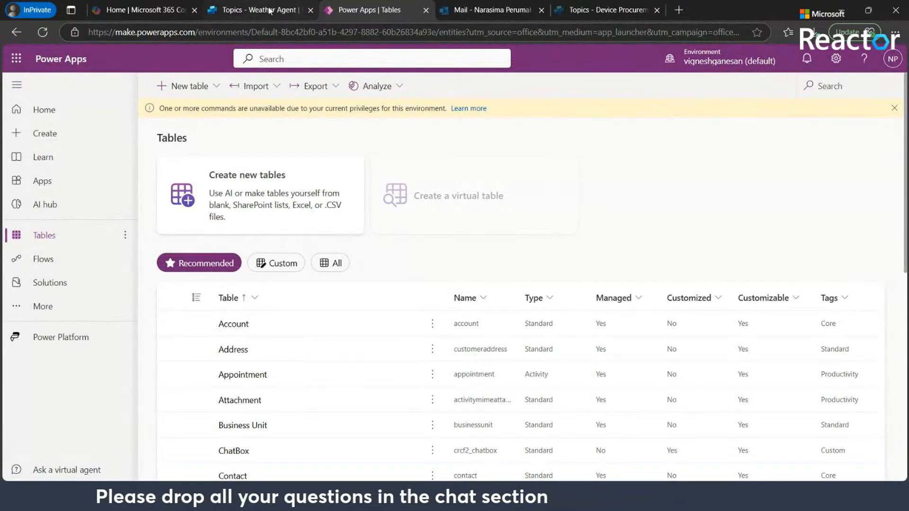
pyautogui.moveTo(270, 10)
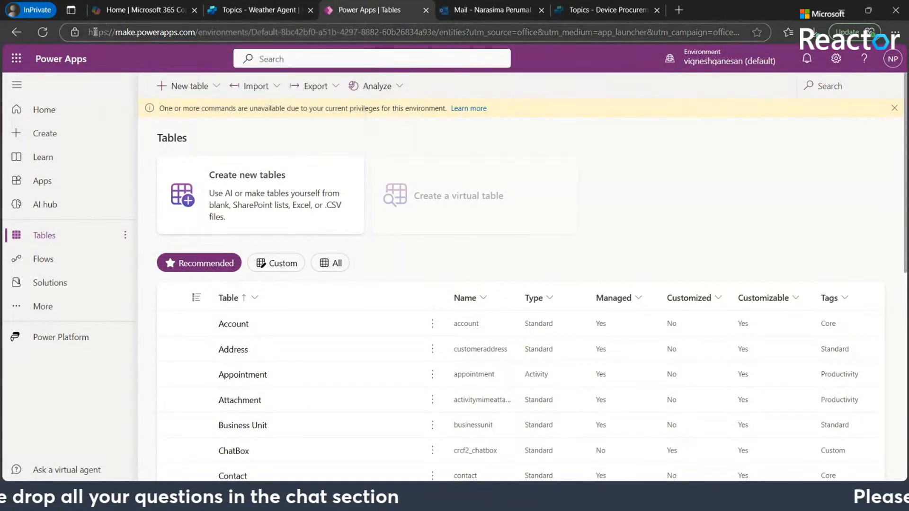
pyautogui.click(52, 35)
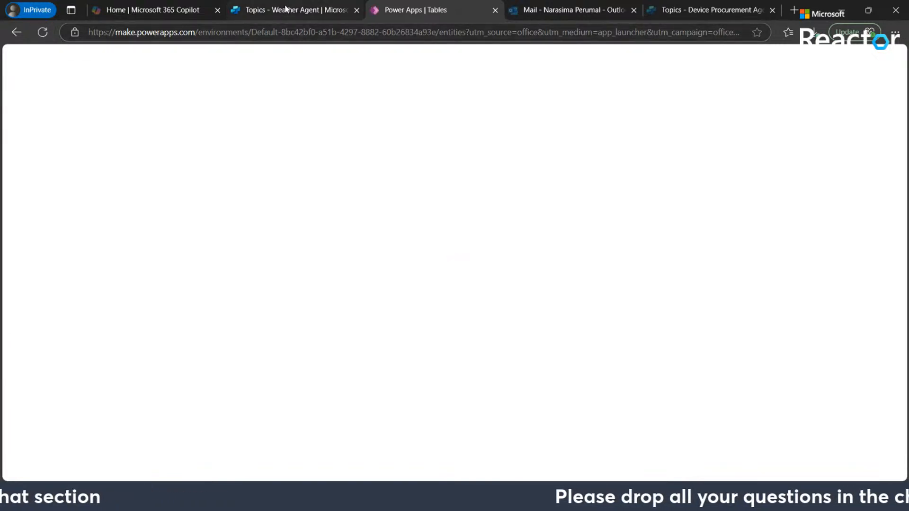
pyautogui.moveTo(284, 9)
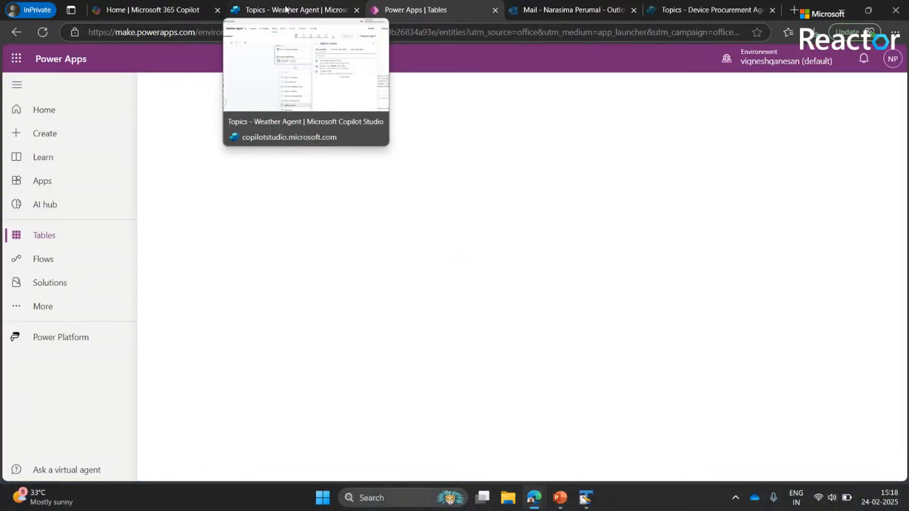
pyautogui.click(285, 9)
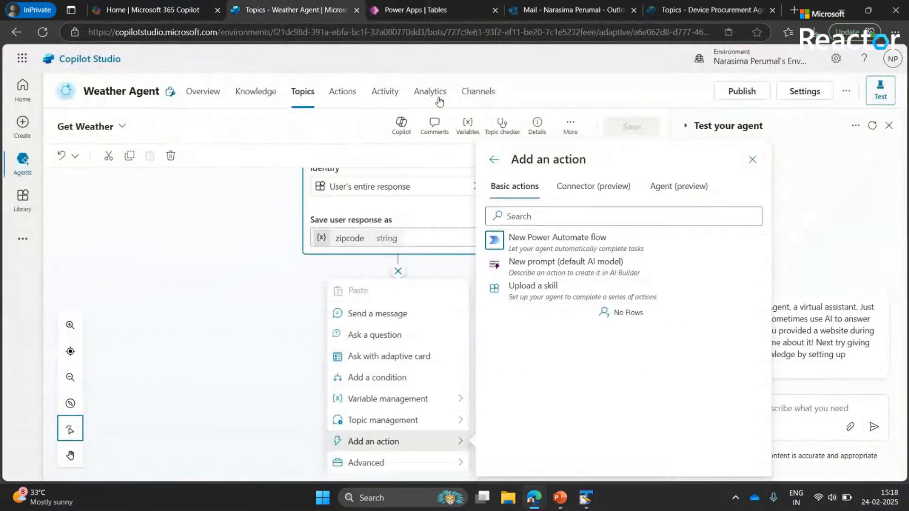
# - Start the Power Automate flow again from the Get Weather topic's action choices and return to the Copilot Studio page
pyautogui.click(542, 242)
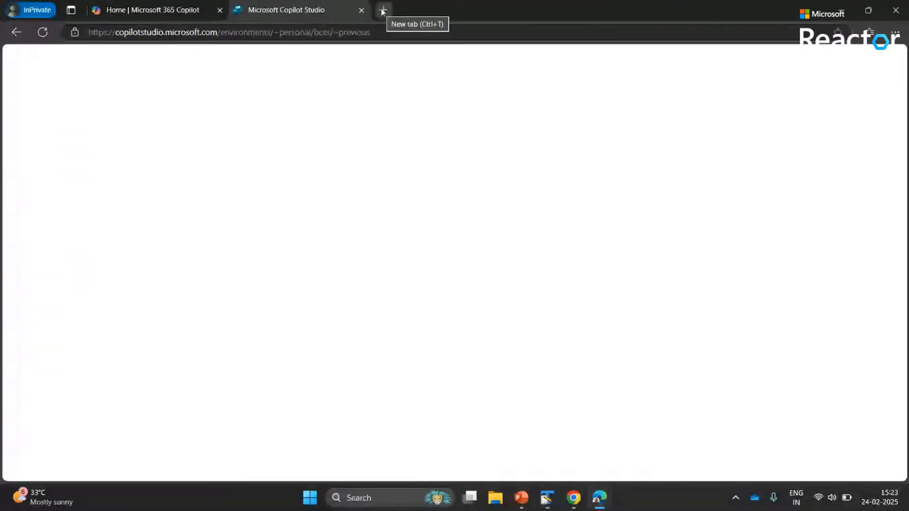
pyautogui.click(383, 10)
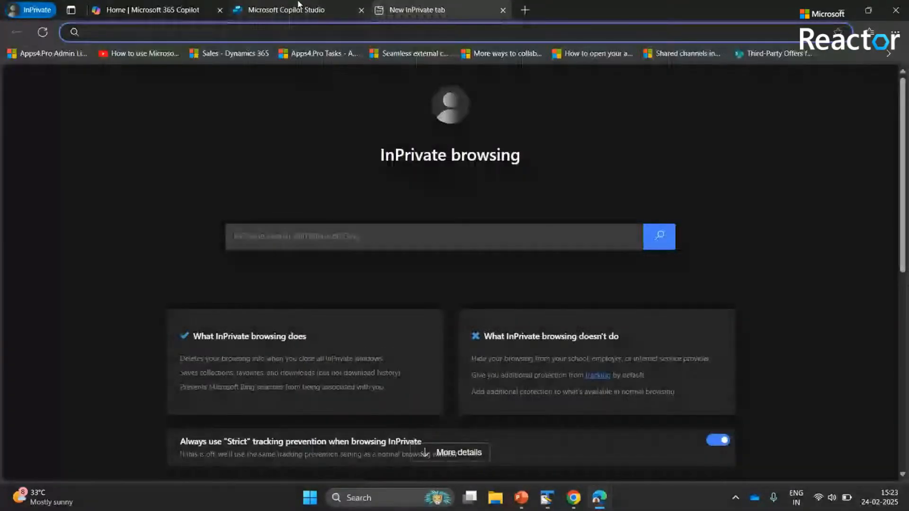
pyautogui.click(298, 6)
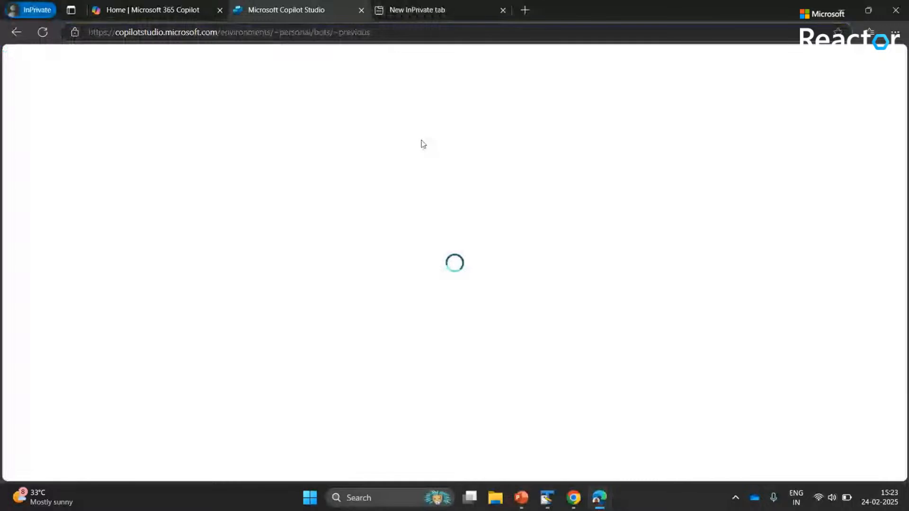
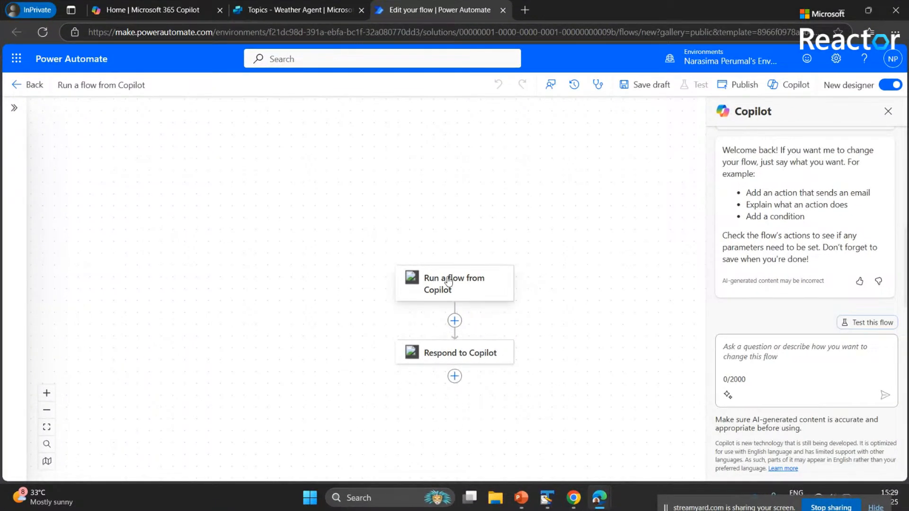
# - Insert the MSN Weather action "Get forecast for today" between "Run a flow from Copilot" and "Respond to Copilot"
pyautogui.click(455, 322)
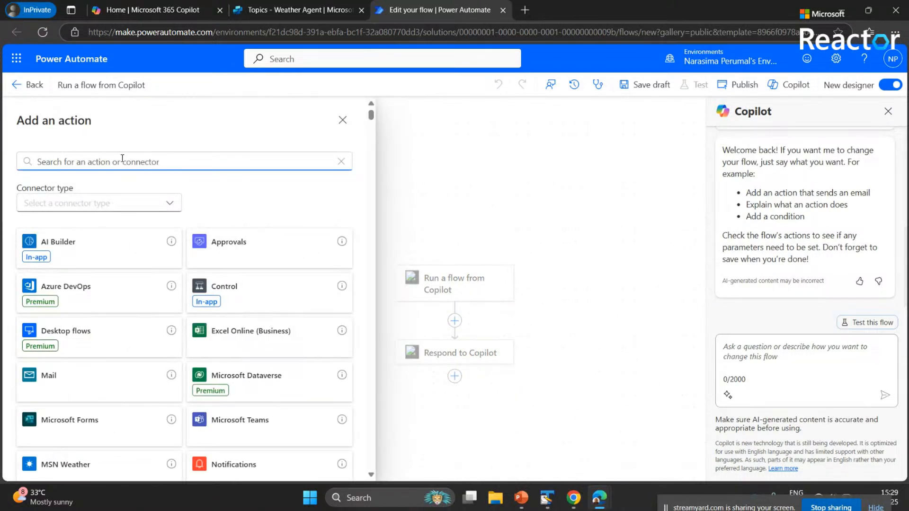
pyautogui.write('weather')
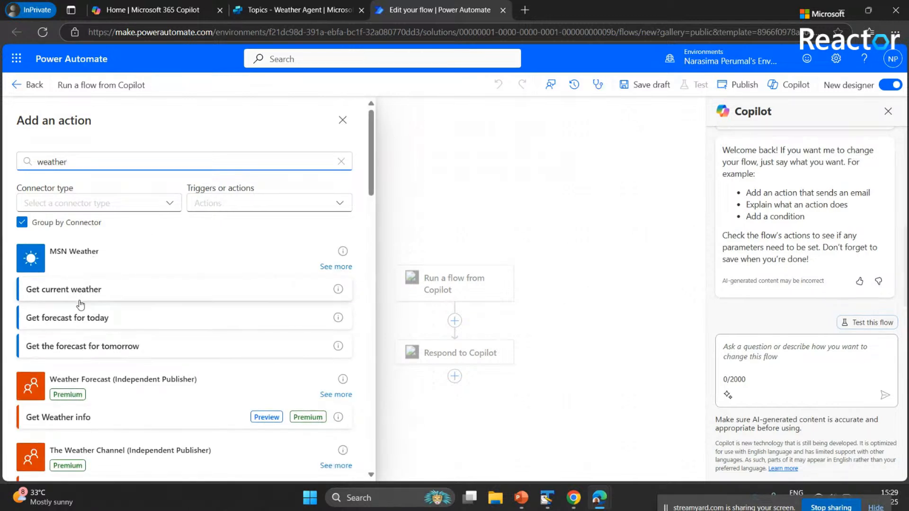
pyautogui.click(70, 318)
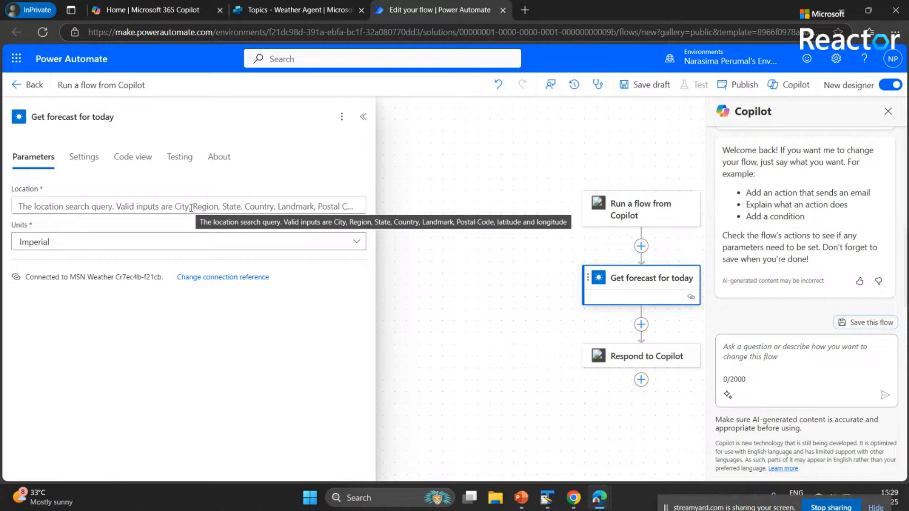
# - Add a text input named "city" to the "Run a flow from Copilot" trigger
pyautogui.click(670, 213)
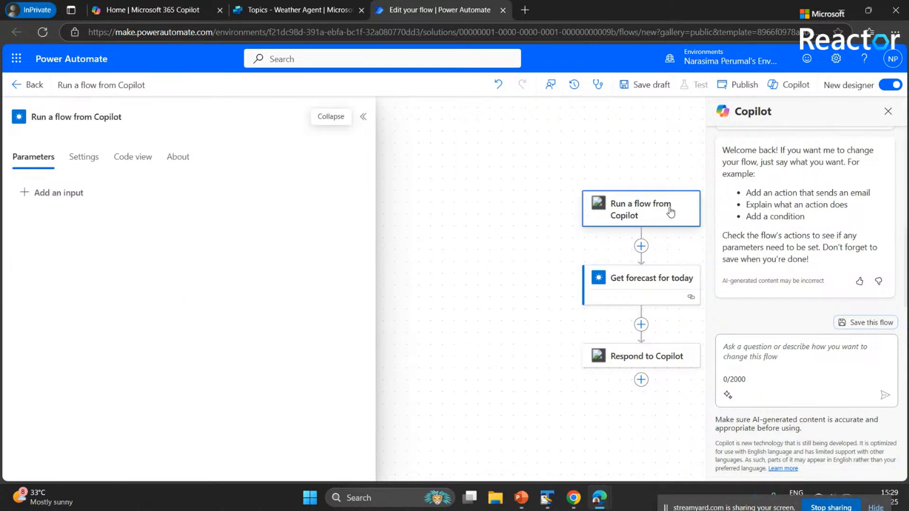
pyautogui.click(52, 197)
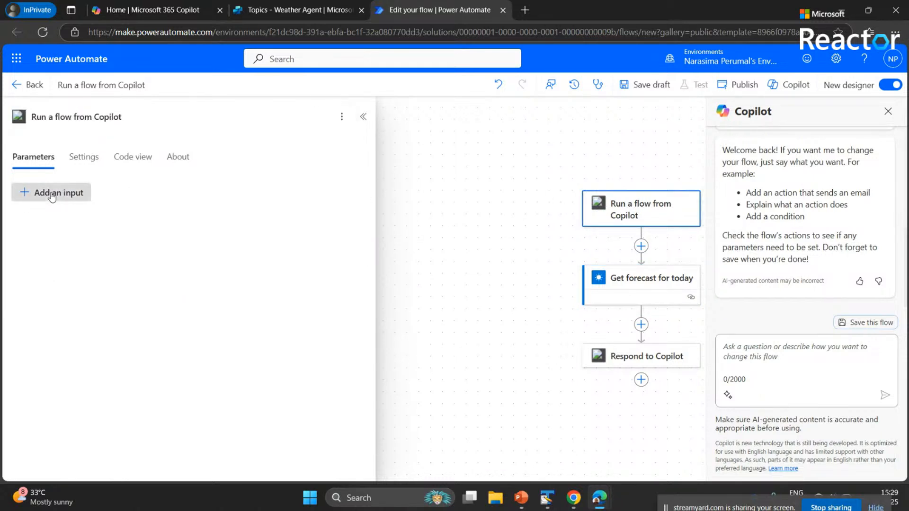
pyautogui.click(41, 228)
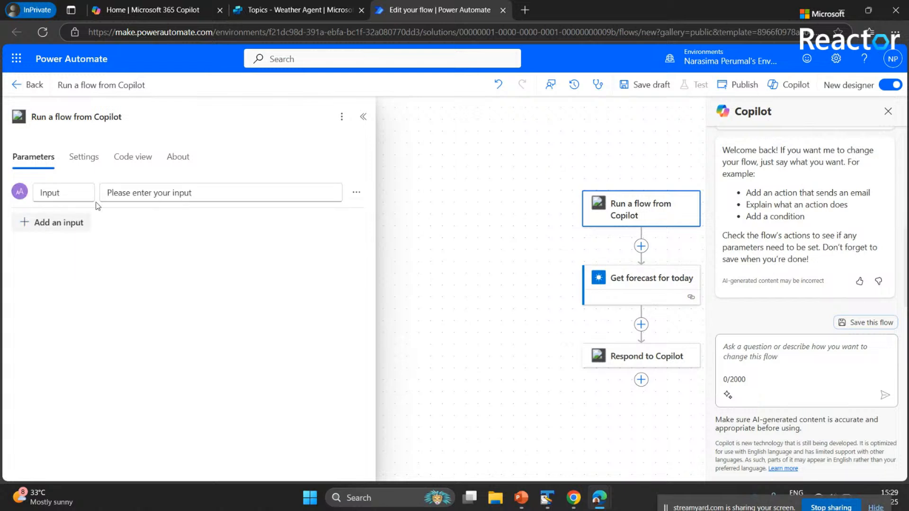
pyautogui.doubleClick(66, 196)
pyautogui.write('city')
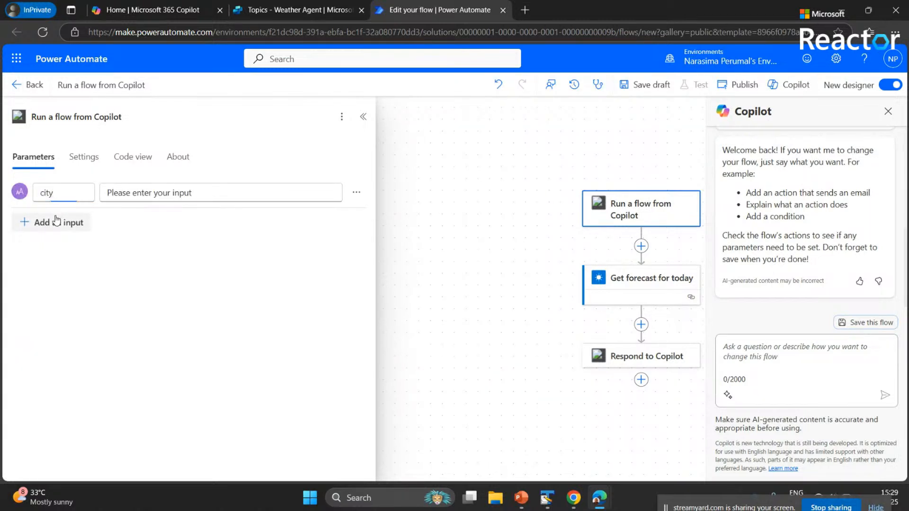
# - Add a second text input named "zipcode" to the flow's trigger and close its parameters
pyautogui.click(56, 222)
pyautogui.click(40, 260)
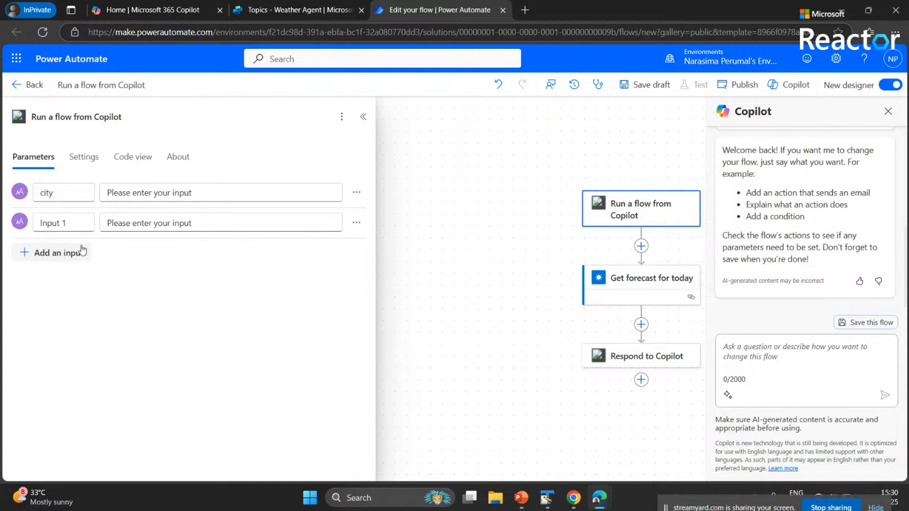
pyautogui.tripleClick(72, 224)
pyautogui.write('zipcode')
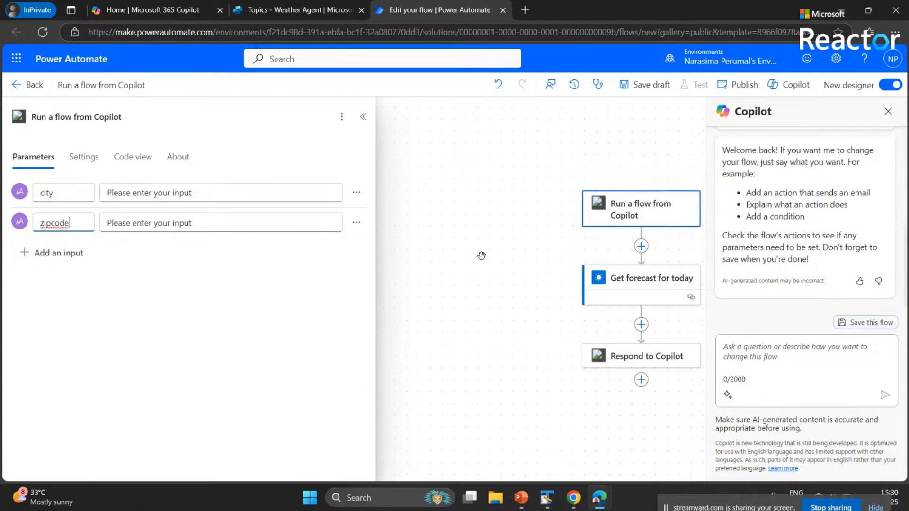
pyautogui.click(466, 244)
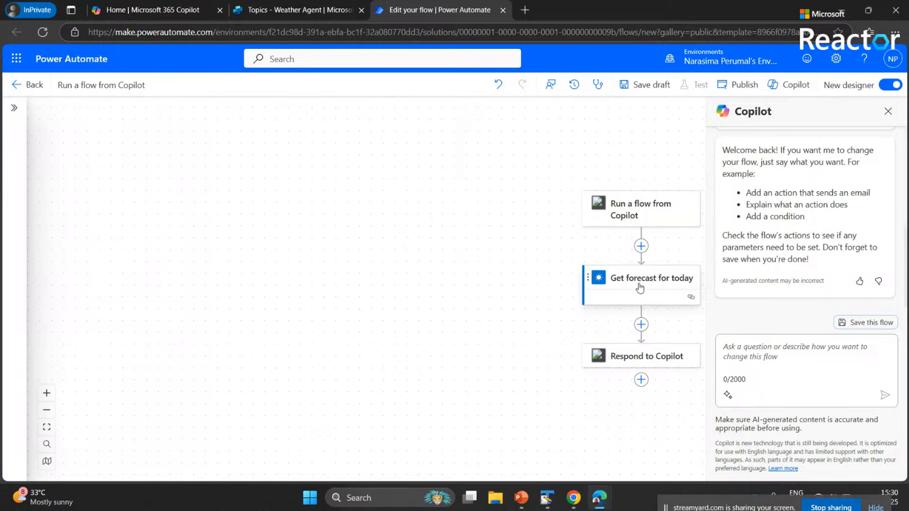
# - Set the Location of the "Get forecast for today" action to the trigger's "city" input as dynamic content
pyautogui.click(659, 283)
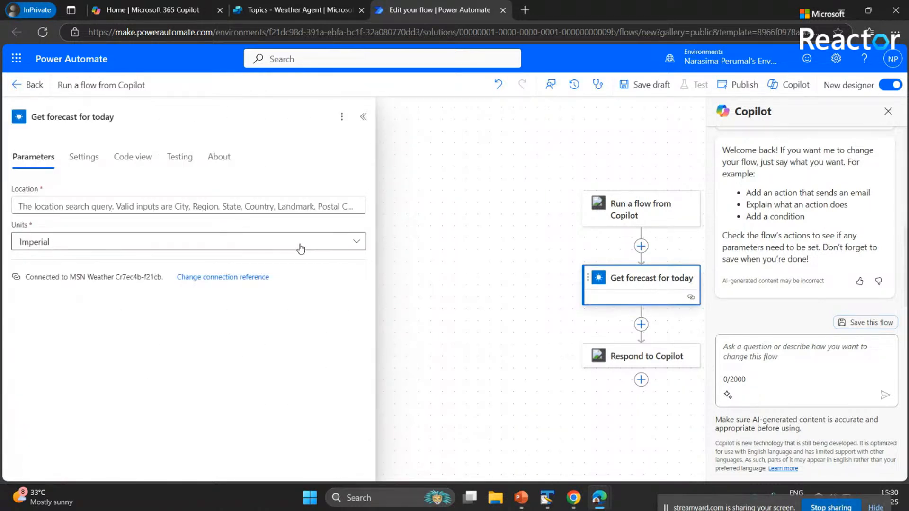
pyautogui.click(238, 205)
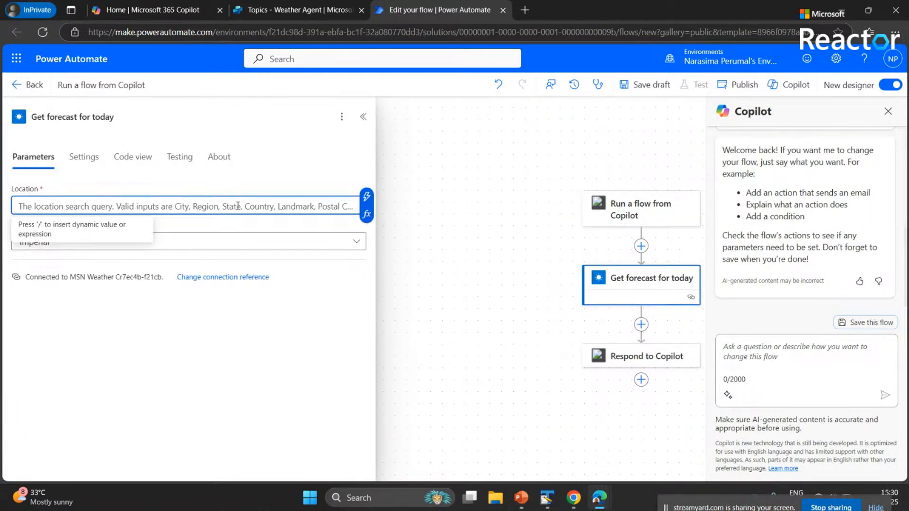
pyautogui.click(368, 218)
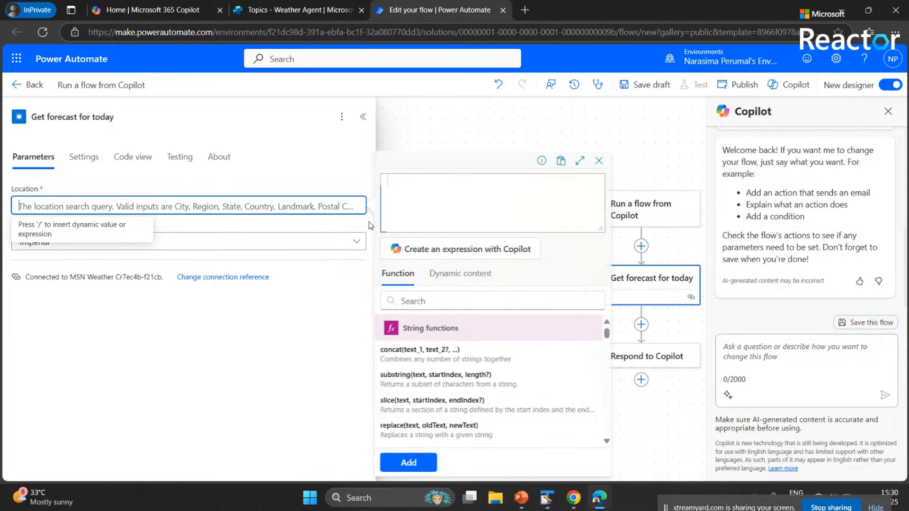
pyautogui.click(485, 273)
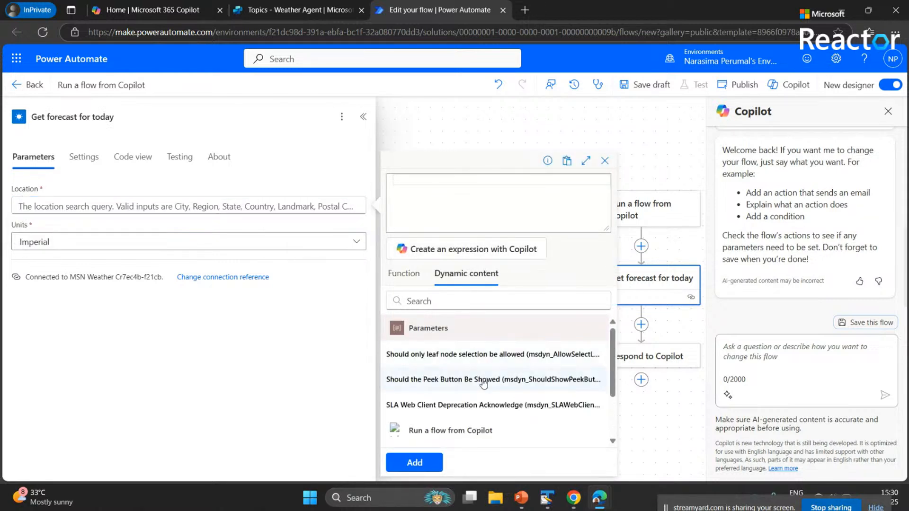
pyautogui.scroll(-3, 484, 384)
pyautogui.click(424, 397)
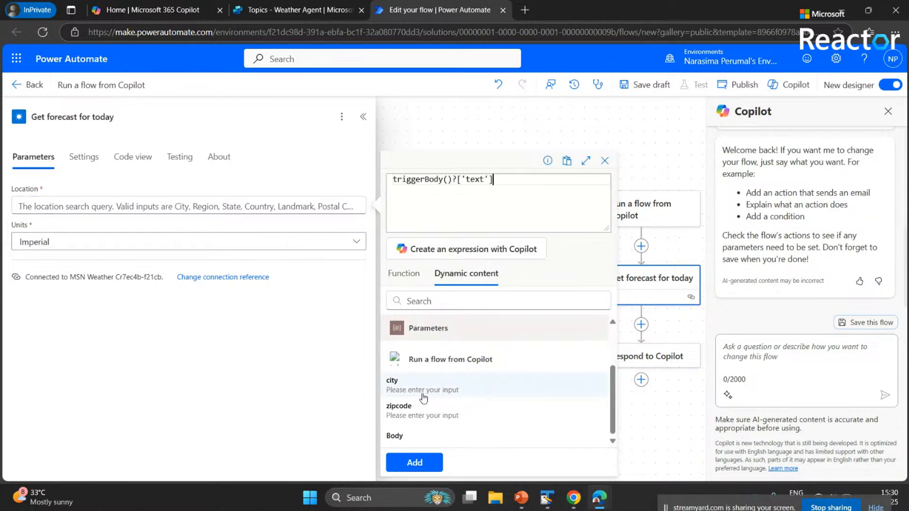
pyautogui.click(415, 463)
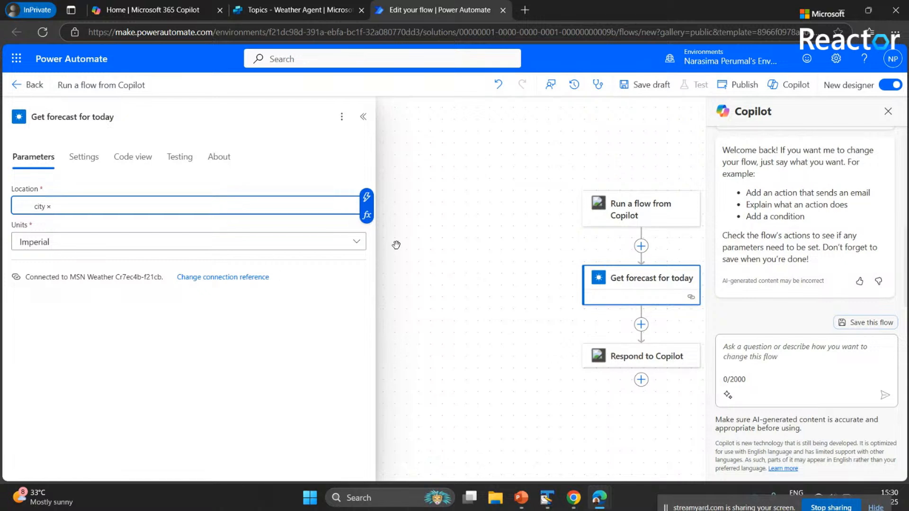
# - Append the trigger's "zipcode" input after "city" in the forecast action's Location
pyautogui.click(367, 216)
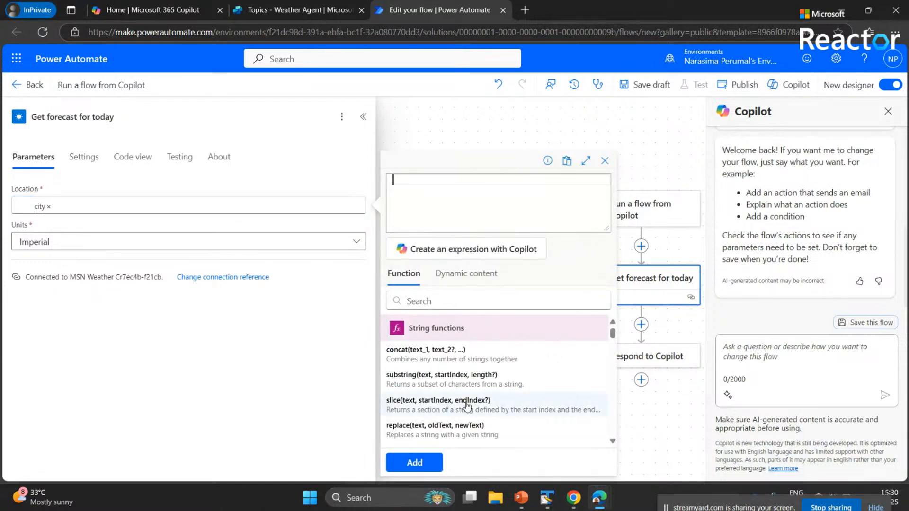
pyautogui.click(476, 279)
pyautogui.scroll(-3, 469, 416)
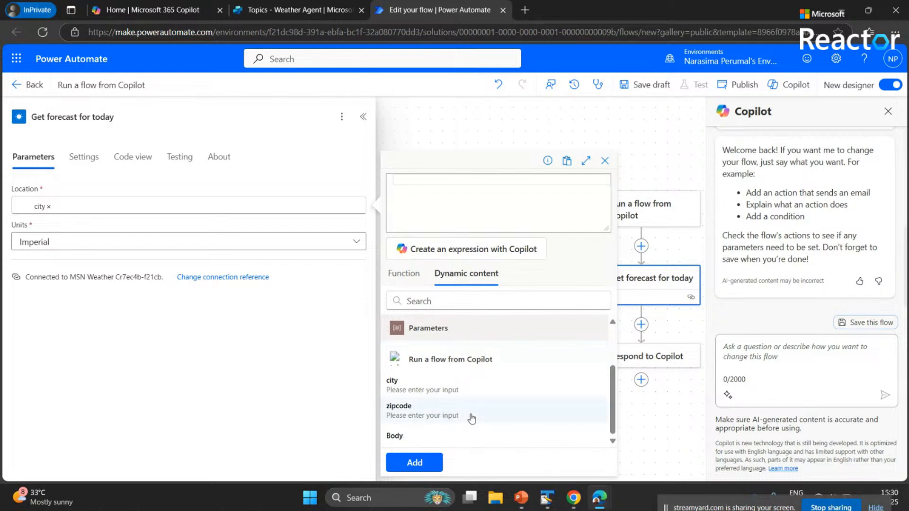
pyautogui.click(445, 417)
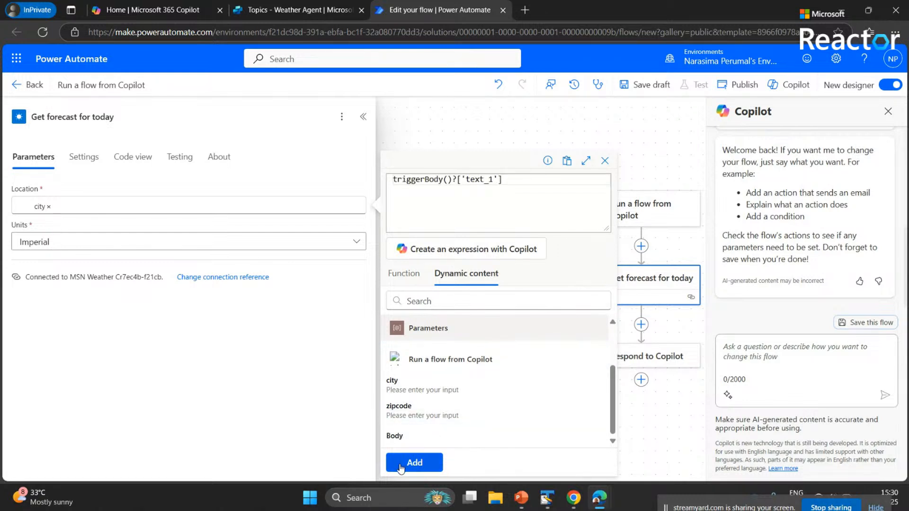
pyautogui.click(400, 463)
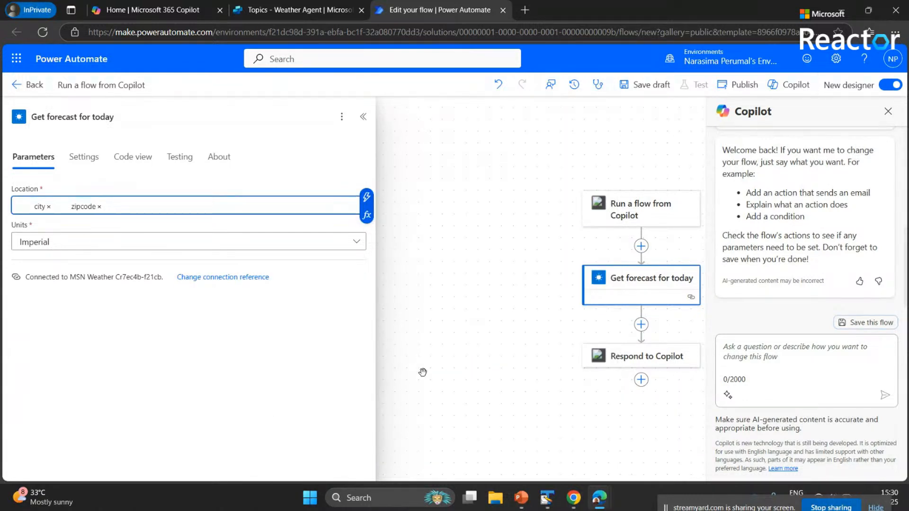
pyautogui.click(630, 363)
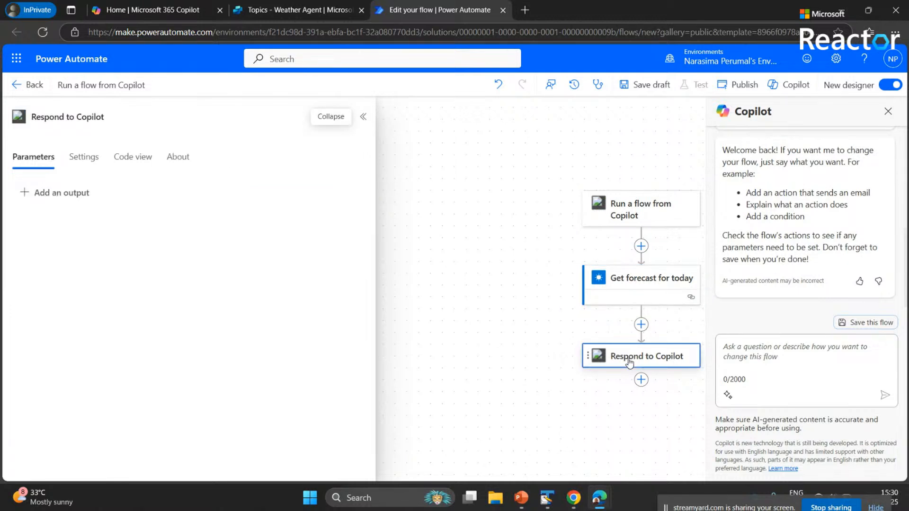
pyautogui.click(647, 211)
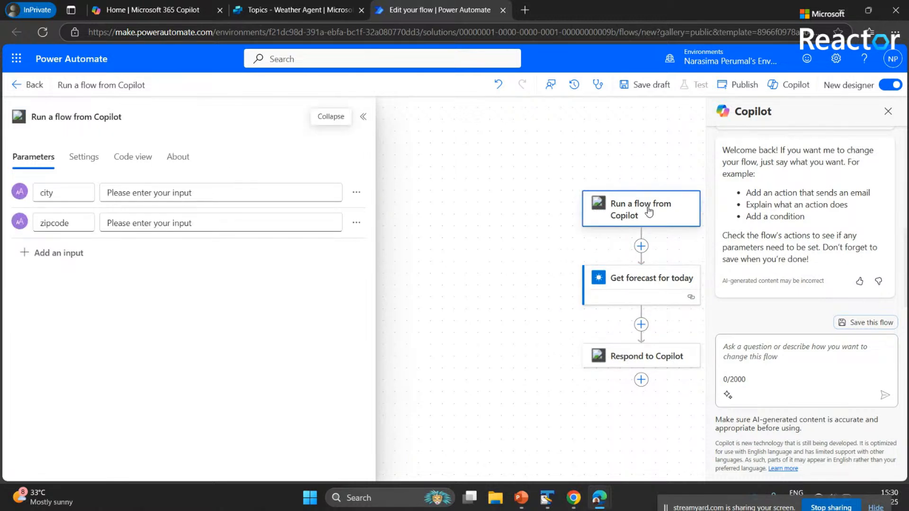
pyautogui.click(647, 284)
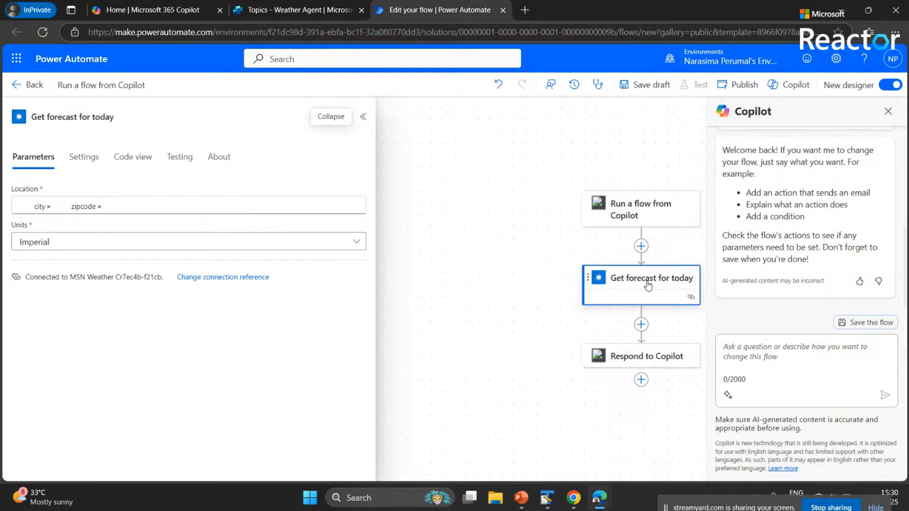
# - Add a text output named "location" to the "Respond to Copilot" action
pyautogui.click(634, 359)
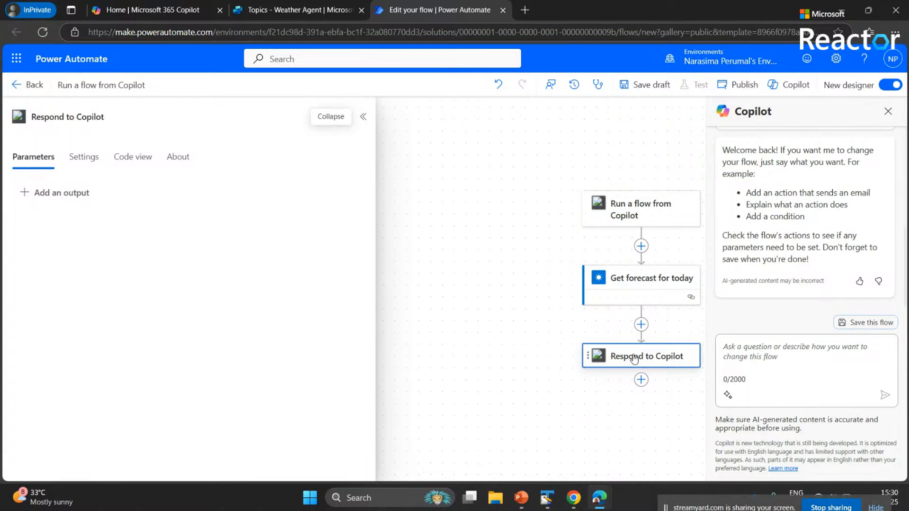
pyautogui.click(73, 193)
pyautogui.click(39, 226)
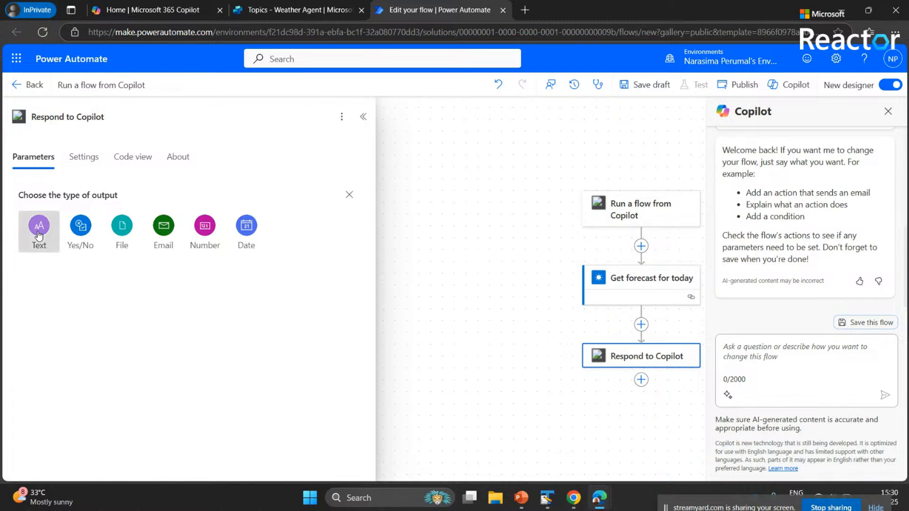
pyautogui.write('lcoa')
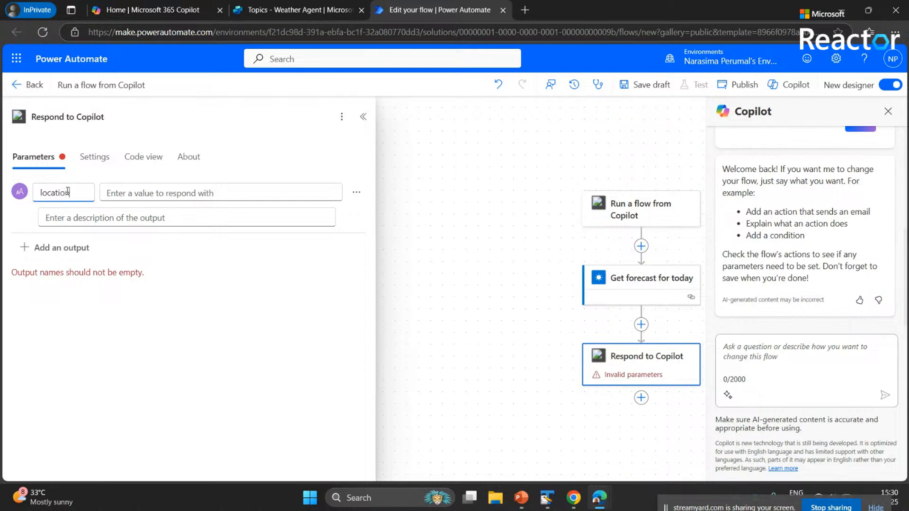
# - Set the "location" output's value to the Location dynamic content from "Get forecast for today"
pyautogui.click(265, 194)
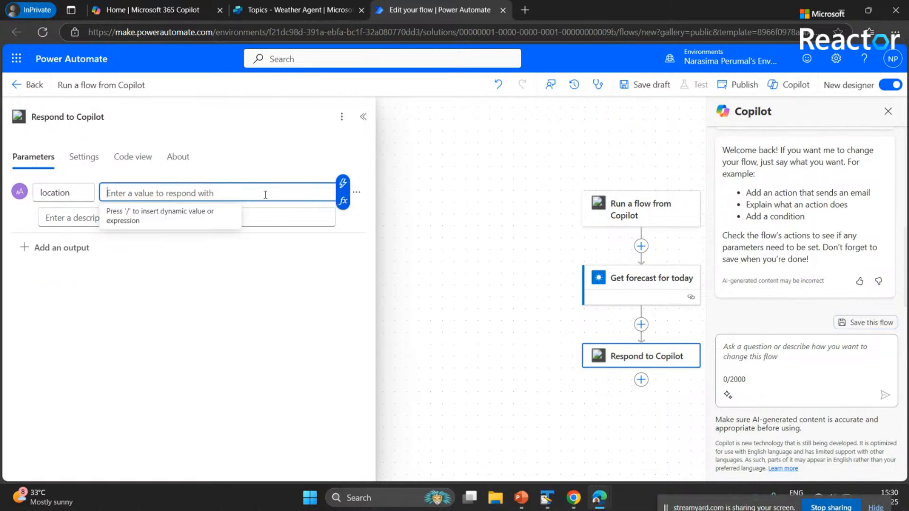
pyautogui.click(343, 198)
pyautogui.click(433, 274)
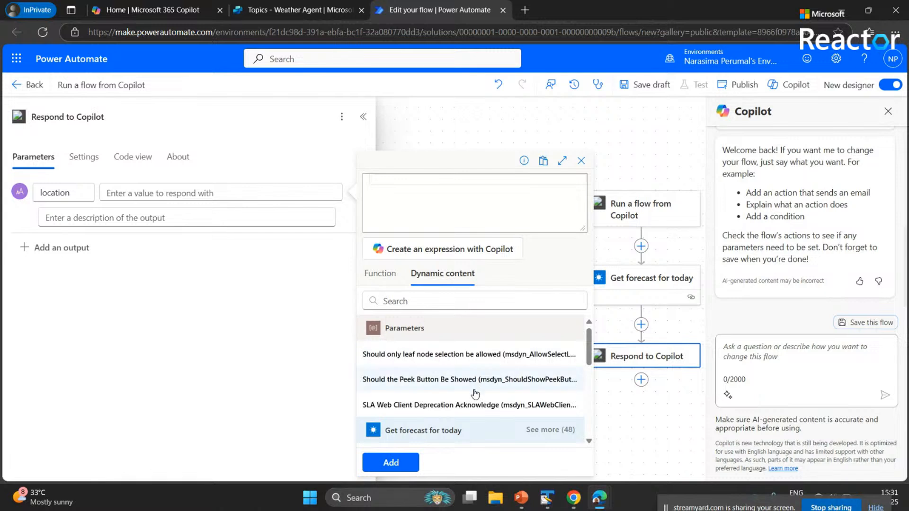
pyautogui.scroll(-3, 475, 394)
pyautogui.scroll(-4, 475, 394)
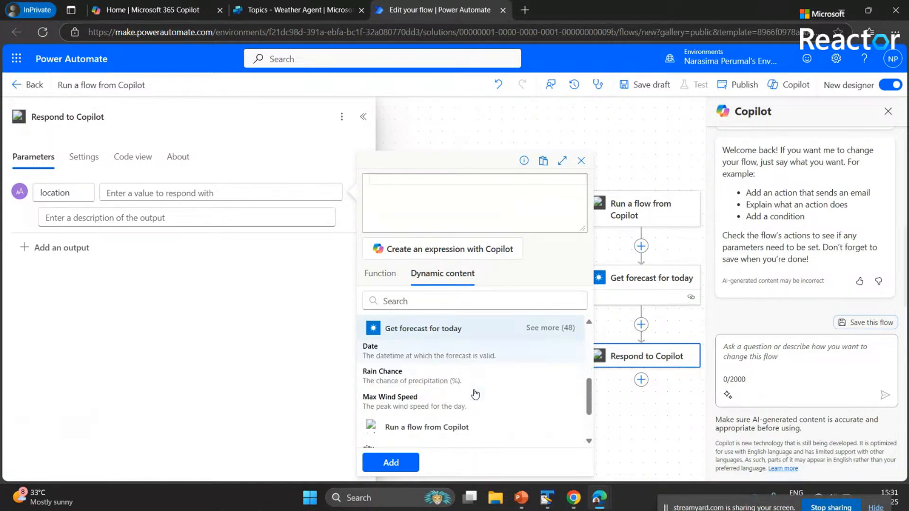
pyautogui.scroll(-2, 475, 394)
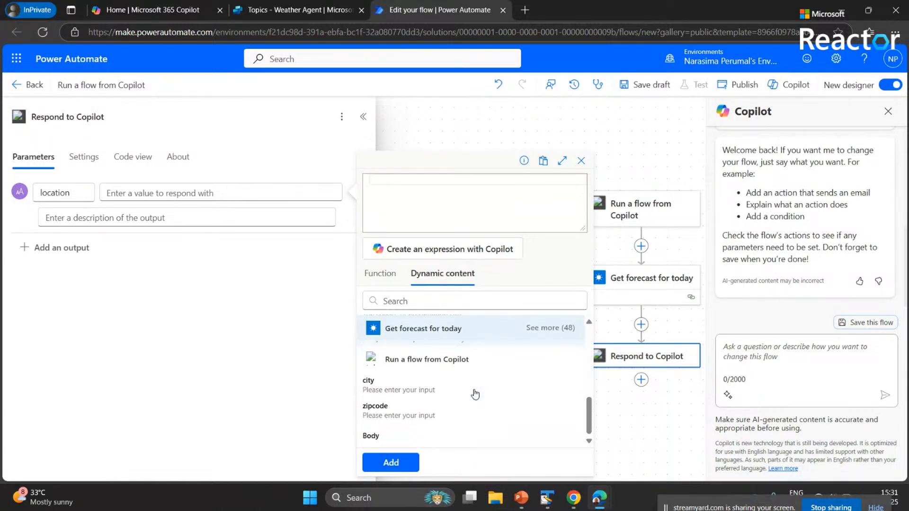
pyautogui.scroll(4, 475, 393)
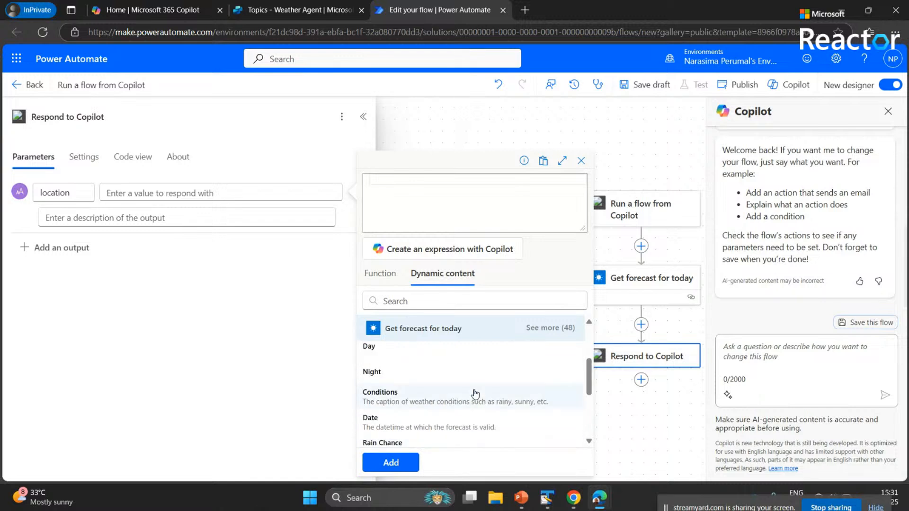
pyautogui.click(540, 331)
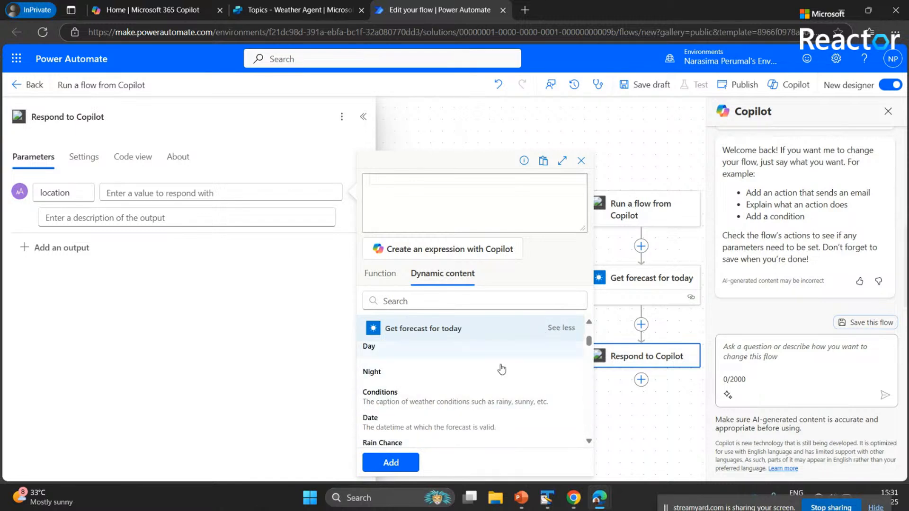
pyautogui.scroll(-2, 479, 388)
pyautogui.scroll(-4, 477, 387)
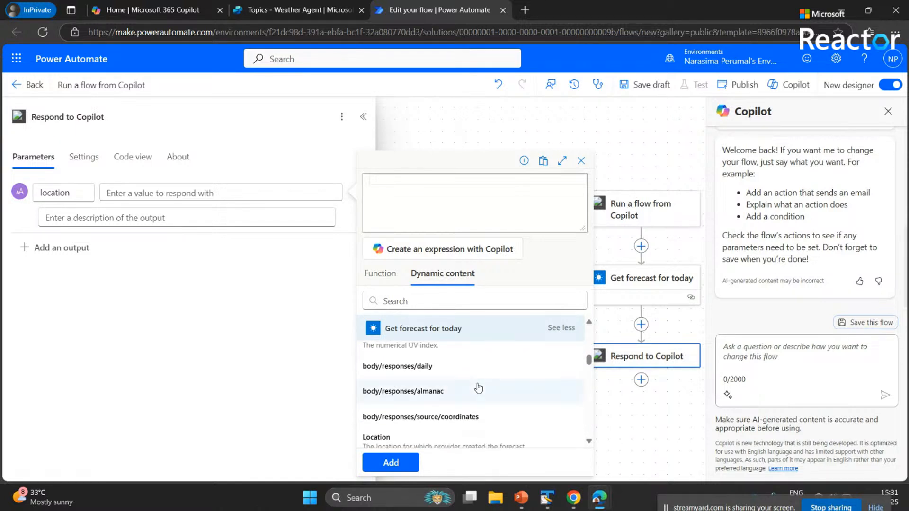
pyautogui.click(417, 414)
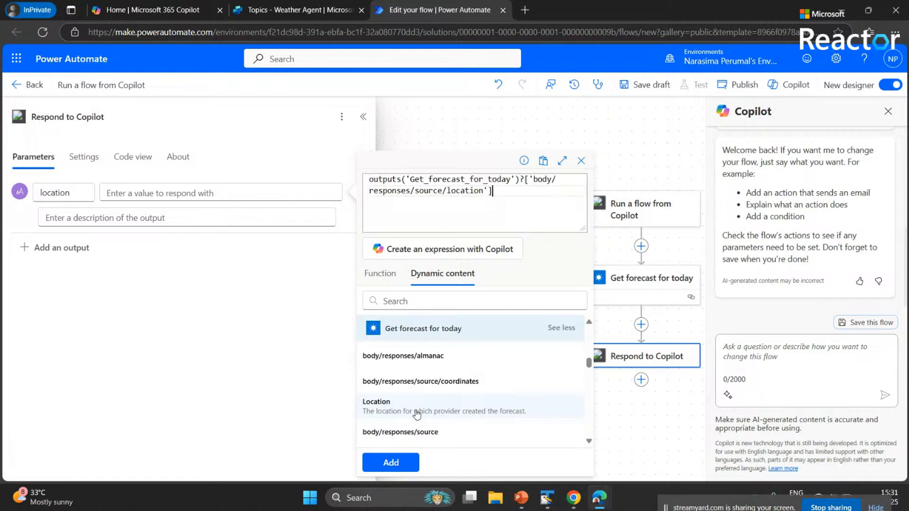
pyautogui.click(391, 463)
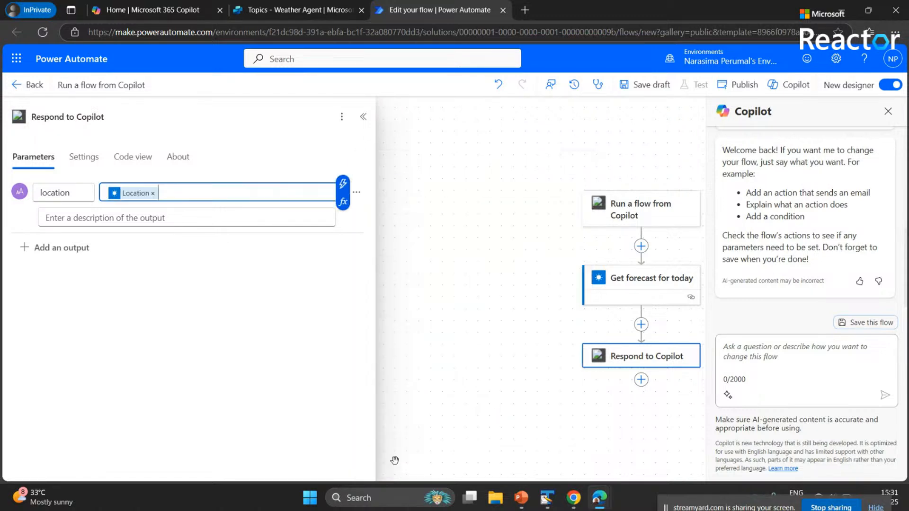
# - Add a second text output named "forecast" to the "Respond to Copilot" action
pyautogui.click(76, 248)
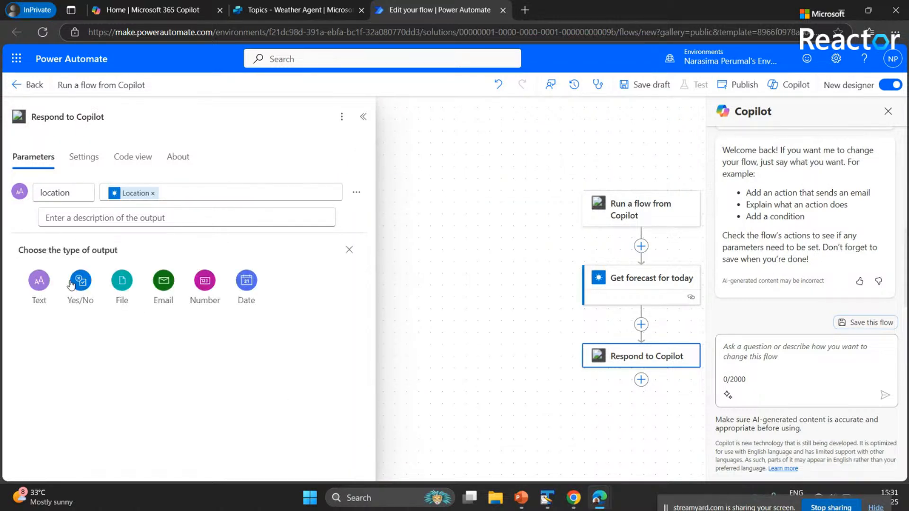
pyautogui.click(39, 284)
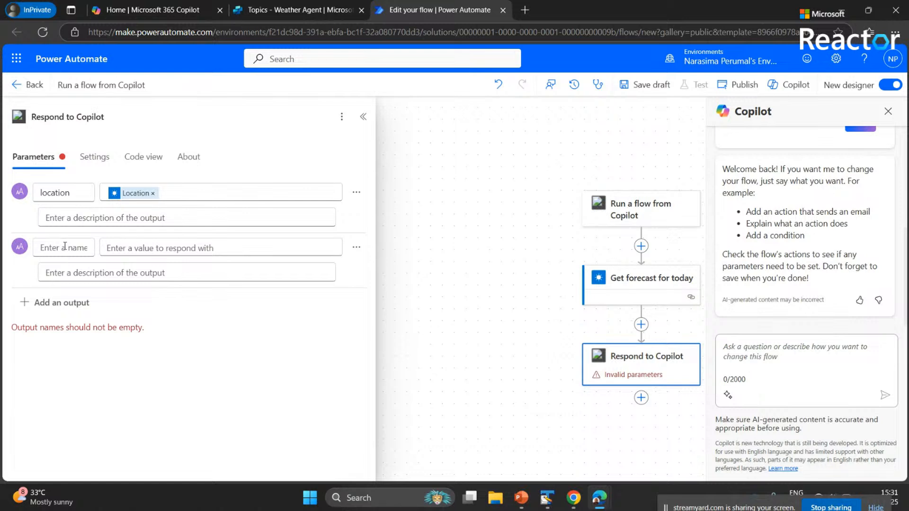
pyautogui.write('forecast')
# - Set the "forecast" output's value to the Day Summary dynamic content from "Get forecast for today"
pyautogui.click(131, 250)
pyautogui.click(341, 254)
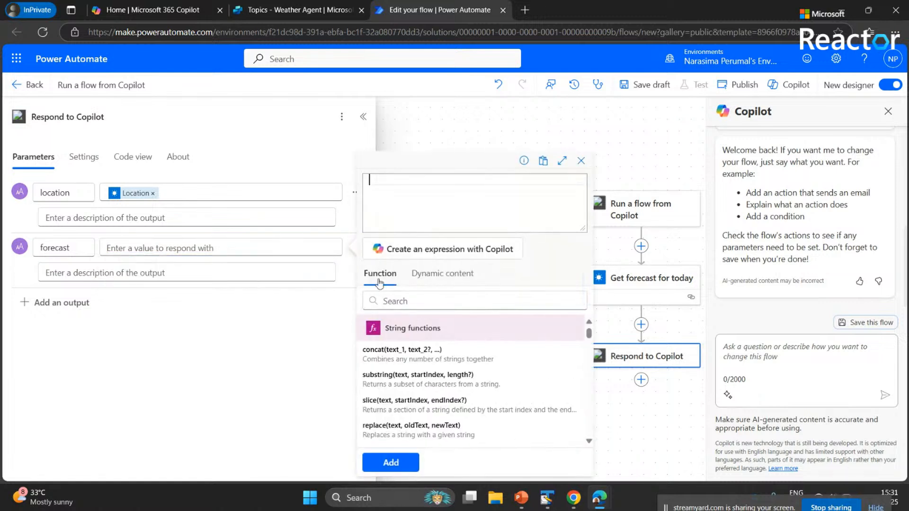
pyautogui.click(440, 270)
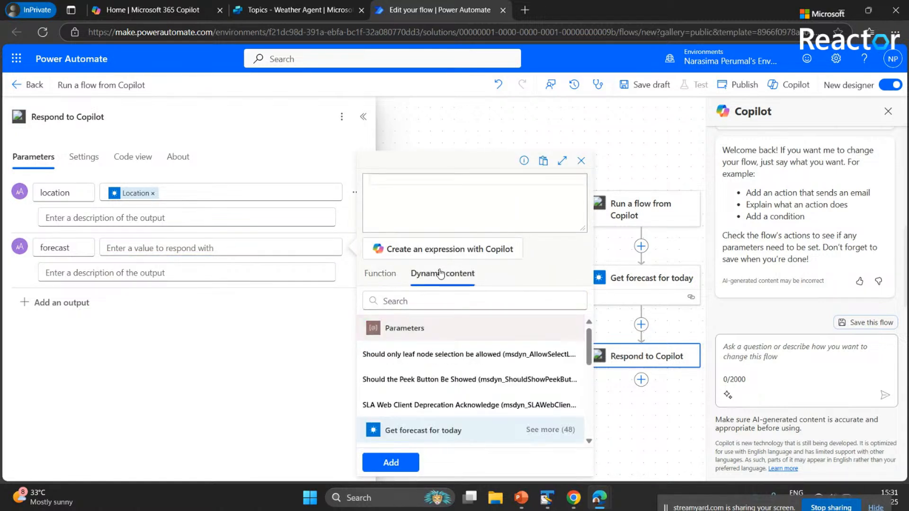
pyautogui.scroll(-2, 453, 372)
pyautogui.scroll(-2, 453, 372)
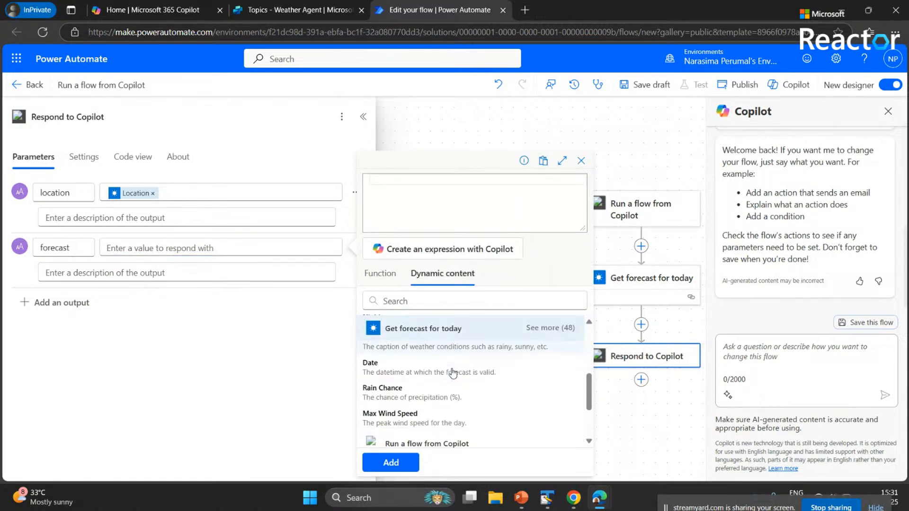
pyautogui.scroll(3, 453, 372)
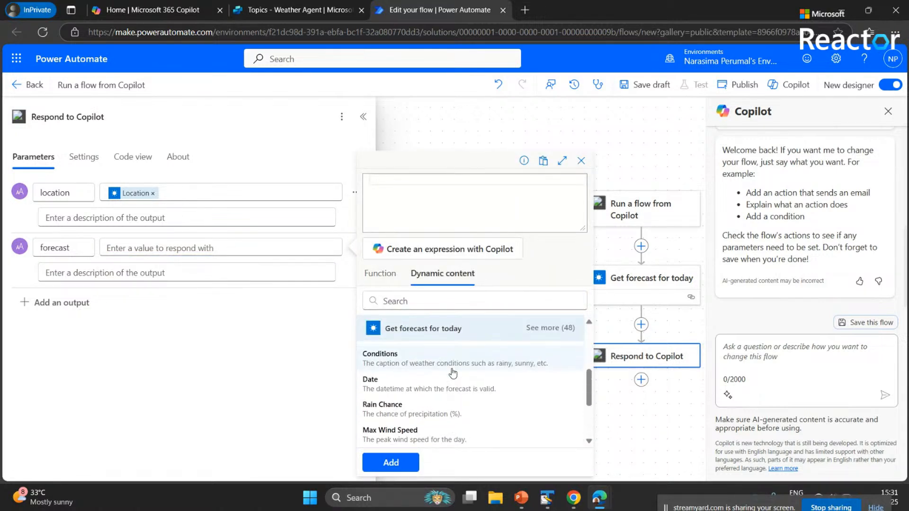
pyautogui.click(553, 328)
pyautogui.scroll(-10, 463, 410)
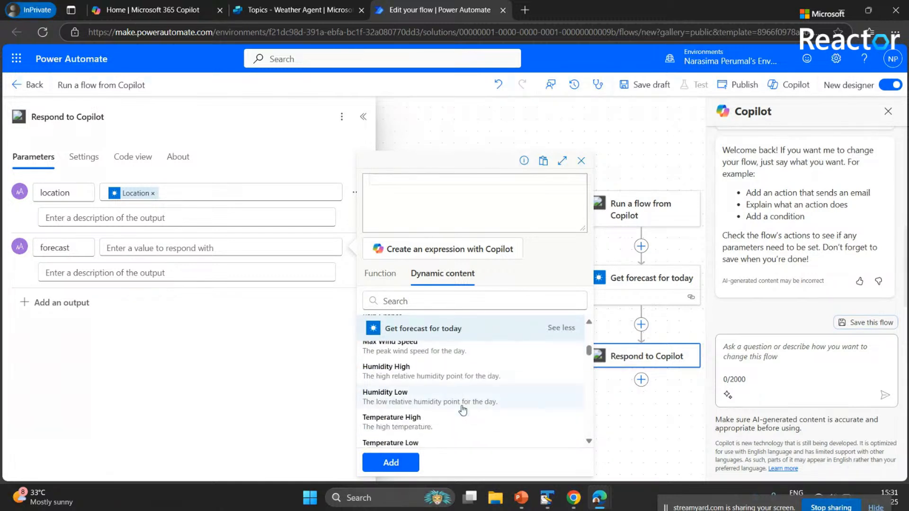
pyautogui.scroll(-6, 463, 410)
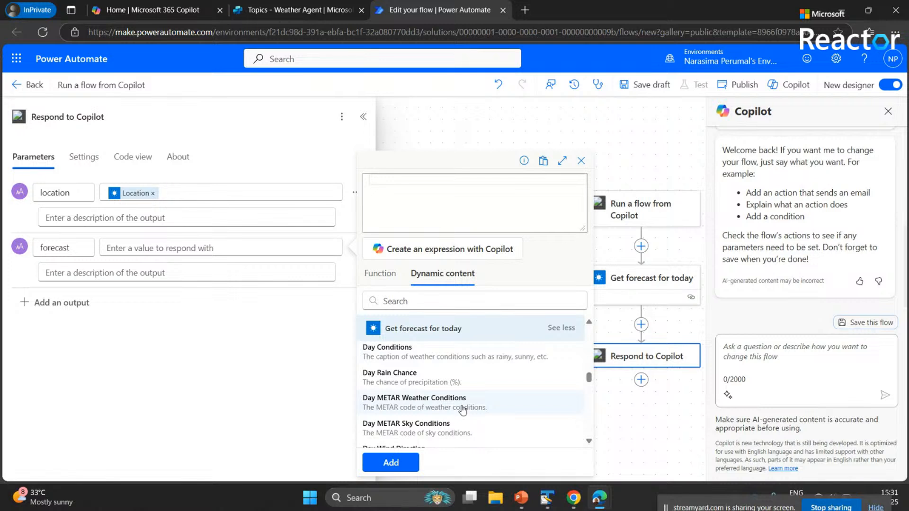
pyautogui.scroll(-3, 462, 410)
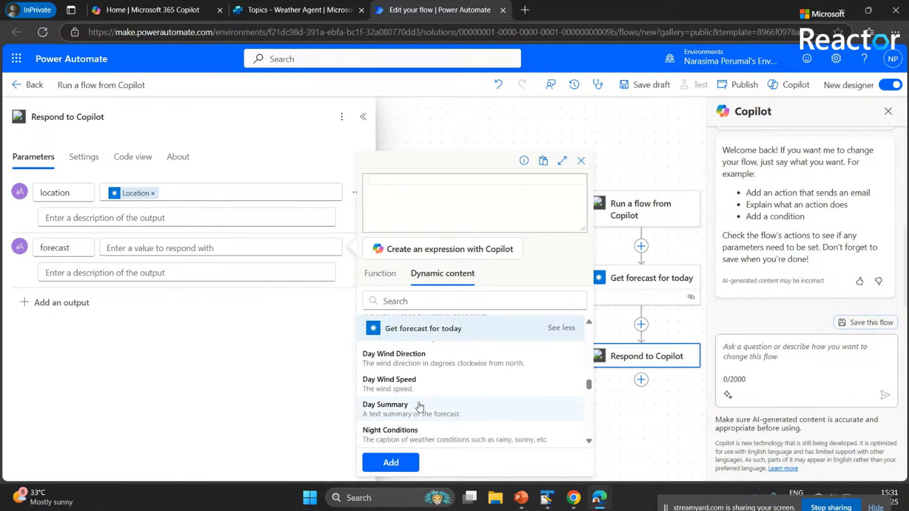
pyautogui.click(462, 410)
pyautogui.click(388, 462)
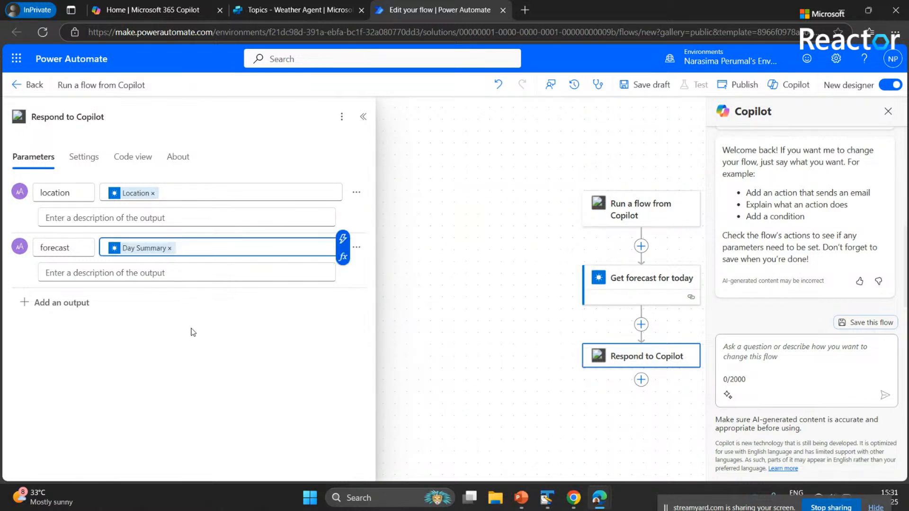
# - Add a third text output named "rain_chance" to the "Respond to Copilot" action
pyautogui.click(72, 304)
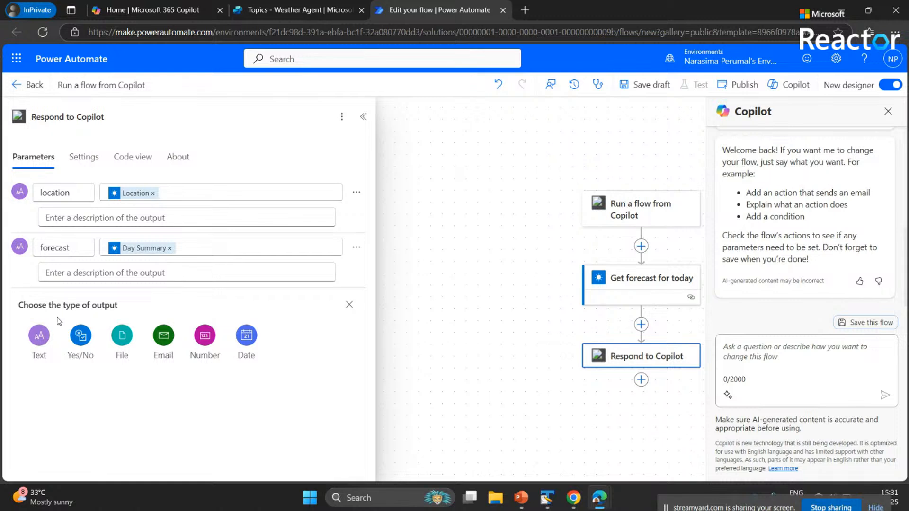
pyautogui.click(39, 335)
pyautogui.click(73, 302)
pyautogui.write('rain_chance')
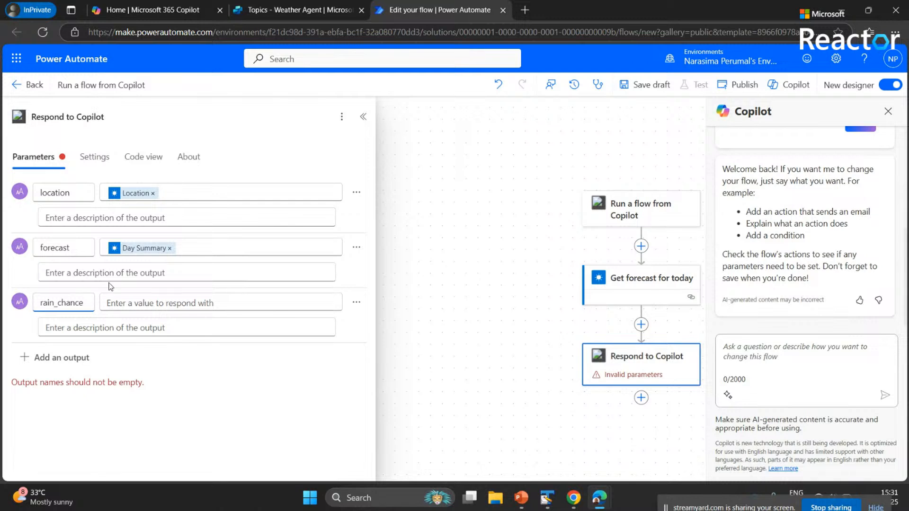
# - Set the "rain_chance" output's value to the Rain Chance dynamic content from "Get forecast for today"
pyautogui.click(140, 302)
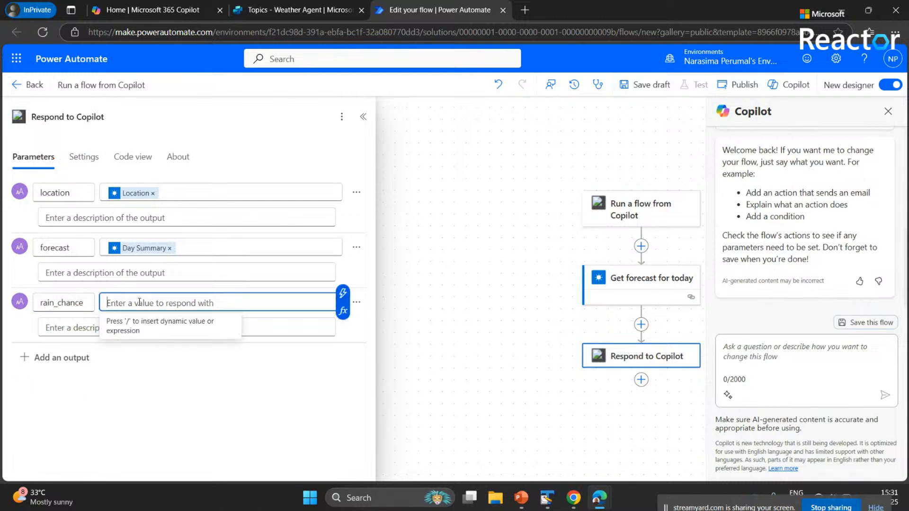
pyautogui.click(341, 313)
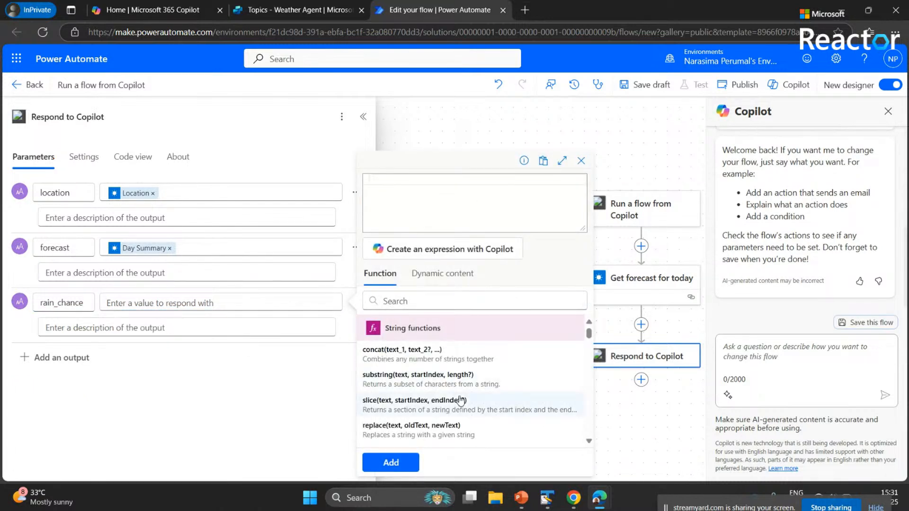
pyautogui.click(461, 273)
pyautogui.scroll(-5, 482, 384)
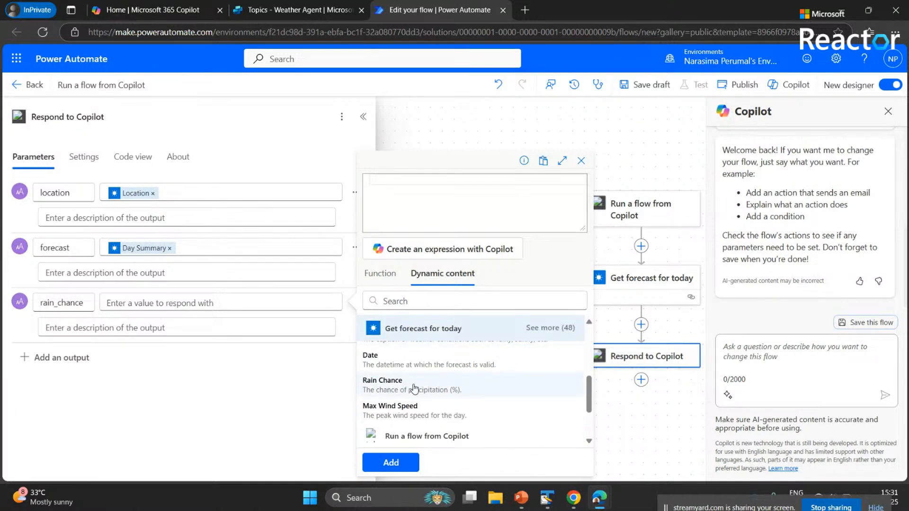
pyautogui.click(428, 386)
pyautogui.click(391, 463)
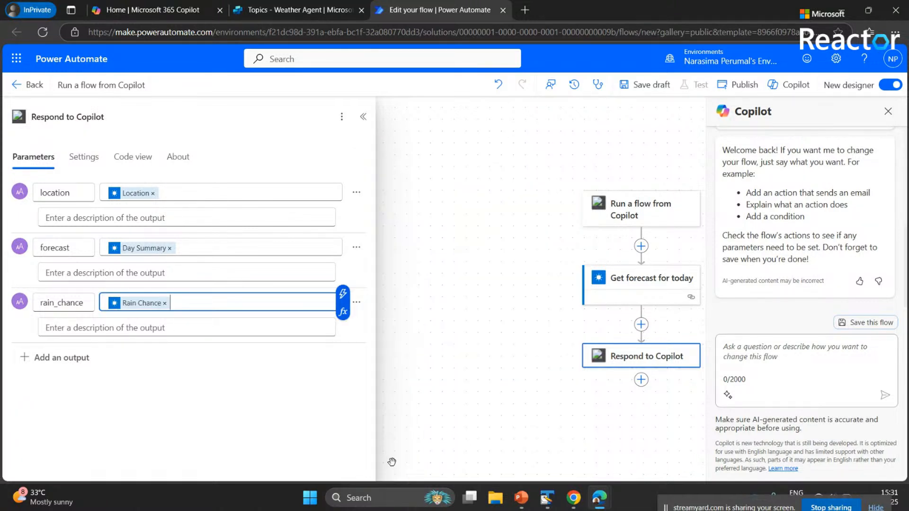
# - Review the input parameters of the "Run a flow from Copilot" trigger and the outputs of "Respond to Copilot"
pyautogui.click(445, 246)
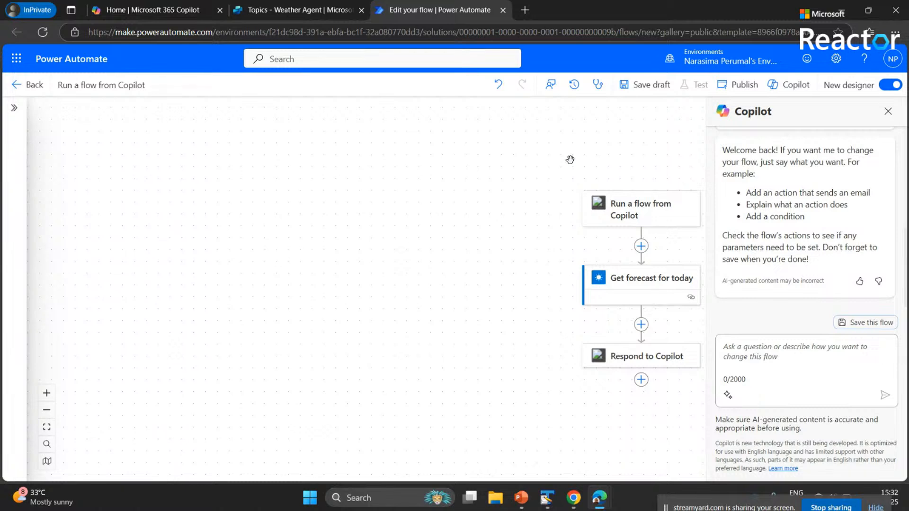
pyautogui.click(654, 211)
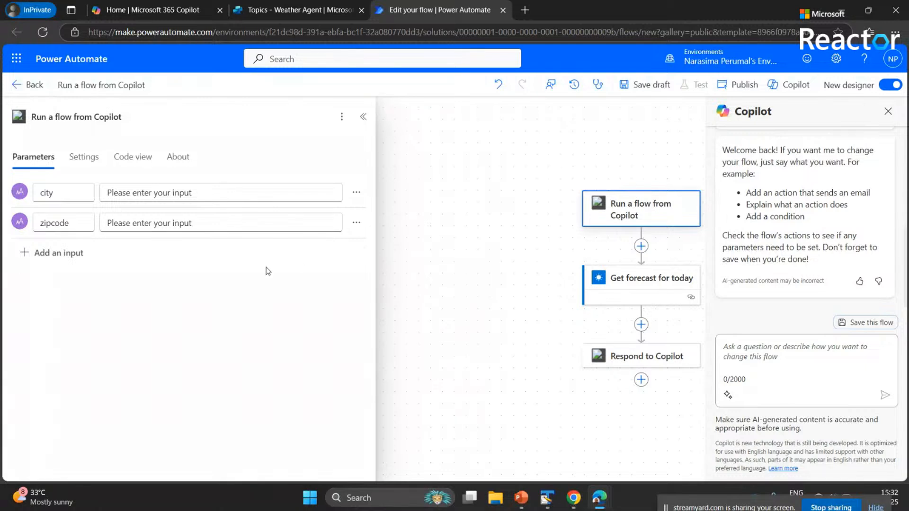
pyautogui.click(649, 364)
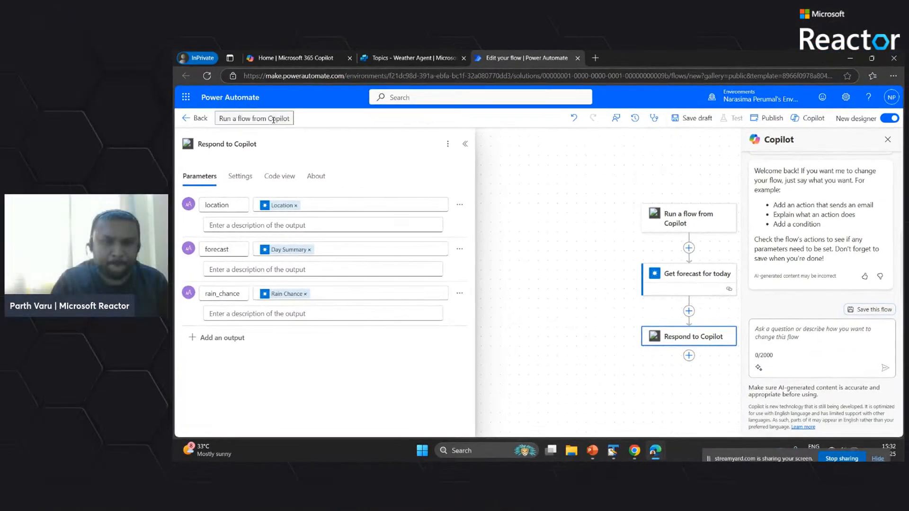
# - Rename the flow as "Weather Agent"
pyautogui.click(126, 85)
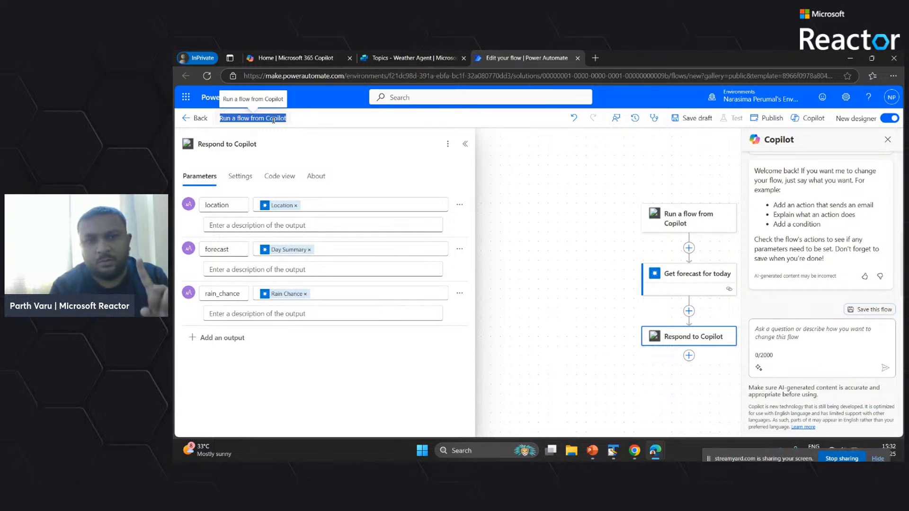
pyautogui.write('We')
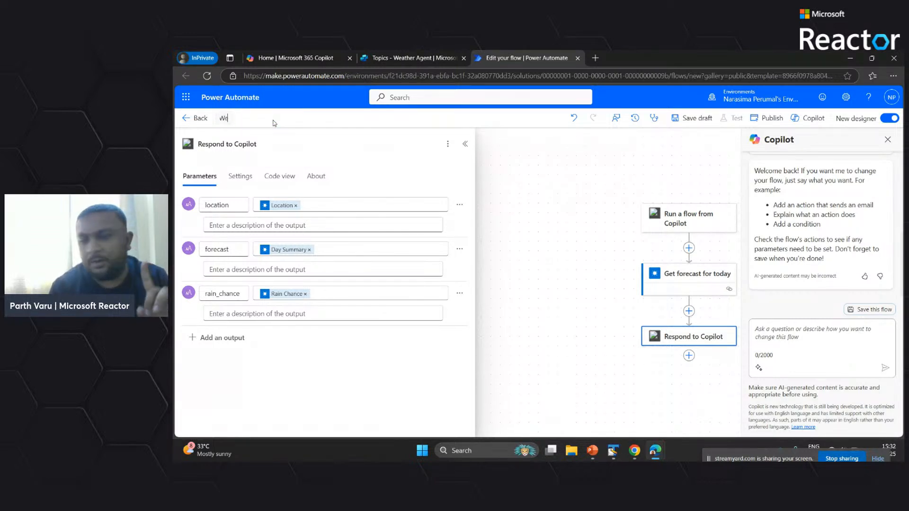
pyautogui.write('ather Agent')
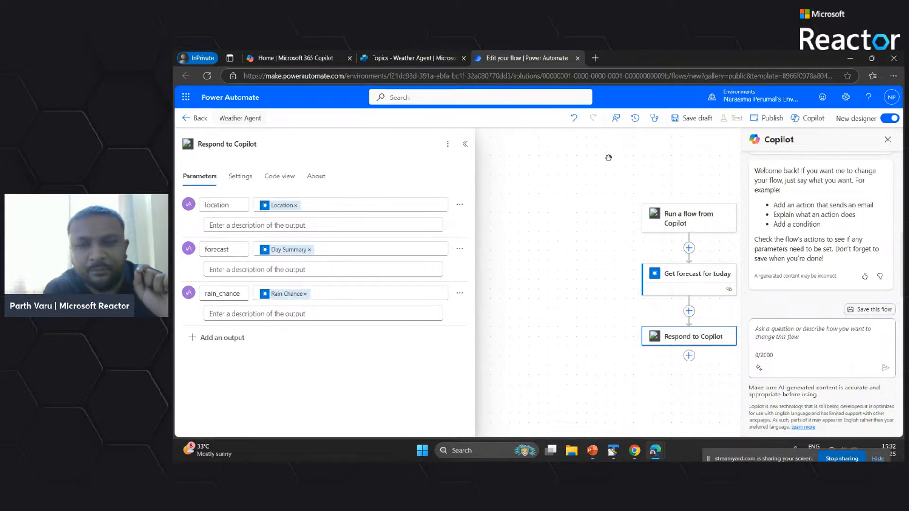
# - Save and publish the Weather Agent flow, and switch back to the Get Weather topic in Copilot Studio
pyautogui.click(702, 122)
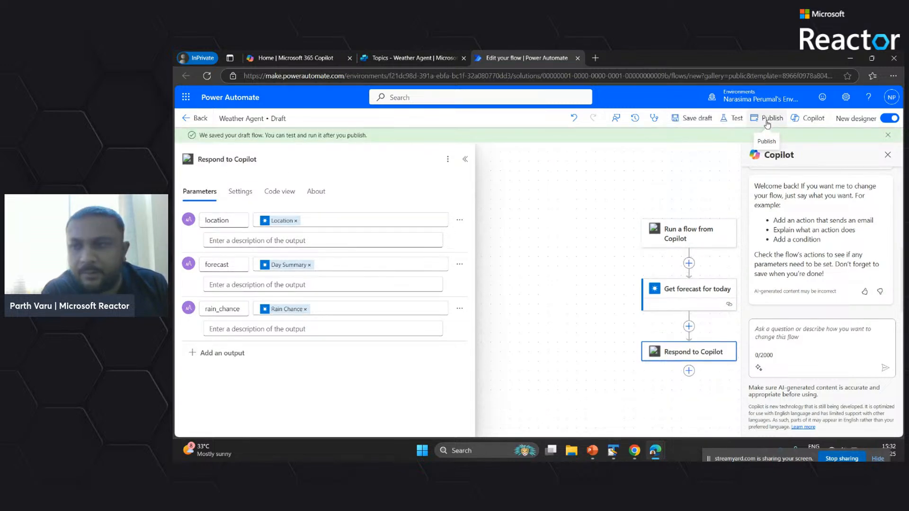
pyautogui.click(768, 121)
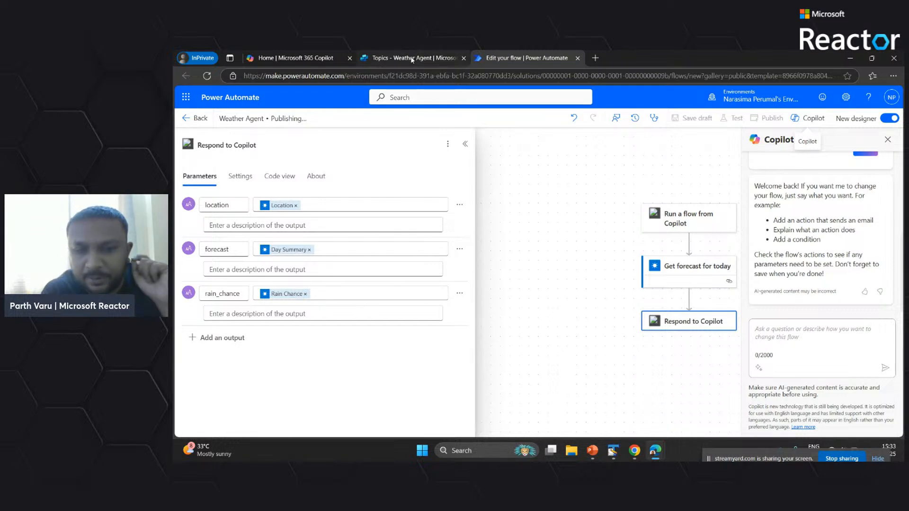
pyautogui.moveTo(412, 59)
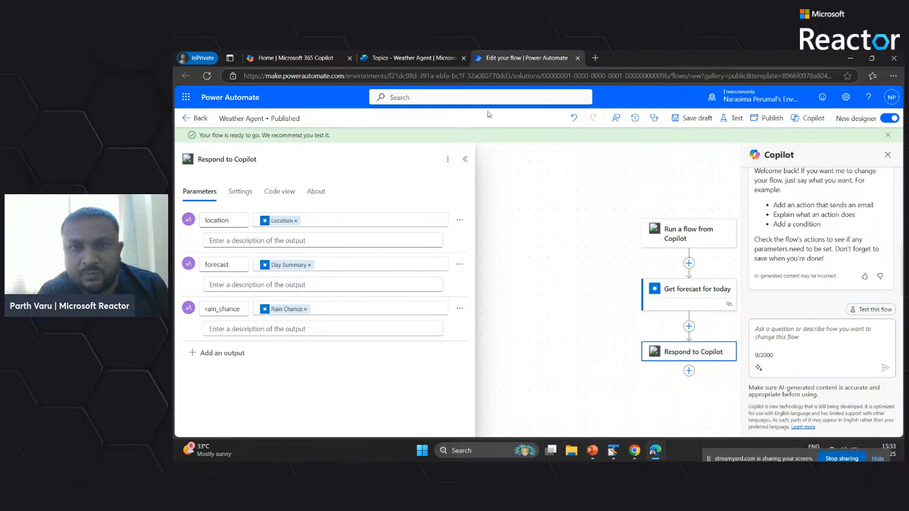
pyautogui.click(412, 57)
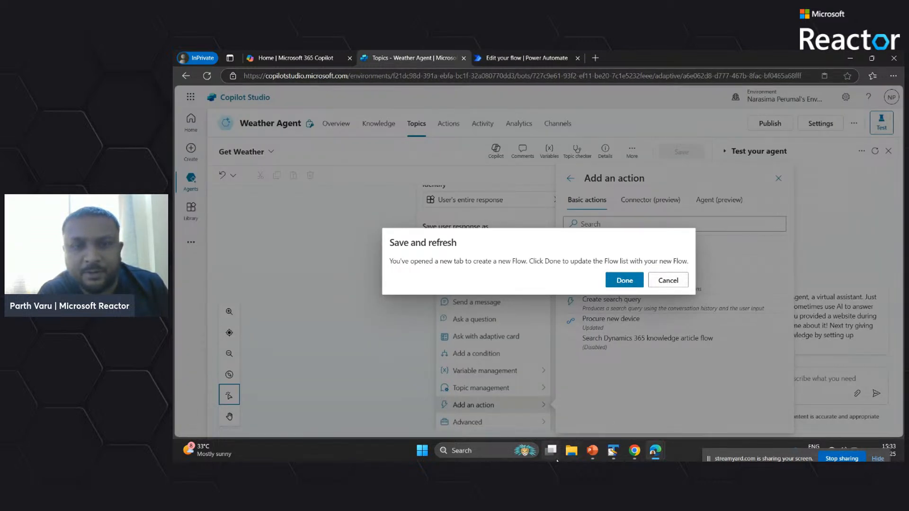
# - Unmute the microphone in the StreamYard studio and return to Copilot Studio
pyautogui.moveTo(637, 453)
pyautogui.click(550, 397)
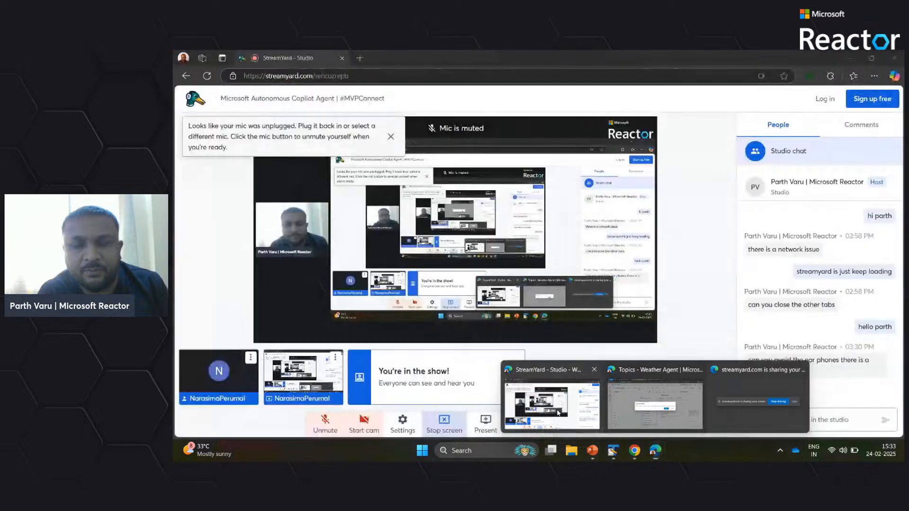
pyautogui.click(325, 423)
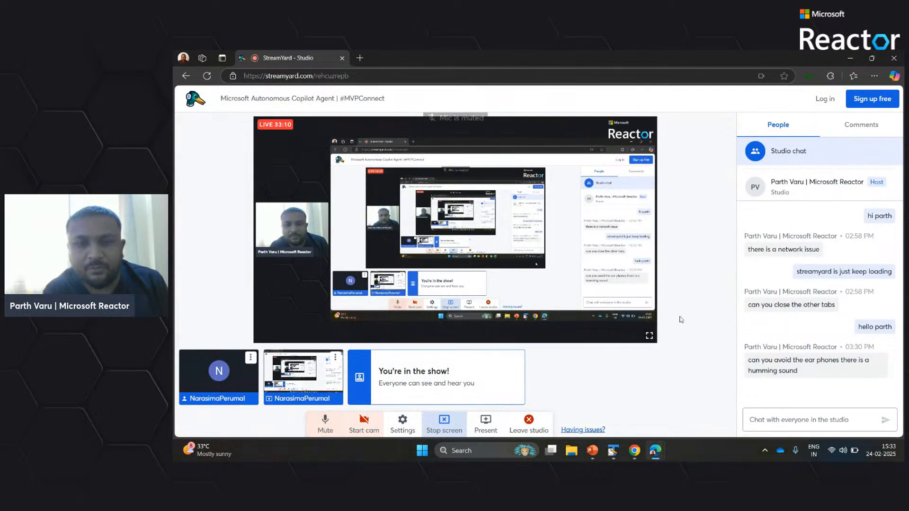
pyautogui.click(850, 58)
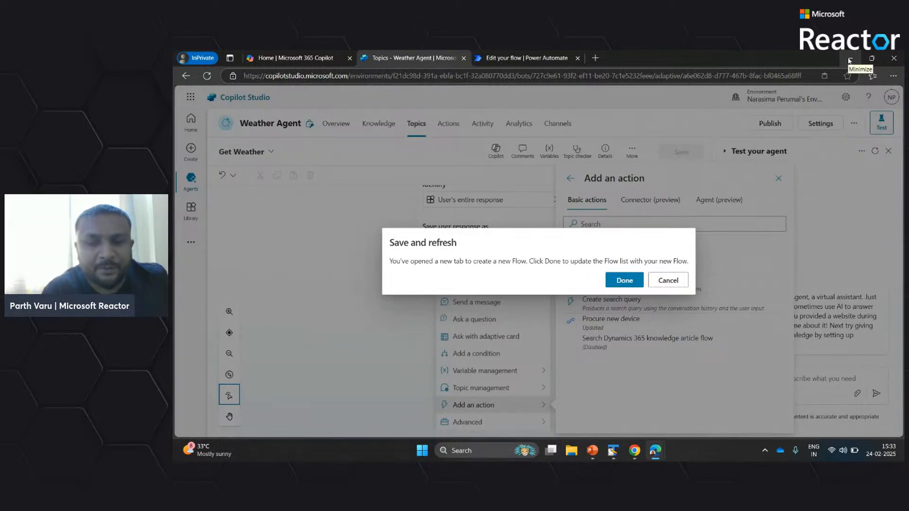
# - Refresh the flow list and add the Weather Agent flow as an action after the zipcode question
pyautogui.click(621, 282)
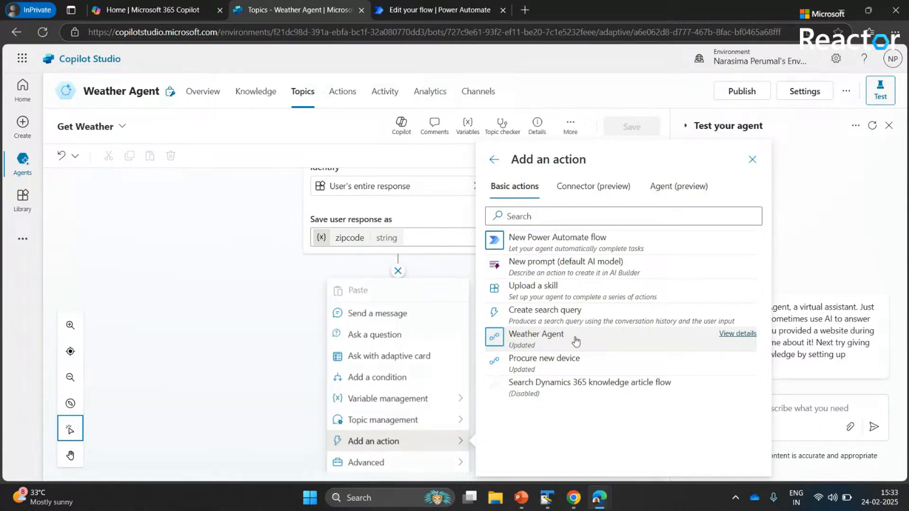
pyautogui.click(575, 341)
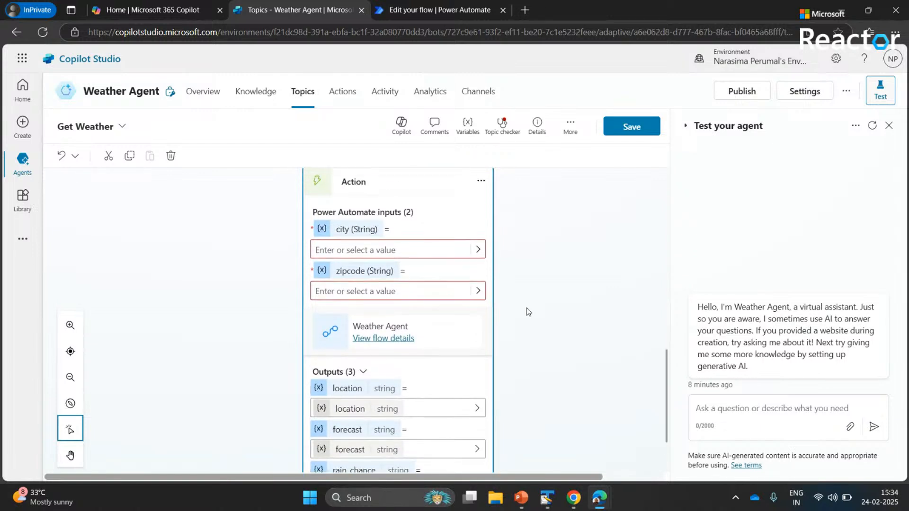
# - Map the action's city input to the city topic variable and its zipcode input to the zipcode topic variable
pyautogui.scroll(-1, 529, 312)
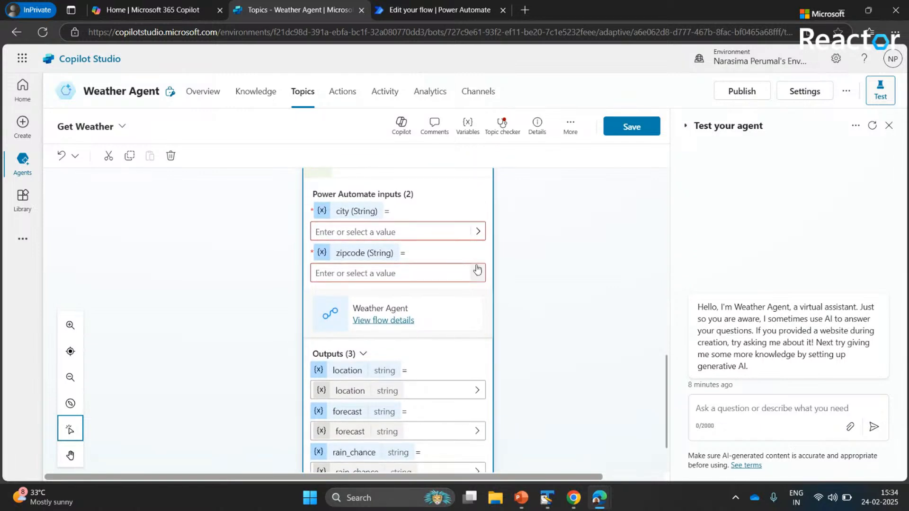
pyautogui.click(479, 232)
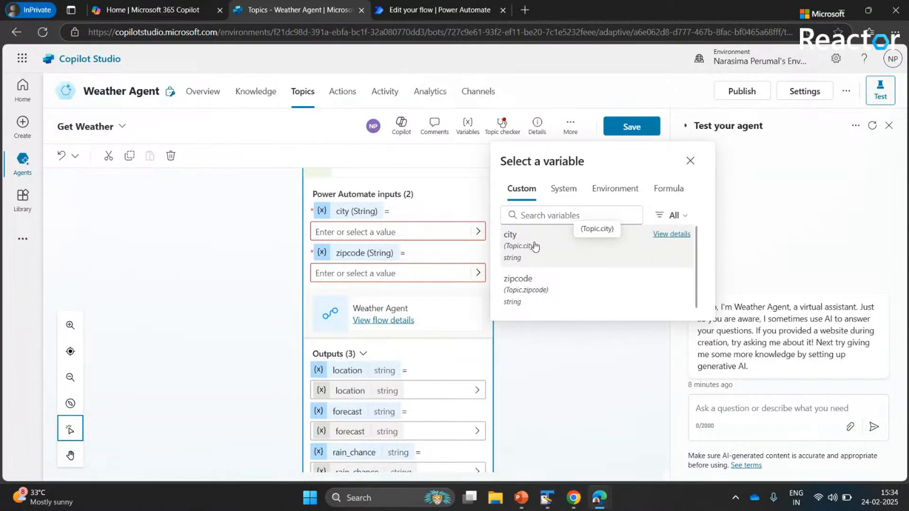
pyautogui.click(535, 246)
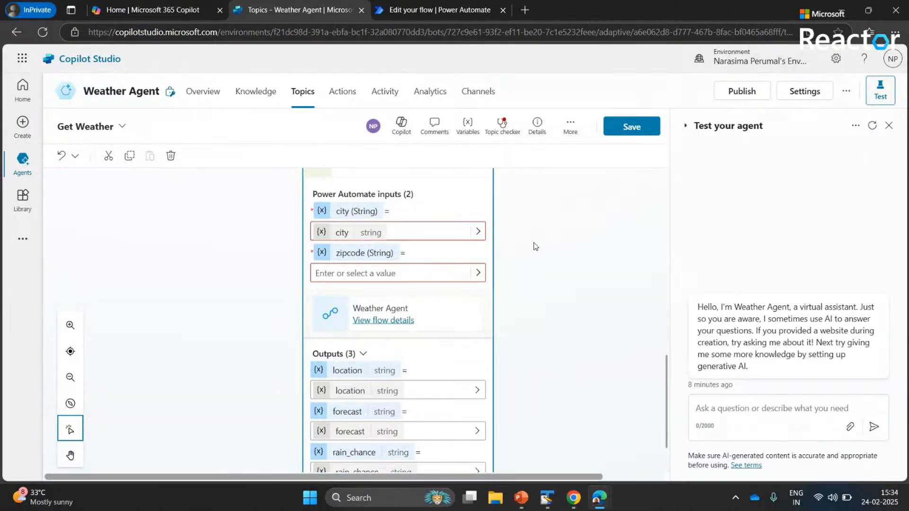
pyautogui.click(479, 277)
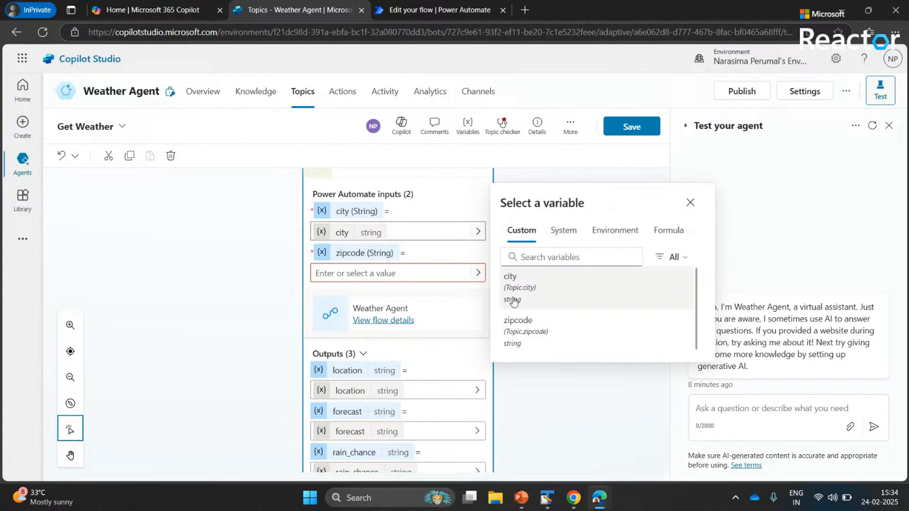
pyautogui.click(530, 329)
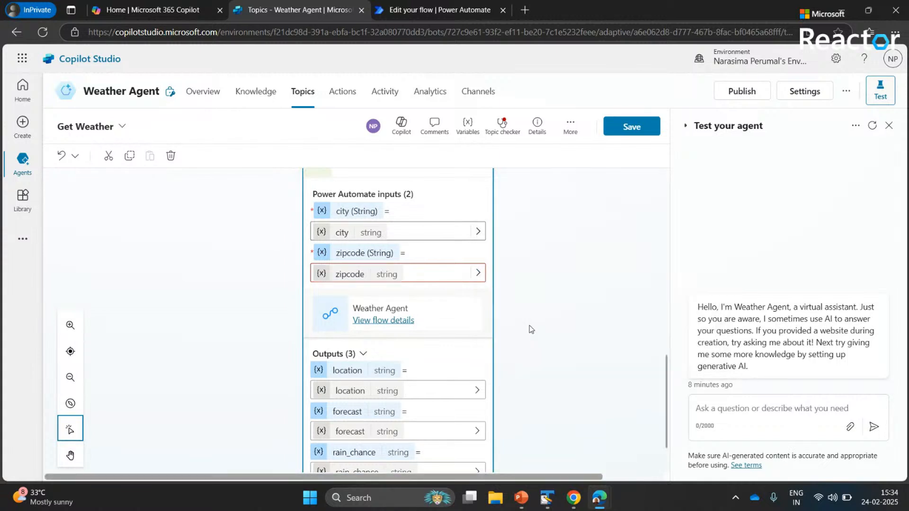
# - Add a message node after the flow action, starting with "The forecast for" followed by the location variable
pyautogui.scroll(-2, 520, 340)
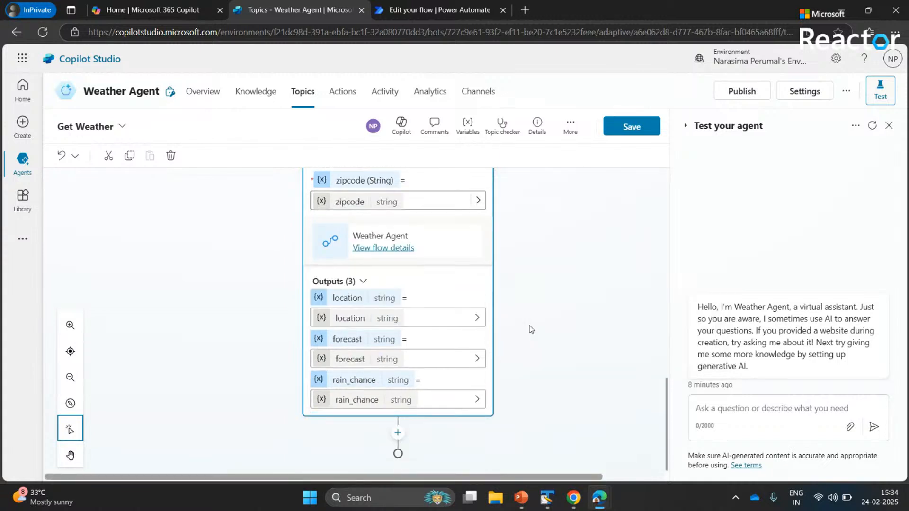
pyautogui.click(398, 433)
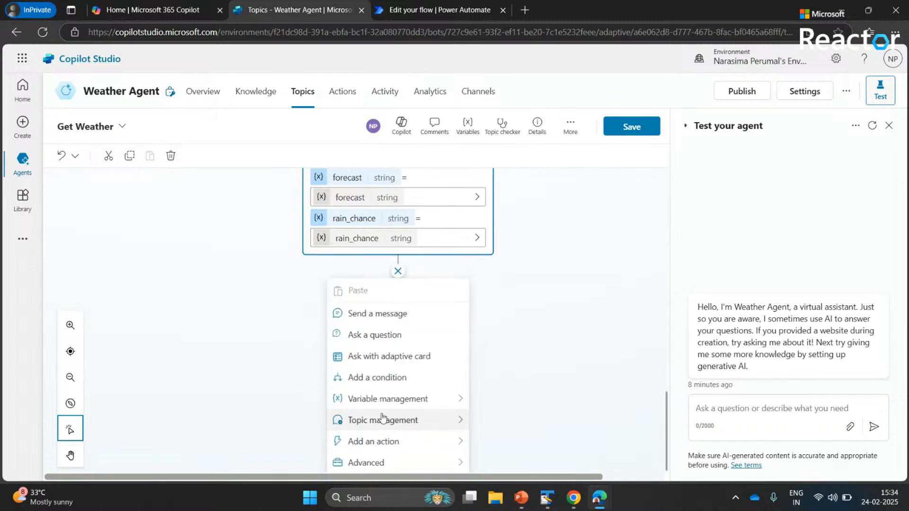
pyautogui.click(377, 315)
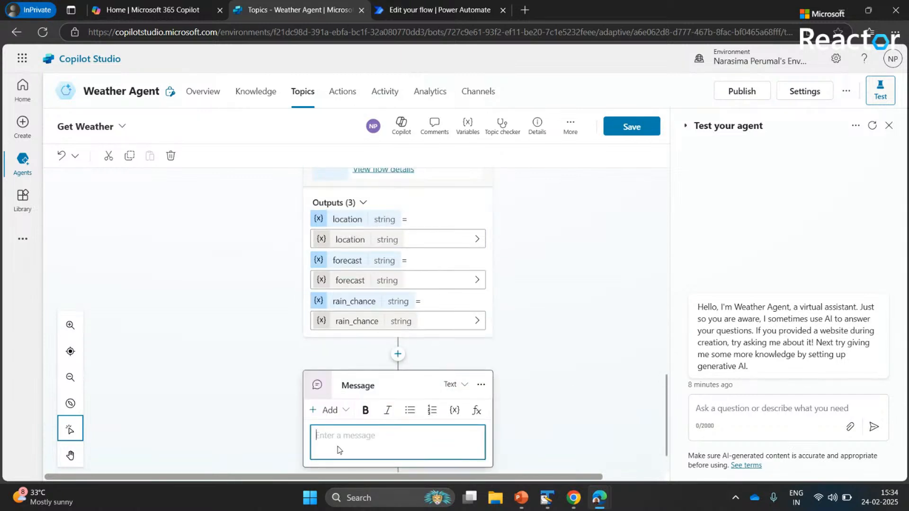
pyautogui.write('The forecast for')
pyautogui.click(455, 411)
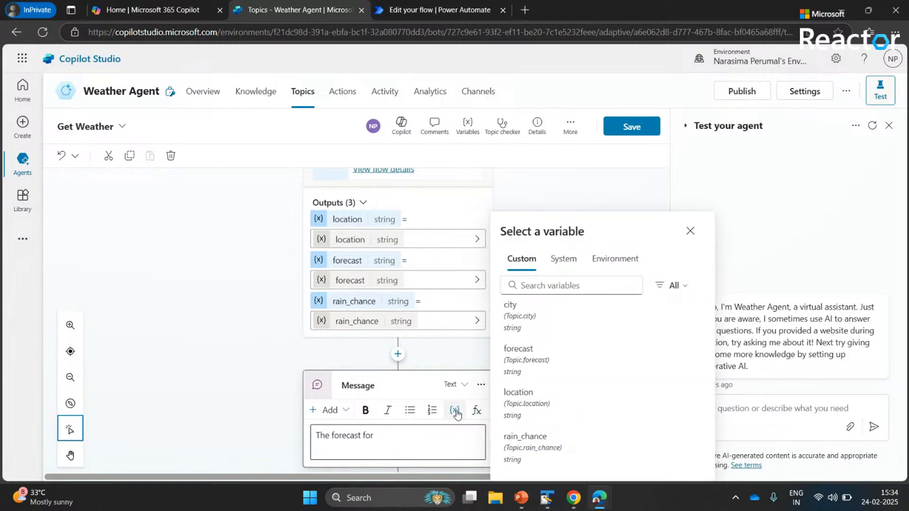
pyautogui.click(537, 403)
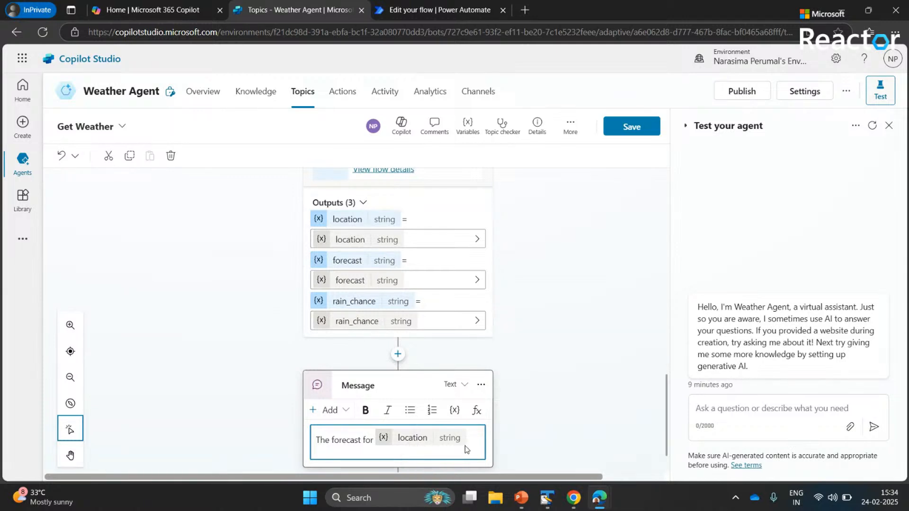
# - Continue the message with "is" followed by the forecast variable
pyautogui.write('is')
pyautogui.click(454, 411)
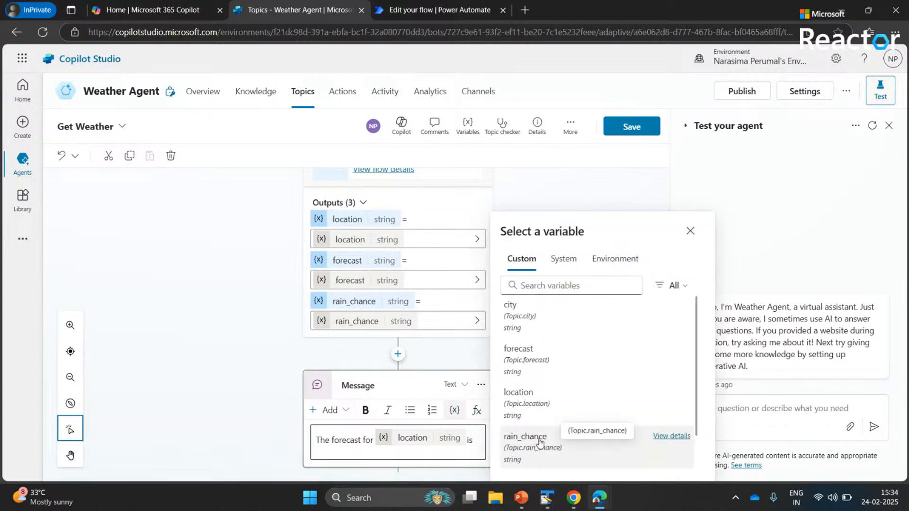
pyautogui.click(540, 355)
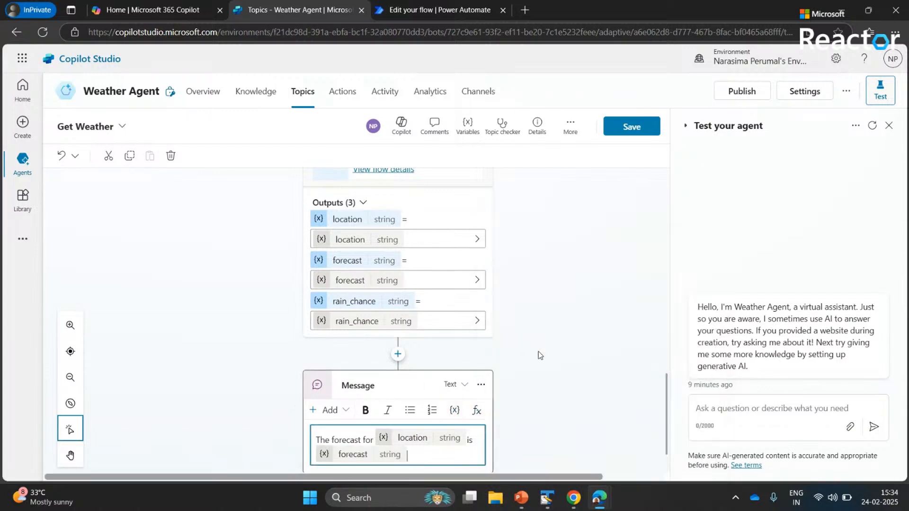
# - Finish the message with "and the chance of rain is", the rain_chance variable and "%."
pyautogui.write('and the chance of rain is')
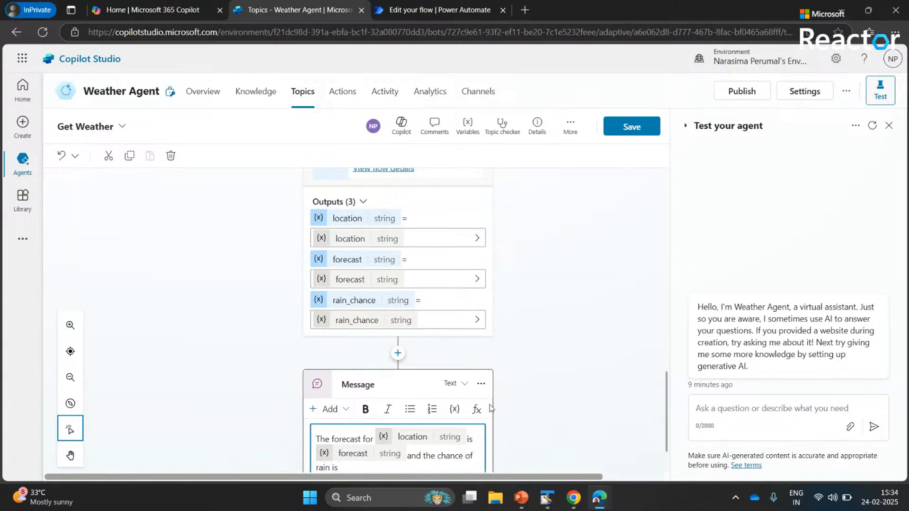
pyautogui.click(455, 413)
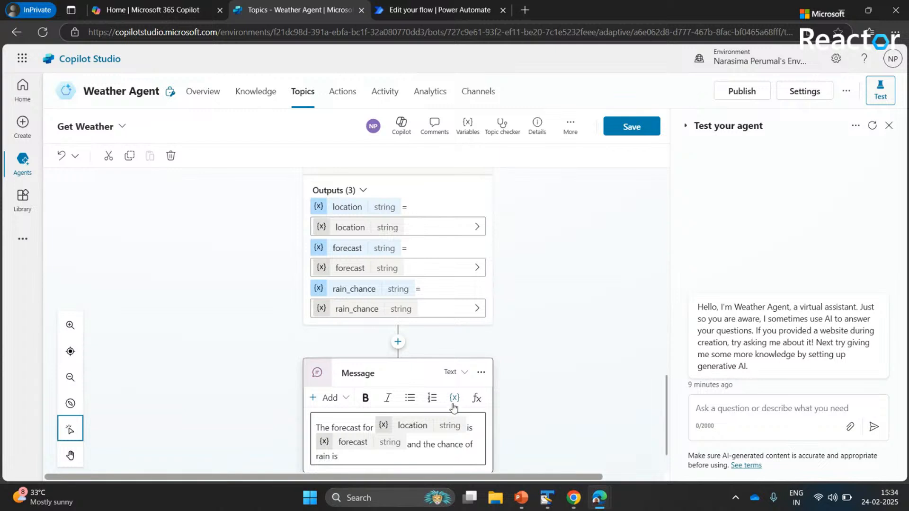
pyautogui.click(453, 405)
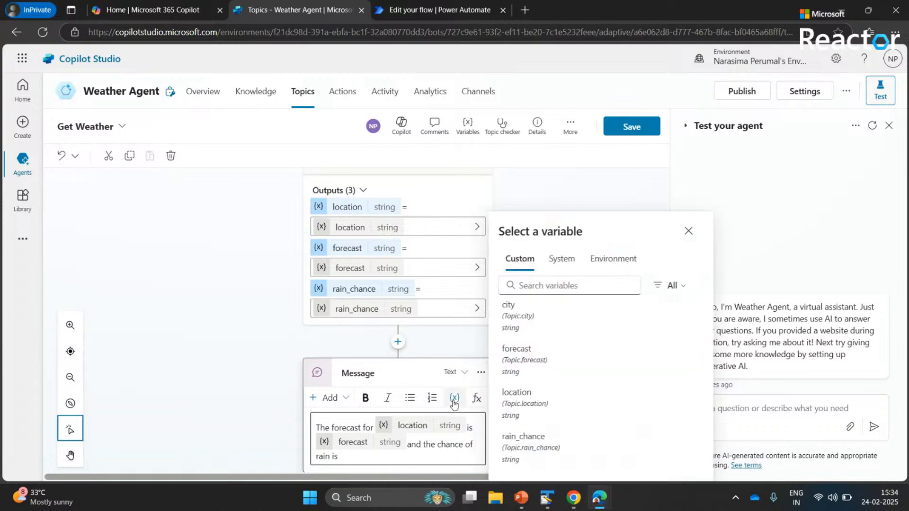
pyautogui.click(538, 455)
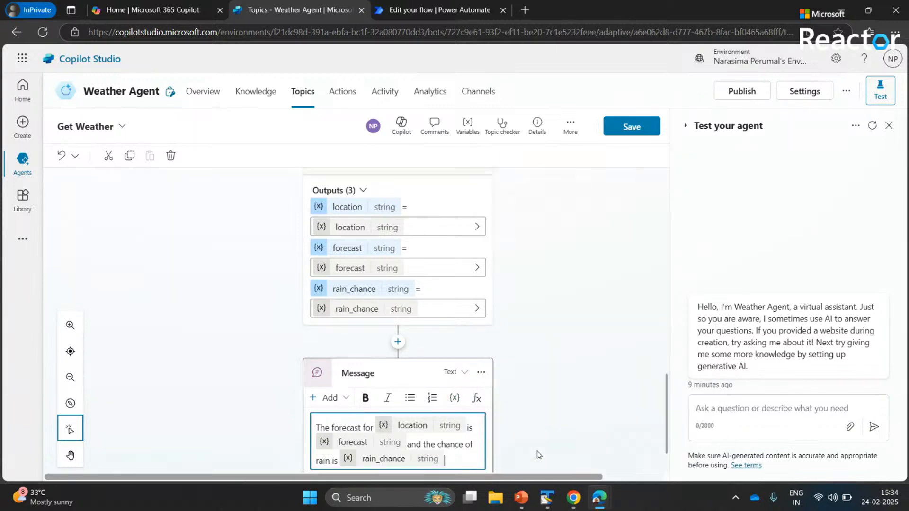
pyautogui.write('%.')
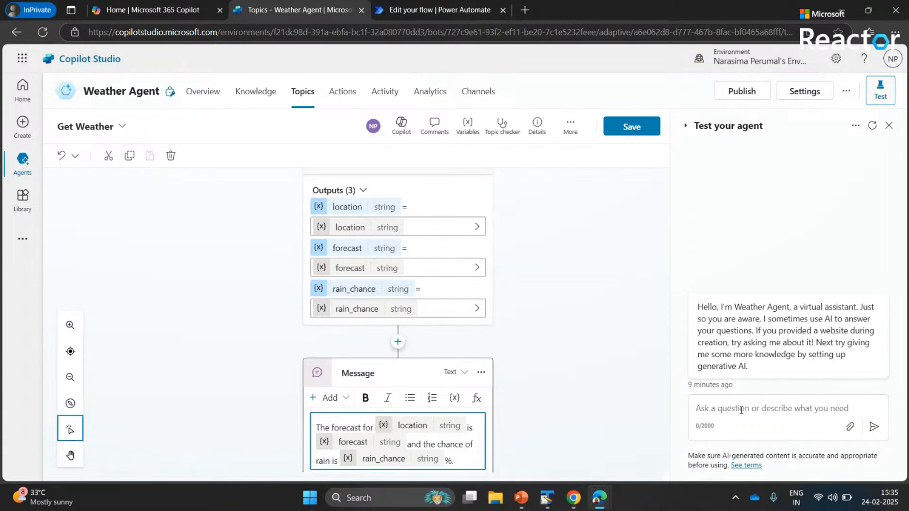
# - Test the agent with "weather forecast today", answering tirunelveli for the city and 627007 for the zipcode
pyautogui.click(741, 410)
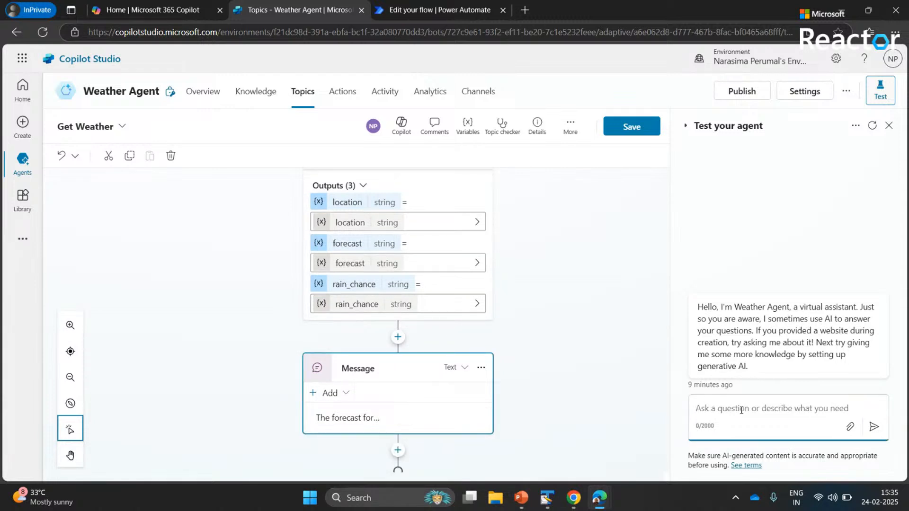
pyautogui.write('weather forecast today')
pyautogui.press('Return')
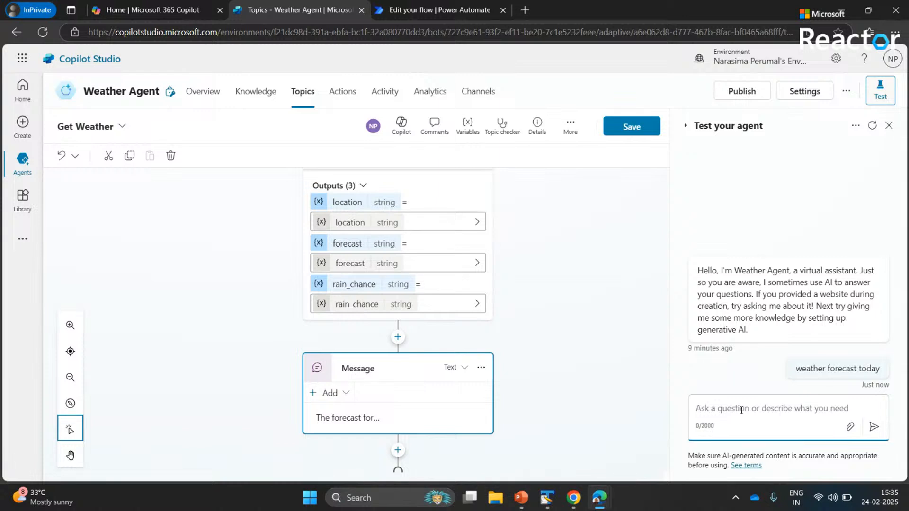
pyautogui.write('tirunelveli')
pyautogui.press('Return')
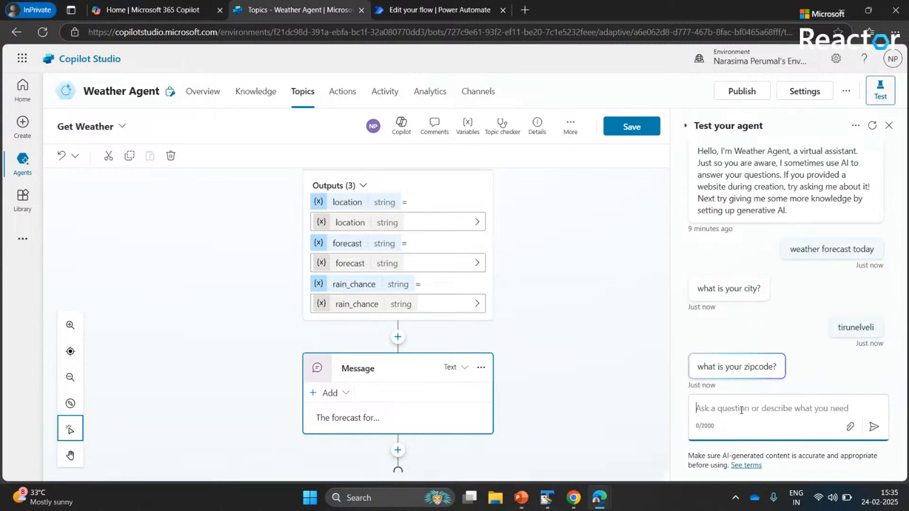
pyautogui.write('627007')
pyautogui.press('Return')
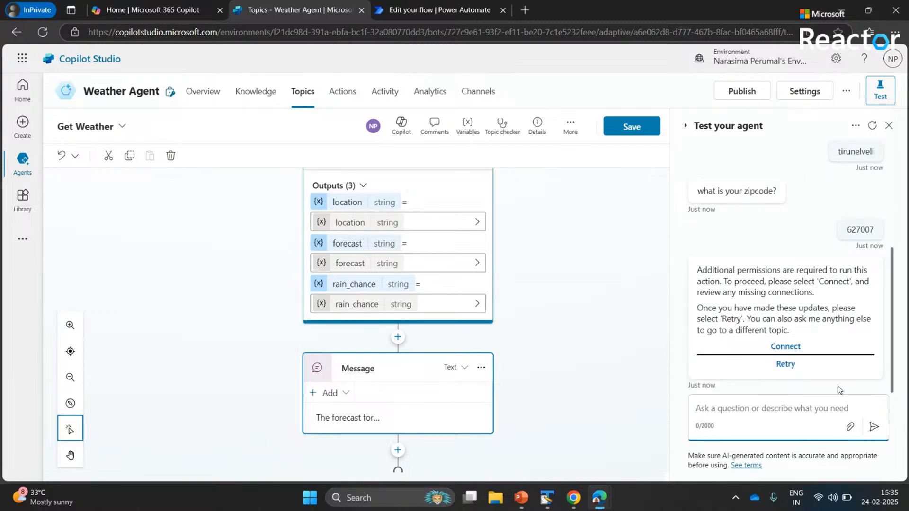
# - Try to grant the flow's missing permissions from the test chat, refreshing the connections page and closing the duplicate connection pages
pyautogui.click(784, 350)
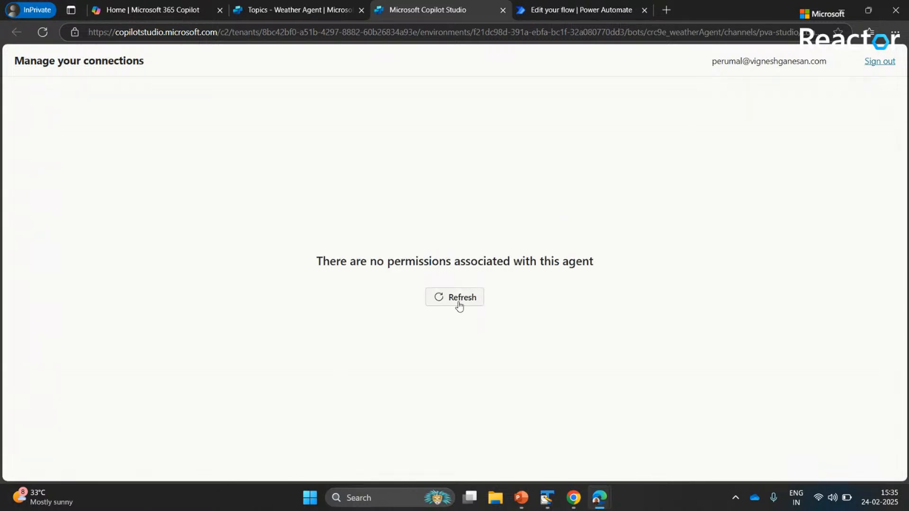
pyautogui.click(459, 303)
pyautogui.click(317, 12)
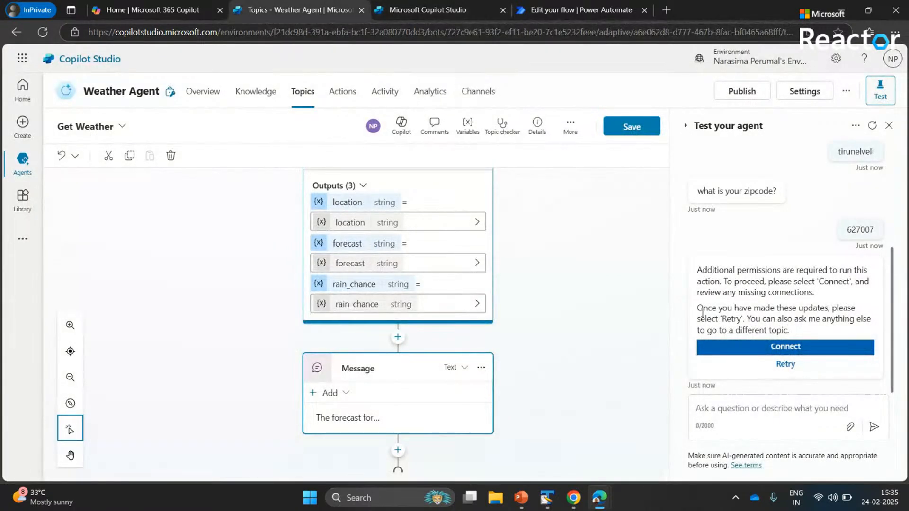
pyautogui.click(780, 347)
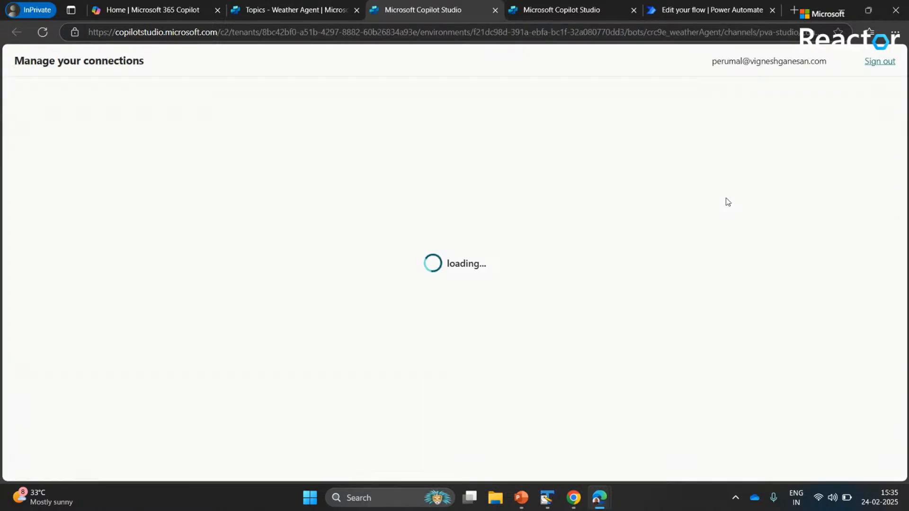
pyautogui.click(323, 11)
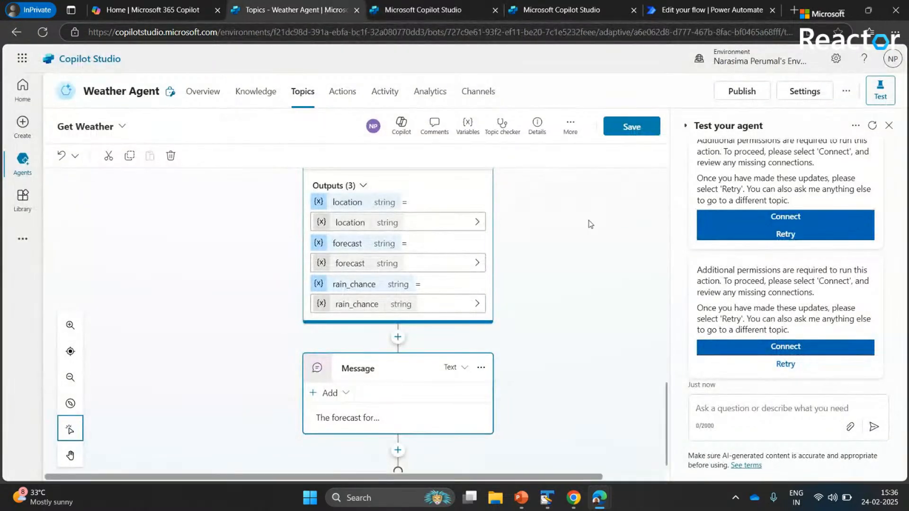
pyautogui.click(790, 349)
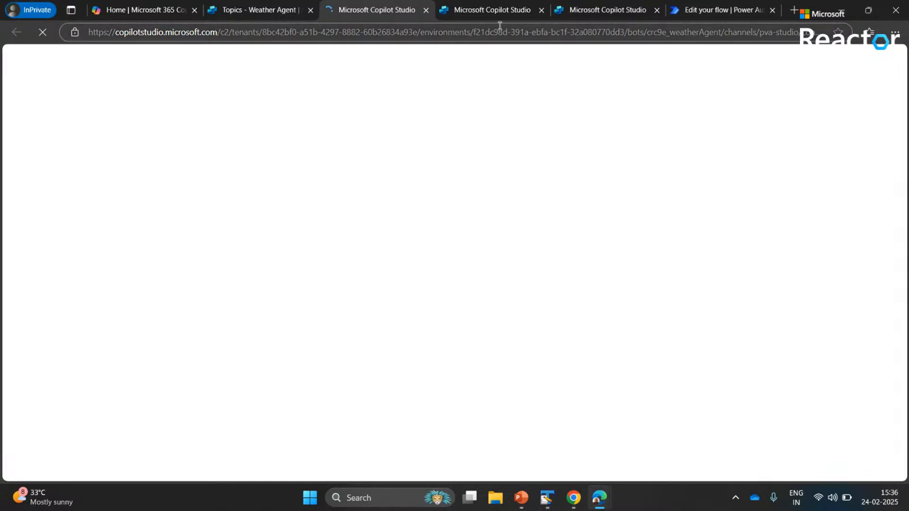
pyautogui.click(541, 10)
pyautogui.click(542, 10)
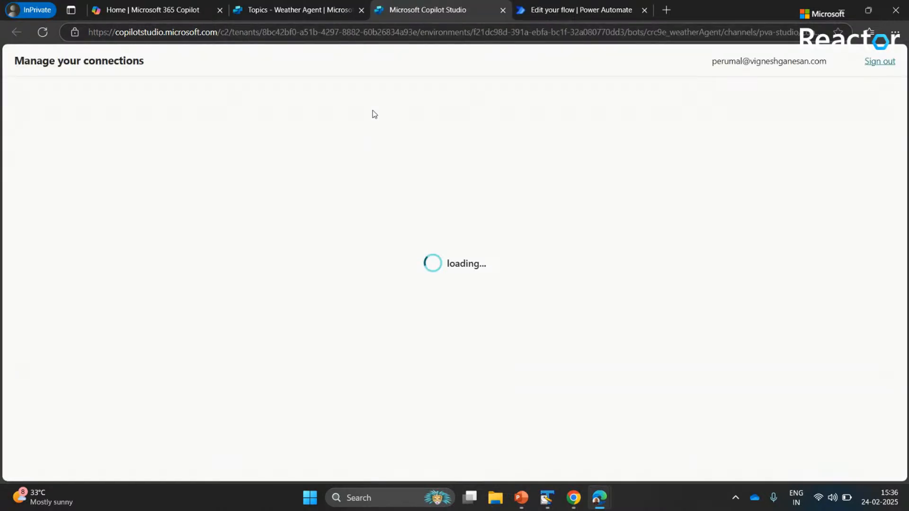
pyautogui.click(283, 10)
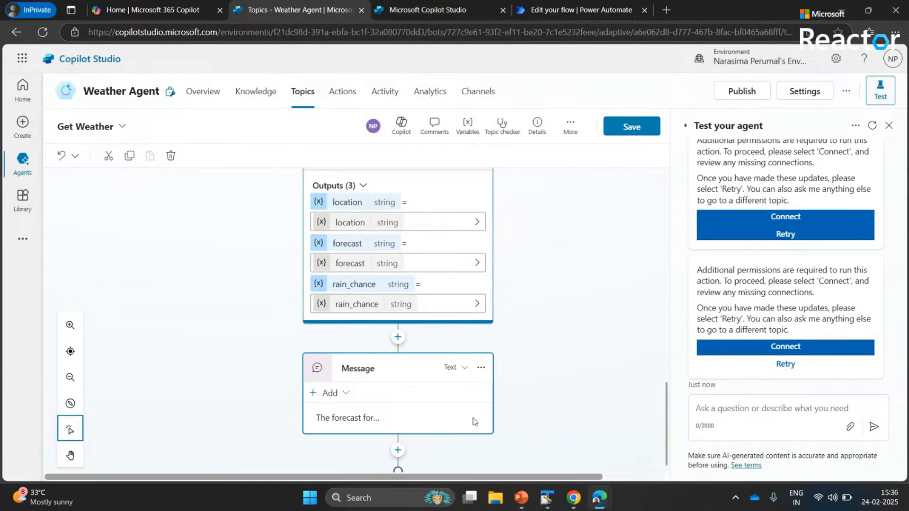
# - Retry the flow action in the test chat, reopen its connections page, and close the leftover connection pages
pyautogui.click(409, 417)
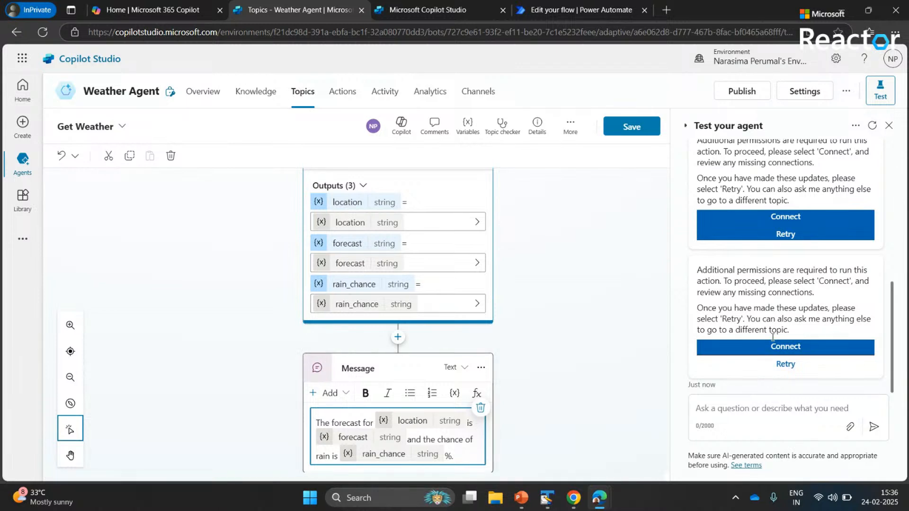
pyautogui.click(781, 363)
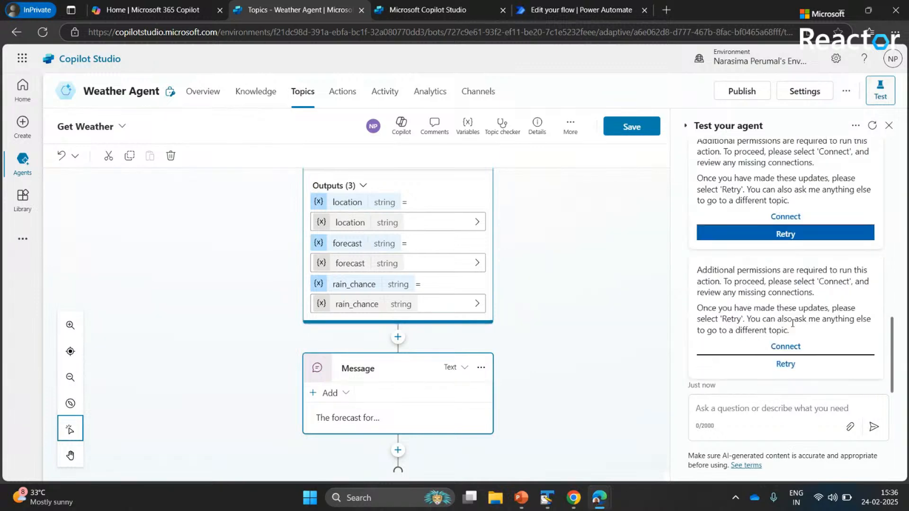
pyautogui.click(786, 347)
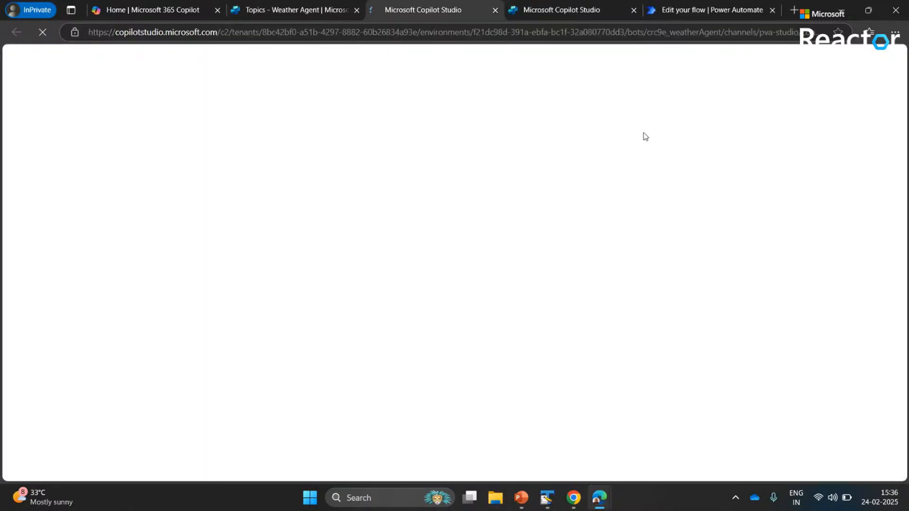
pyautogui.click(634, 10)
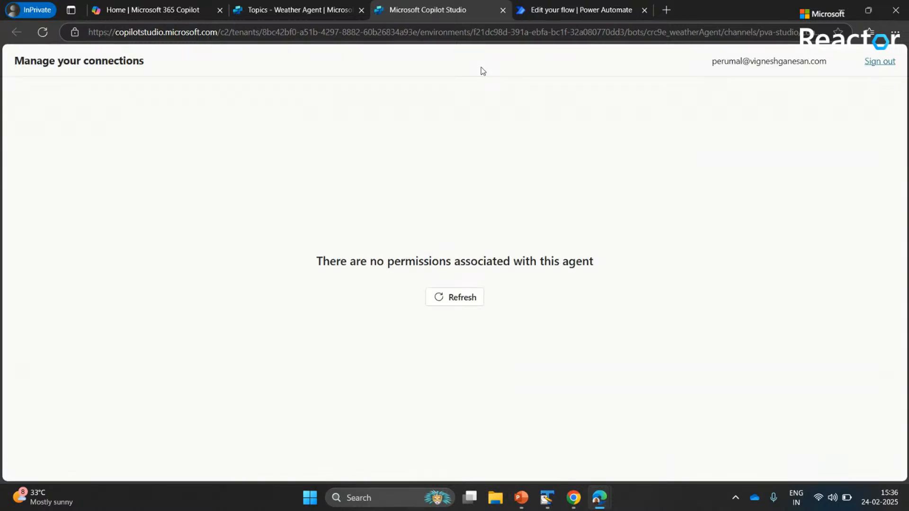
pyautogui.click(502, 10)
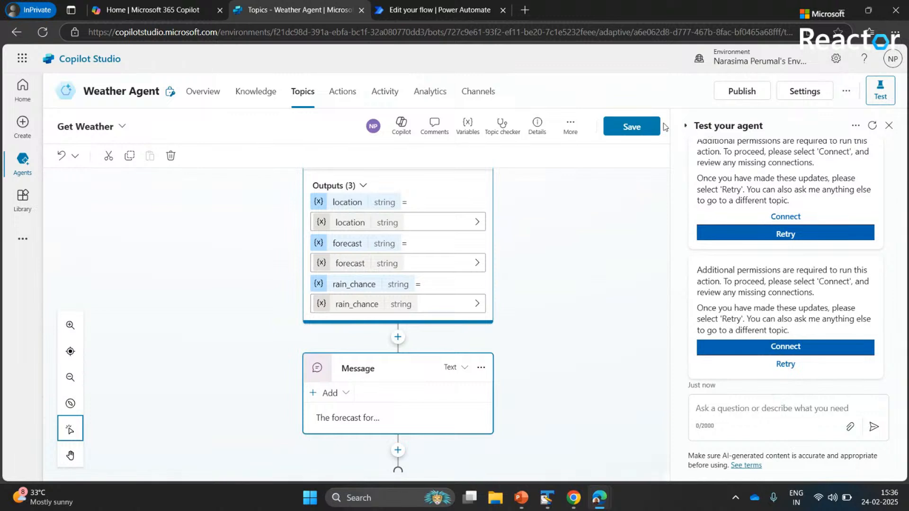
# - Save the Get Weather topic and publish the Weather Agent
pyautogui.click(633, 127)
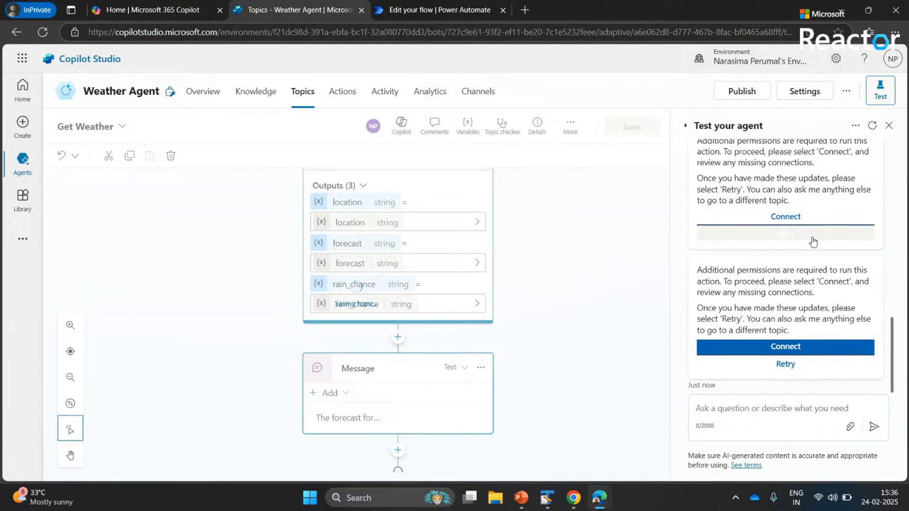
pyautogui.click(743, 91)
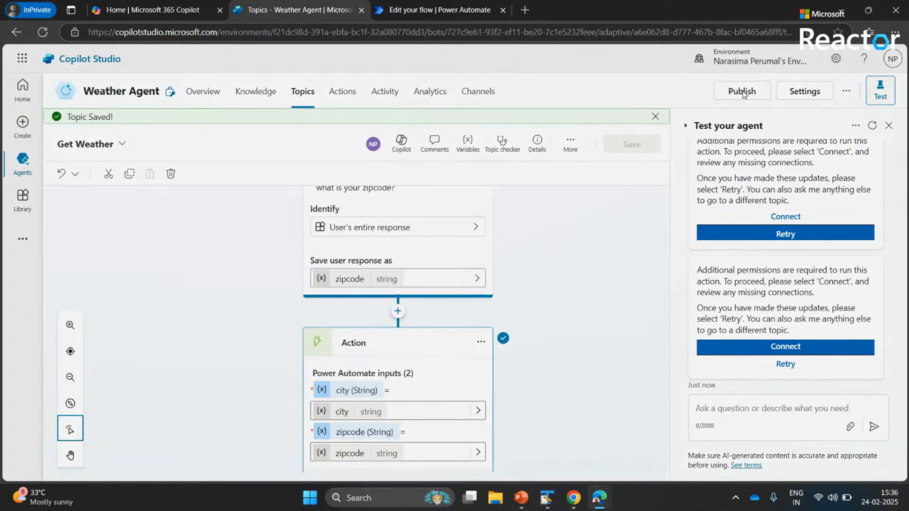
pyautogui.click(541, 296)
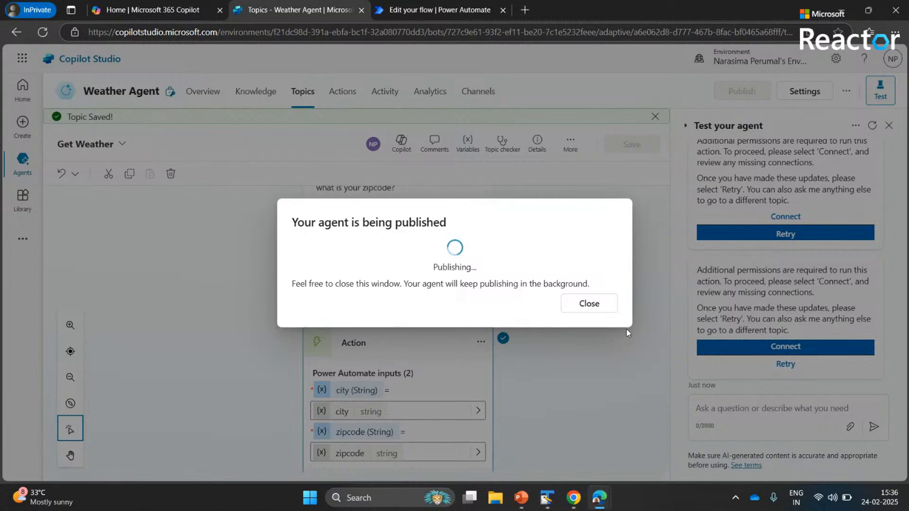
pyautogui.click(590, 304)
# - Open the connections page from the test chat and connect the Weather Agent flow using the MSN Weather connection
pyautogui.click(786, 347)
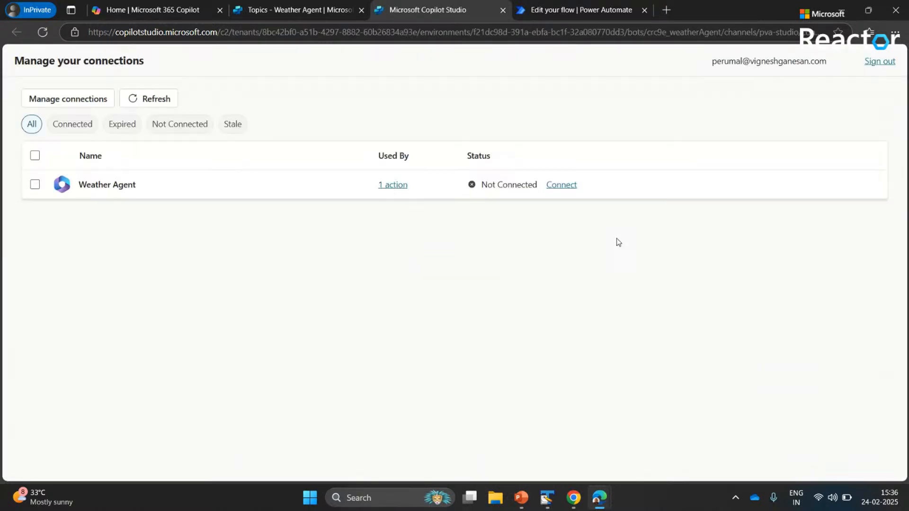
pyautogui.click(560, 185)
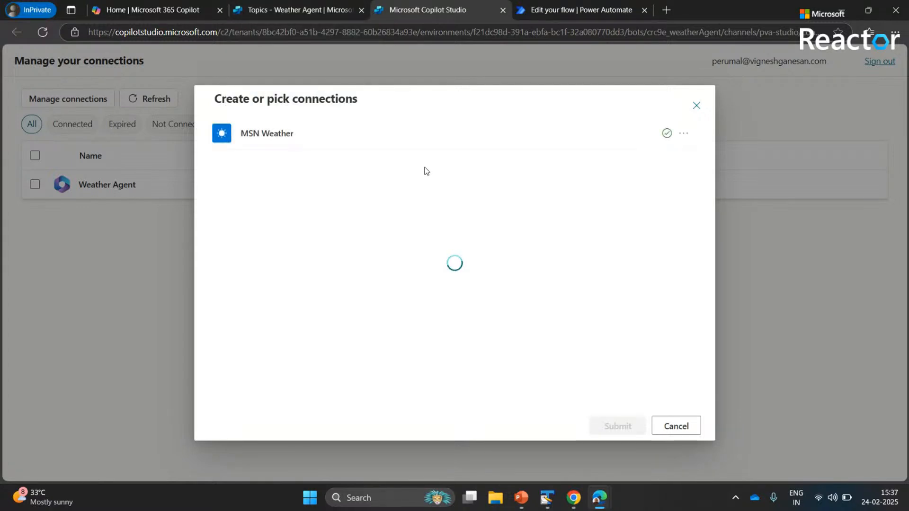
pyautogui.click(618, 426)
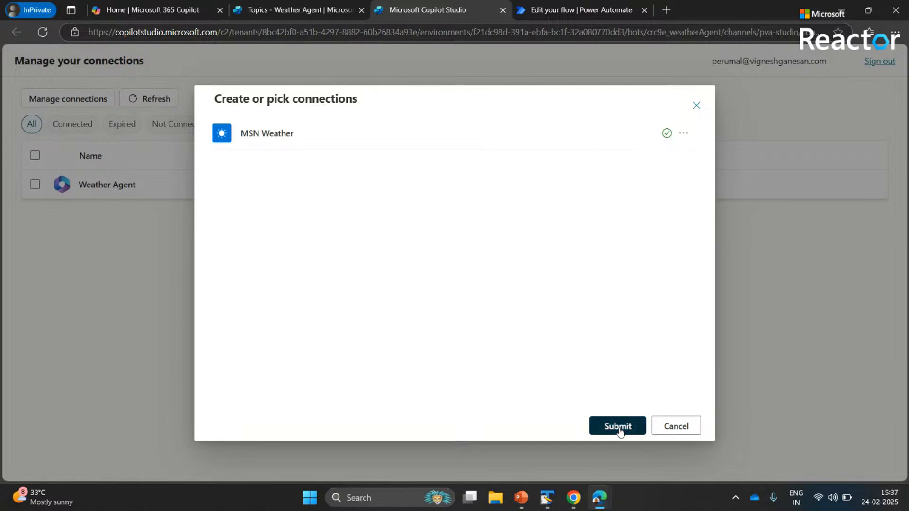
# - Return to the Weather Agent test chat and retry the flow action
pyautogui.click(300, 10)
pyautogui.click(397, 9)
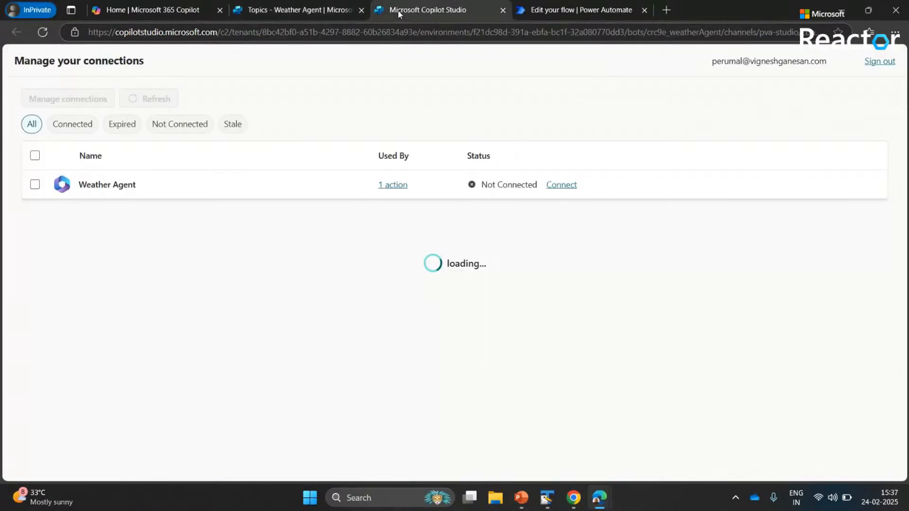
pyautogui.click(281, 9)
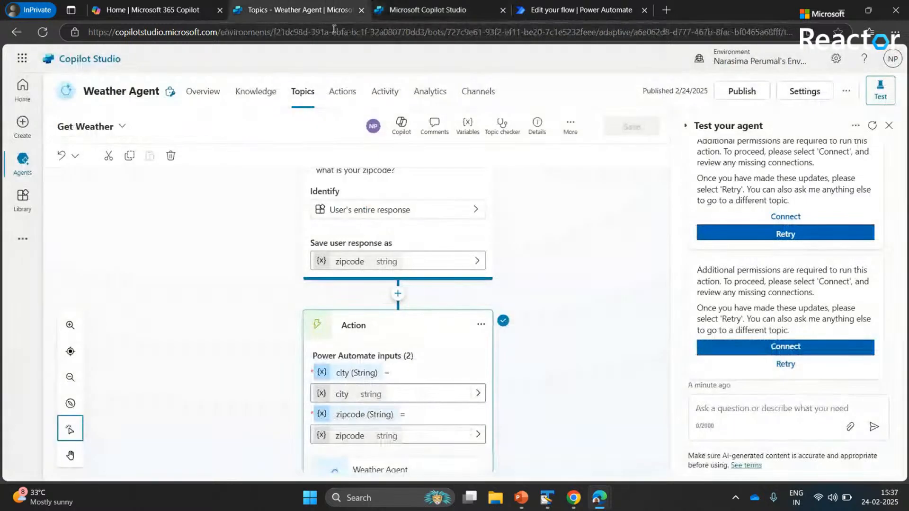
pyautogui.click(785, 364)
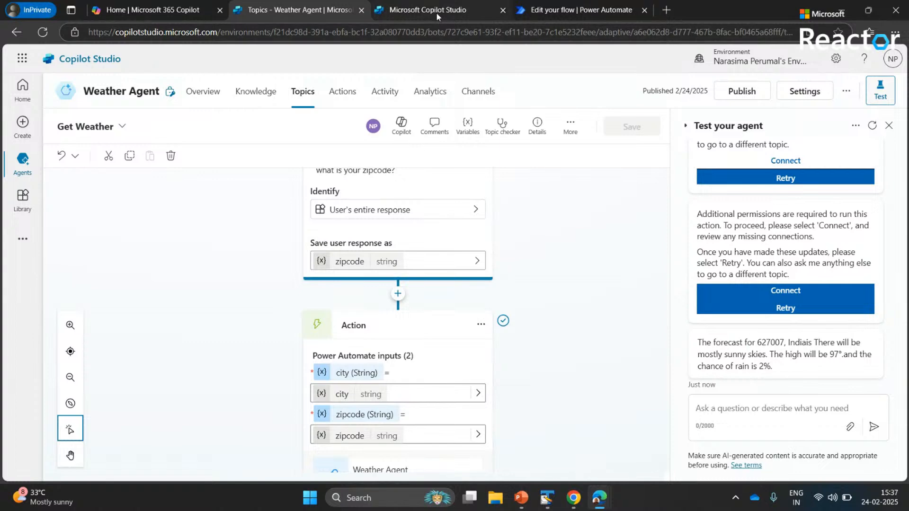
# - Switch to the Power Automate flow and review the inputs of Run a flow from Copilot and the outputs of Respond to Copilot
pyautogui.click(560, 10)
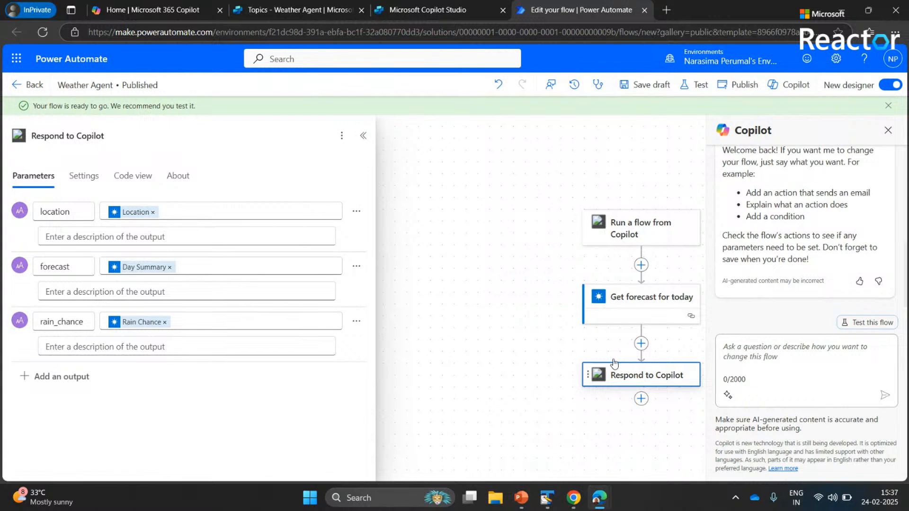
pyautogui.click(665, 227)
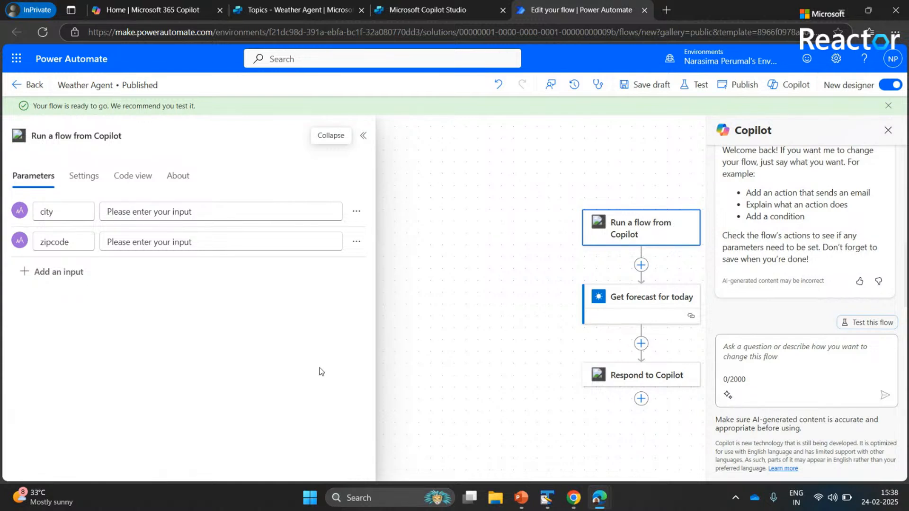
pyautogui.click(633, 377)
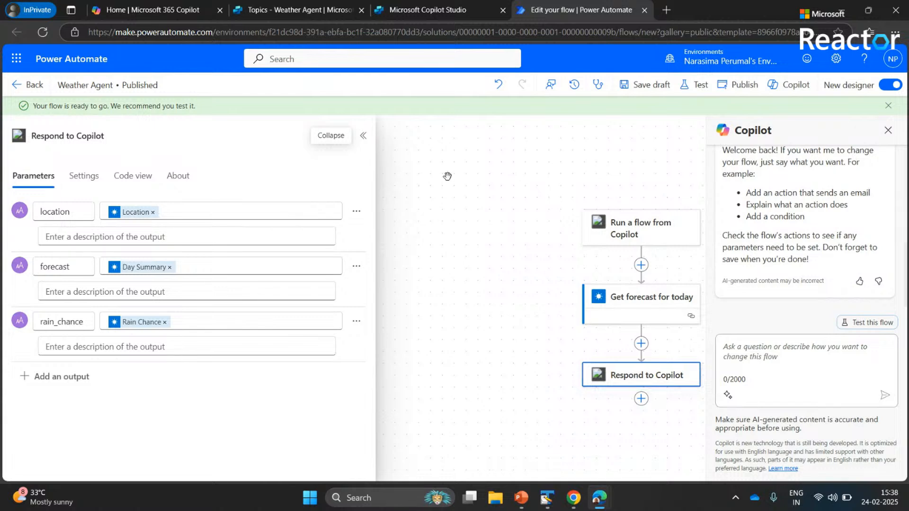
# - Switch back to Copilot Studio and open the list of agents
pyautogui.click(290, 5)
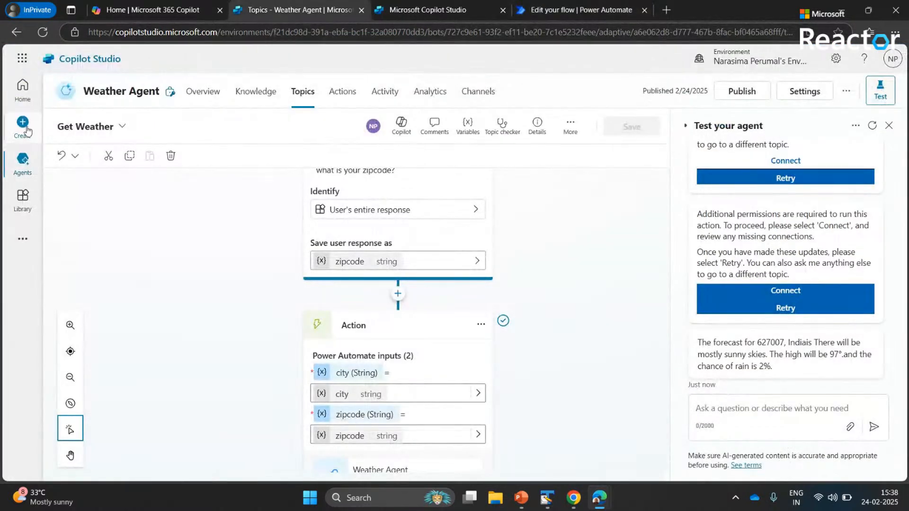
pyautogui.click(22, 161)
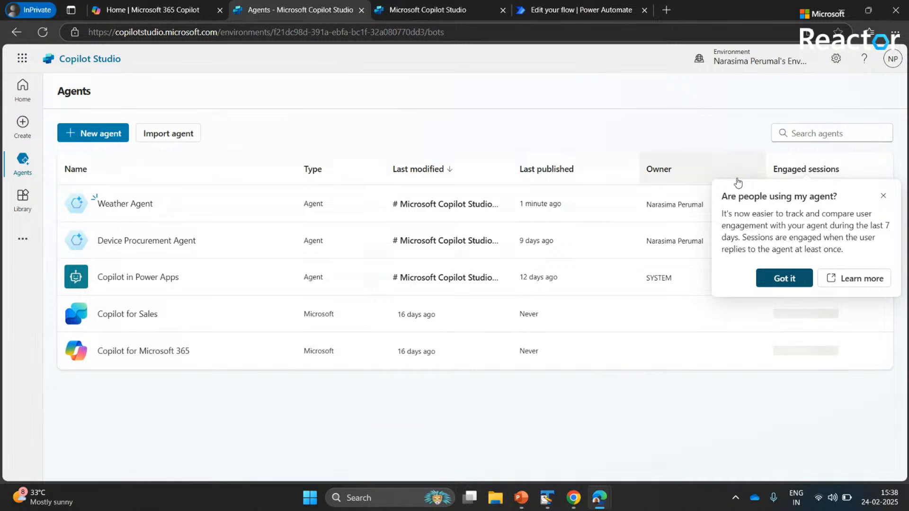
# - Dismiss the engagement tip, start a new agent with manual configuration and name it "Device procure agent copilot"
pyautogui.click(785, 280)
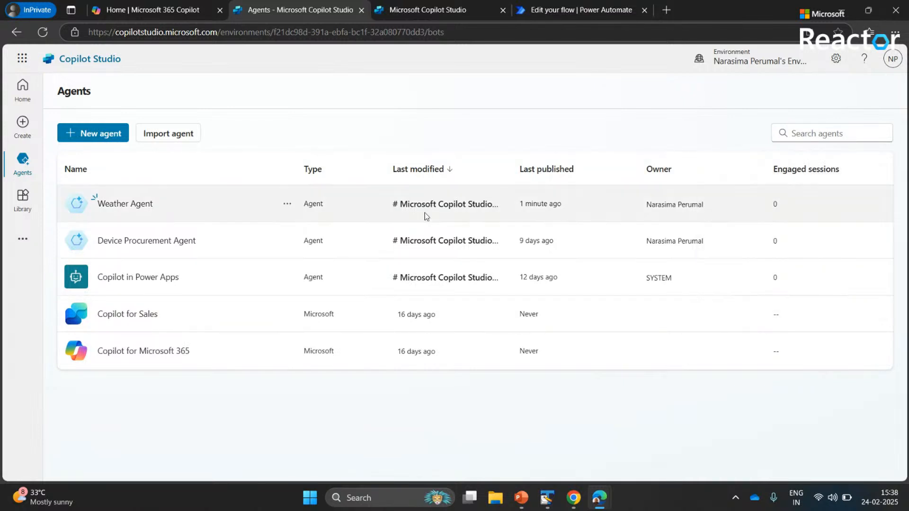
pyautogui.click(101, 142)
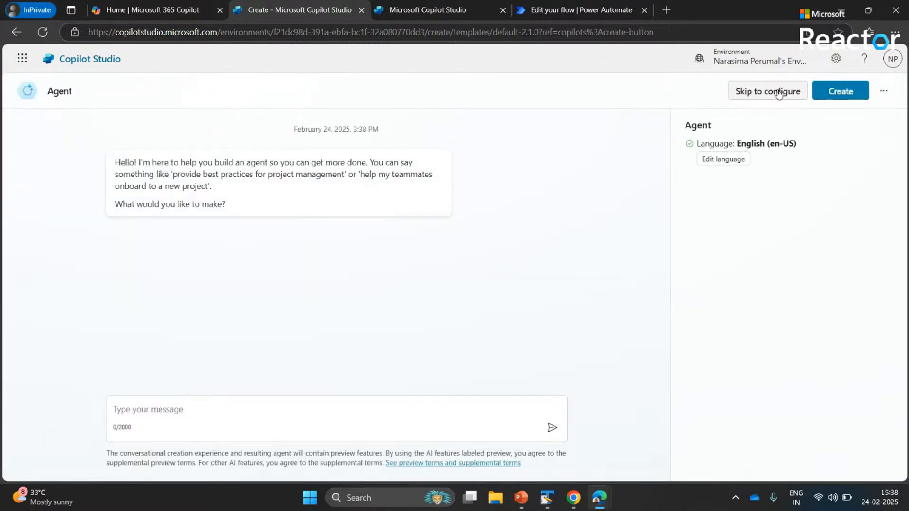
pyautogui.click(780, 92)
pyautogui.click(231, 200)
pyautogui.hotkey('ctrl', 'a')
pyautogui.write('Device procure')
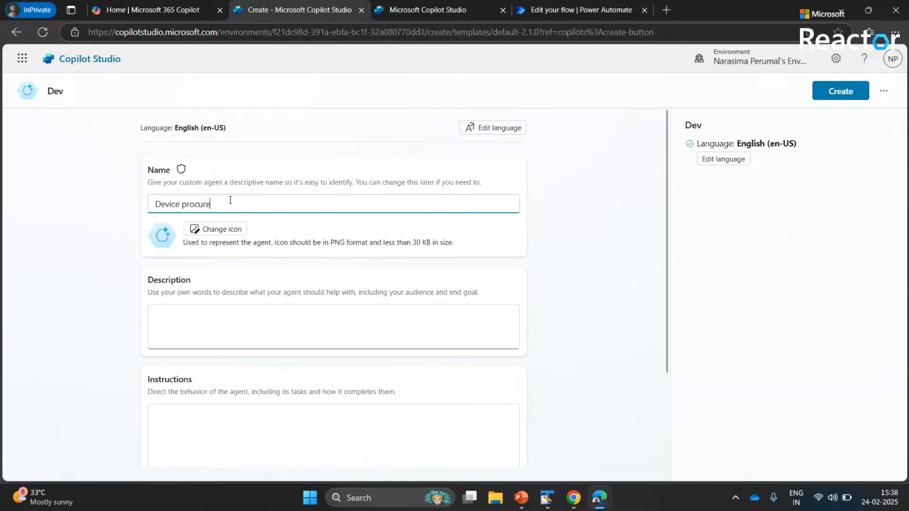
pyautogui.write(' agent copilot')
# - Copy the description sentence from instructions-new.txt in TextPad and paste it as the new agent's description in Copilot Studio
pyautogui.click(177, 319)
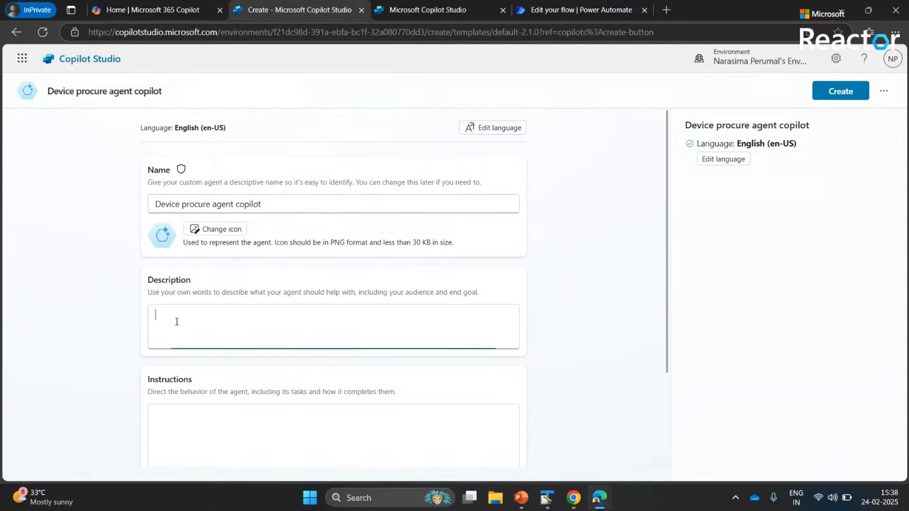
pyautogui.hotkey('alt', 'Tab')
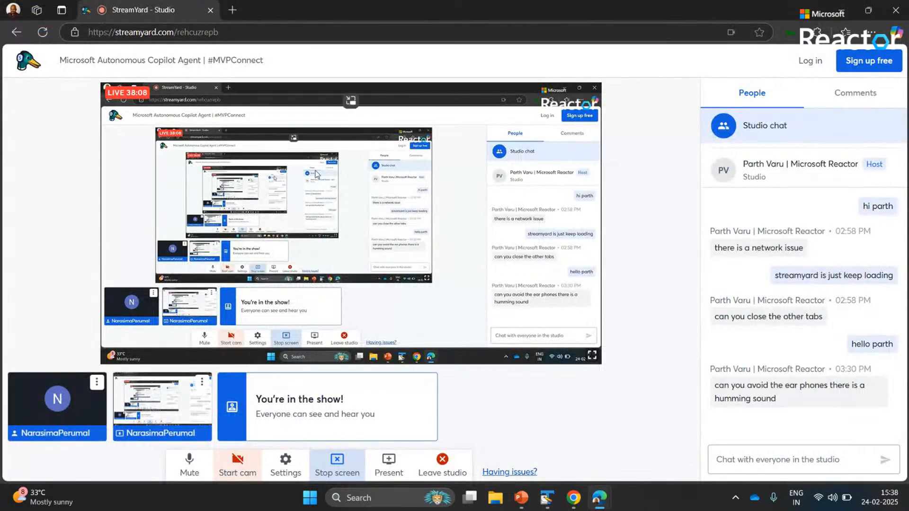
pyautogui.click(548, 498)
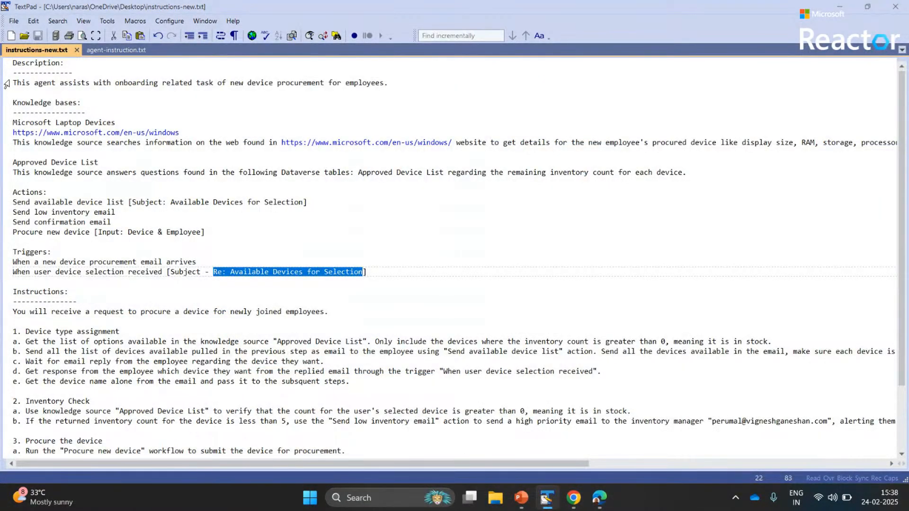
pyautogui.moveTo(16, 83); pyautogui.dragTo(396, 82)
pyautogui.hotkey('ctrl', 'c')
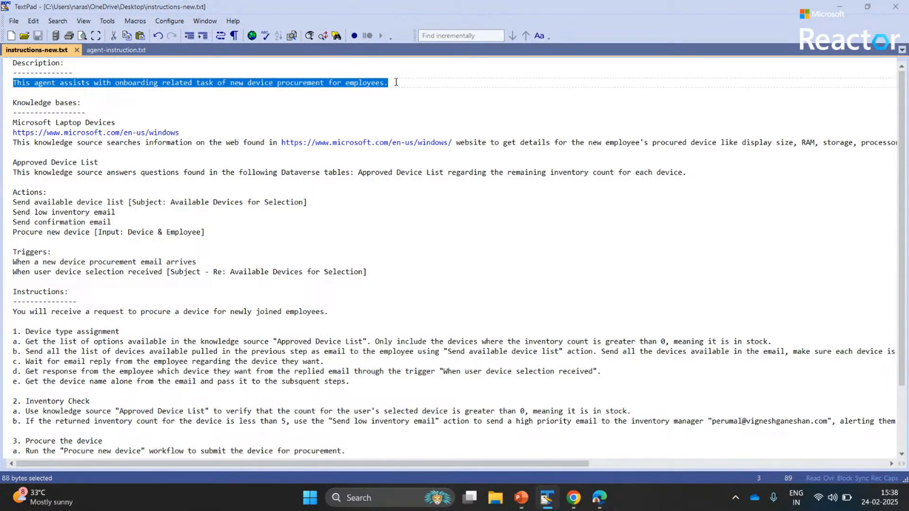
pyautogui.hotkey('alt', 'Tab')
pyautogui.hotkey('alt', 'Tab')
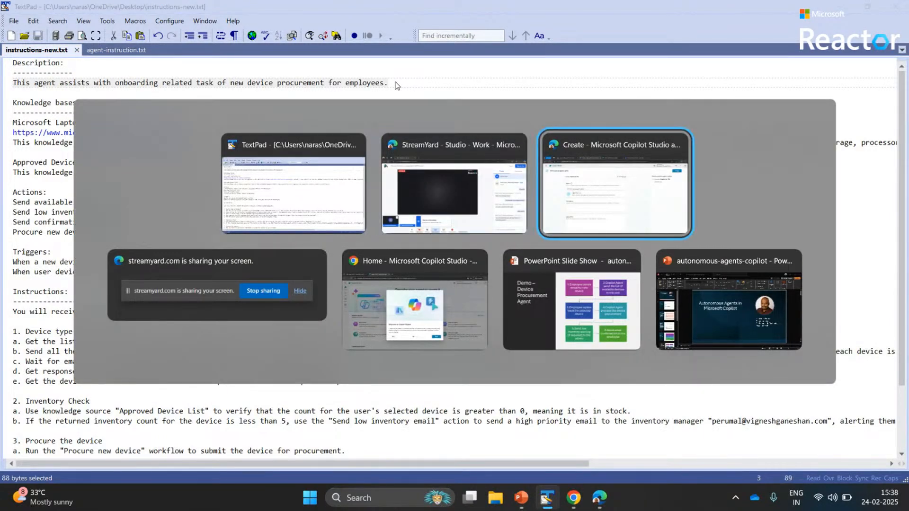
pyautogui.hotkey('ctrl', 'v')
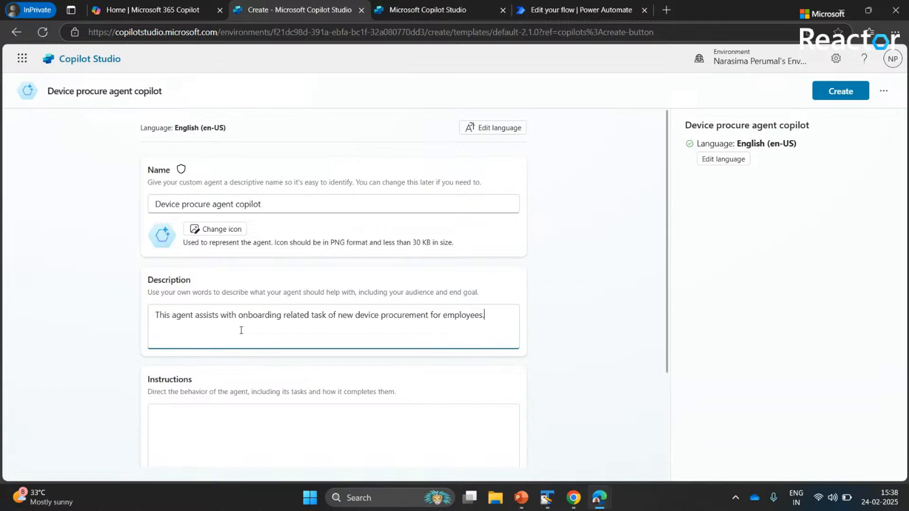
# - Copy everything under the Instructions heading of instructions-new.txt in TextPad and paste it into the new agent's instructions in Copilot Studio
pyautogui.click(208, 428)
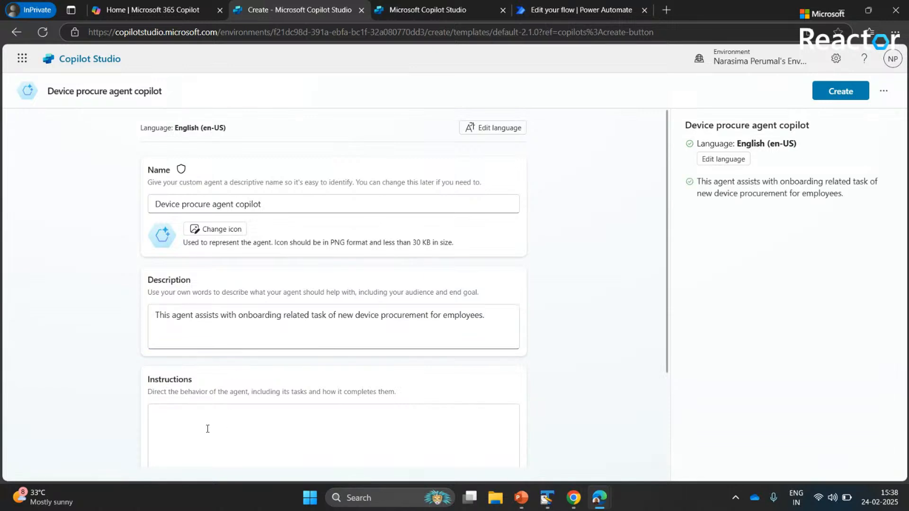
pyautogui.scroll(-2, 207, 429)
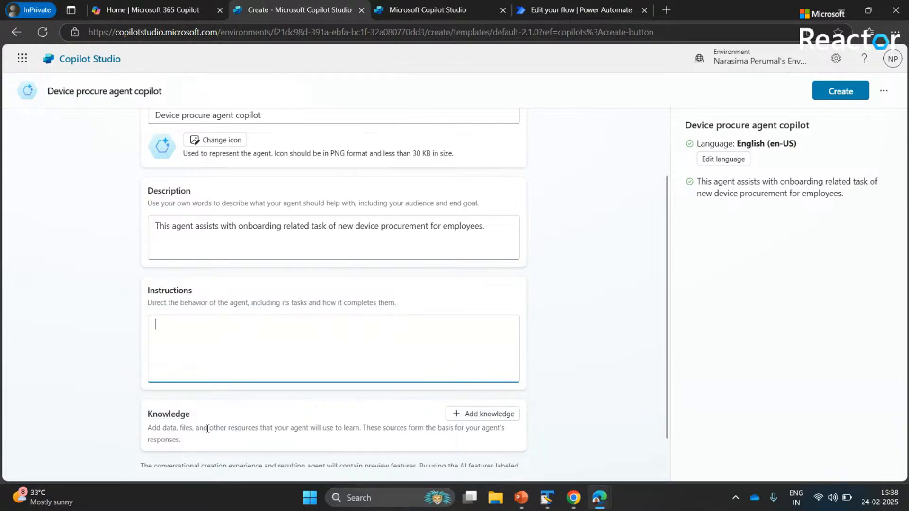
pyautogui.hotkey('alt', 'Tab')
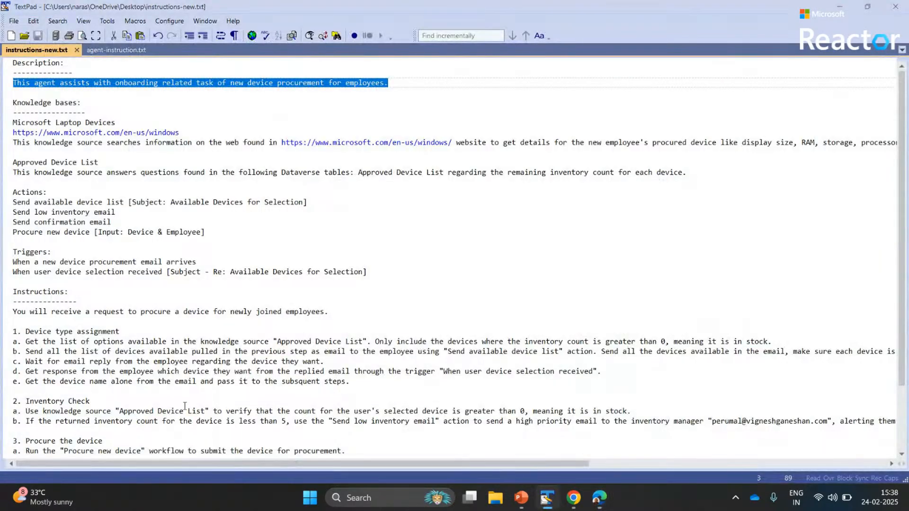
pyautogui.scroll(-15, 182, 298)
pyautogui.scroll(15, 183, 298)
pyautogui.scroll(-15, 182, 298)
pyautogui.scroll(12, 182, 297)
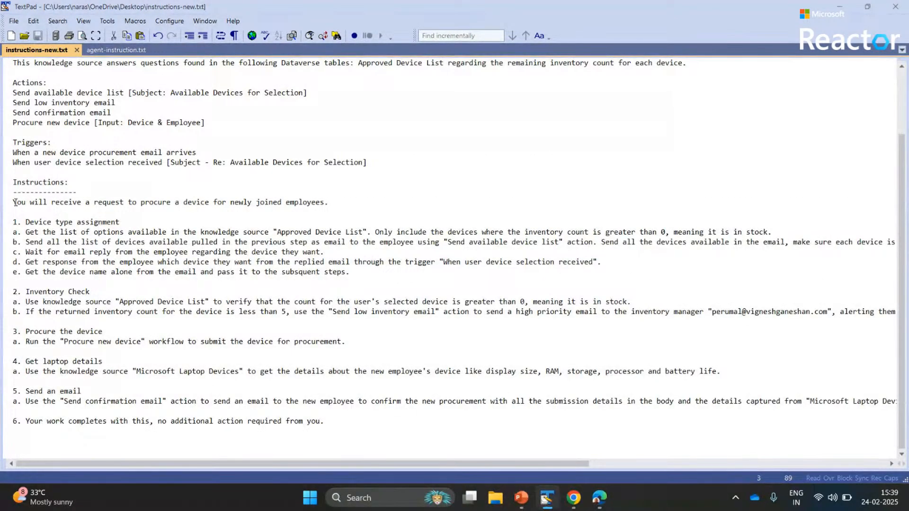
pyautogui.click(15, 202)
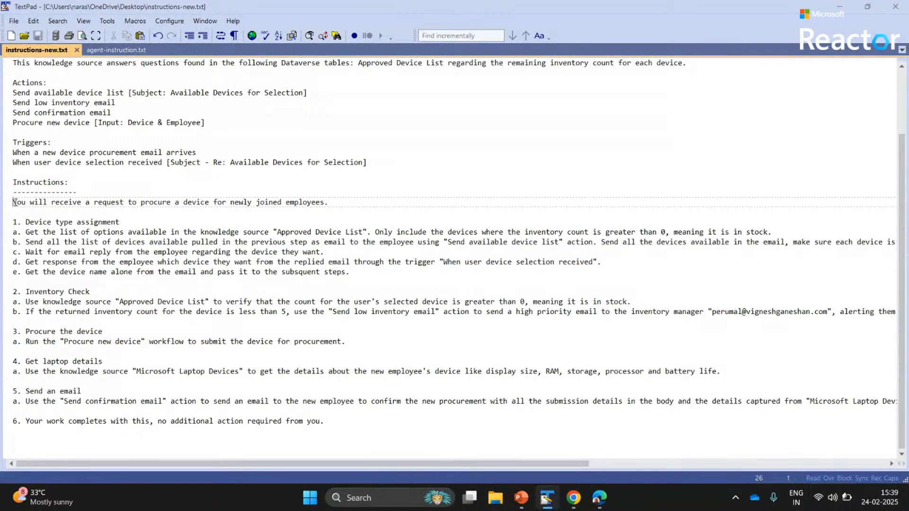
pyautogui.hotkey('ctrl', 'shift', 'End')
pyautogui.hotkey('ctrl', 'c')
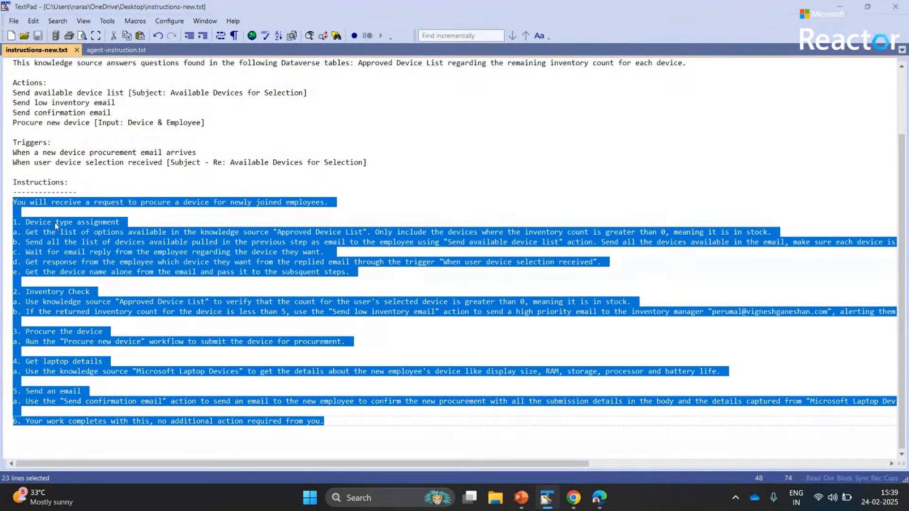
pyautogui.hotkey('alt', 'Tab')
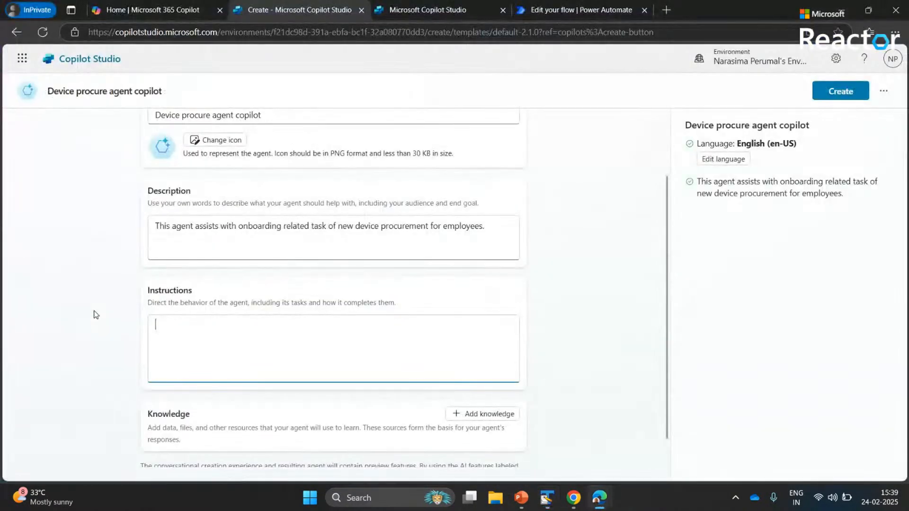
pyautogui.hotkey('ctrl', 'v')
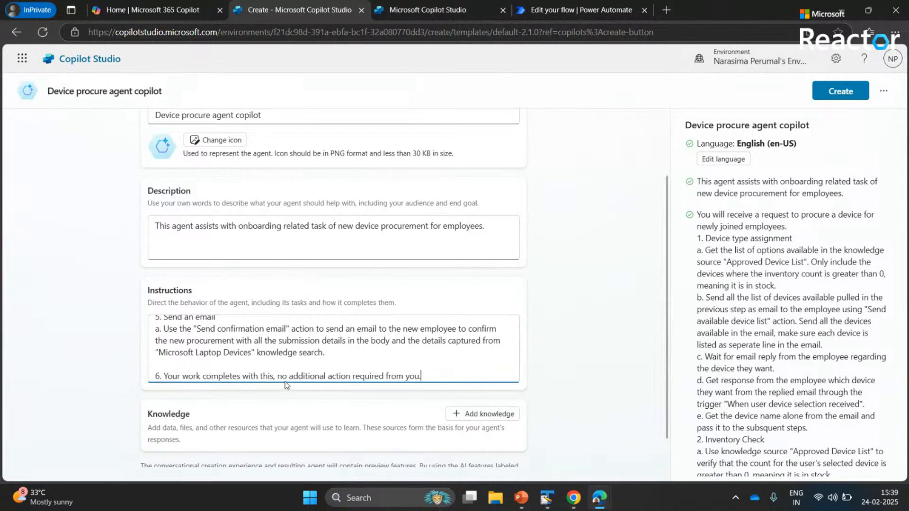
pyautogui.scroll(3, 331, 362)
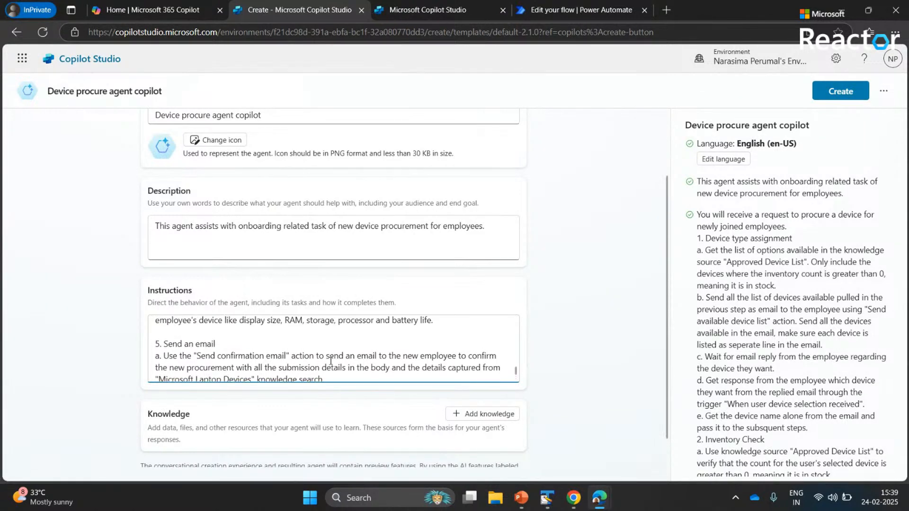
# - Switch back to instructions-new.txt in TextPad, clear the text selection and review the agent instructions
pyautogui.hotkey('alt', 'Tab')
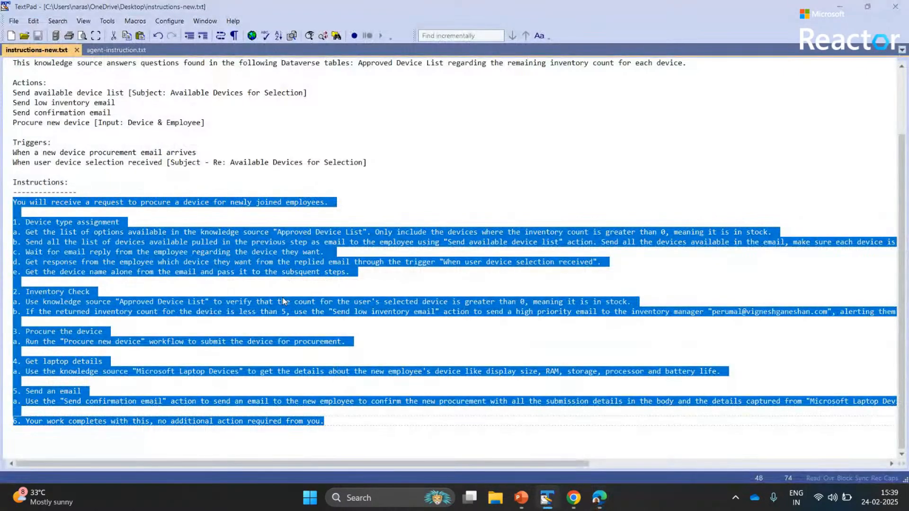
pyautogui.click(241, 252)
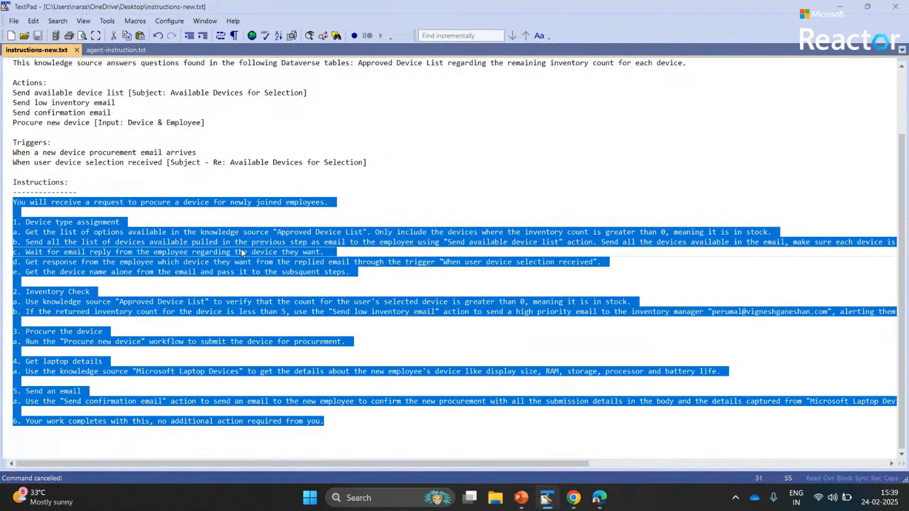
pyautogui.click(241, 253)
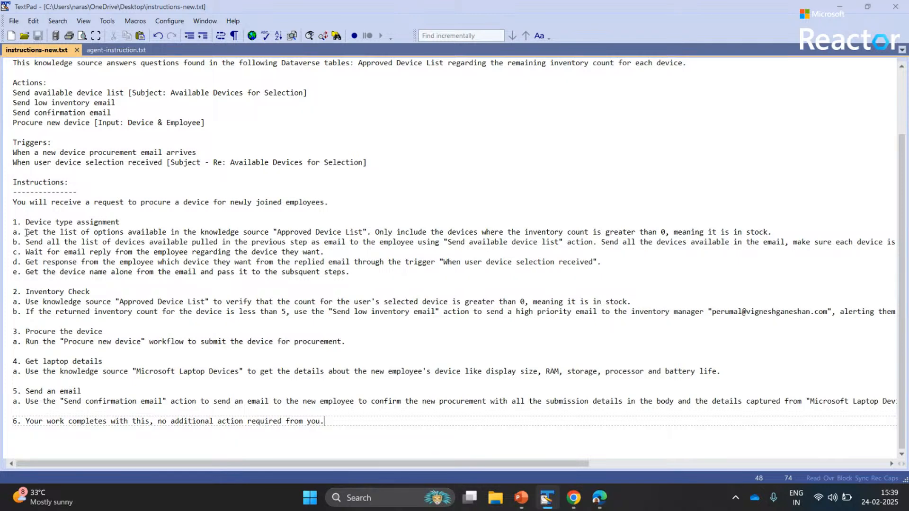
# - Return to the Copilot Studio window with the new agent's setup and open Power Apps from there
pyautogui.hotkey('alt', 'Tab')
pyautogui.hotkey('alt', 'Tab')
pyautogui.hotkey('alt', 'Tab')
pyautogui.hotkey('alt', 'Tab')
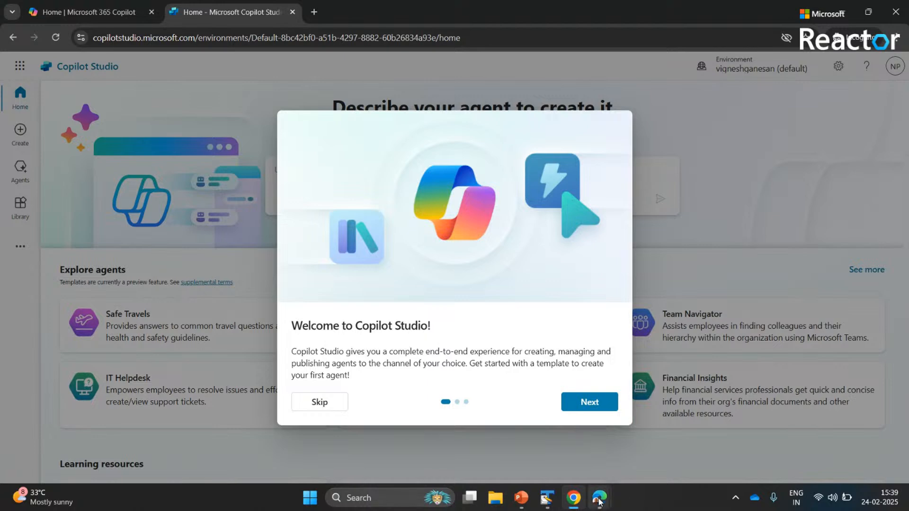
pyautogui.moveTo(599, 501)
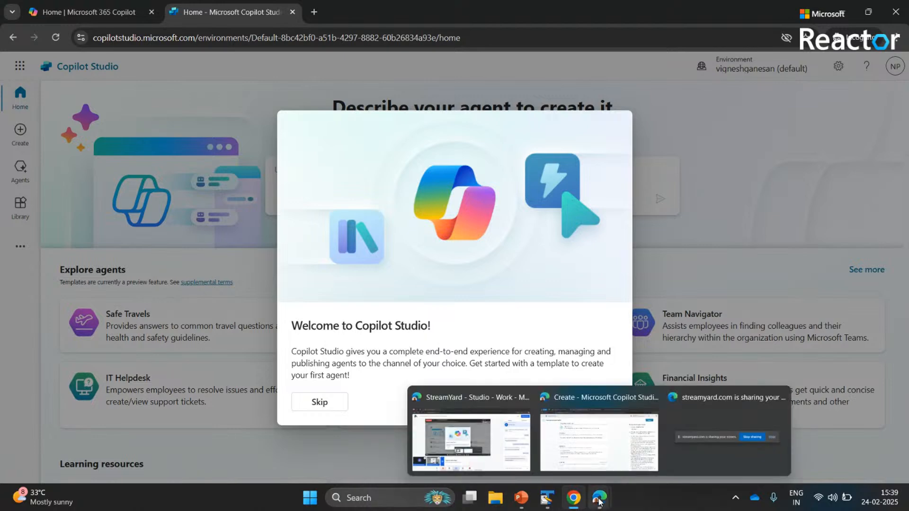
pyautogui.click(607, 436)
pyautogui.click(22, 59)
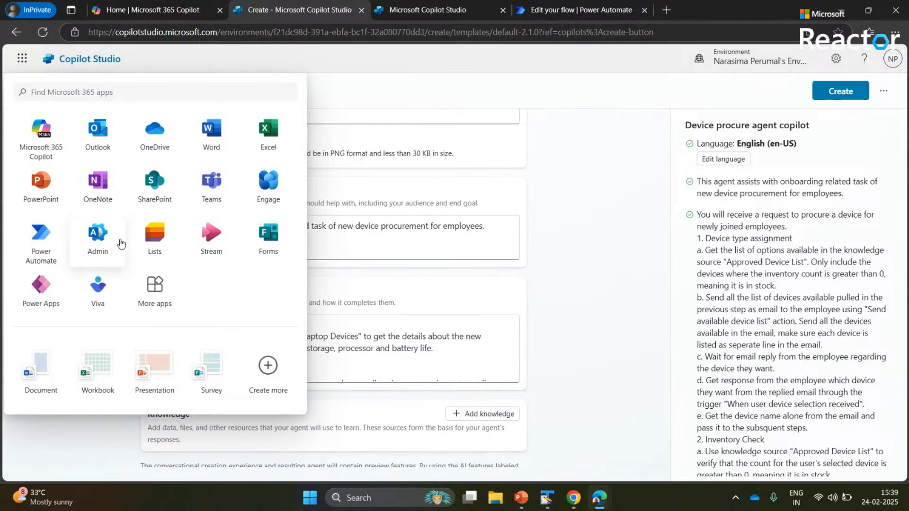
pyautogui.click(47, 303)
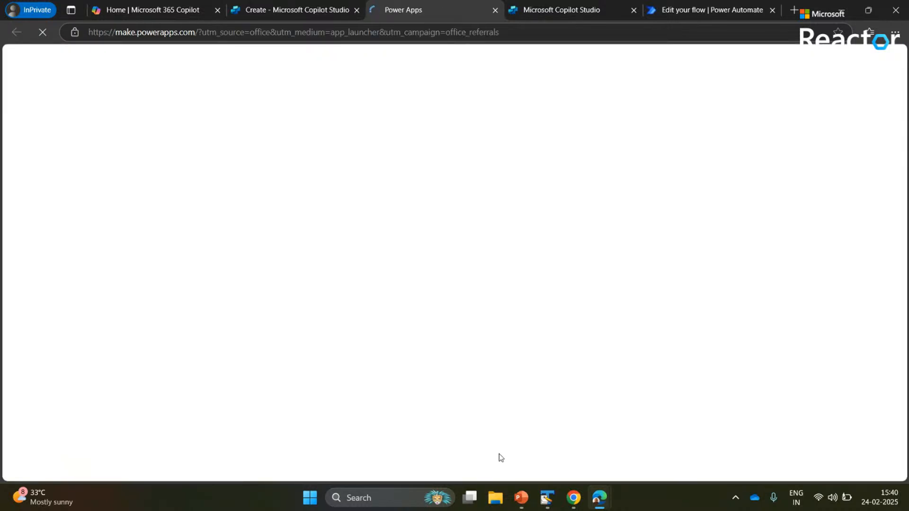
pyautogui.press('XF86MonBrightnessDown')
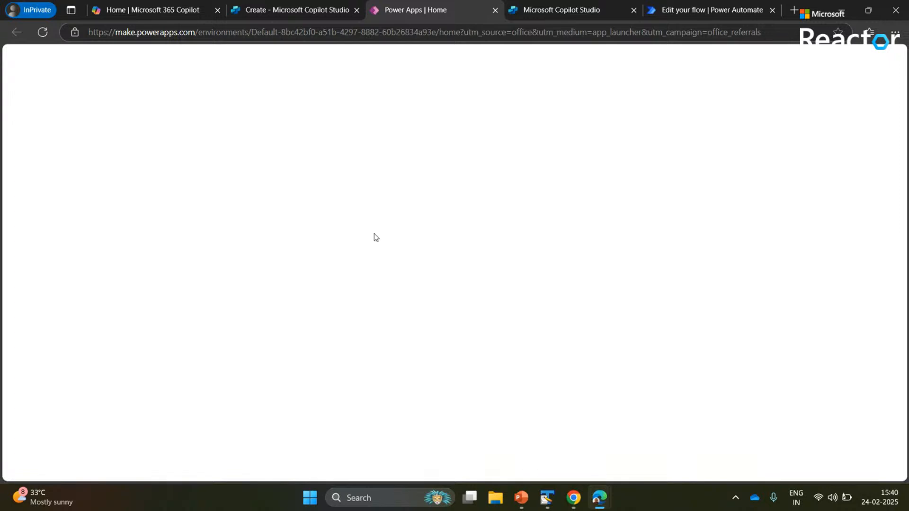
# - Show the Dataverse tables in Power Apps and switch from the default environment to the personal environment
pyautogui.click(42, 235)
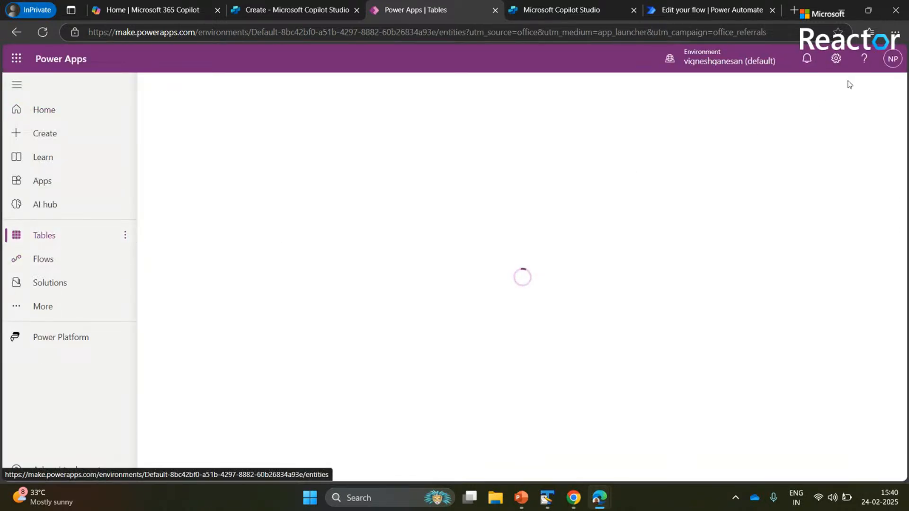
pyautogui.click(728, 54)
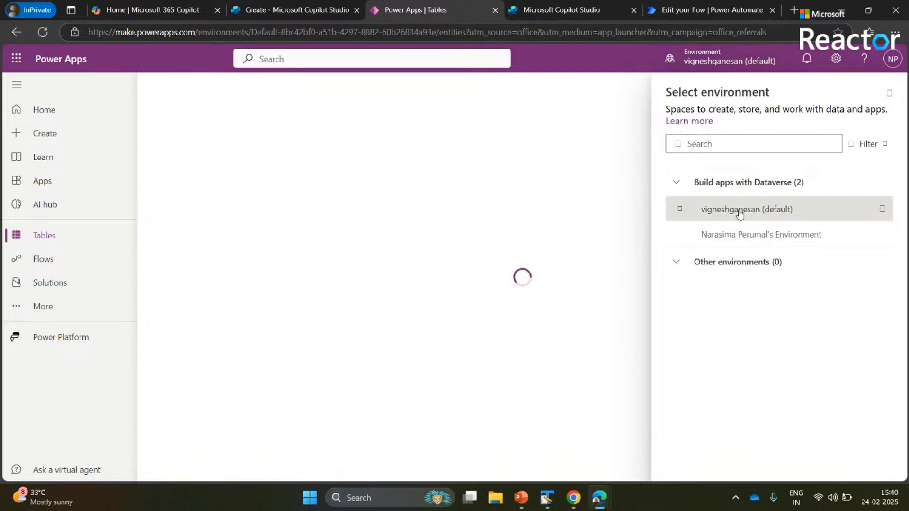
pyautogui.click(738, 236)
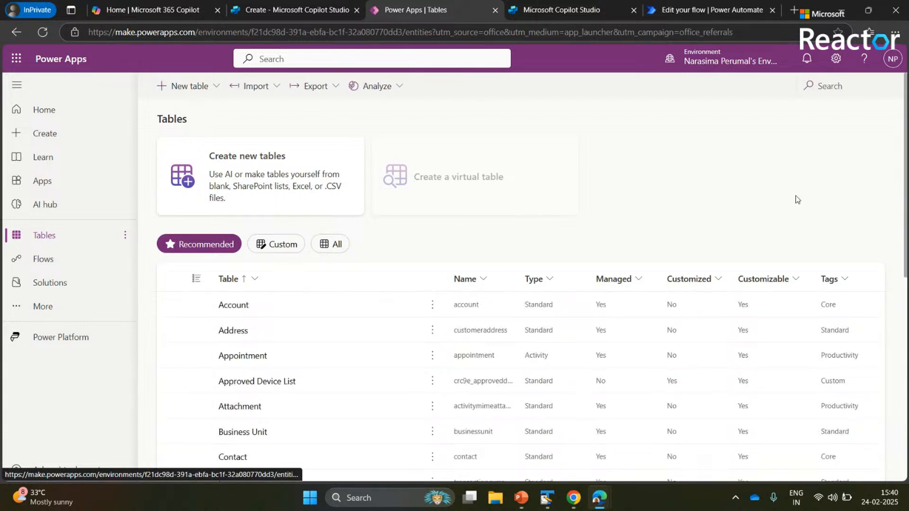
# - Search the tables for "device", open Approved Device List and examine its device names and inventory counts
pyautogui.click(834, 86)
pyautogui.write('devic')
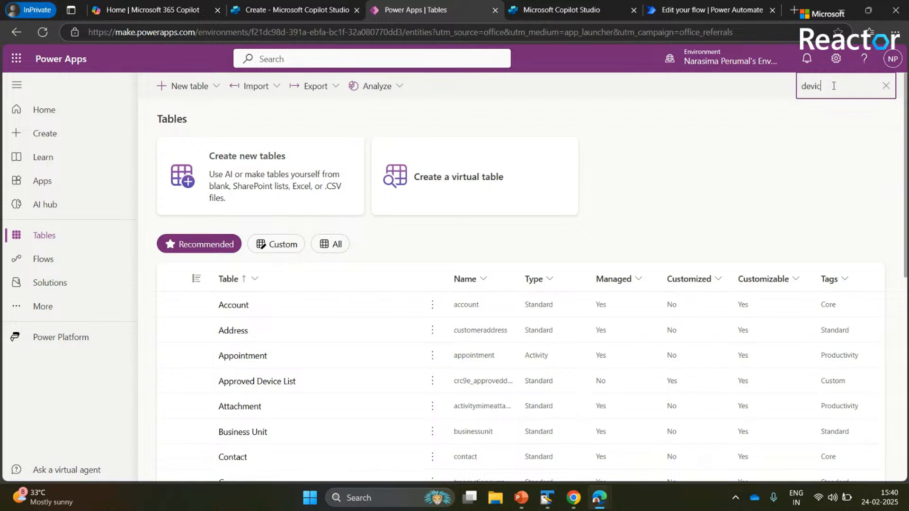
pyautogui.write('e')
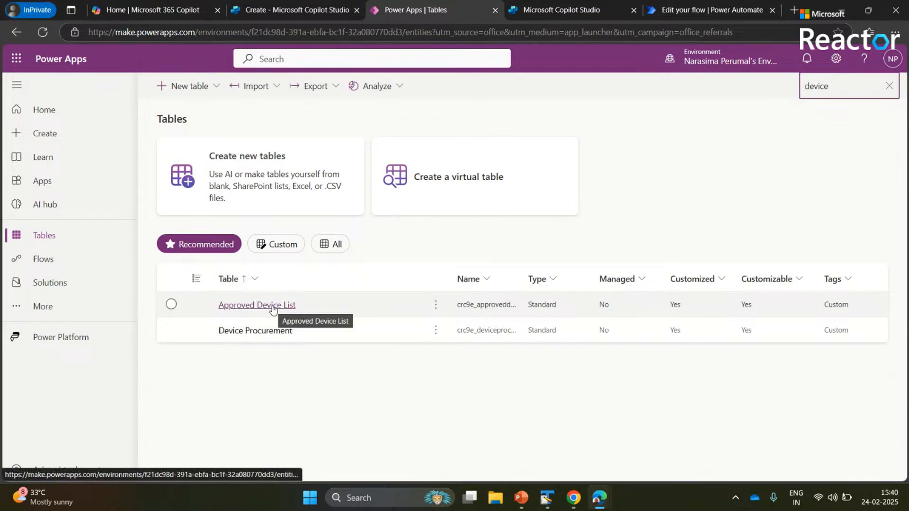
pyautogui.click(272, 306)
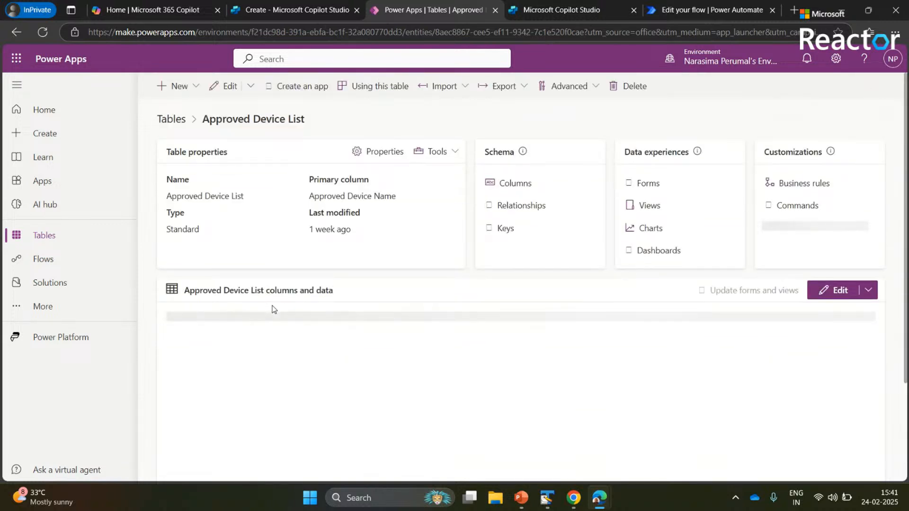
pyautogui.scroll(-3, 273, 309)
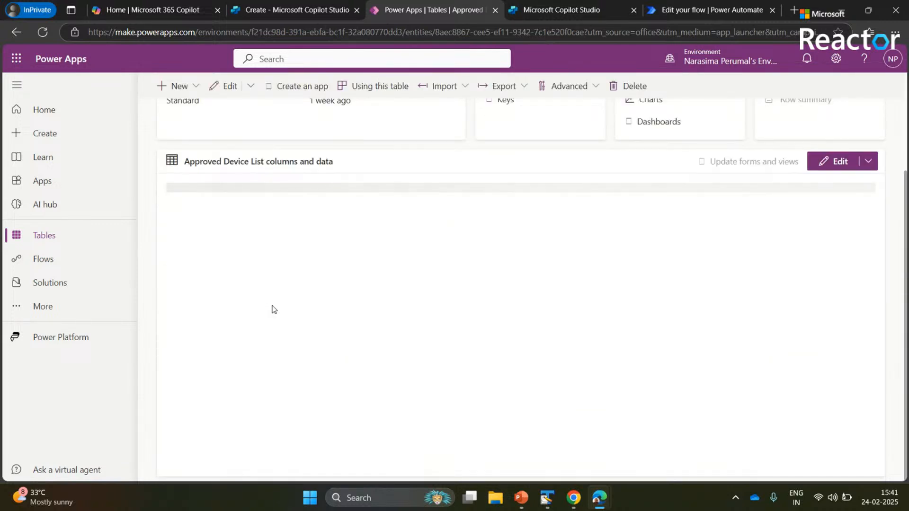
pyautogui.scroll(1, 274, 309)
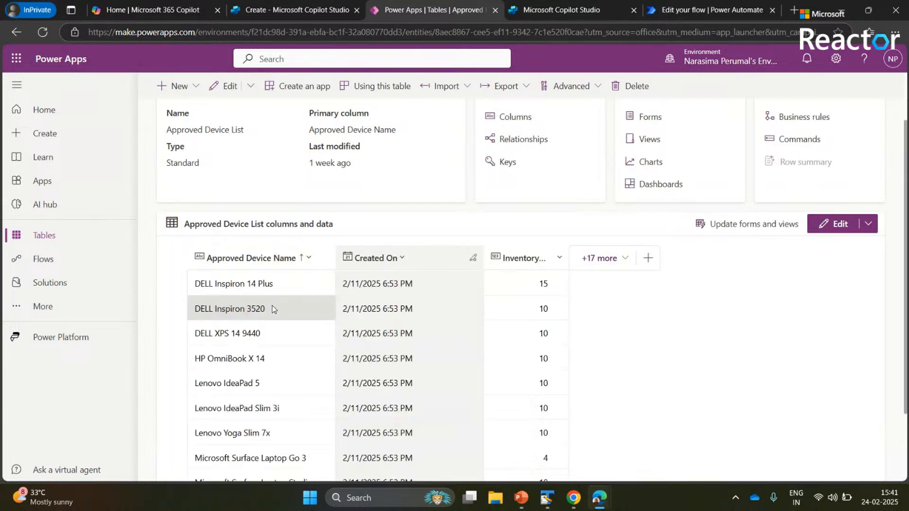
pyautogui.scroll(-2, 273, 309)
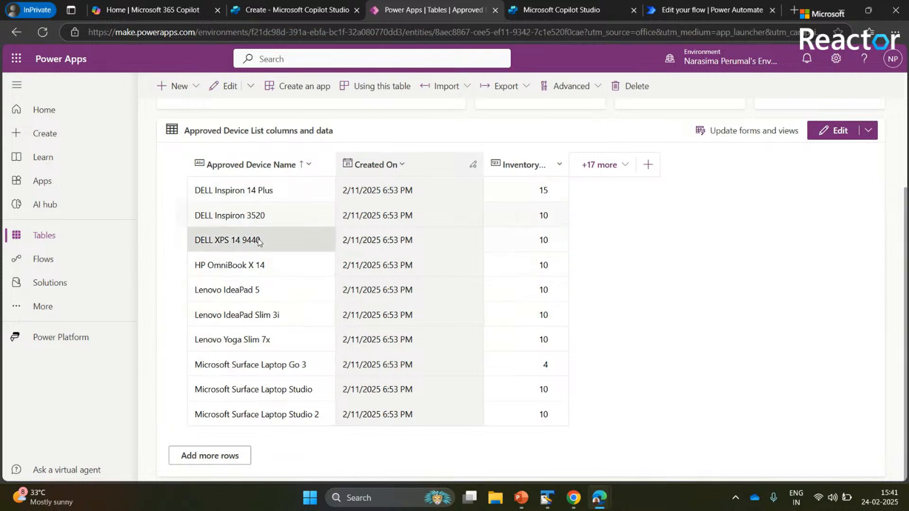
# - Go back to the tables list, search for "device", open Device Procurement and examine its device, date and user columns
pyautogui.click(18, 33)
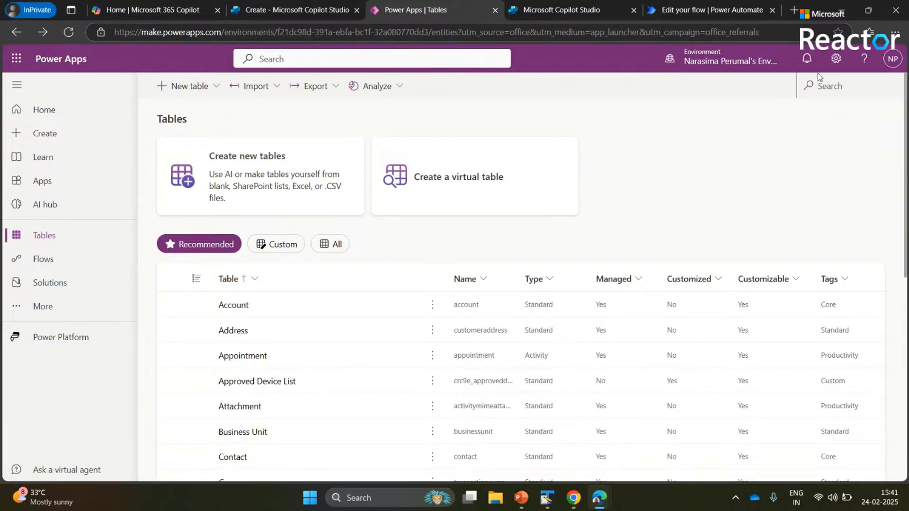
pyautogui.click(826, 89)
pyautogui.write('device')
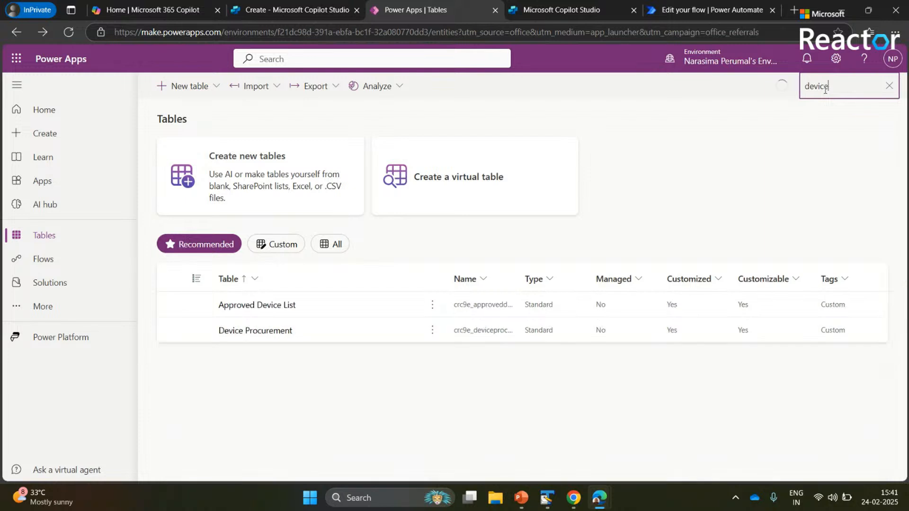
pyautogui.click(249, 331)
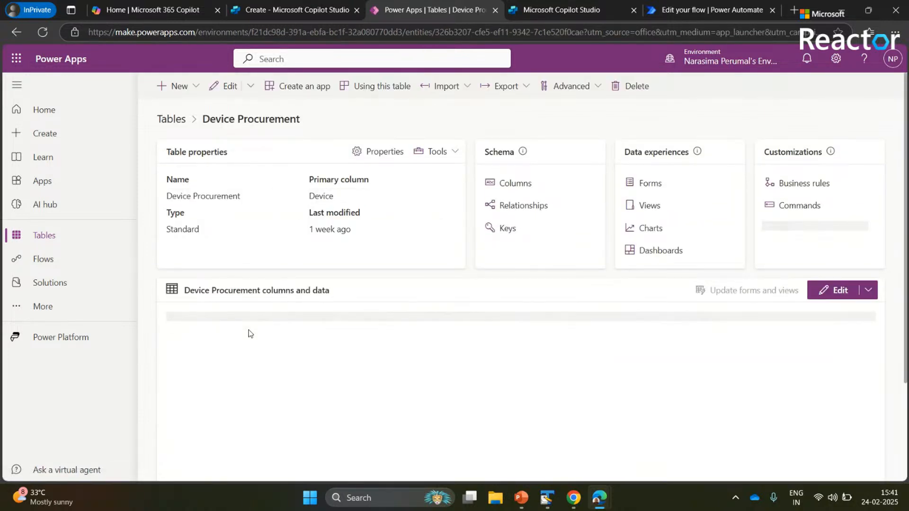
pyautogui.scroll(-2, 249, 333)
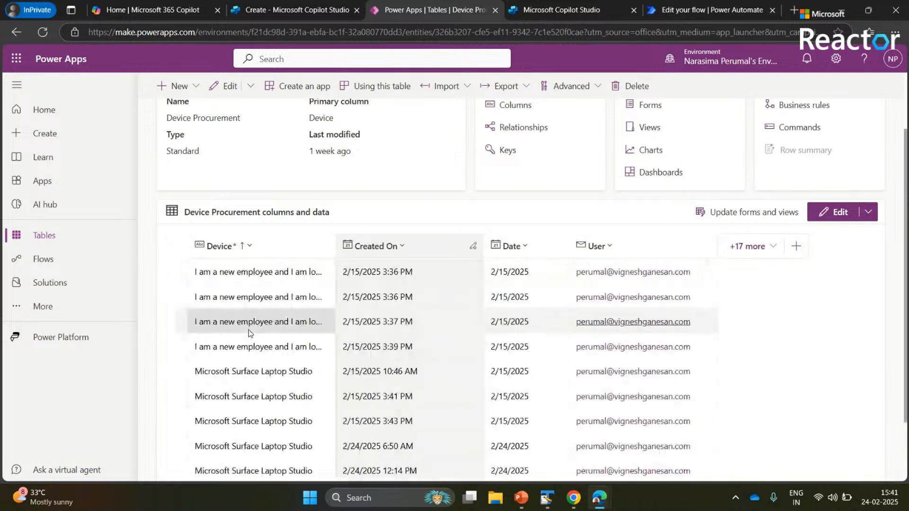
pyautogui.scroll(1, 250, 333)
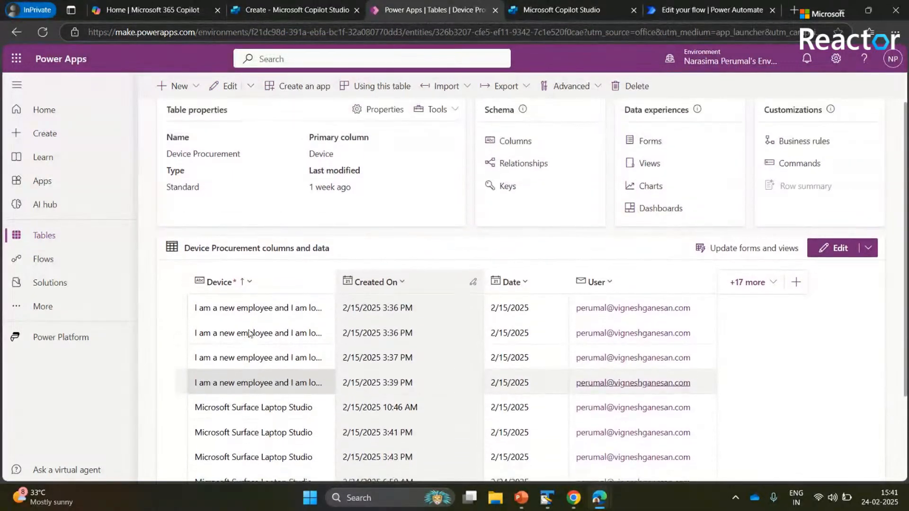
pyautogui.scroll(-1, 249, 333)
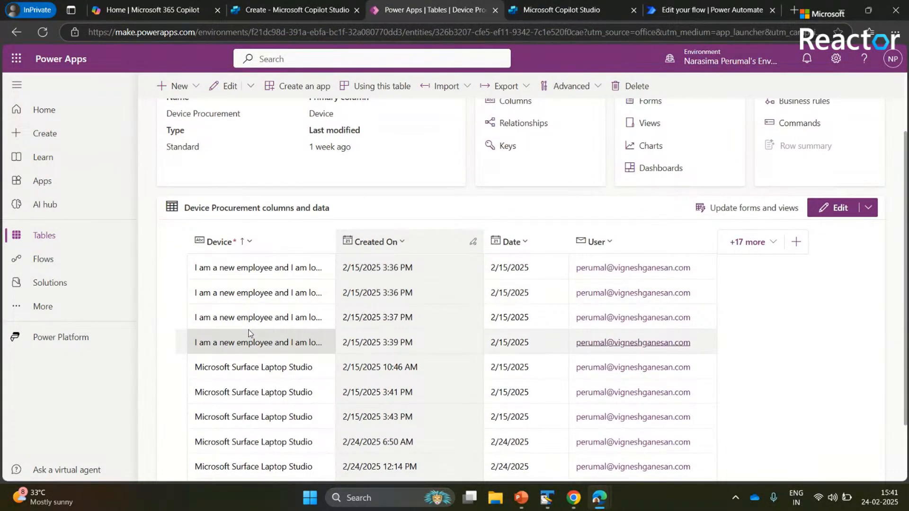
pyautogui.scroll(-1, 250, 333)
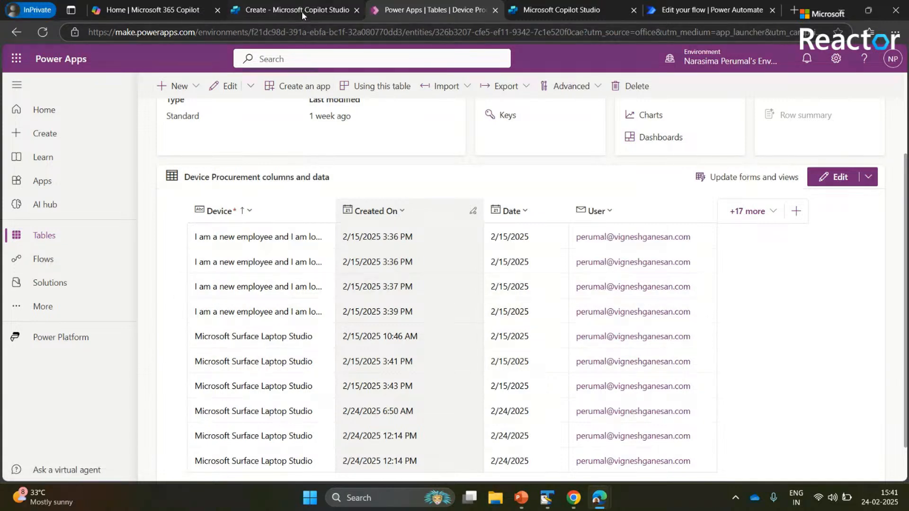
# - Return to Copilot Studio, then switch to instructions-new.txt in TextPad and review the numbered agent instructions from device type assignment onward
pyautogui.moveTo(303, 16)
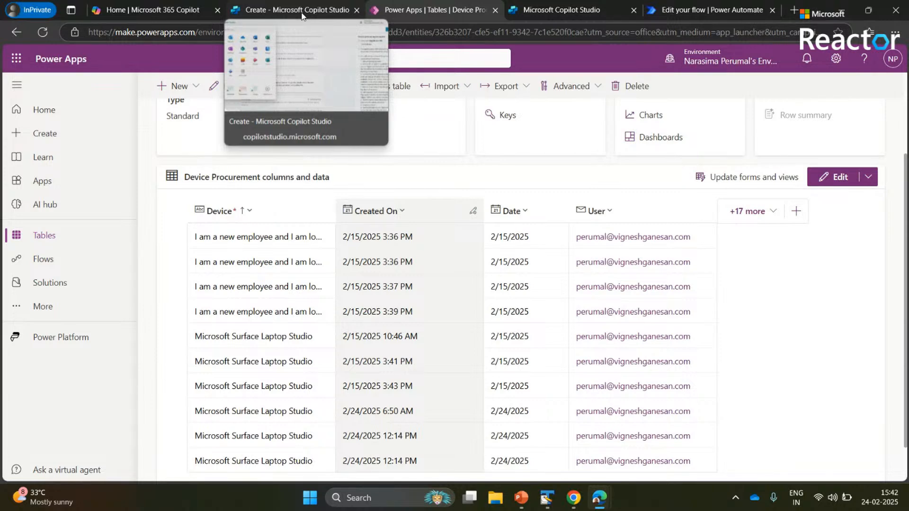
pyautogui.click(302, 16)
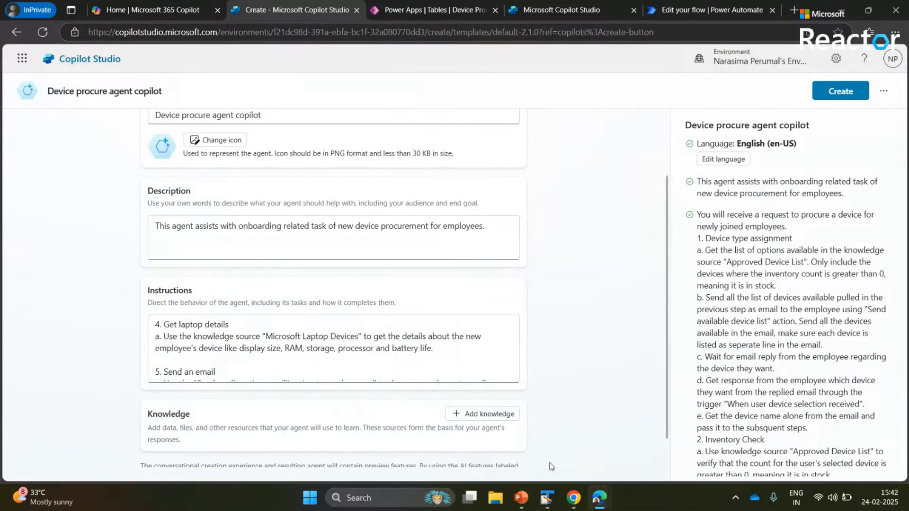
pyautogui.click(545, 500)
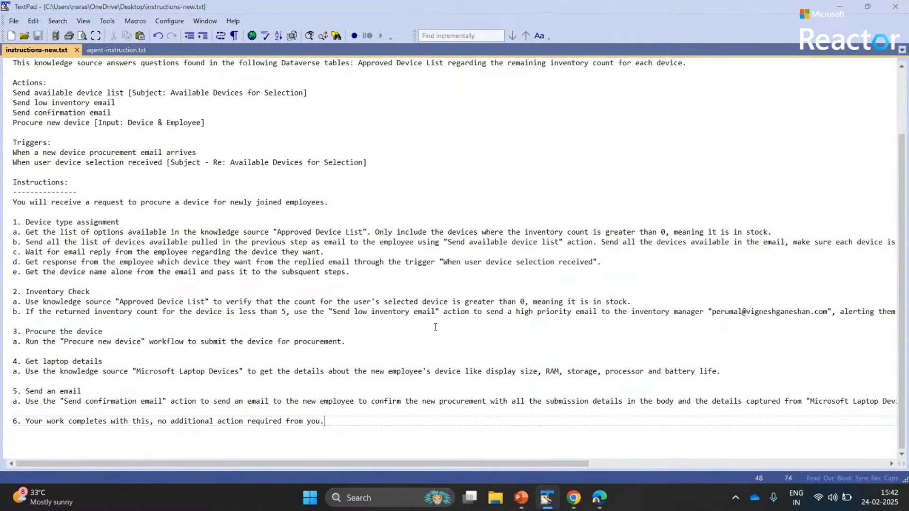
pyautogui.scroll(-11, 436, 327)
pyautogui.scroll(11, 436, 327)
pyautogui.scroll(-1, 435, 327)
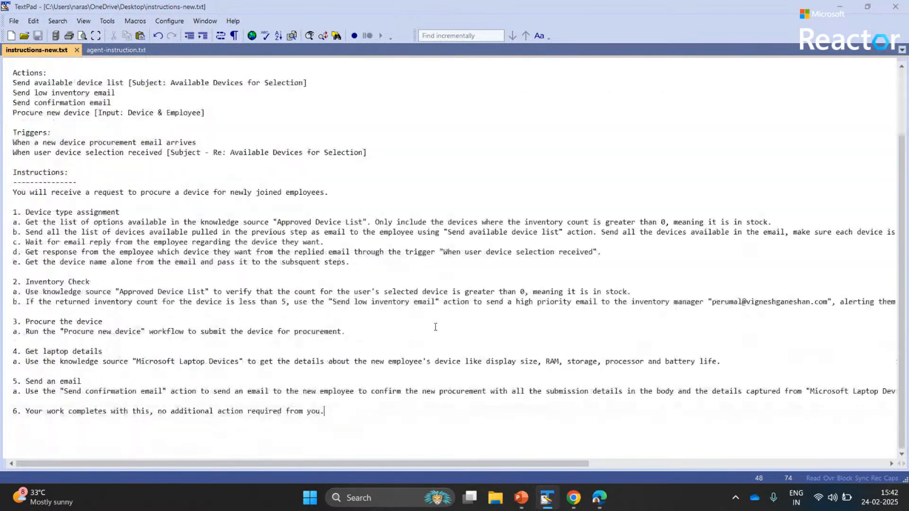
pyautogui.scroll(-1, 435, 326)
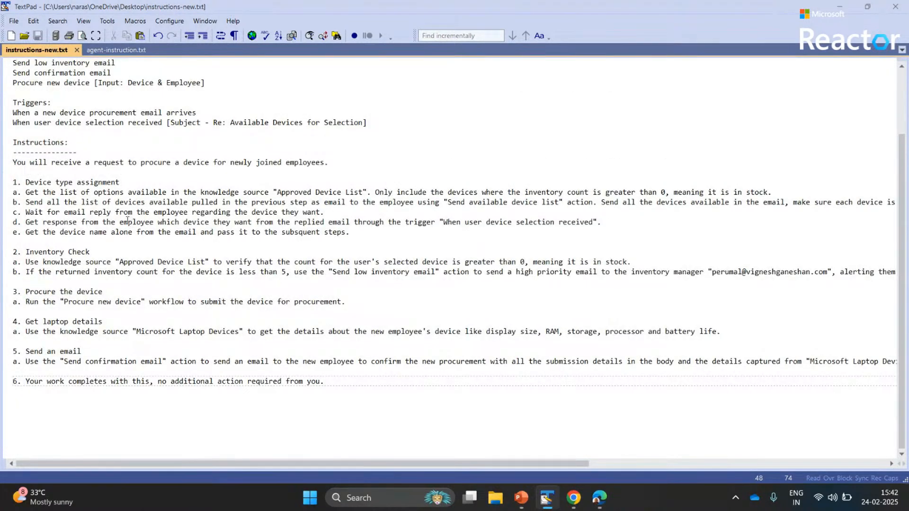
pyautogui.click(26, 192)
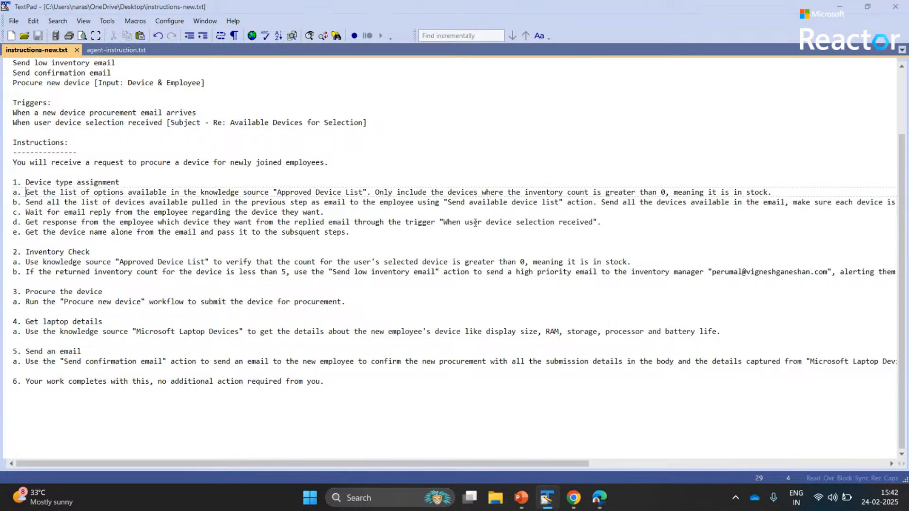
# - Switch back to Copilot Studio, check the entered instructions and create the Device procure agent copilot
pyautogui.hotkey('alt', 'Tab')
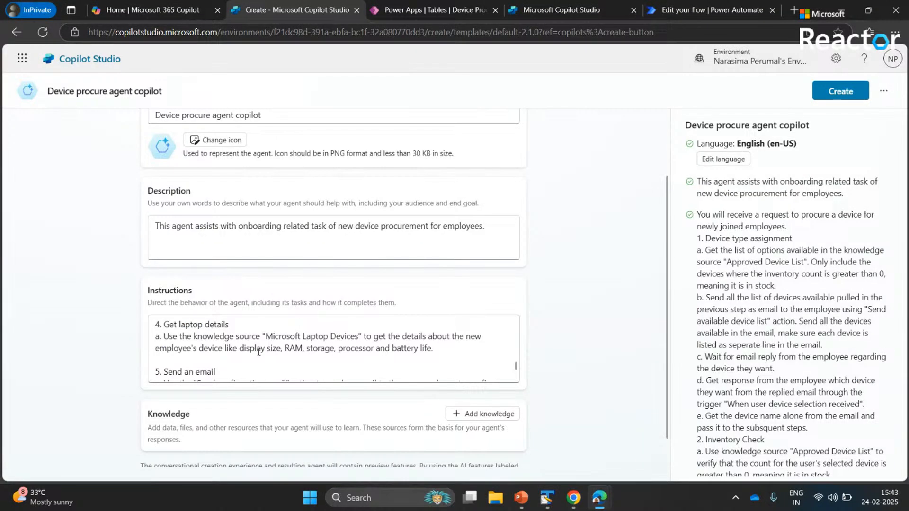
pyautogui.scroll(-1, 259, 352)
pyautogui.scroll(3, 259, 352)
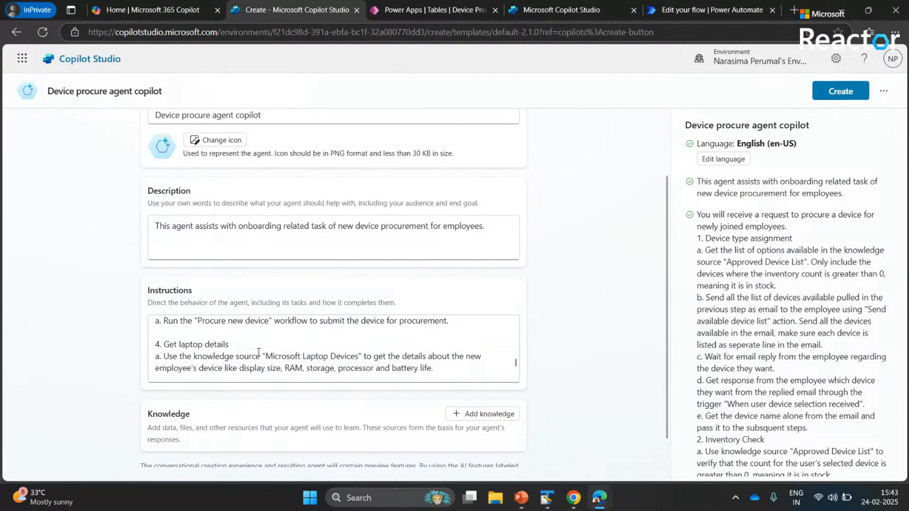
pyautogui.scroll(3, 259, 352)
pyautogui.scroll(-3, 259, 351)
pyautogui.scroll(-5, 259, 351)
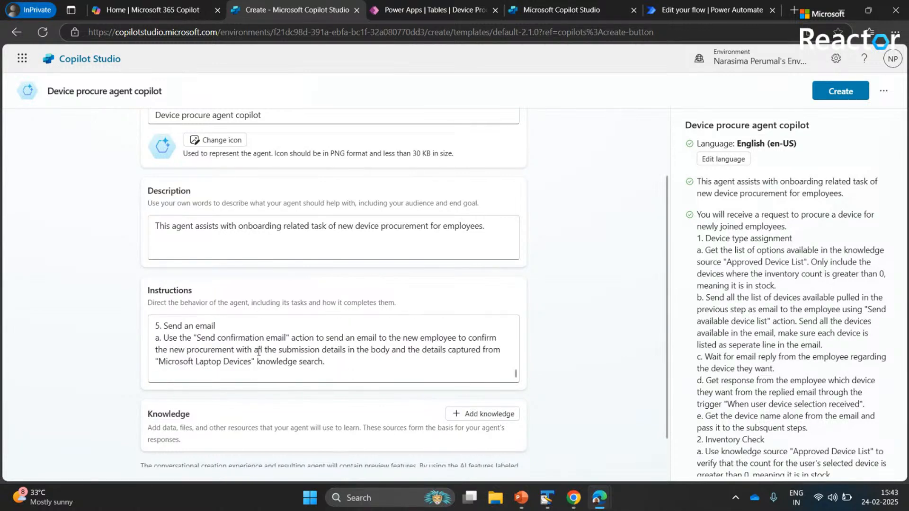
pyautogui.click(845, 94)
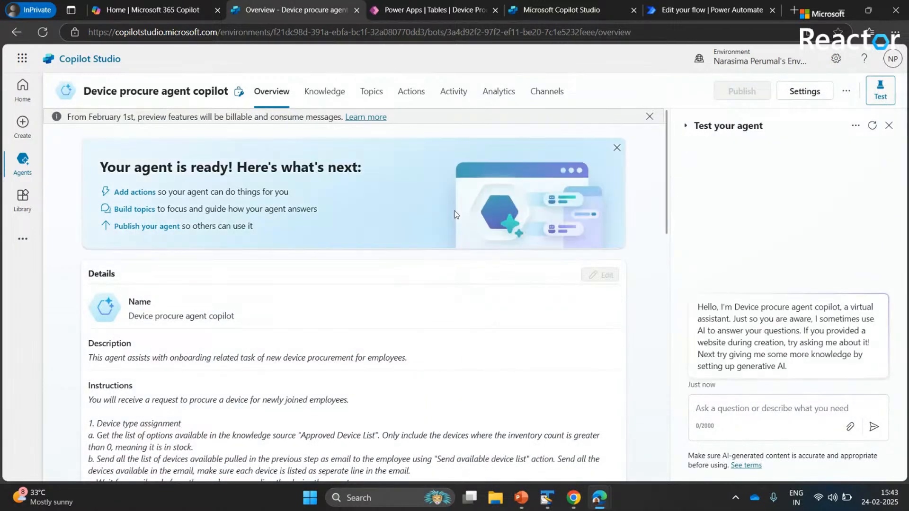
# - Enable generative AI orchestration for the new agent and dismiss the tracing mode tip
pyautogui.scroll(-6, 511, 316)
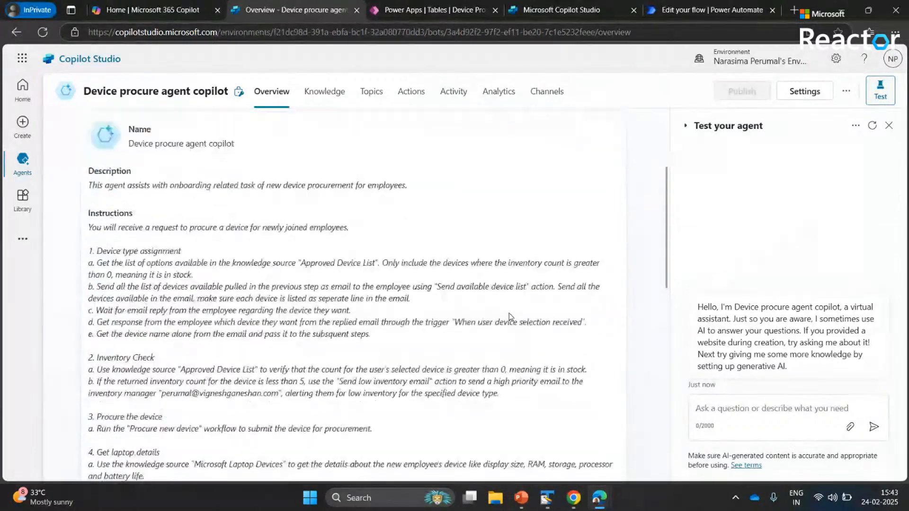
pyautogui.scroll(-5, 511, 317)
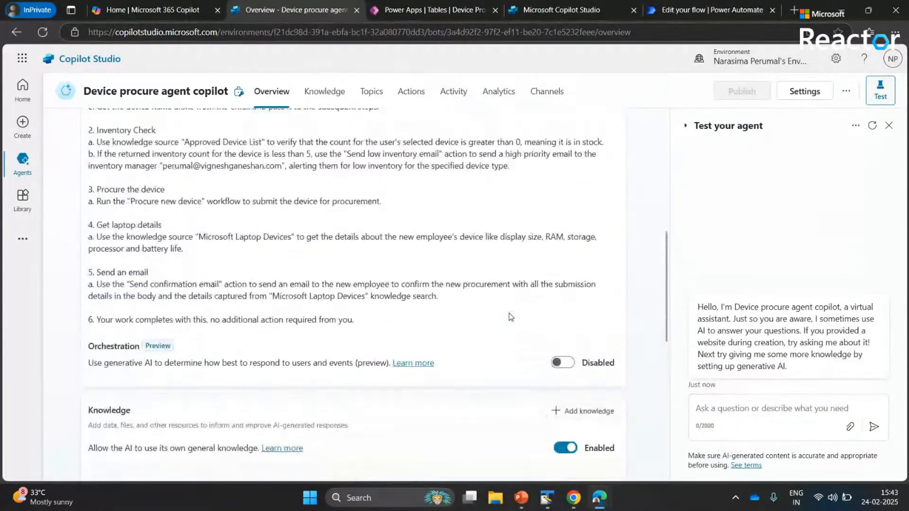
pyautogui.click(563, 289)
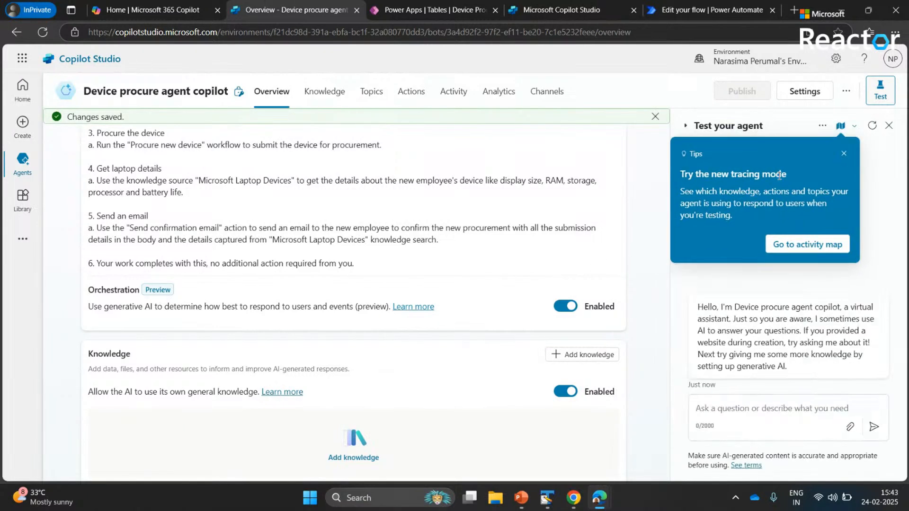
pyautogui.click(844, 154)
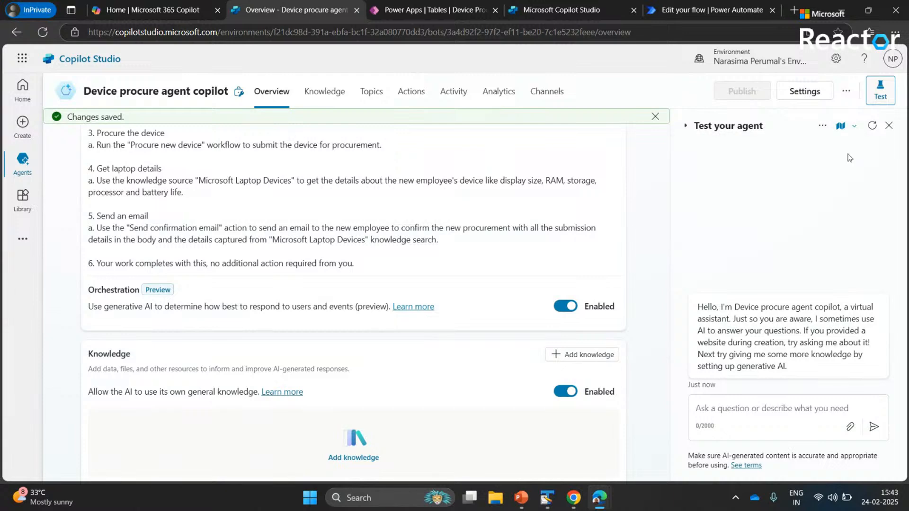
# - Start adding a Dataverse knowledge source: find tables matching "device", select Approved Device List and proceed through the data preview to the final review
pyautogui.click(325, 91)
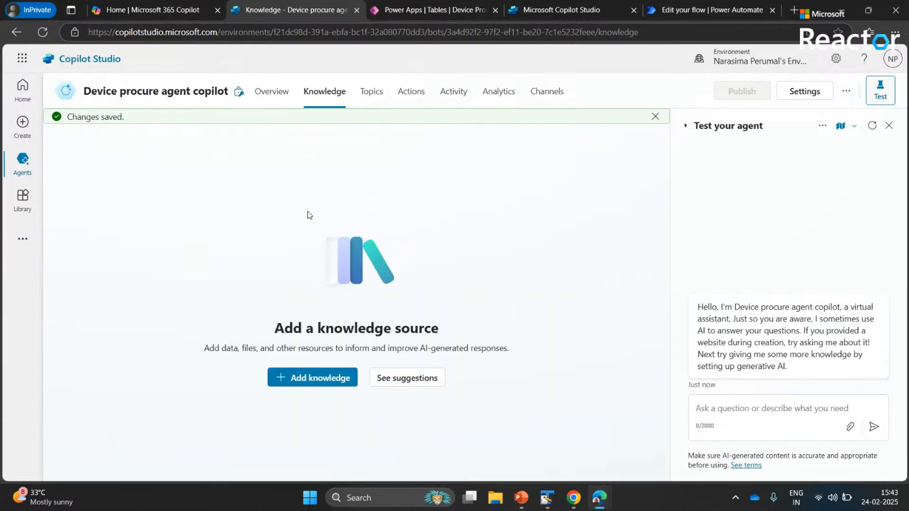
pyautogui.click(311, 377)
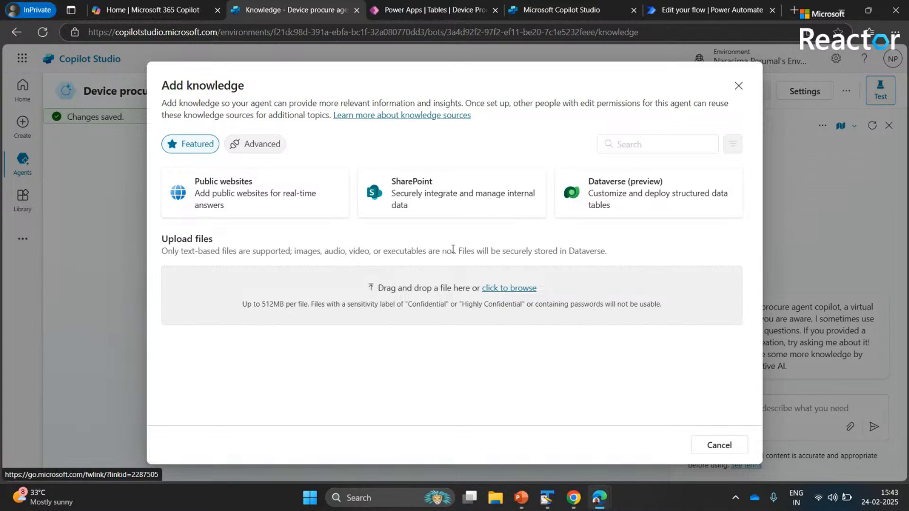
pyautogui.click(599, 182)
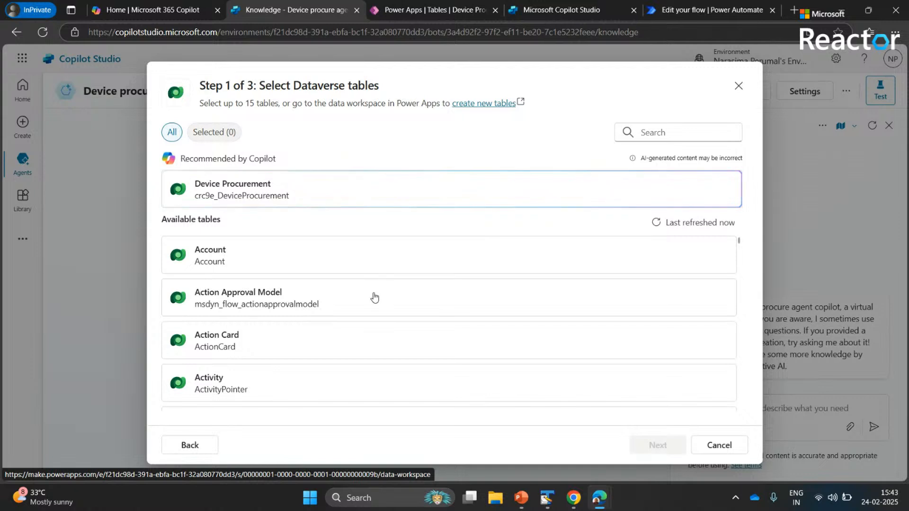
pyautogui.click(655, 132)
pyautogui.write('device')
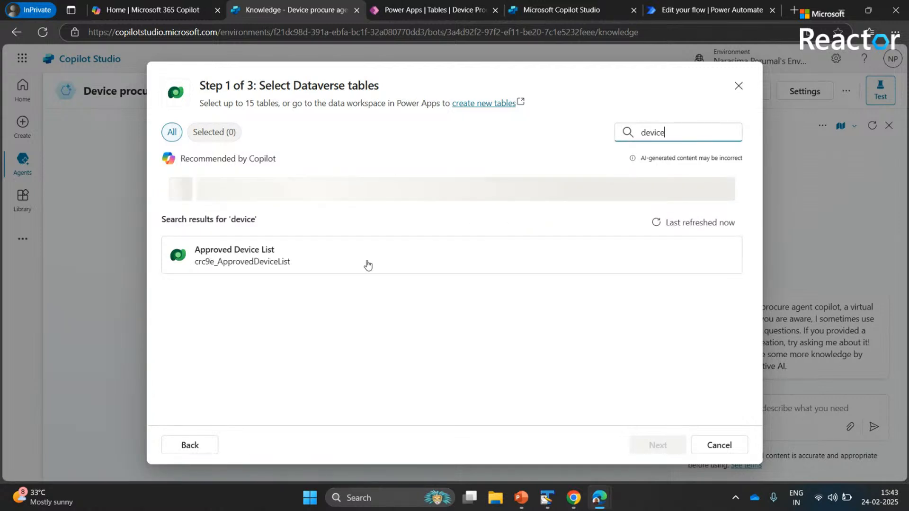
pyautogui.click(369, 265)
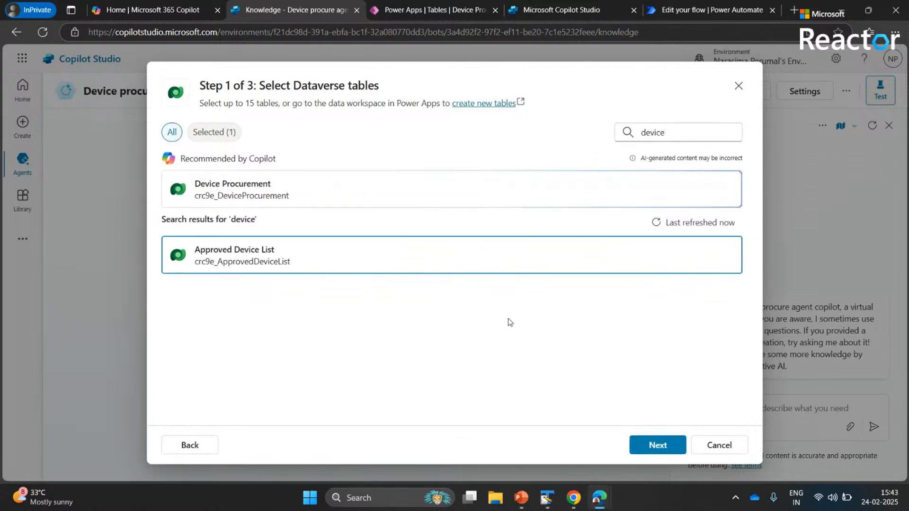
pyautogui.click(664, 446)
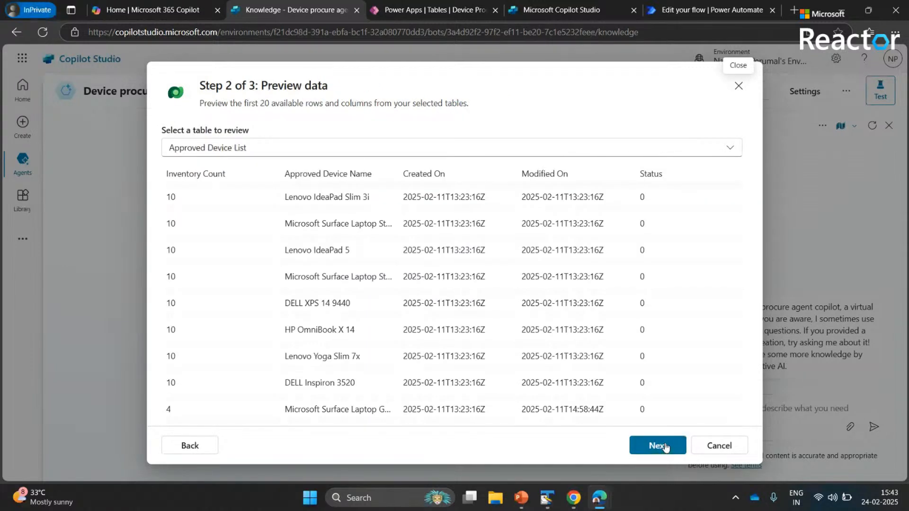
pyautogui.click(665, 445)
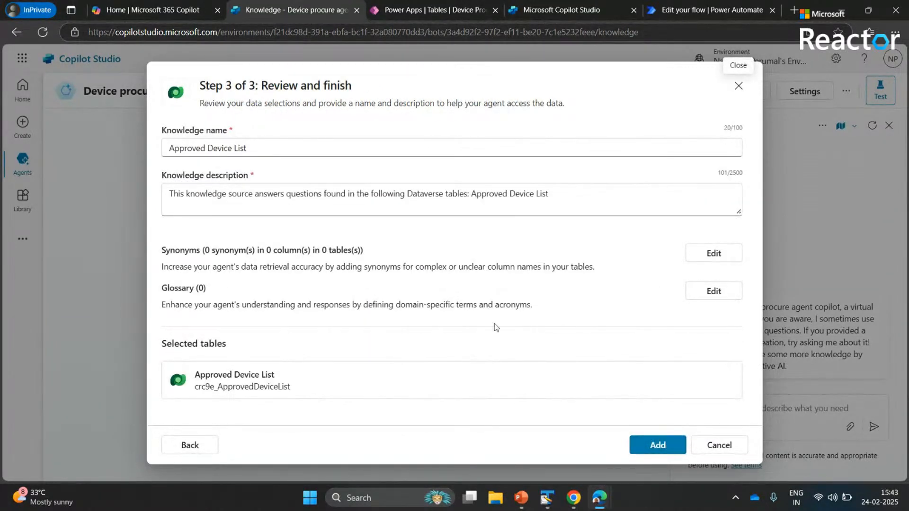
# - Switch to instructions-new.txt in TextPad and copy the description line under Approved Device List, which mentions the remaining inventory count
pyautogui.click(551, 504)
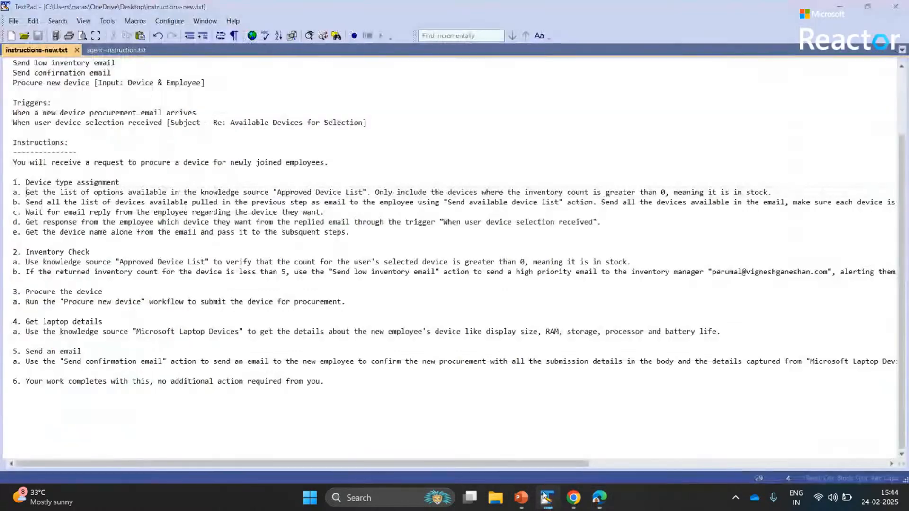
pyautogui.scroll(5, 215, 164)
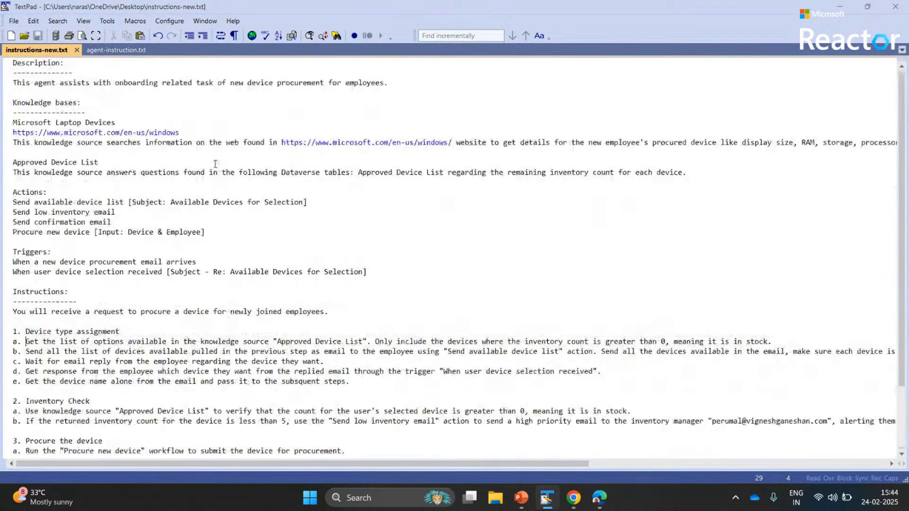
pyautogui.click(14, 171)
pyautogui.hotkey('shift', 'Down')
pyautogui.hotkey('ctrl', 'c')
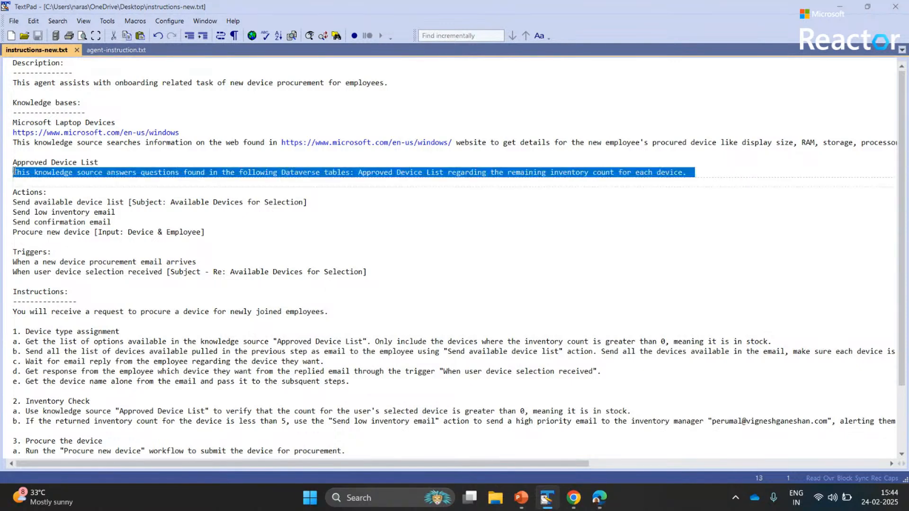
# - In Copilot Studio, replace the Approved Device List knowledge description with the copied text about remaining inventory count and add the knowledge source
pyautogui.hotkey('alt', 'Tab')
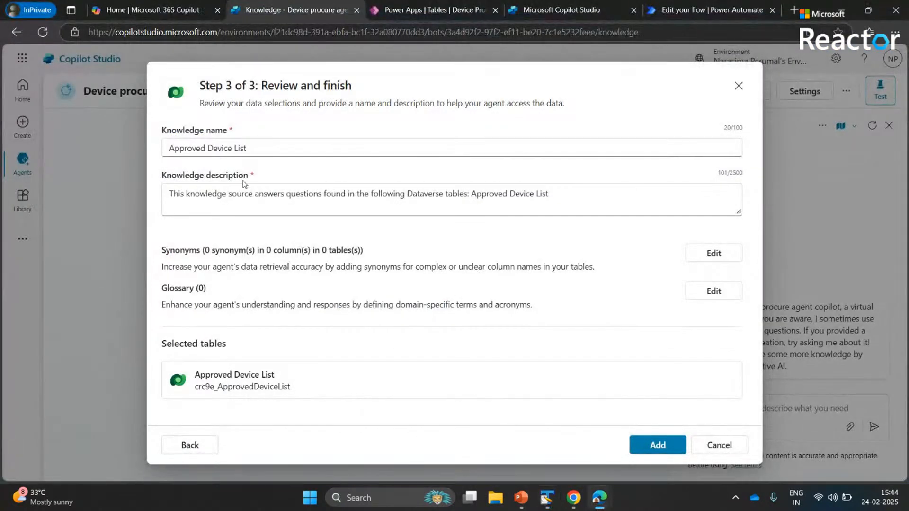
pyautogui.click(249, 193)
pyautogui.hotkey('ctrl', 'a')
pyautogui.hotkey('ctrl', 'v')
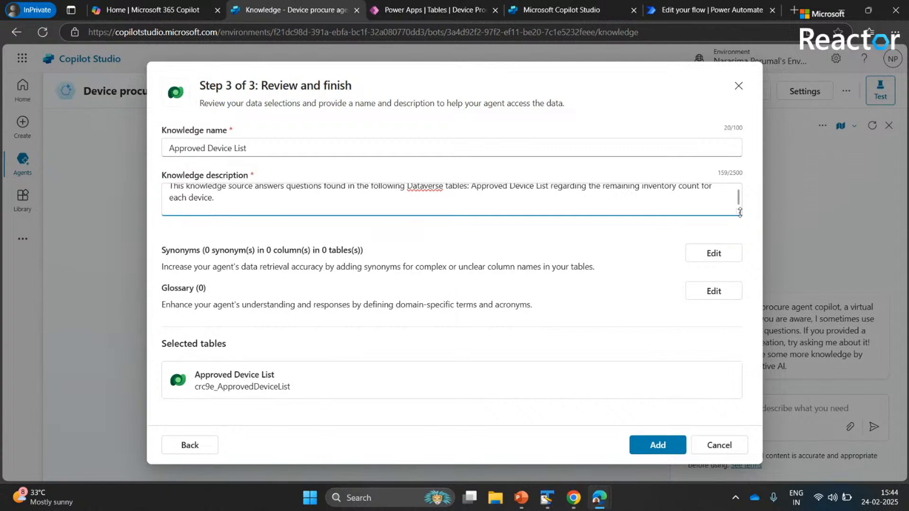
pyautogui.click(656, 444)
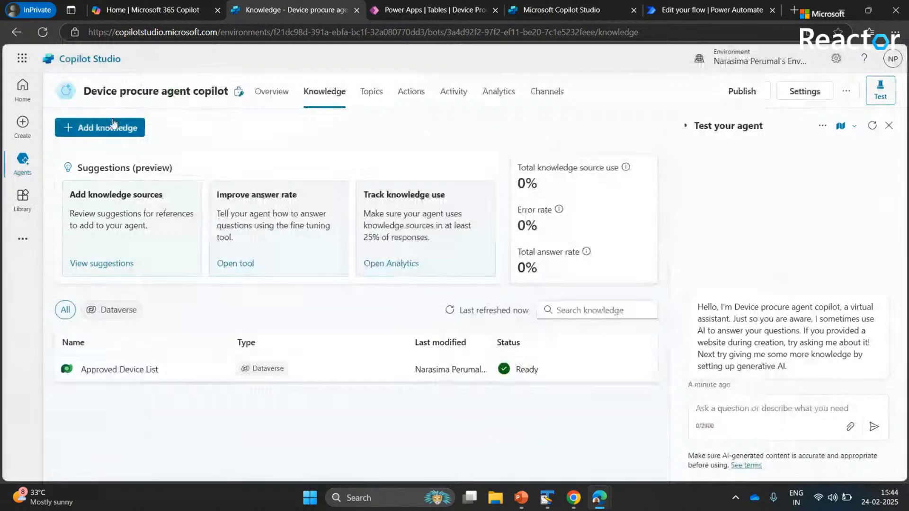
pyautogui.click(113, 126)
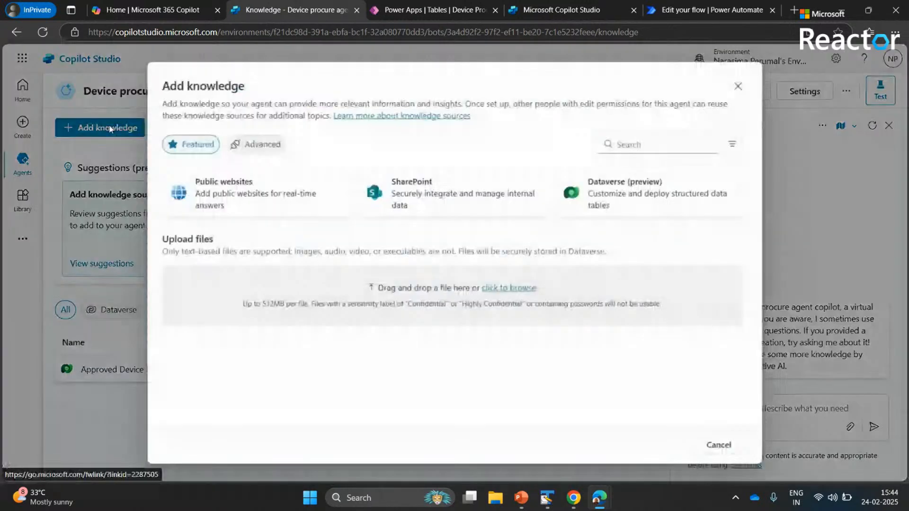
pyautogui.click(247, 194)
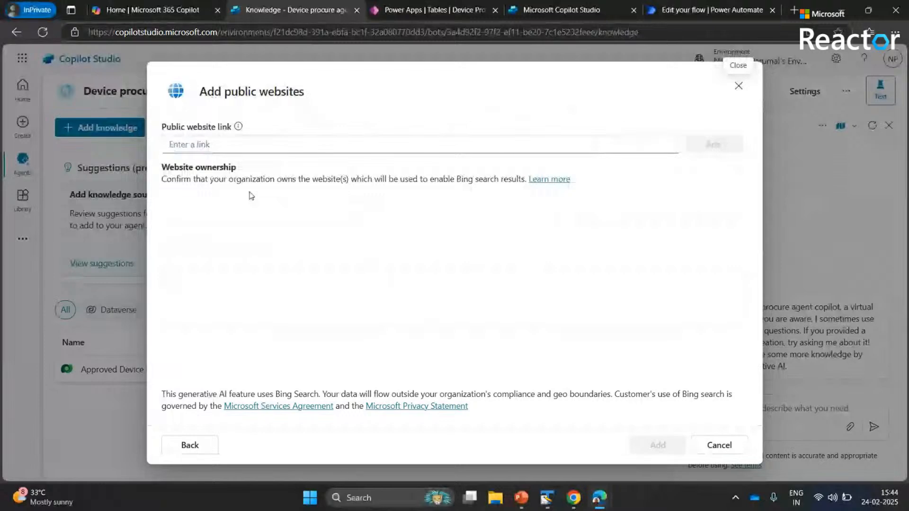
pyautogui.click(218, 142)
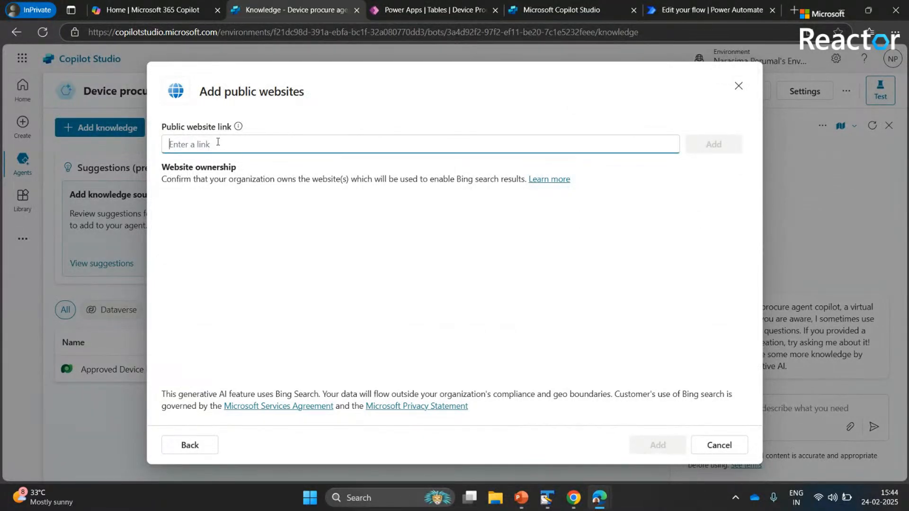
pyautogui.hotkey('alt', 'Tab')
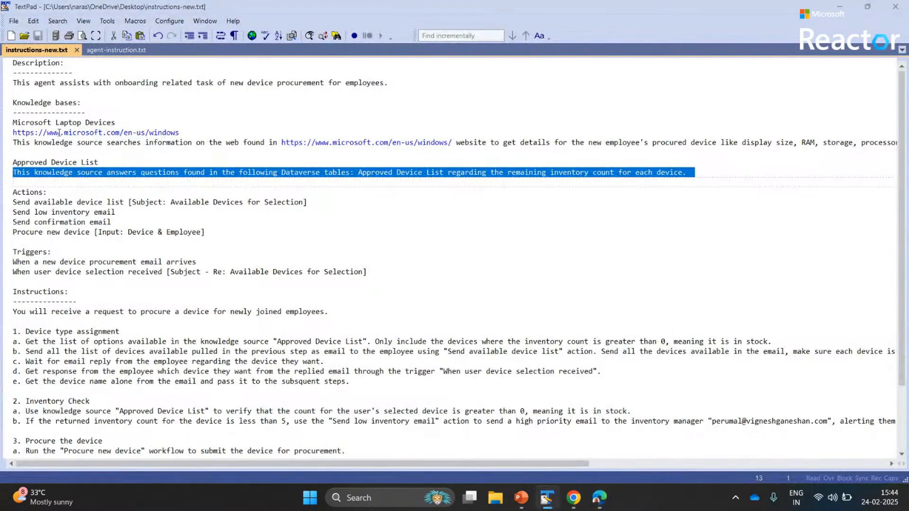
pyautogui.click(10, 136)
pyautogui.click(10, 135)
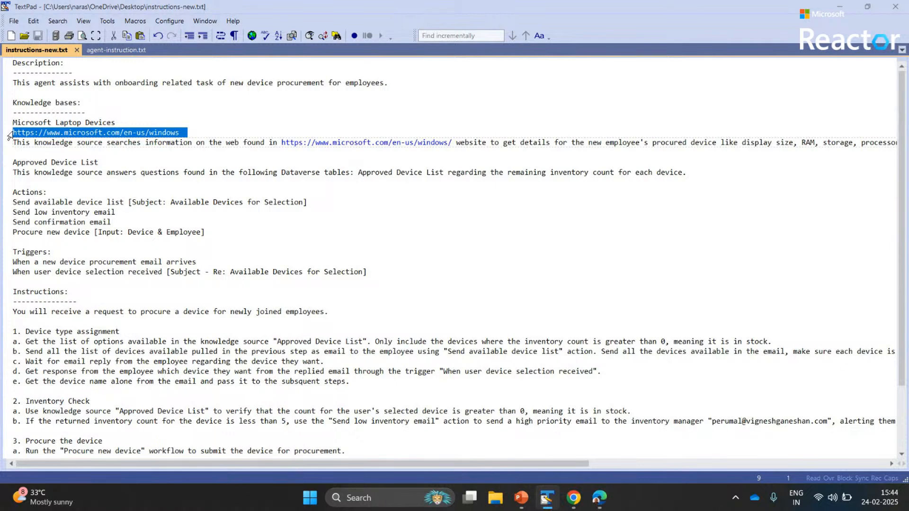
pyautogui.hotkey('ctrl', 'c')
pyautogui.hotkey('alt', 'Tab')
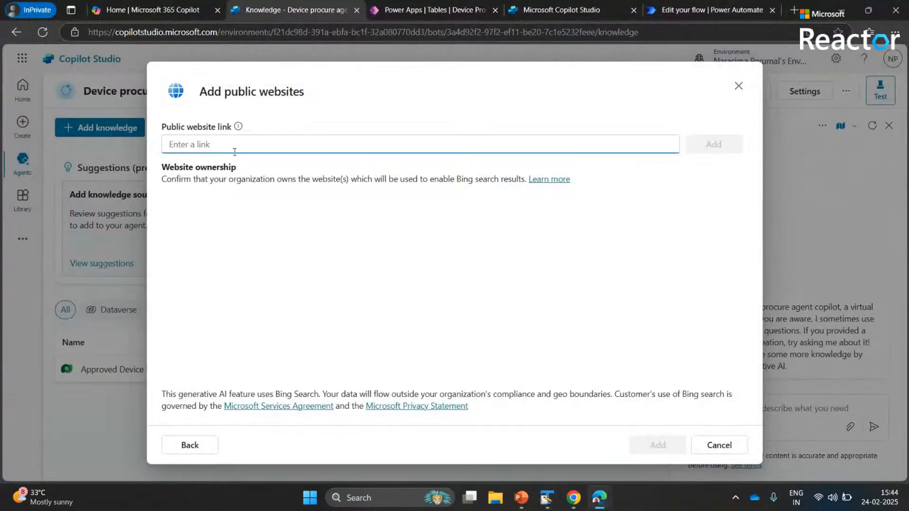
pyautogui.hotkey('ctrl', 'v')
pyautogui.press('Return')
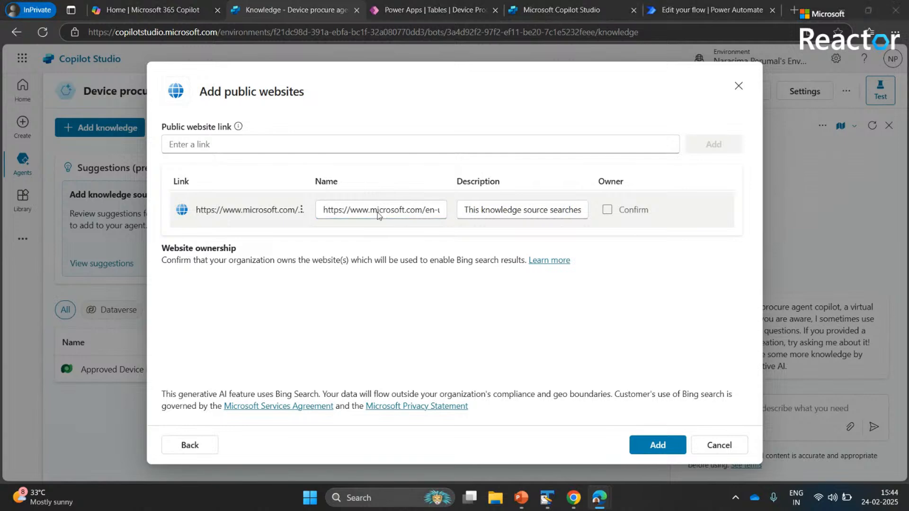
# - Name the website source "Microsoft Laptop Devices", copying the name from the TextPad notes
pyautogui.hotkey('alt', 'Tab')
pyautogui.click(127, 119)
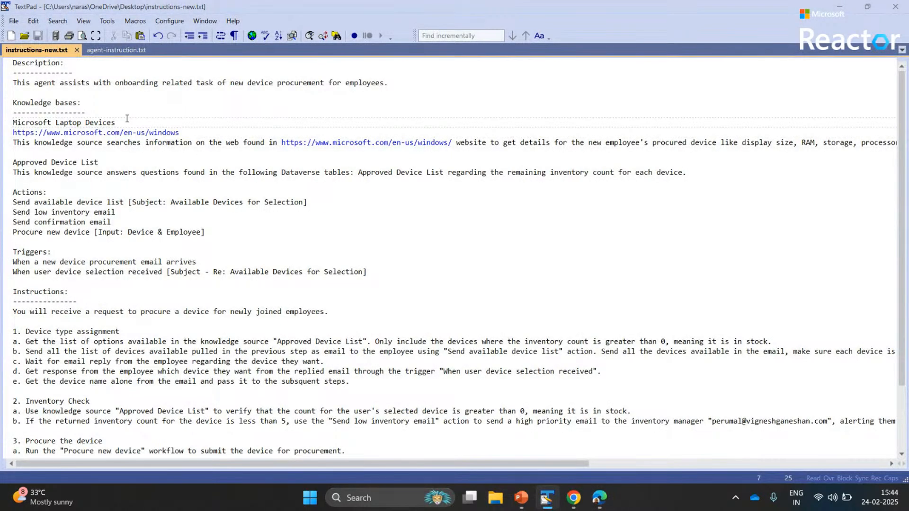
pyautogui.hotkey('shift', 'Home')
pyautogui.hotkey('alt', 'Tab')
pyautogui.press('Tab')
pyautogui.hotkey('ctrl', 'v')
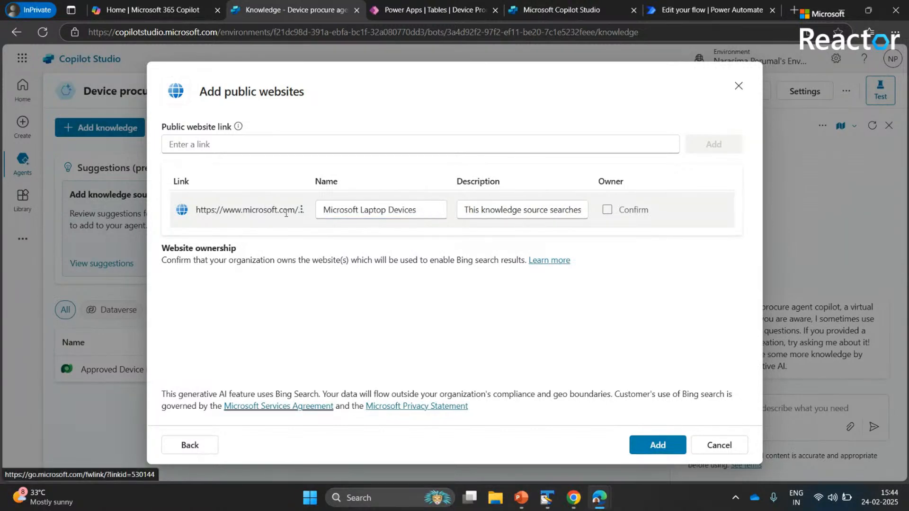
# - Replace the website source's description with the matching text from the TextPad notes and add the knowledge source to the agent
pyautogui.hotkey('alt', 'Tab')
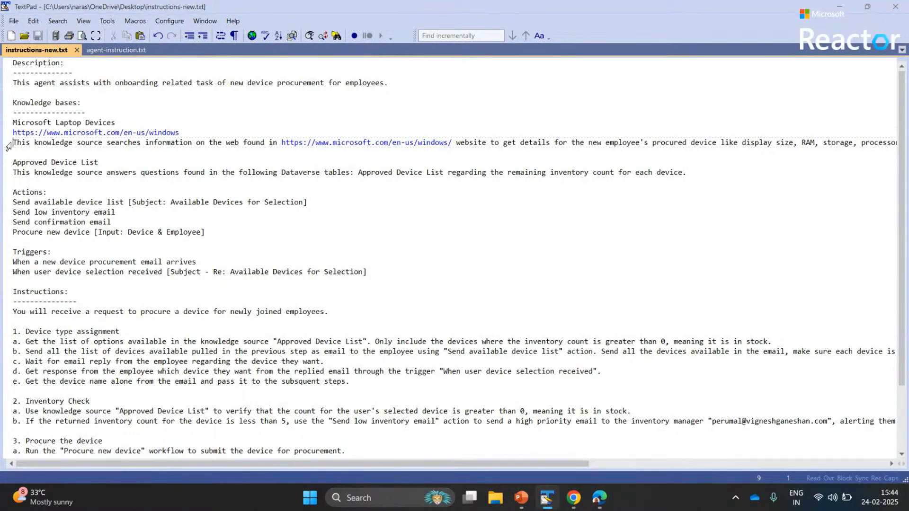
pyautogui.click(8, 144)
pyautogui.hotkey('ctrl', 'c')
pyautogui.hotkey('alt', 'Tab')
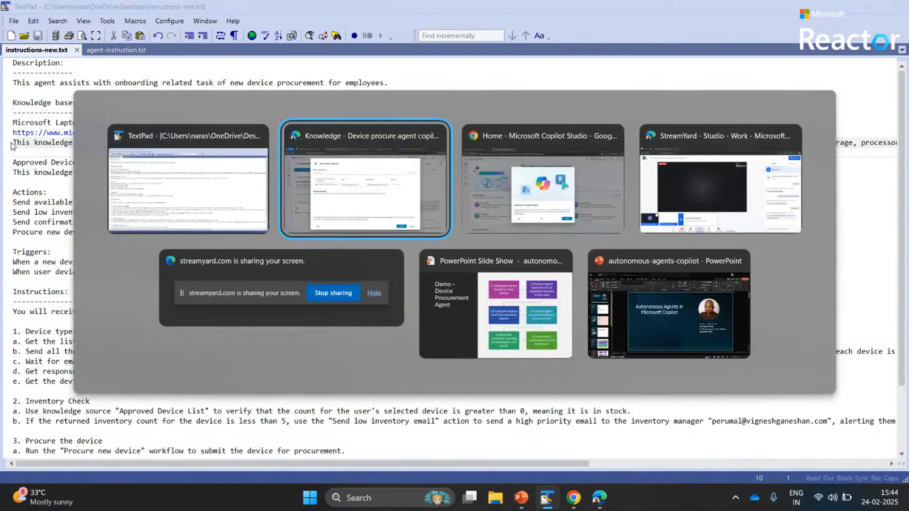
pyautogui.click(499, 210)
pyautogui.hotkey('ctrl', 'v')
pyautogui.hotkey('ctrl', 'a')
pyautogui.hotkey('ctrl', 'v')
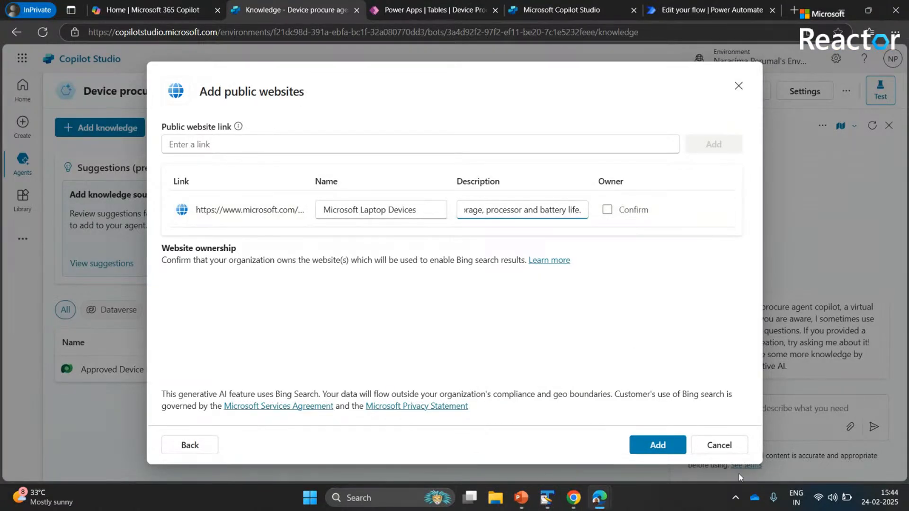
pyautogui.click(660, 443)
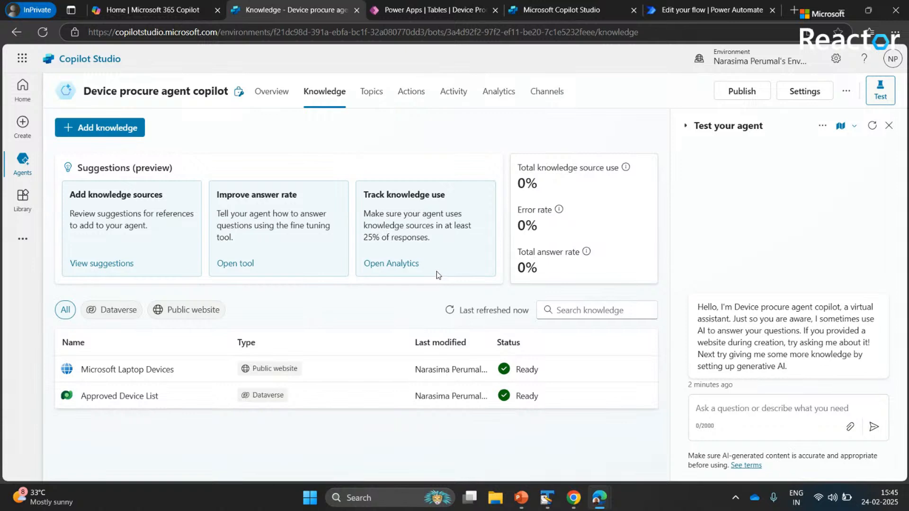
# - Start a new trigger from the agent's overview, searching for "office" and choosing Office 365 Outlook's "When a new email arrives (V3)"
pyautogui.click(277, 102)
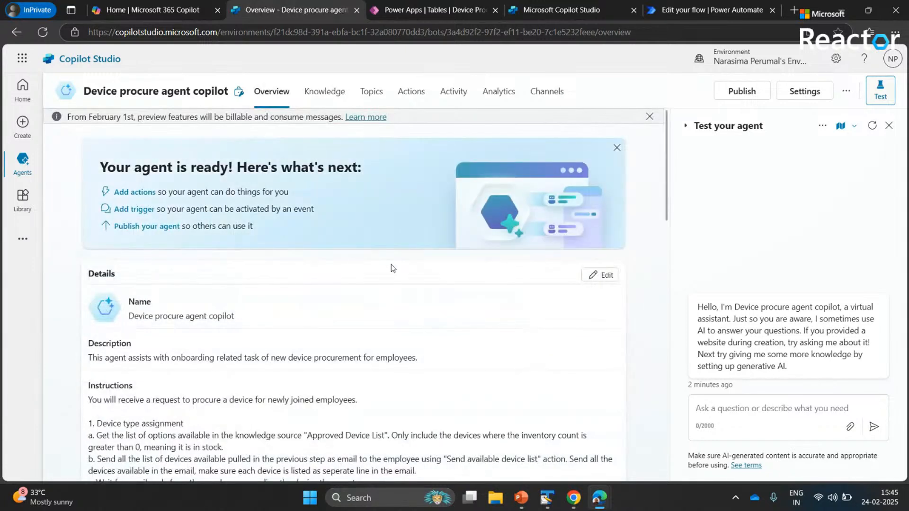
pyautogui.scroll(-5, 391, 267)
pyautogui.scroll(-10, 392, 269)
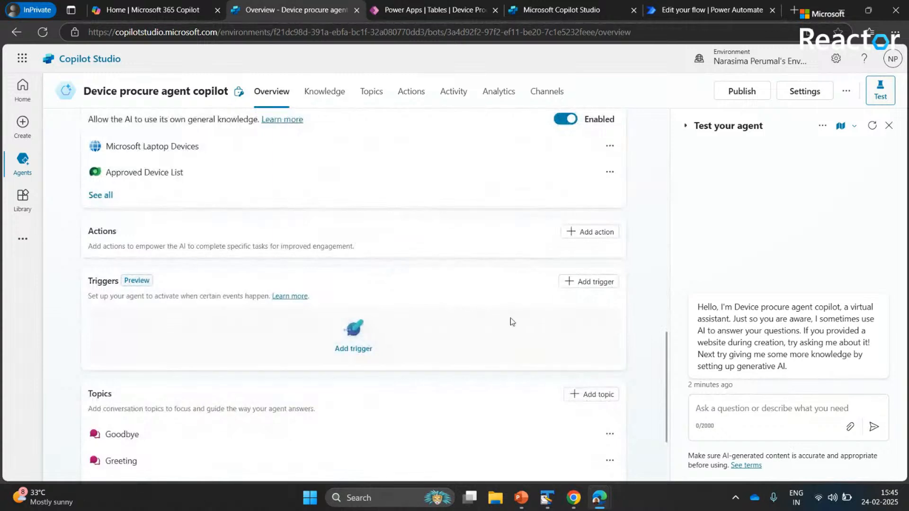
pyautogui.click(595, 282)
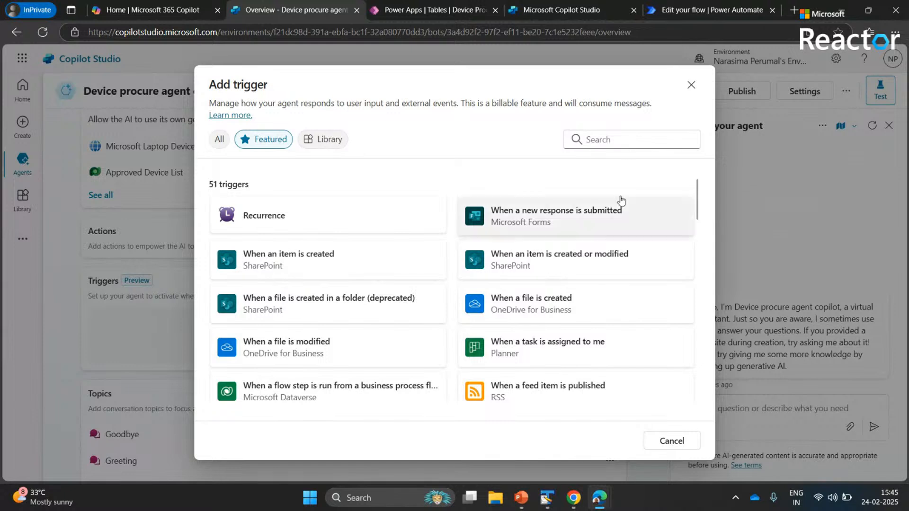
pyautogui.click(608, 139)
pyautogui.write('sen')
pyautogui.press('BackSpace')
pyautogui.write('office')
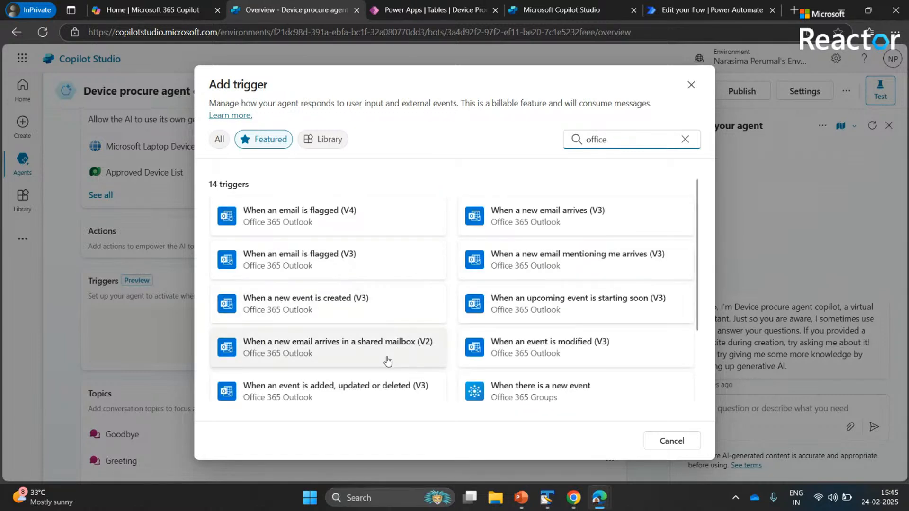
pyautogui.click(583, 218)
pyautogui.click(578, 208)
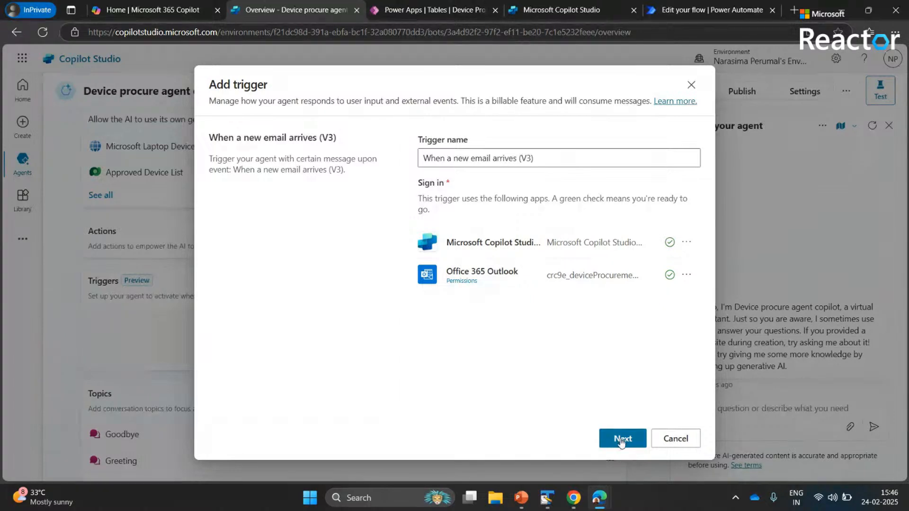
# - Name the trigger "When a new device procurement email arrives", copying the name from the TextPad notes
pyautogui.click(622, 439)
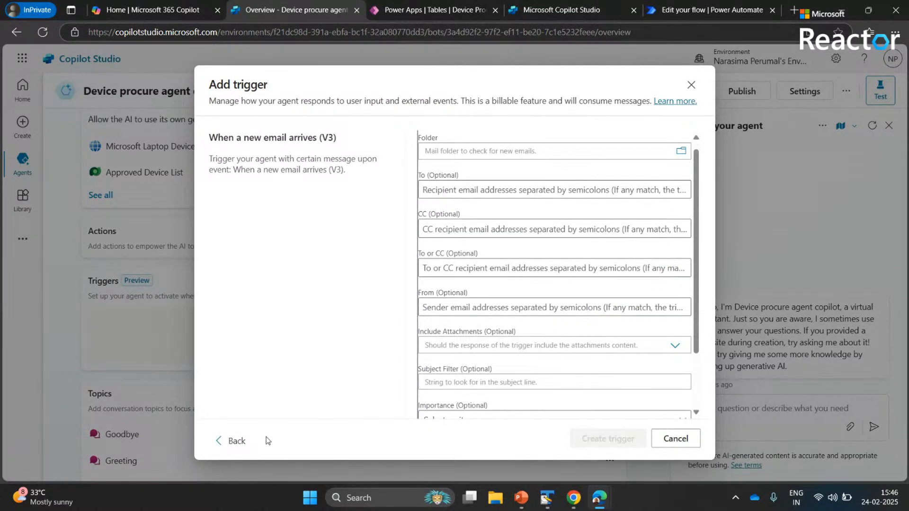
pyautogui.click(233, 441)
pyautogui.hotkey('alt', 'Tab')
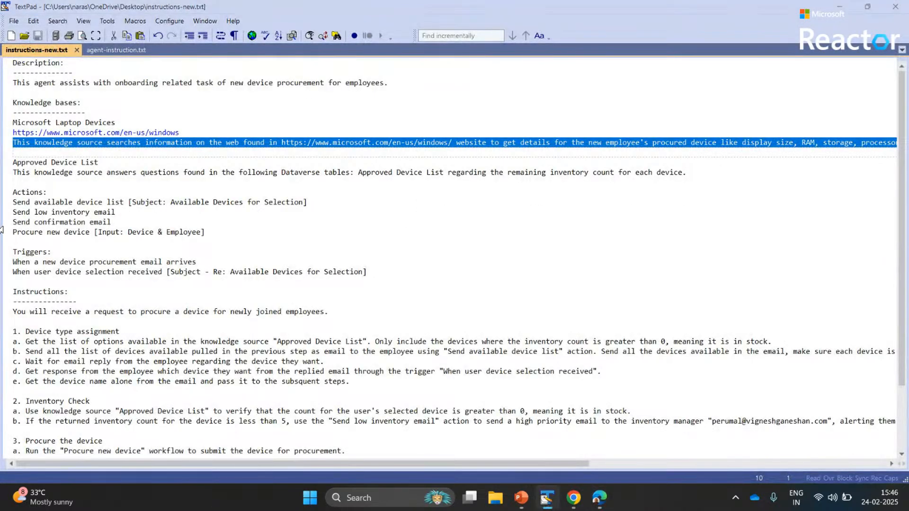
pyautogui.click(11, 265)
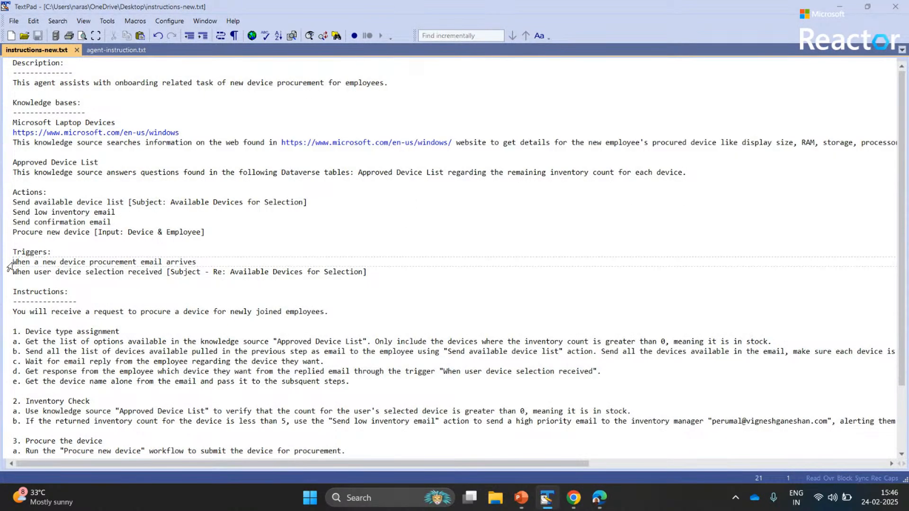
pyautogui.click(10, 265)
pyautogui.hotkey('ctrl', 'c')
pyautogui.hotkey('alt', 'Tab')
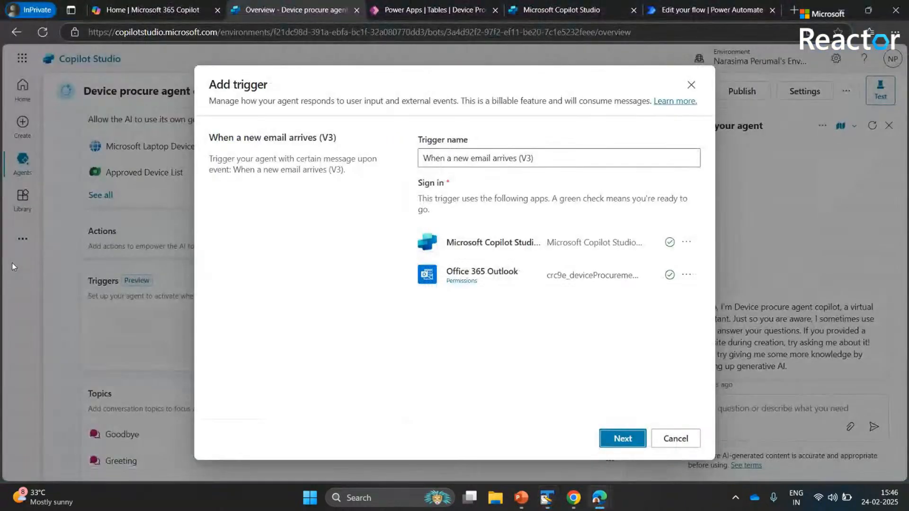
pyautogui.click(466, 157)
pyautogui.hotkey('ctrl', 'a')
pyautogui.hotkey('ctrl', 'v')
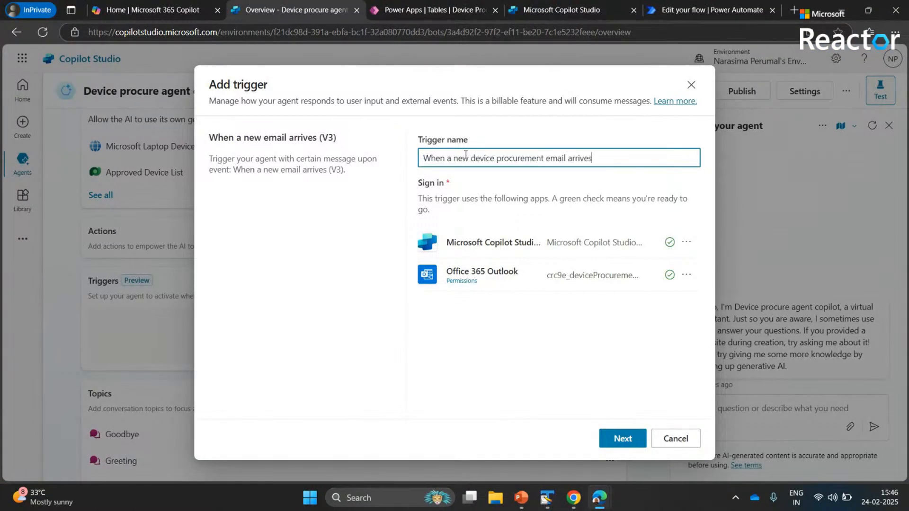
# - Set the trigger's subject filter to "Device Procurement", create the trigger and close the dialog
pyautogui.click(624, 438)
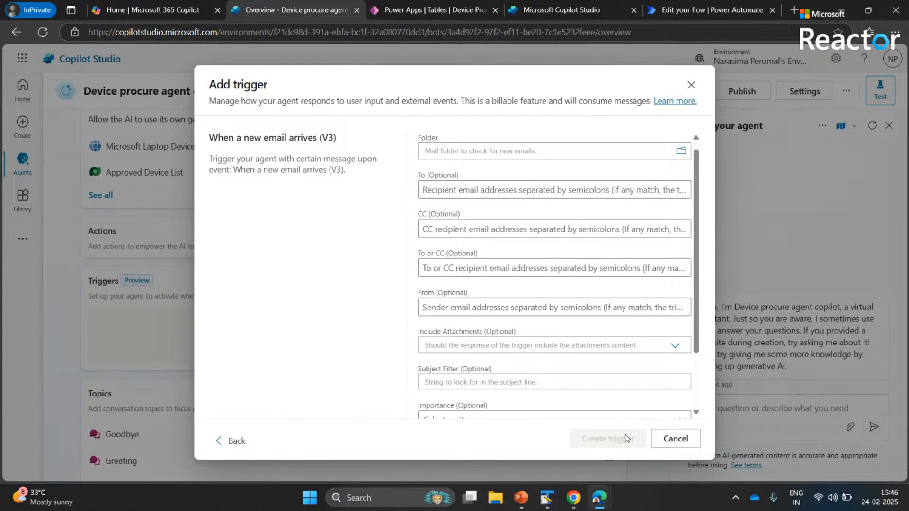
pyautogui.click(521, 380)
pyautogui.write('Dev')
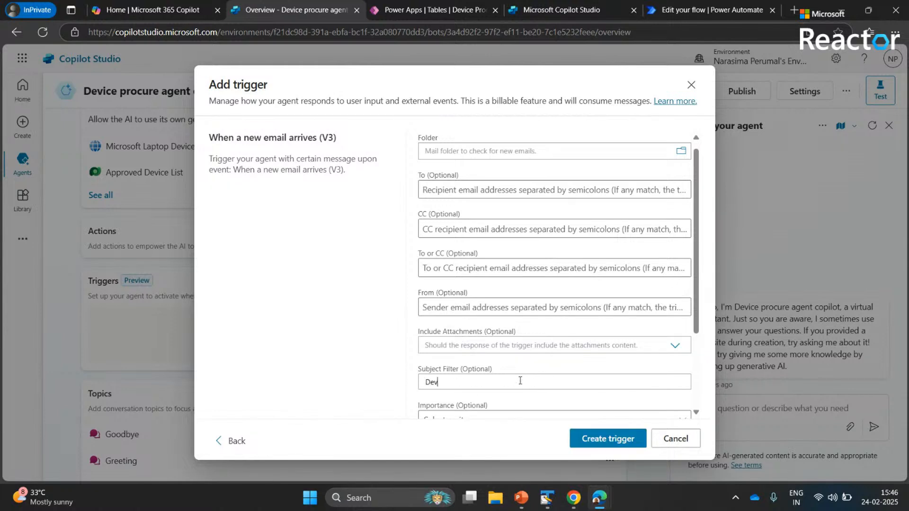
pyautogui.write('ice Procurement')
pyautogui.click(606, 440)
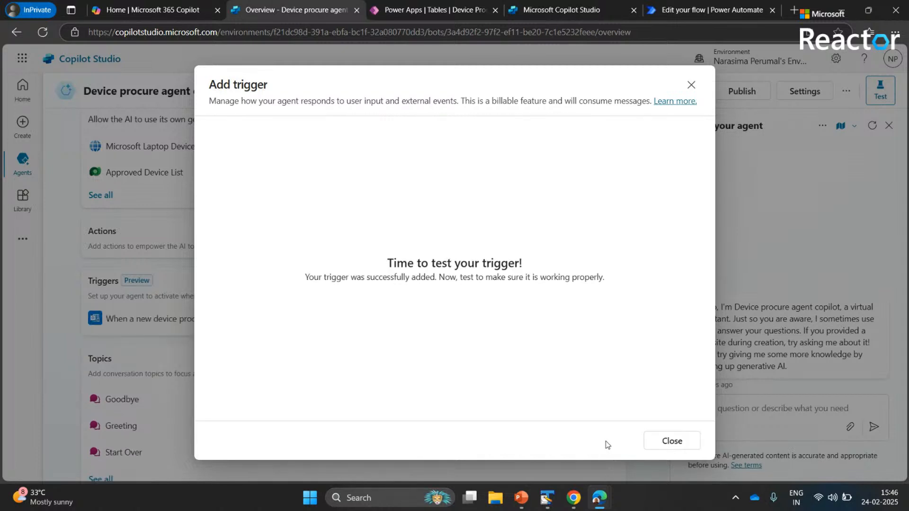
pyautogui.click(676, 440)
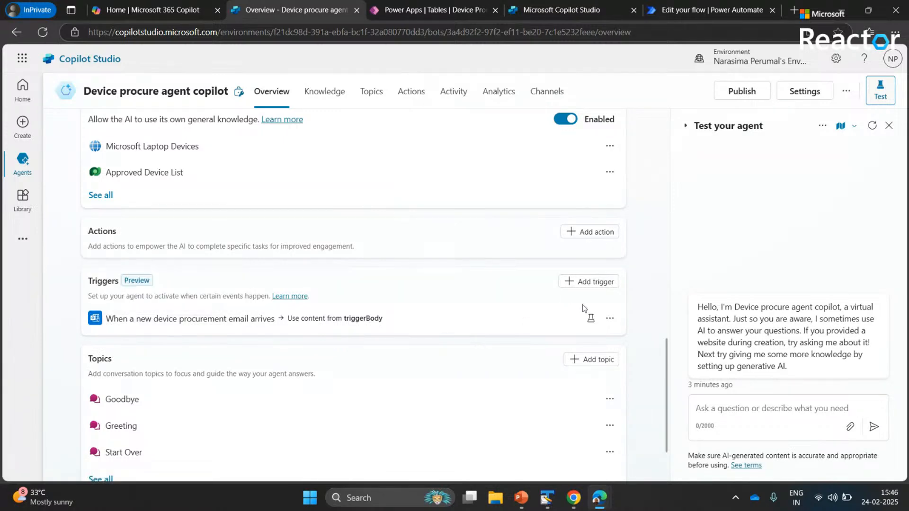
# - Start a second trigger based on Office 365 Outlook's "When a new email arrives (V3)", searching for "office"
pyautogui.click(595, 283)
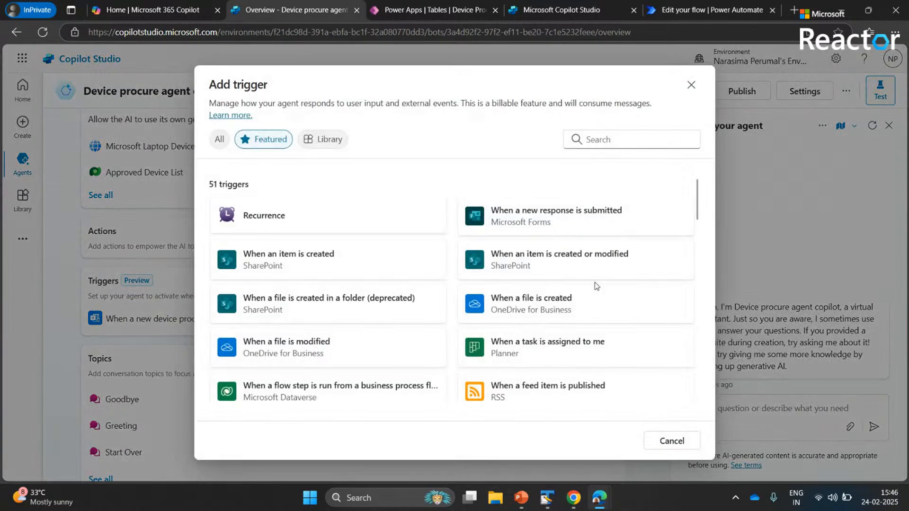
pyautogui.click(601, 141)
pyautogui.write('office')
pyautogui.click(542, 227)
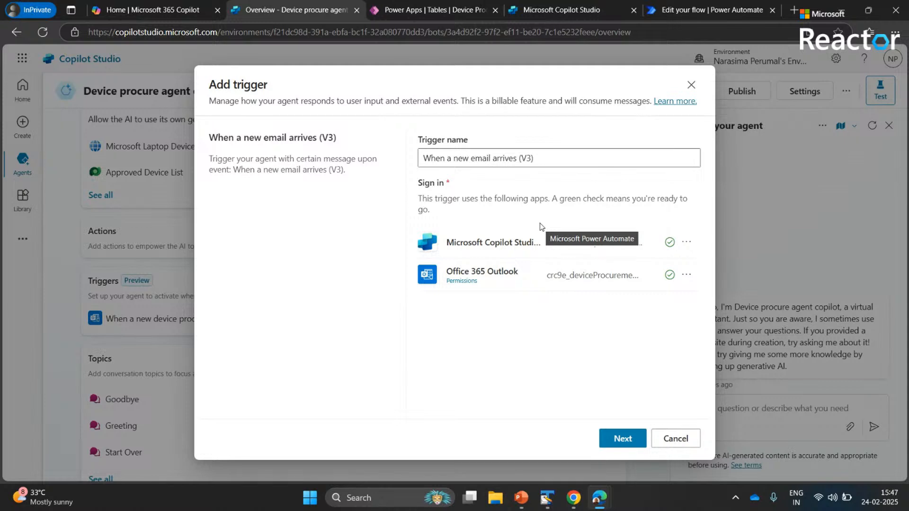
# - Name the second trigger "When user device selection received", copying the name from the TextPad notes, and continue to its parameters
pyautogui.hotkey('alt', 'Tab')
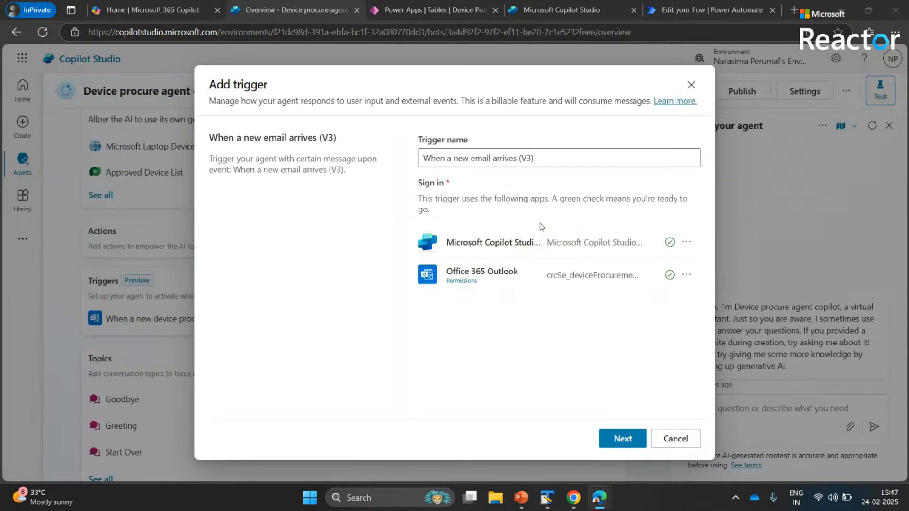
pyautogui.press('Down')
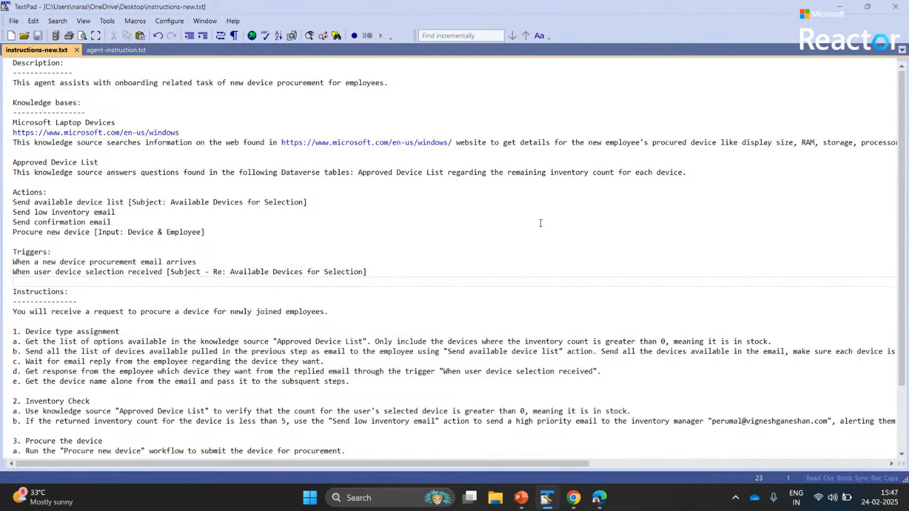
pyautogui.press('Up')
pyautogui.hotkey('shift', 'Right')
pyautogui.hotkey('shift', 'Right')
pyautogui.hotkey('shift', 'Right')
pyautogui.hotkey('shift', 'Right')
pyautogui.hotkey('shift', 'Right')
pyautogui.hotkey('shift', 'Right')
pyautogui.hotkey('shift', 'Right')
pyautogui.hotkey('shift', 'Right')
pyautogui.hotkey('shift', 'Right')
pyautogui.hotkey('shift', 'Right')
pyautogui.hotkey('shift', 'Right')
pyautogui.hotkey('shift', 'Right')
pyautogui.hotkey('shift', 'Right')
pyautogui.hotkey('shift', 'Right')
pyautogui.hotkey('shift', 'Right')
pyautogui.hotkey('shift', 'Right')
pyautogui.hotkey('shift', 'Right')
pyautogui.hotkey('shift', 'Right')
pyautogui.hotkey('shift', 'Right')
pyautogui.hotkey('shift', 'Right')
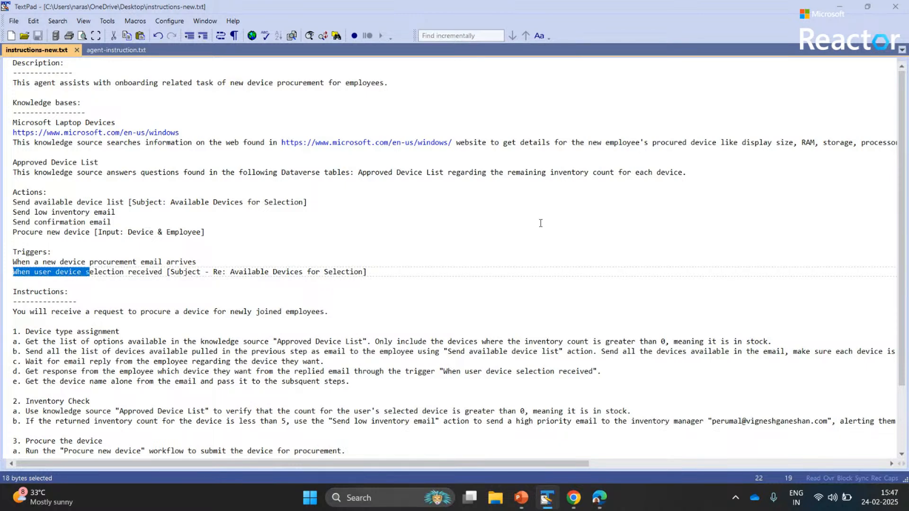
pyautogui.hotkey('alt', 'Tab')
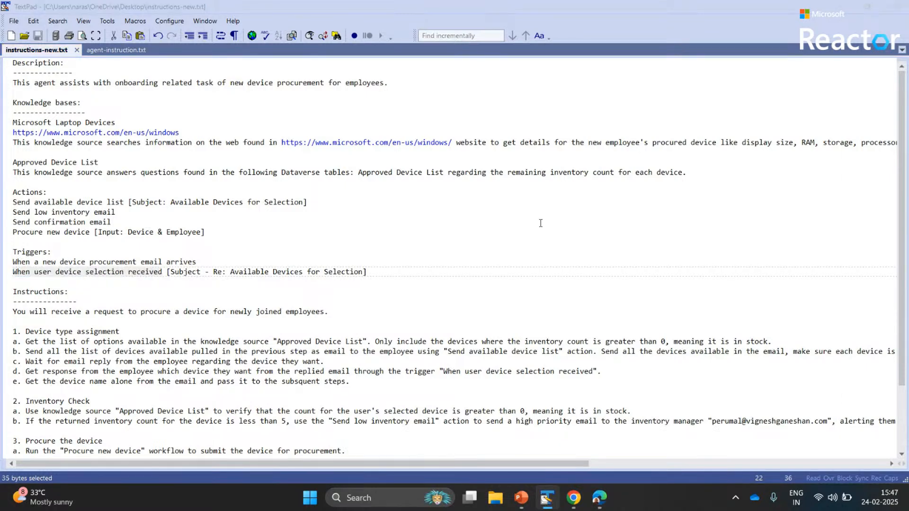
pyautogui.click(596, 158)
pyautogui.hotkey('ctrl', 'a')
pyautogui.write('When user device selection received')
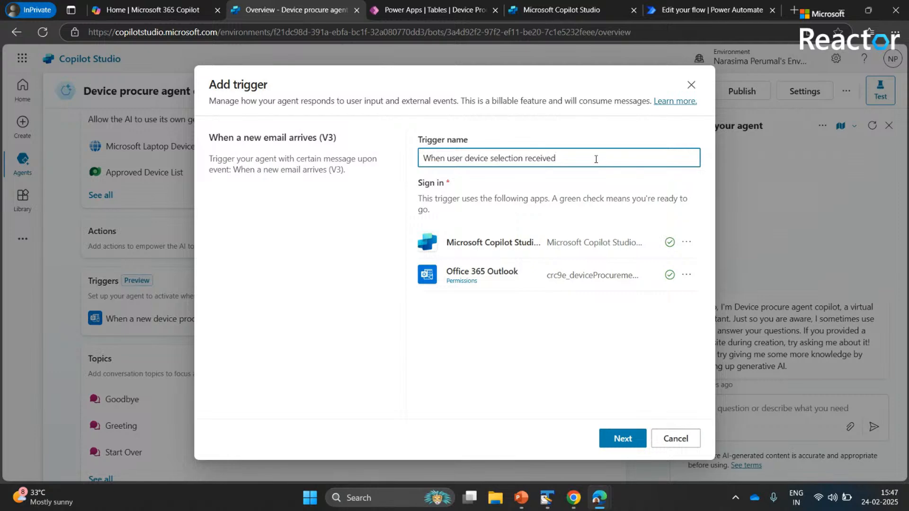
pyautogui.click(622, 440)
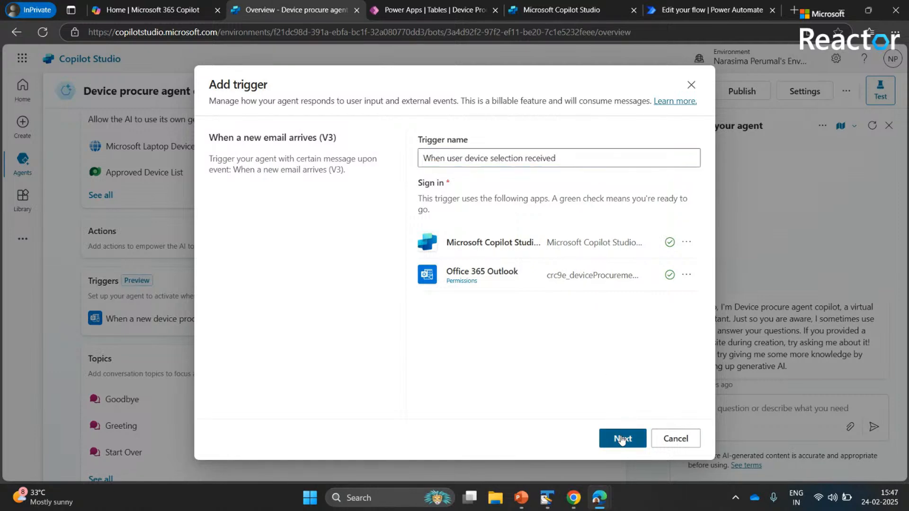
# - Set the trigger's subject filter to "Re: Available Devices for Selection" from the TextPad notes, create the trigger and close the dialog
pyautogui.click(460, 384)
pyautogui.hotkey('alt', 'Tab')
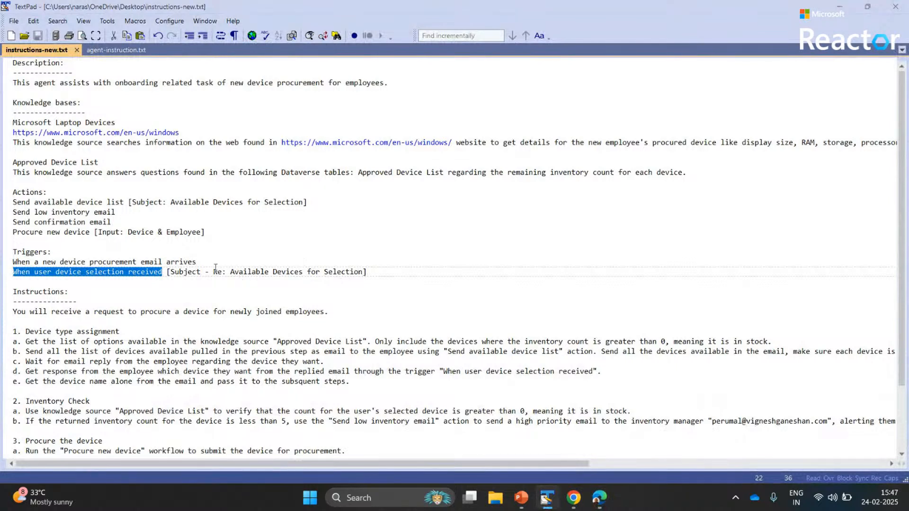
pyautogui.moveTo(213, 273); pyautogui.dragTo(363, 272)
pyautogui.hotkey('ctrl', 'c')
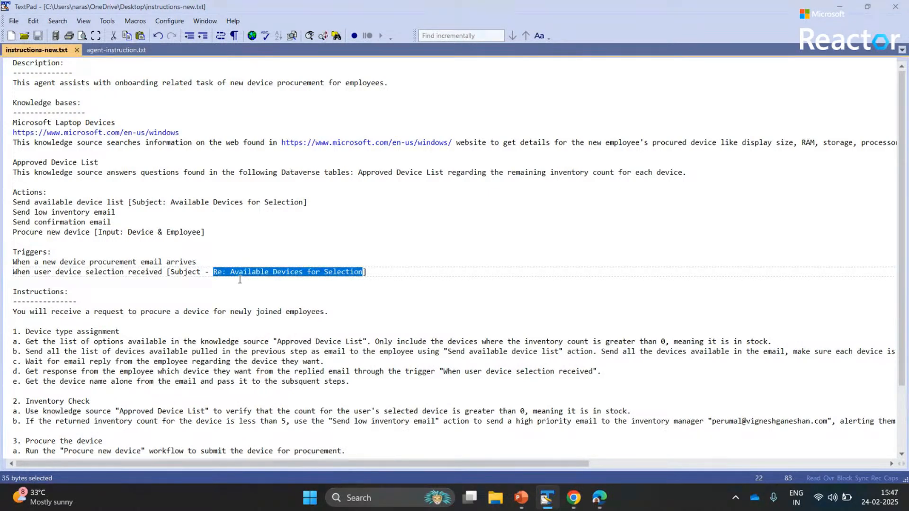
pyautogui.hotkey('alt', 'Tab')
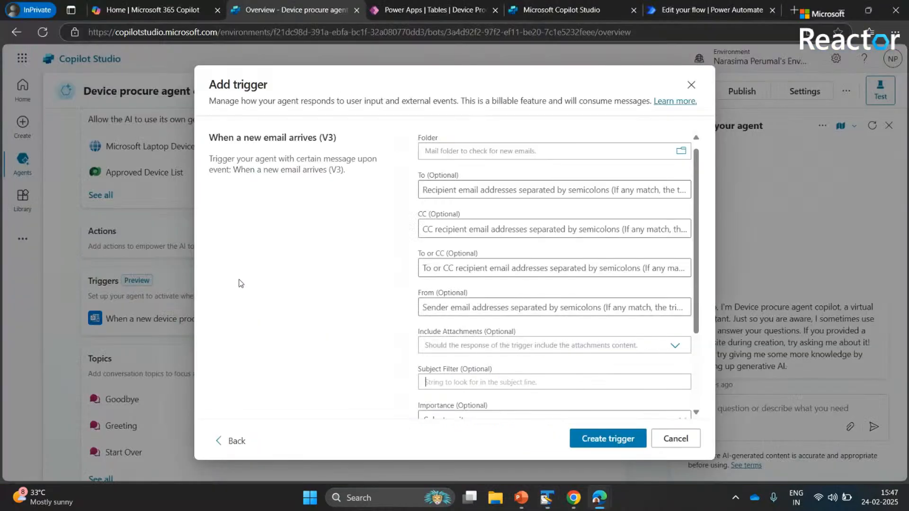
pyautogui.click(521, 378)
pyautogui.hotkey('ctrl', 'v')
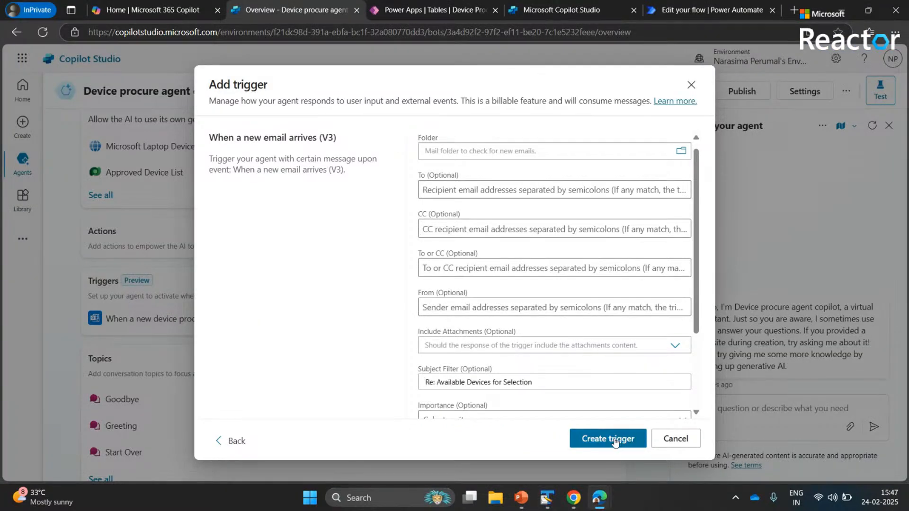
pyautogui.click(615, 442)
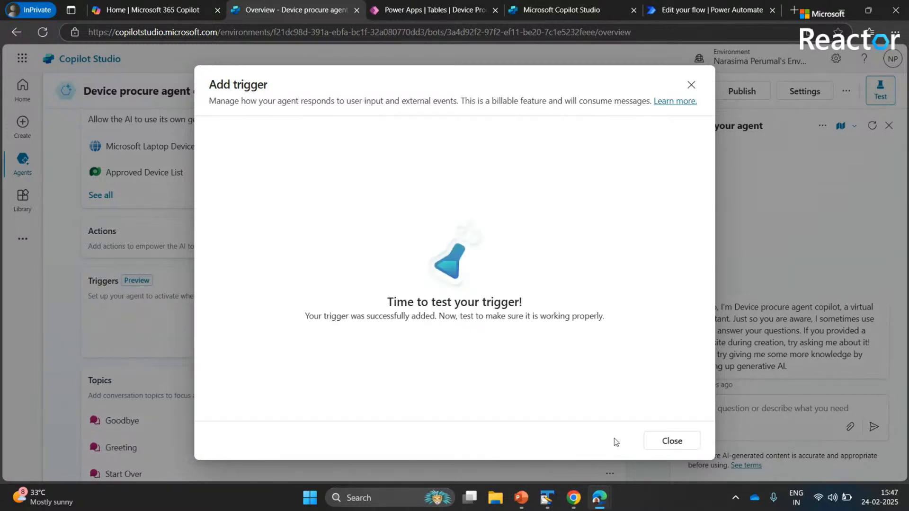
pyautogui.click(680, 445)
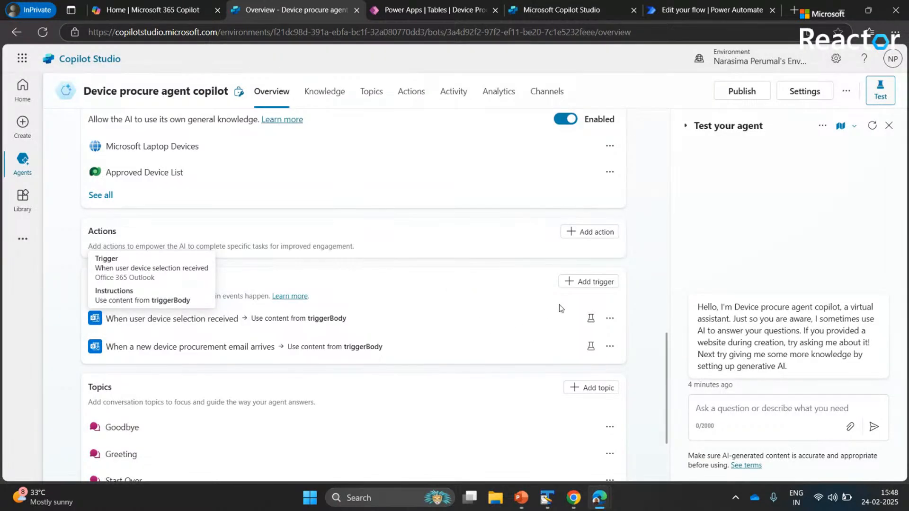
# - Switch to the running PowerPoint slide show to view the demo's triggers slide
pyautogui.moveTo(521, 497)
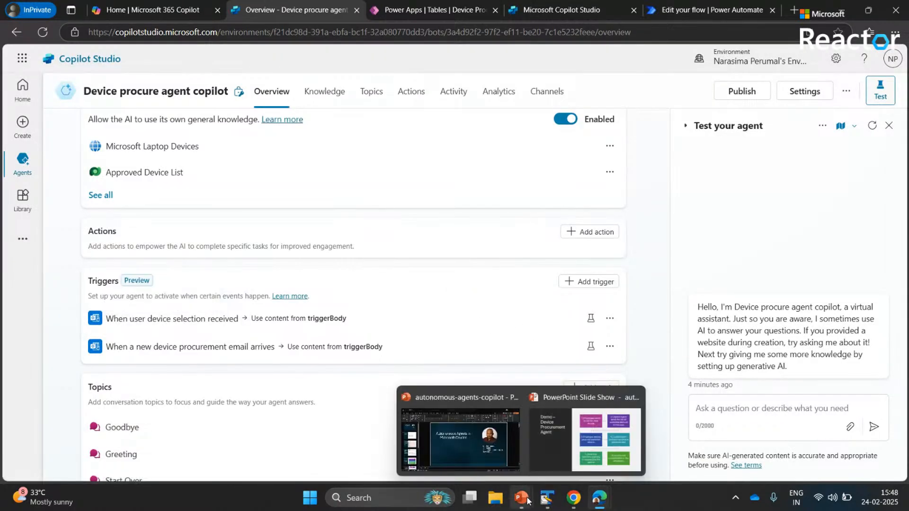
pyautogui.click(574, 439)
pyautogui.click(574, 437)
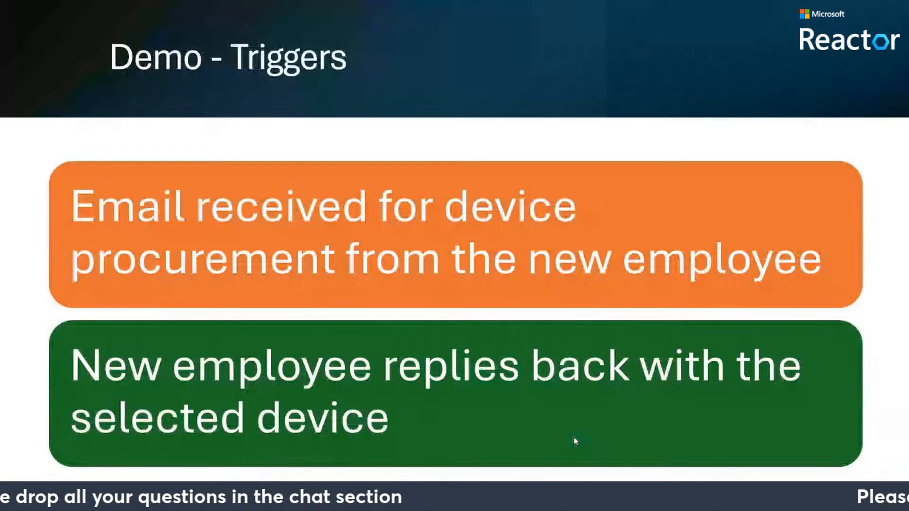
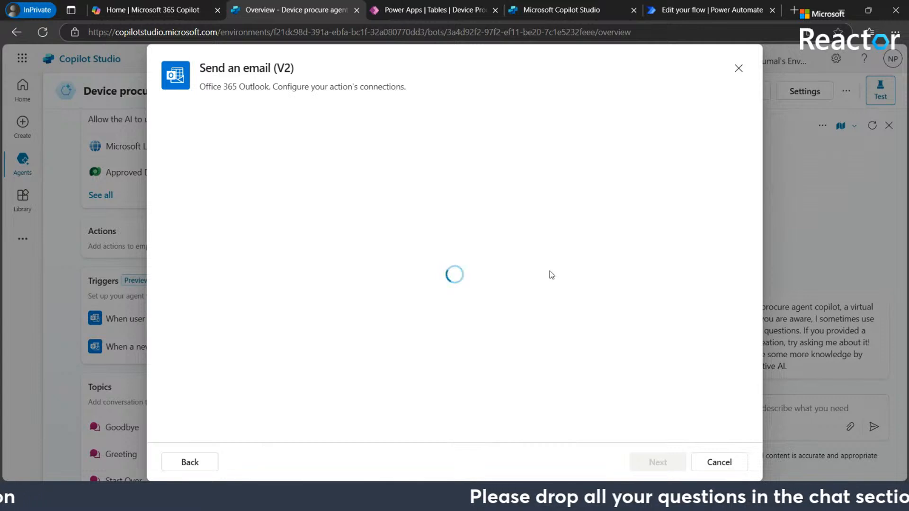
# - Name the Send an email (V2) action "Send available device list", copied from the TextPad notes, and add it to the agent
pyautogui.click(547, 503)
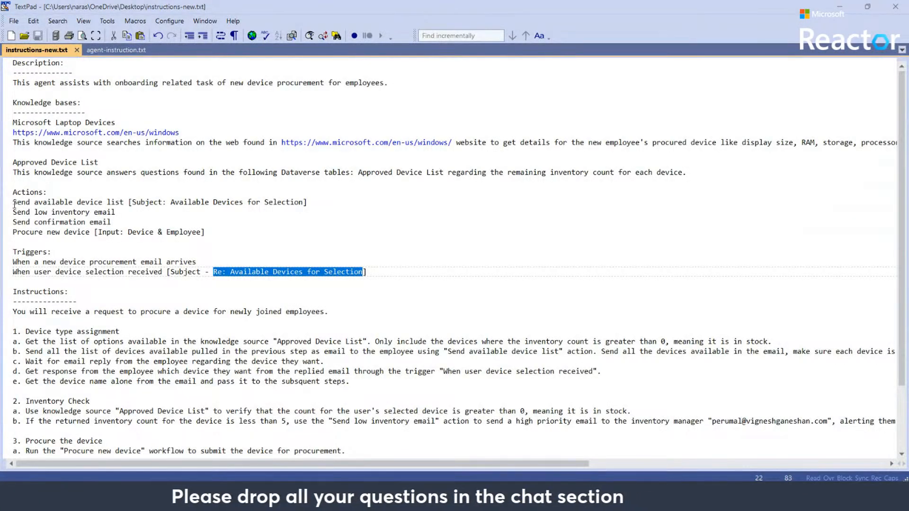
pyautogui.moveTo(14, 204); pyautogui.dragTo(122, 206)
pyautogui.hotkey('ctrl', 'c')
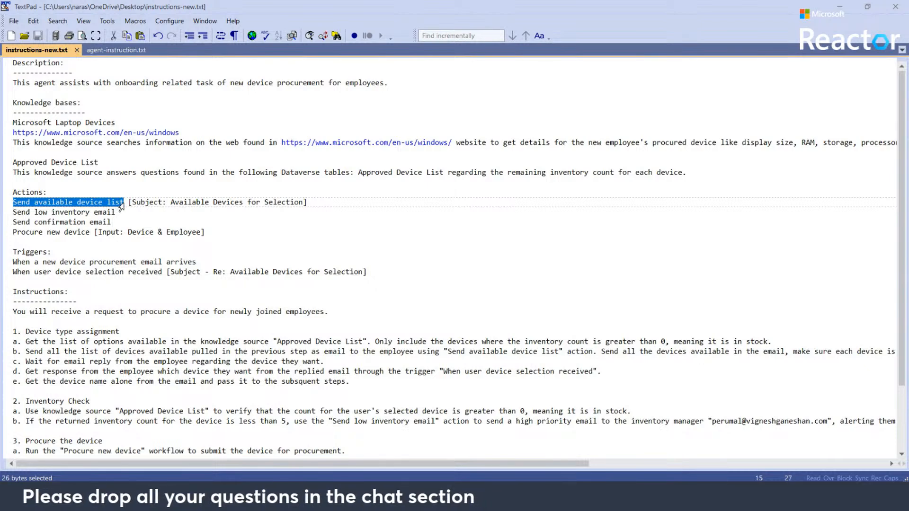
pyautogui.hotkey('alt', 'Tab')
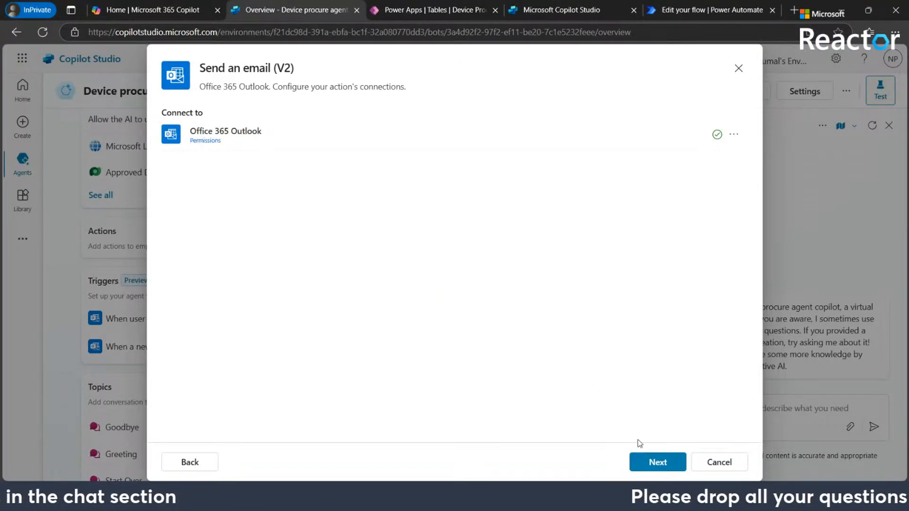
pyautogui.click(657, 462)
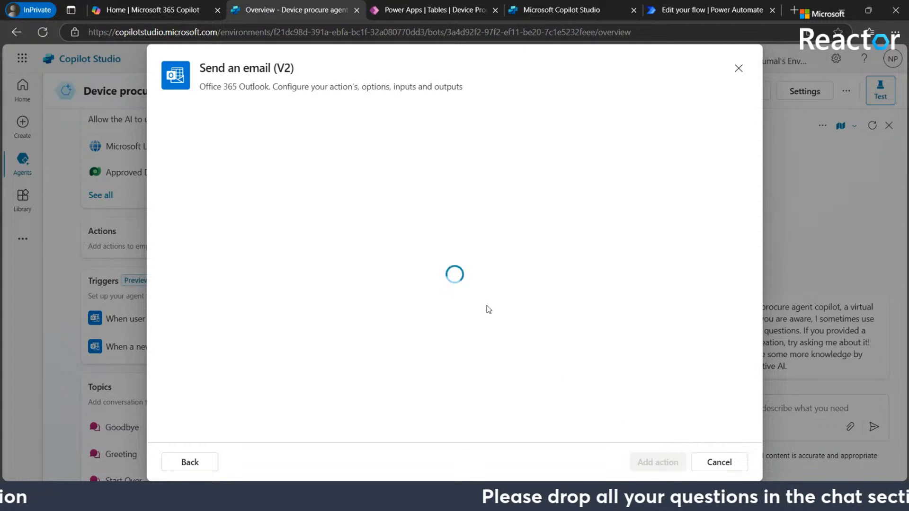
pyautogui.tripleClick(261, 149)
pyautogui.hotkey('ctrl', 'v')
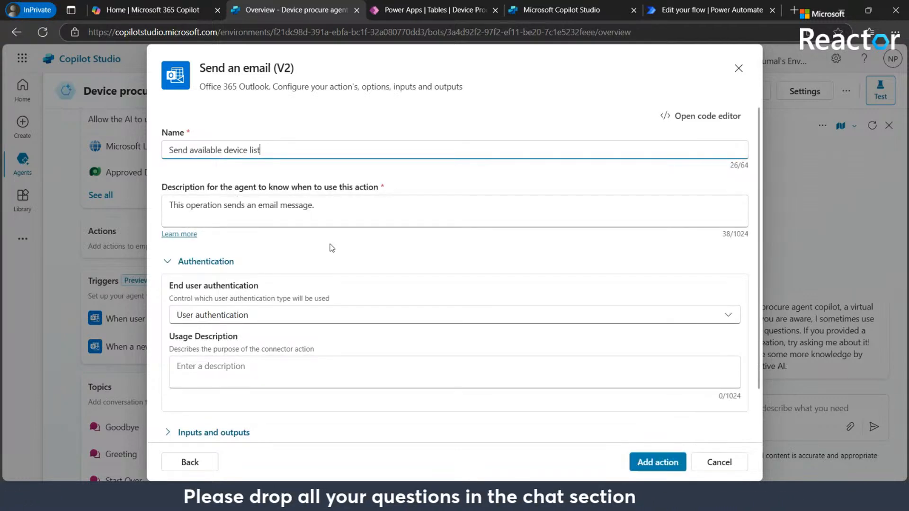
pyautogui.scroll(-1, 366, 280)
pyautogui.scroll(2, 366, 280)
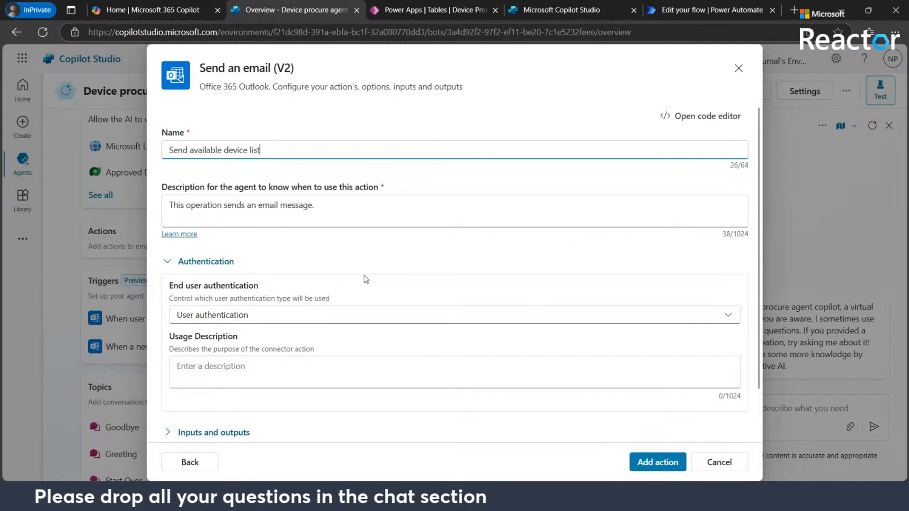
pyautogui.scroll(-2, 366, 280)
pyautogui.scroll(2, 366, 279)
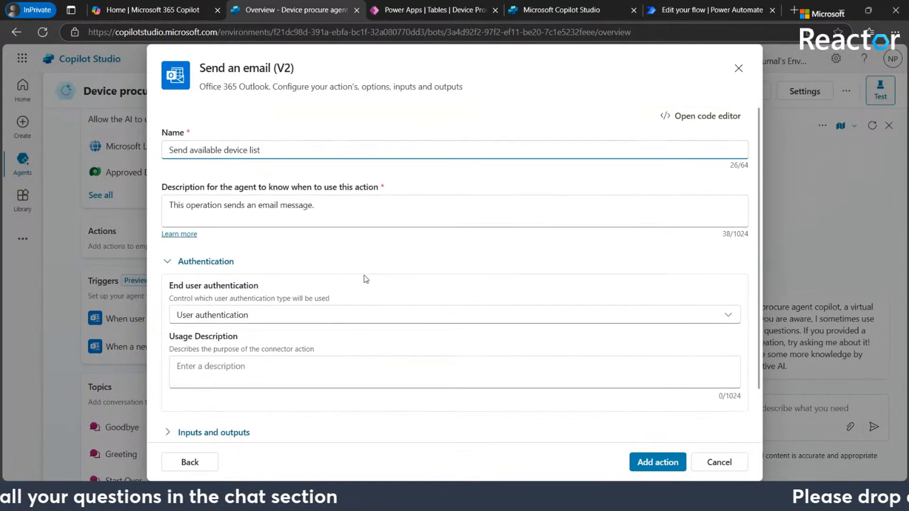
pyautogui.click(647, 463)
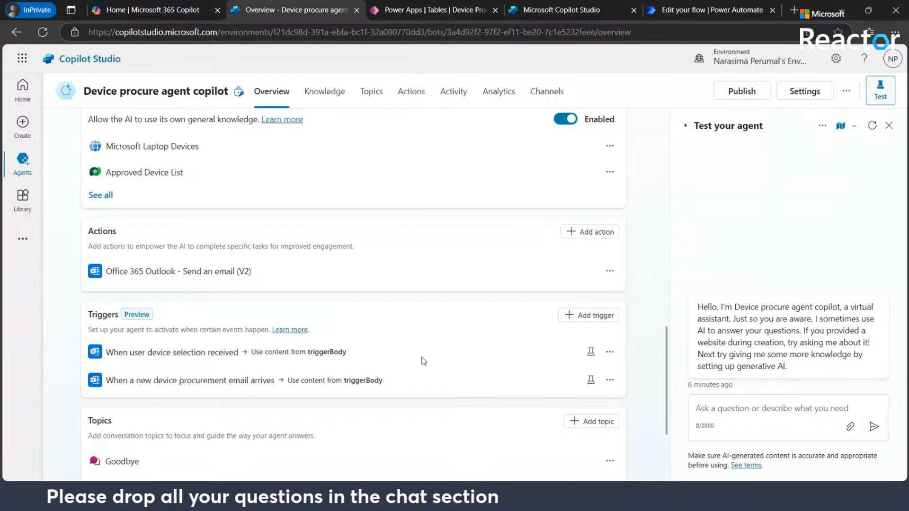
# - Open the newly added Office 365 Outlook email action and change its action name to "Send available device list"
pyautogui.click(182, 288)
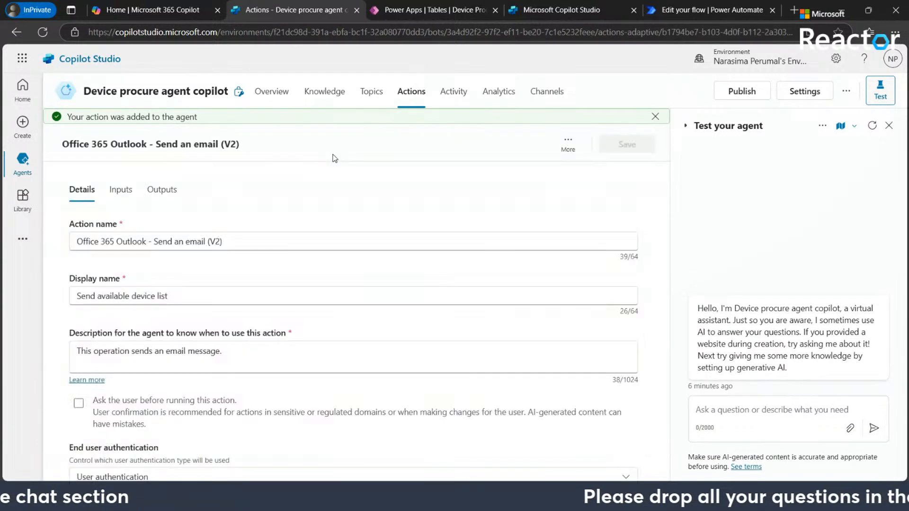
pyautogui.click(241, 245)
pyautogui.hotkey('ctrl', 'a')
pyautogui.hotkey('ctrl', 'v')
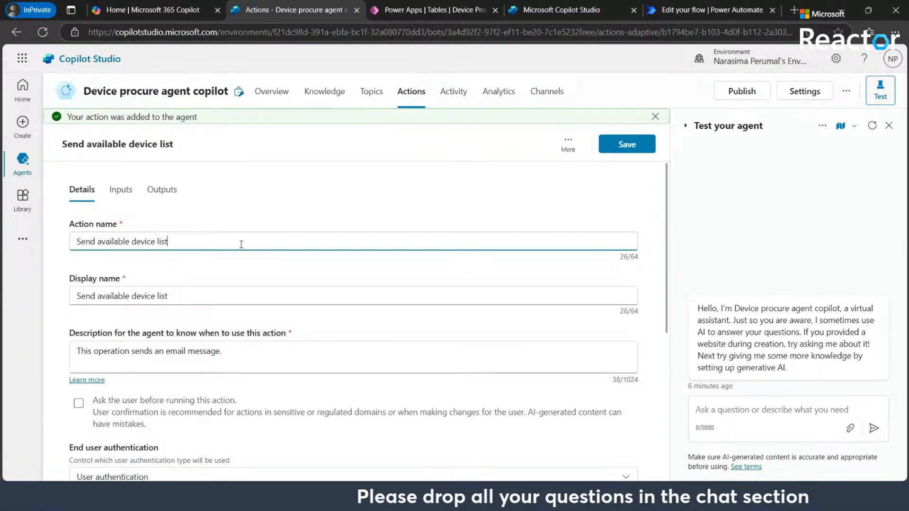
pyautogui.scroll(-5, 241, 244)
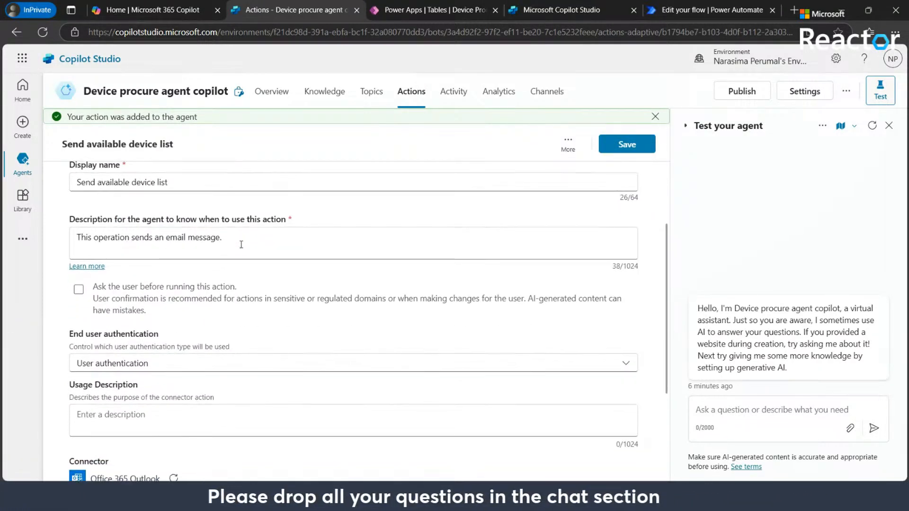
pyautogui.scroll(-1, 243, 248)
pyautogui.scroll(5, 241, 244)
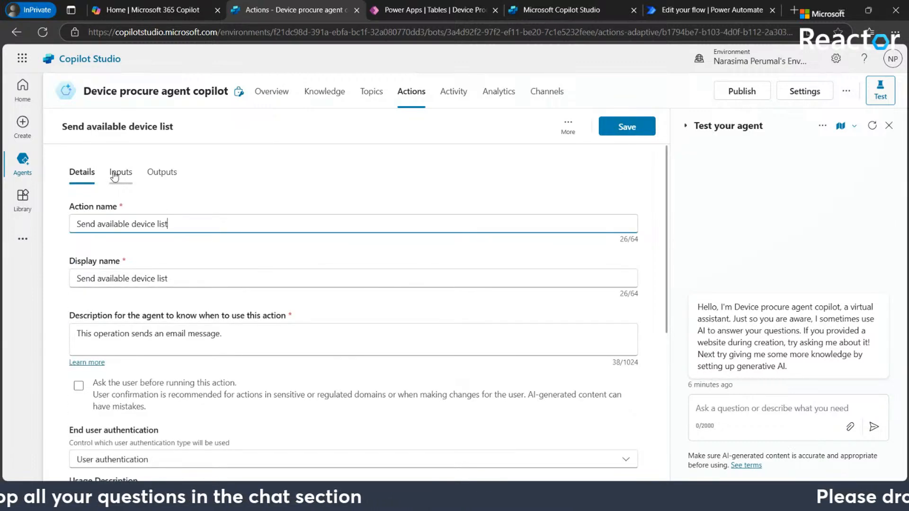
# - In the action's inputs, change how the agent fills the Subject to "Set as a value"
pyautogui.click(114, 176)
pyautogui.scroll(-3, 239, 294)
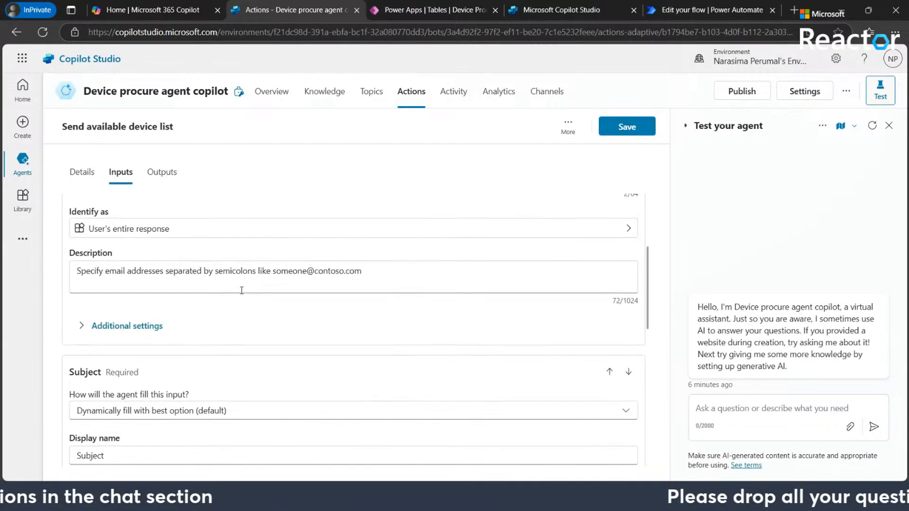
pyautogui.scroll(-1, 242, 291)
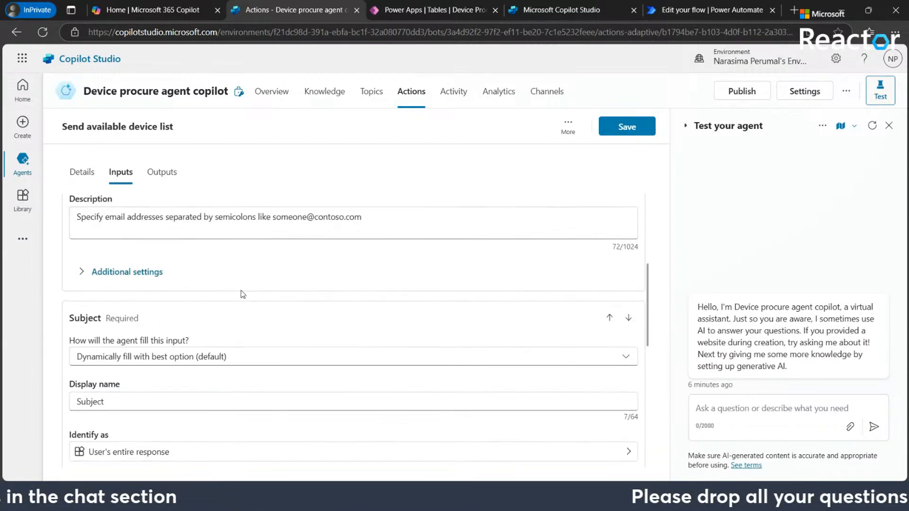
pyautogui.click(204, 357)
pyautogui.click(105, 401)
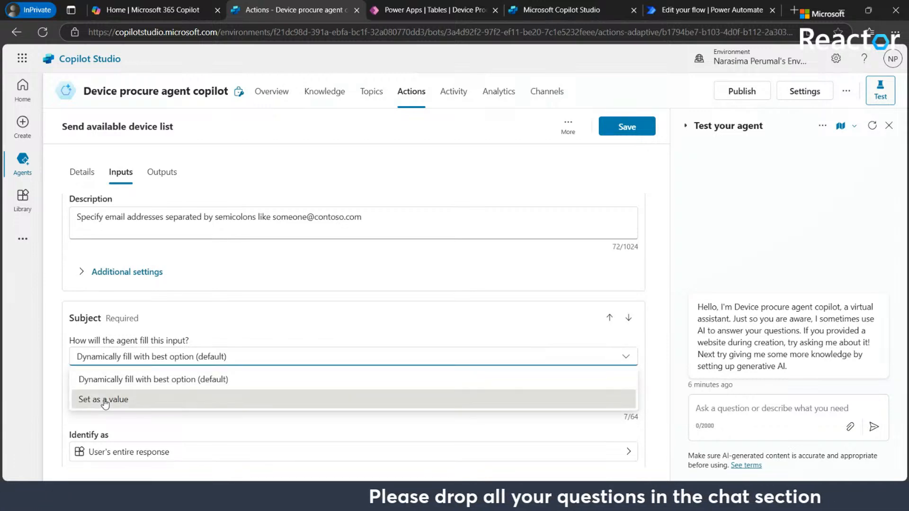
pyautogui.click(524, 288)
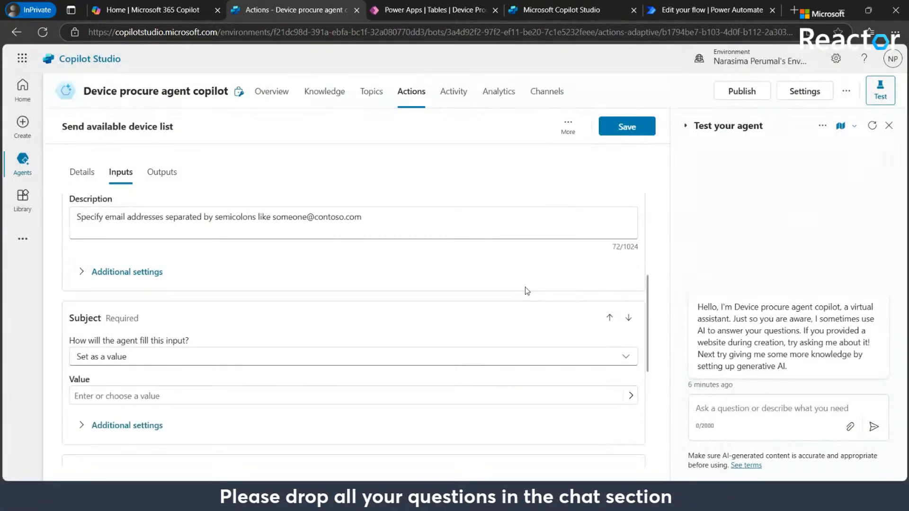
# - Enter "Available Devices for Selection" as the Subject value, copying the text from the TextPad notes
pyautogui.click(142, 395)
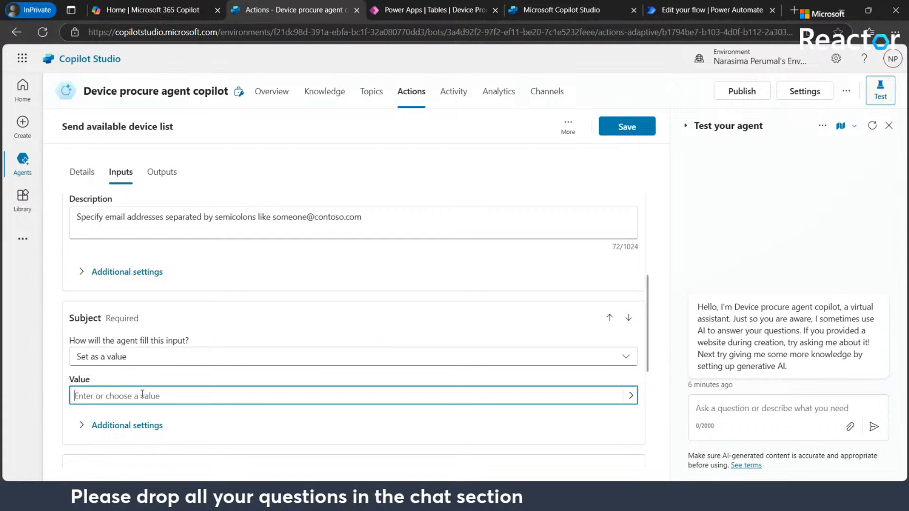
pyautogui.hotkey('alt', 'Tab')
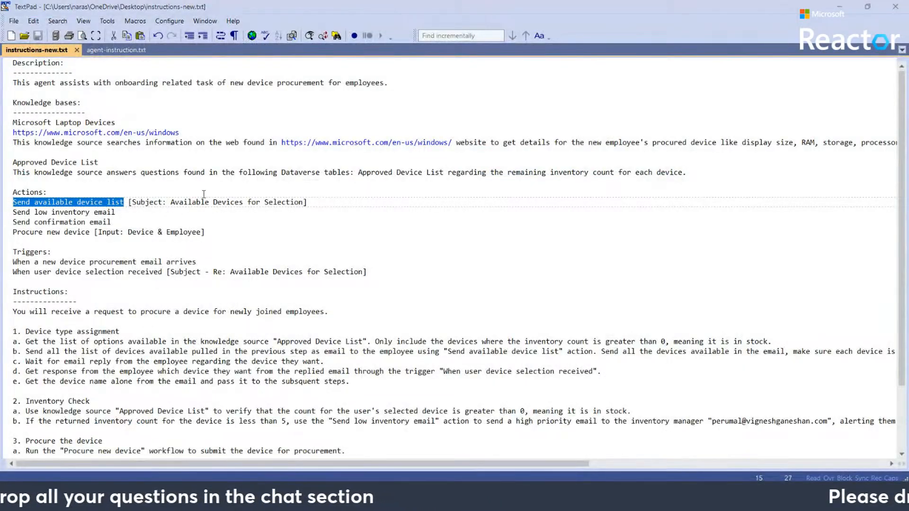
pyautogui.moveTo(171, 203); pyautogui.dragTo(307, 203)
pyautogui.hotkey('ctrl', 'c')
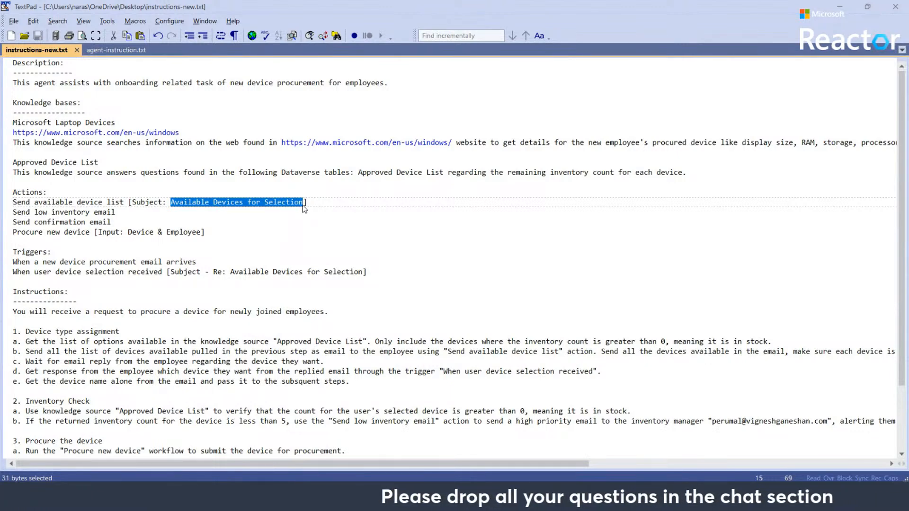
pyautogui.hotkey('alt', 'Tab')
pyautogui.hotkey('ctrl', 'v')
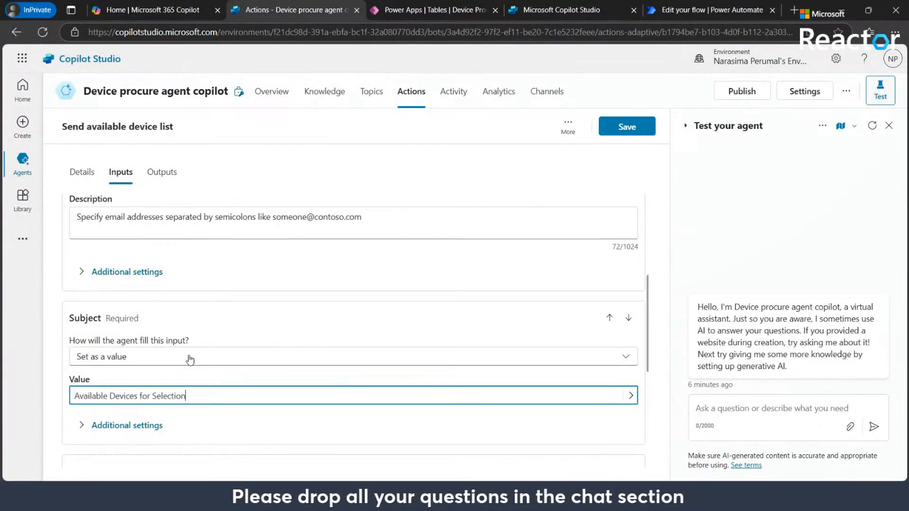
# - Save the "Send available device list" action and start adding another action from Office 365 Outlook's Send an email (V2)
pyautogui.click(614, 128)
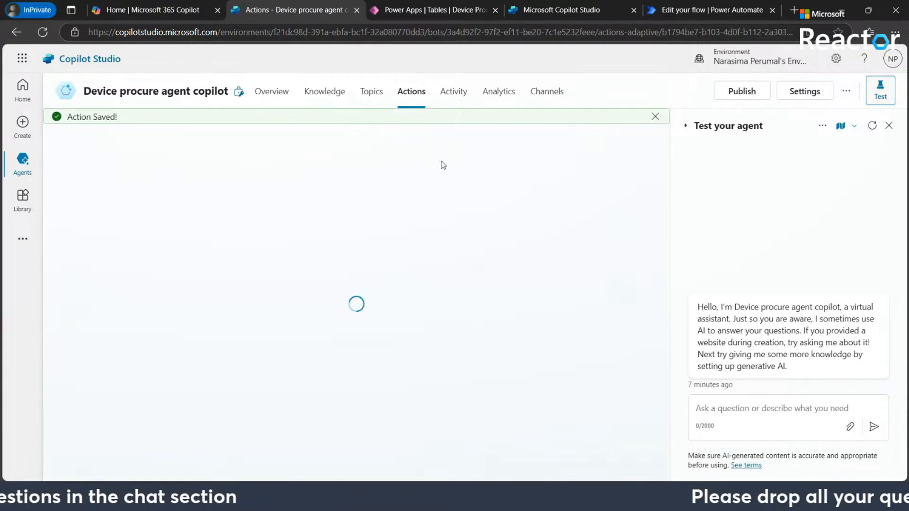
pyautogui.click(413, 103)
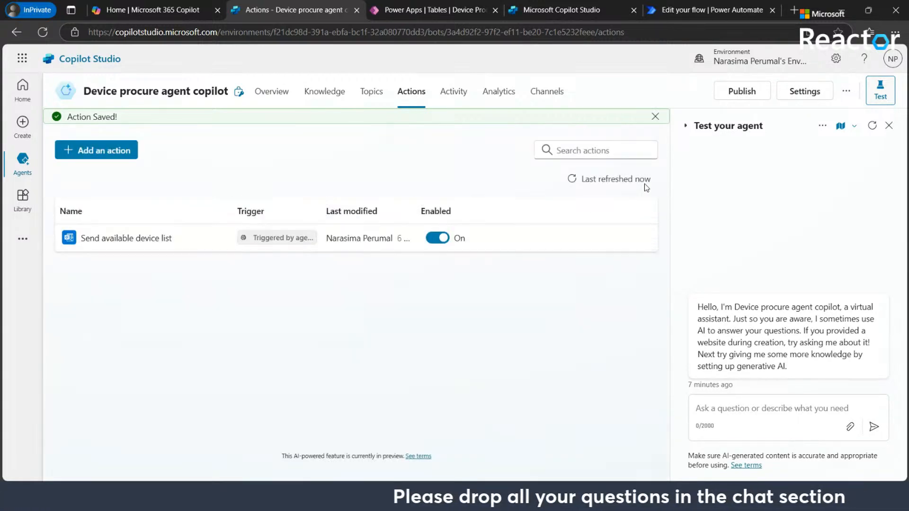
pyautogui.click(100, 156)
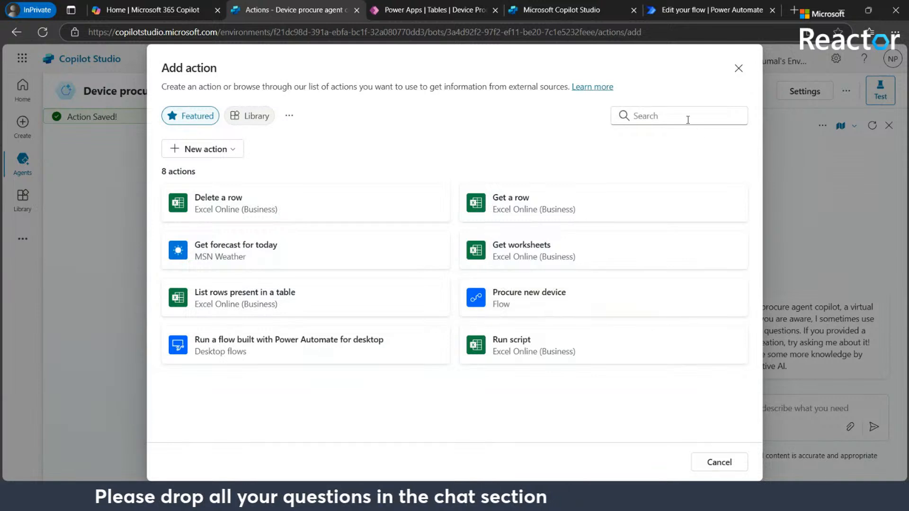
pyautogui.click(647, 117)
pyautogui.write('send an email')
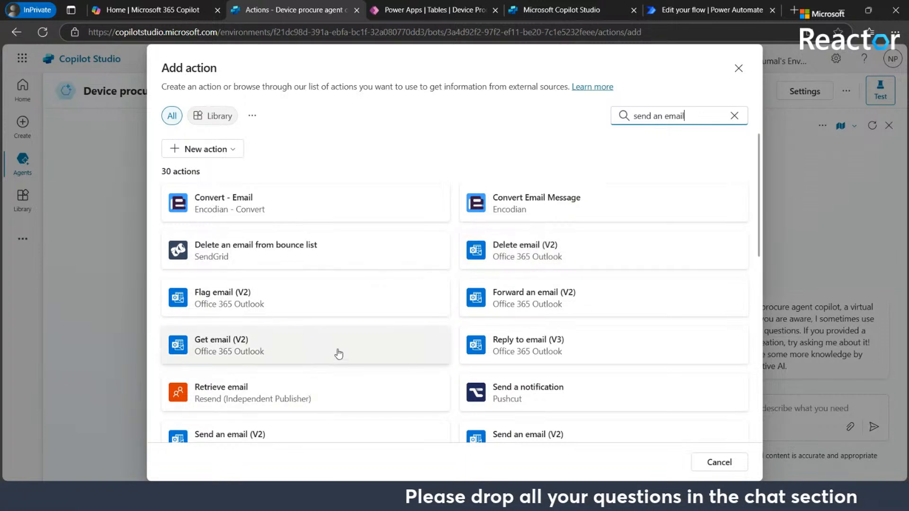
pyautogui.scroll(-1, 339, 354)
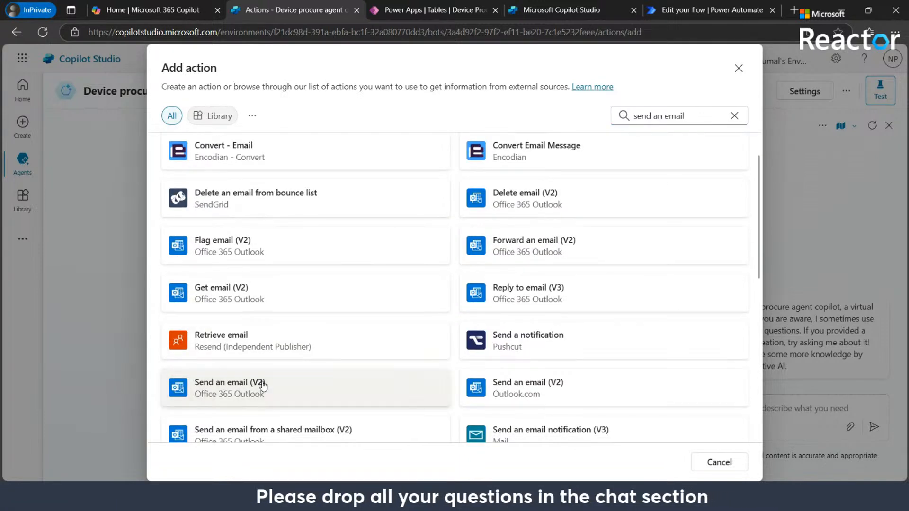
pyautogui.click(263, 386)
# - Name the Send an email (V2) action "Send low inventory email", copied from the TextPad notes, and add it to the agent
pyautogui.hotkey('alt', 'Tab')
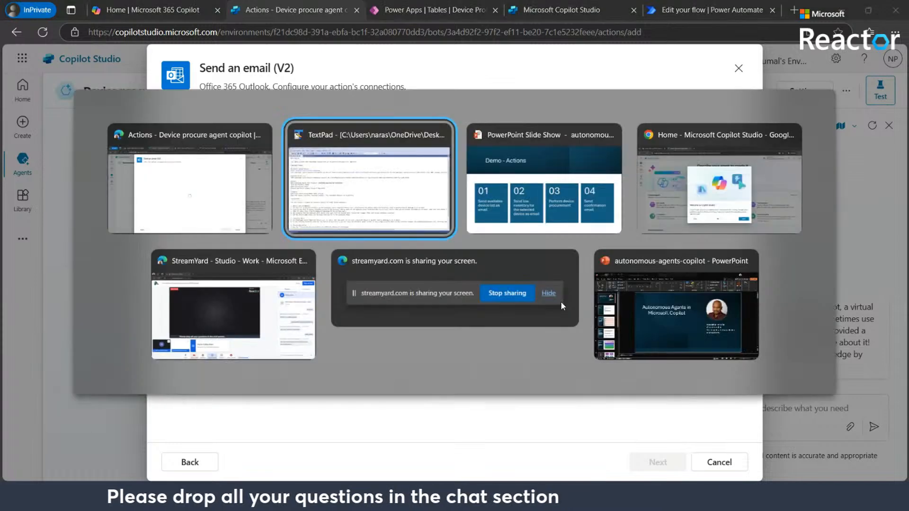
pyautogui.moveTo(14, 212); pyautogui.dragTo(109, 213)
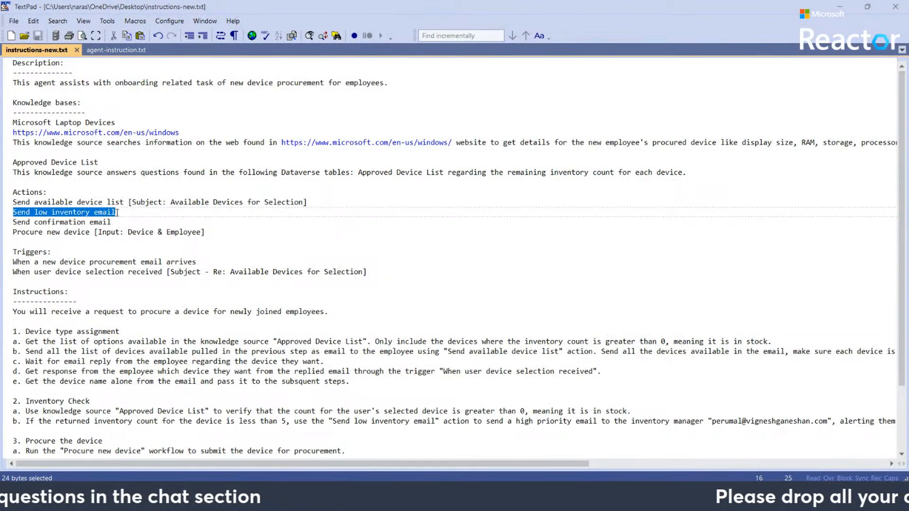
pyautogui.hotkey('alt', 'Tab')
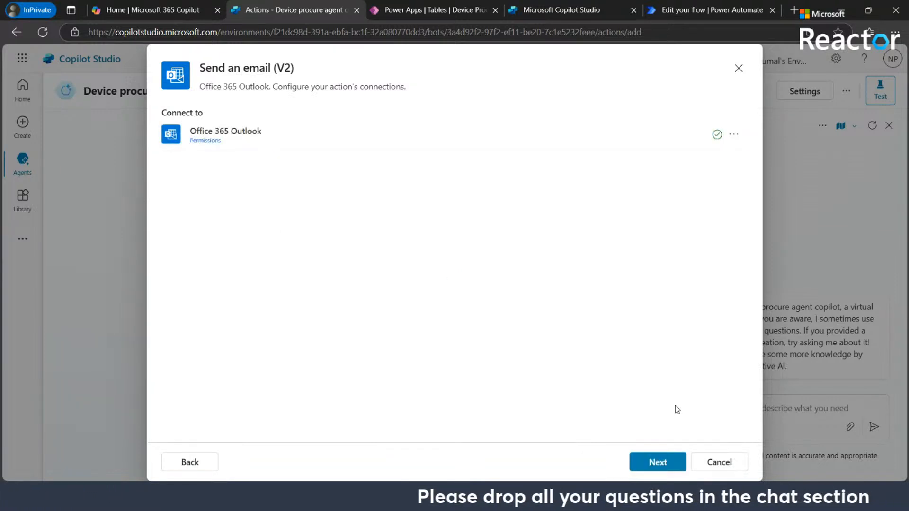
pyautogui.click(666, 463)
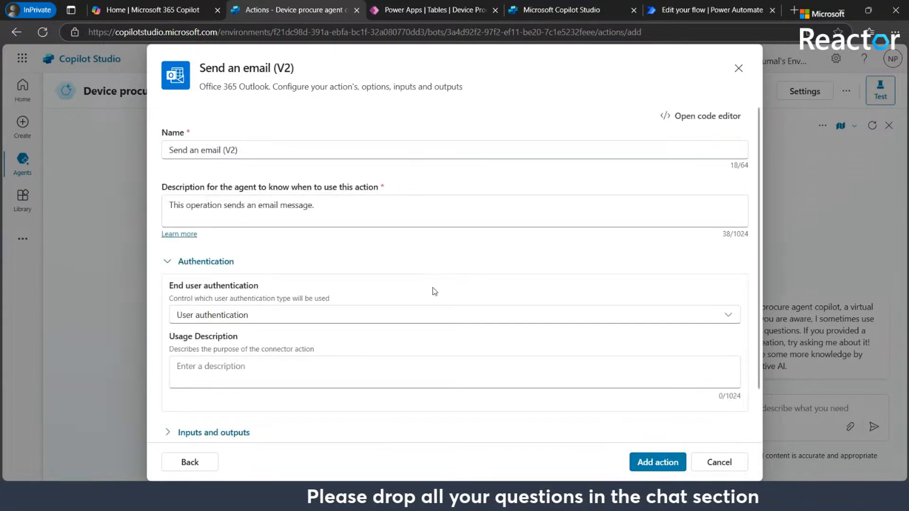
pyautogui.tripleClick(301, 150)
pyautogui.write('Send low inventory email')
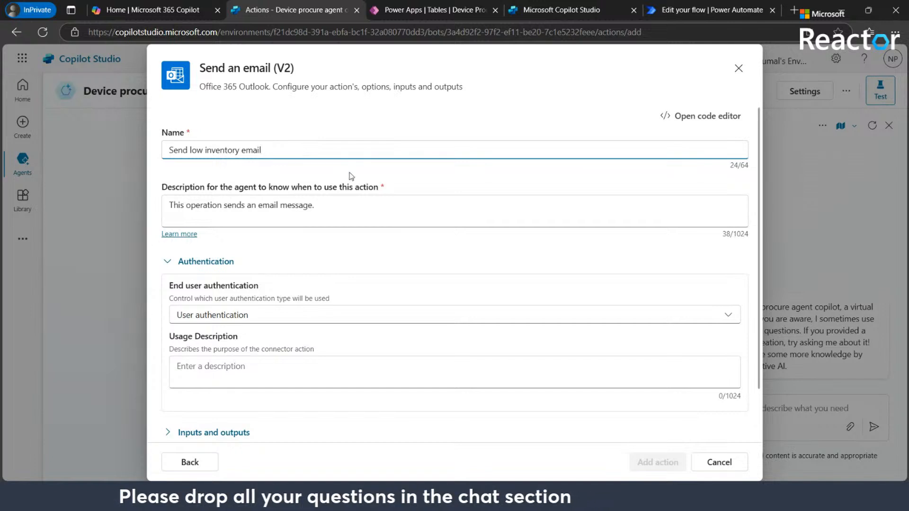
pyautogui.click(656, 463)
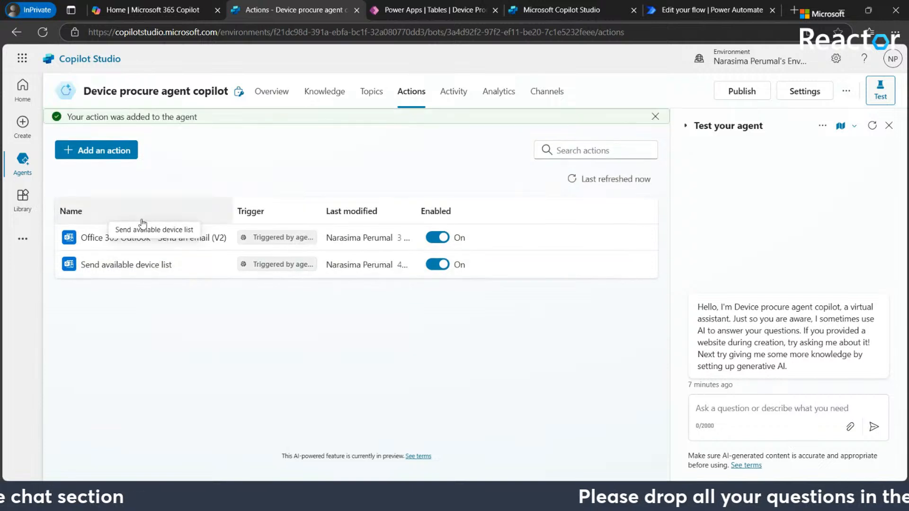
# - Open the newly added Office 365 Outlook email action, change its action name to "Send low inventory email" and save it
pyautogui.click(101, 239)
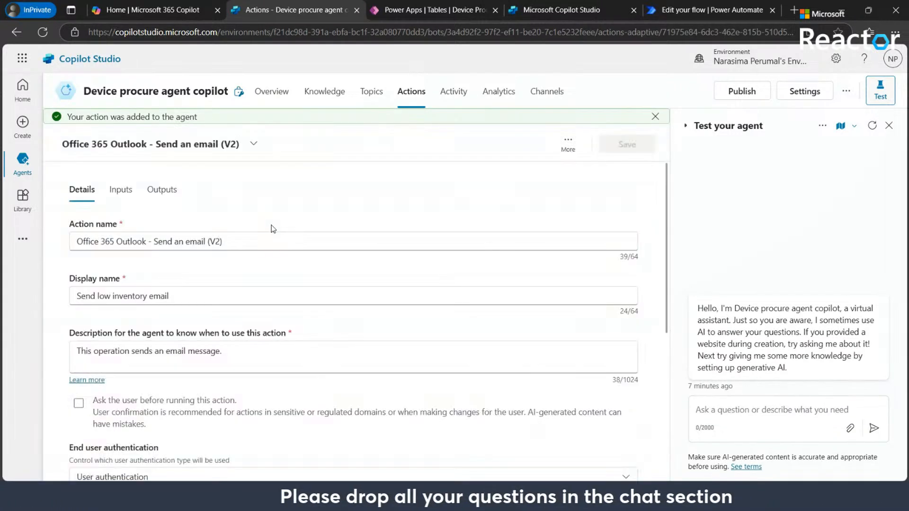
pyautogui.click(241, 239)
pyautogui.hotkey('ctrl', 'a')
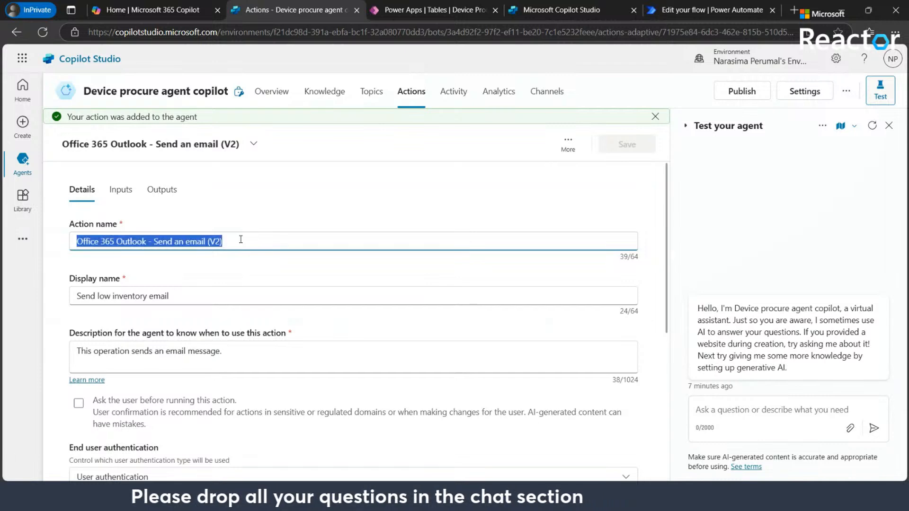
pyautogui.write('Send low inventory email')
pyautogui.click(651, 147)
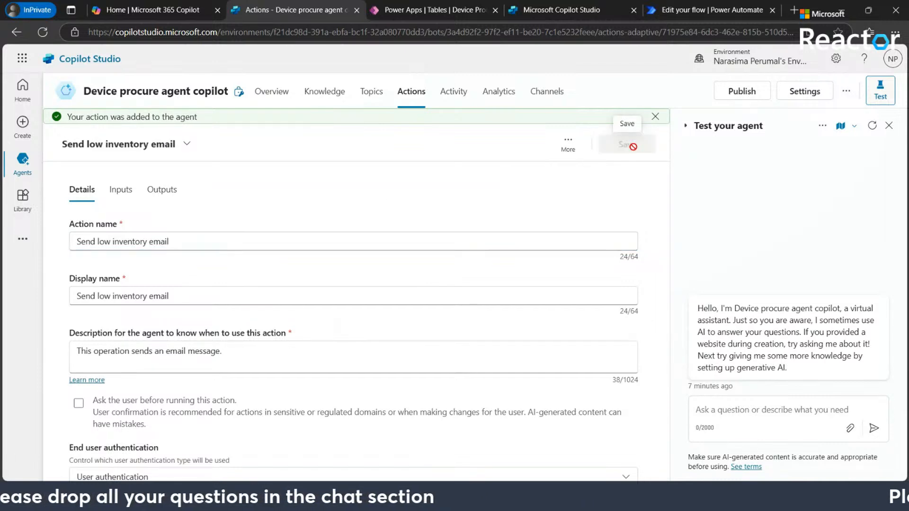
# - Copy the action name "Send confirmation email" from the TextPad notes and return to Copilot Studio
pyautogui.hotkey('alt', 'Tab')
pyautogui.moveTo(131, 223); pyautogui.dragTo(12, 226)
pyautogui.hotkey('ctrl', 'c')
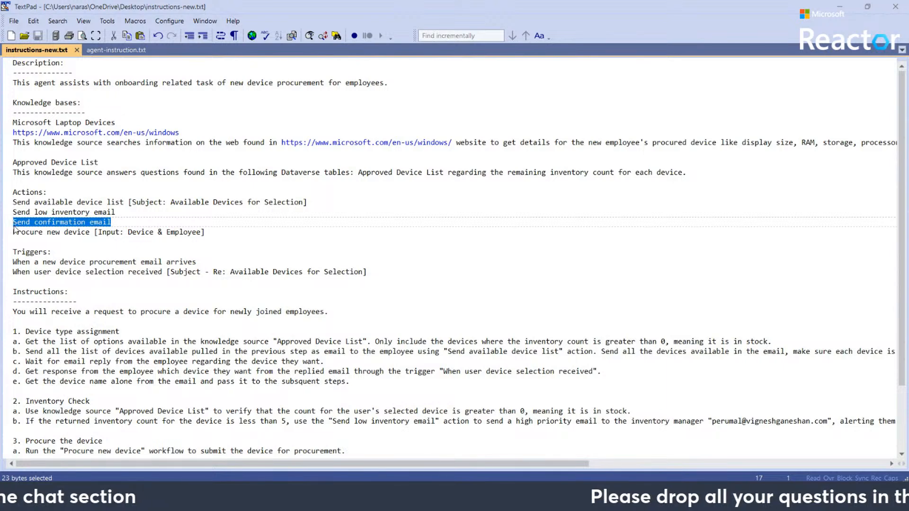
pyautogui.hotkey('alt', 'Tab')
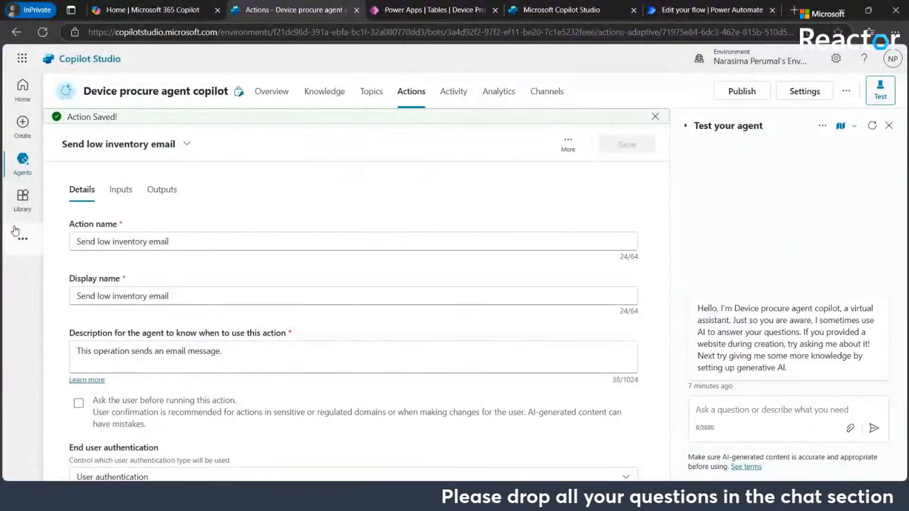
# - Start adding a third Office 365 Outlook Send an email (V2) action to the agent, using the existing Outlook connection
pyautogui.click(411, 105)
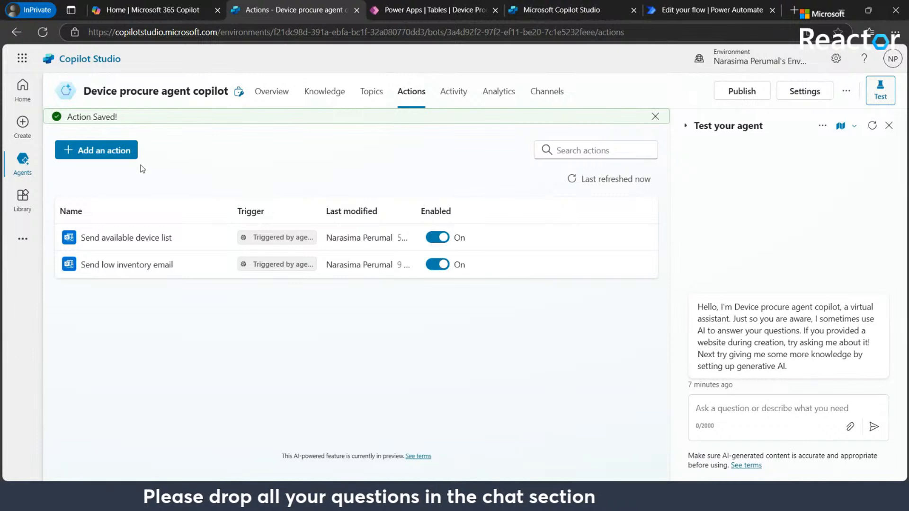
pyautogui.click(120, 150)
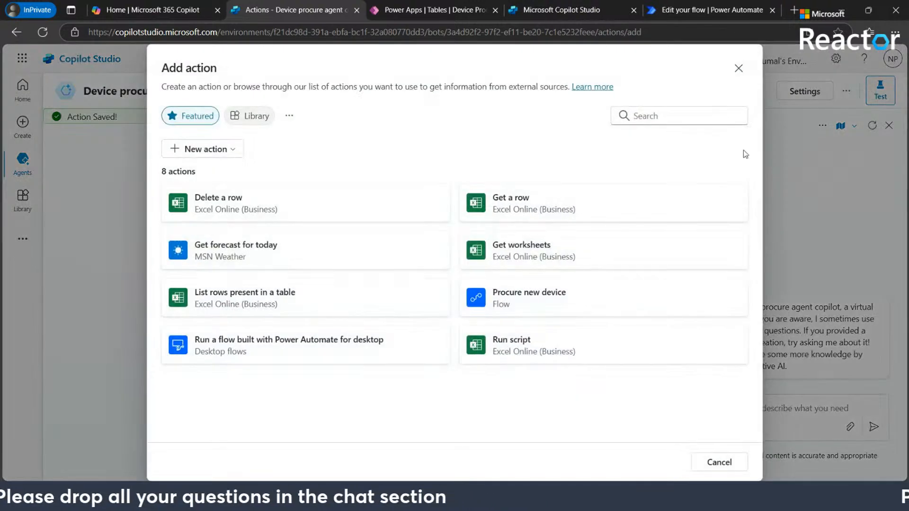
pyautogui.click(681, 121)
pyautogui.write('send an email')
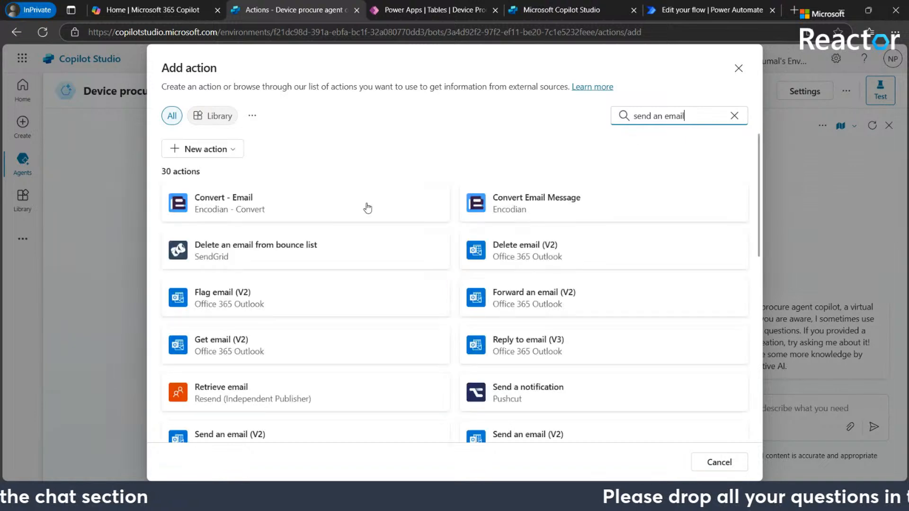
pyautogui.scroll(-1, 315, 371)
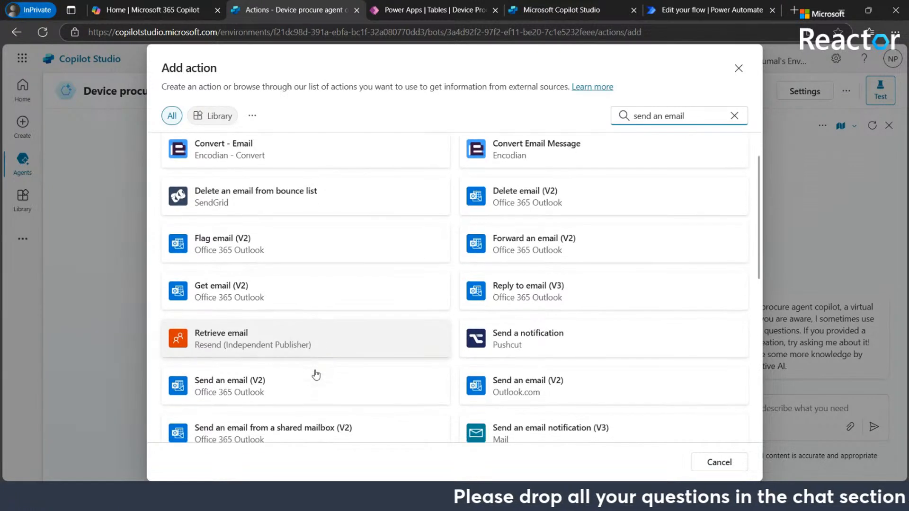
pyautogui.click(345, 385)
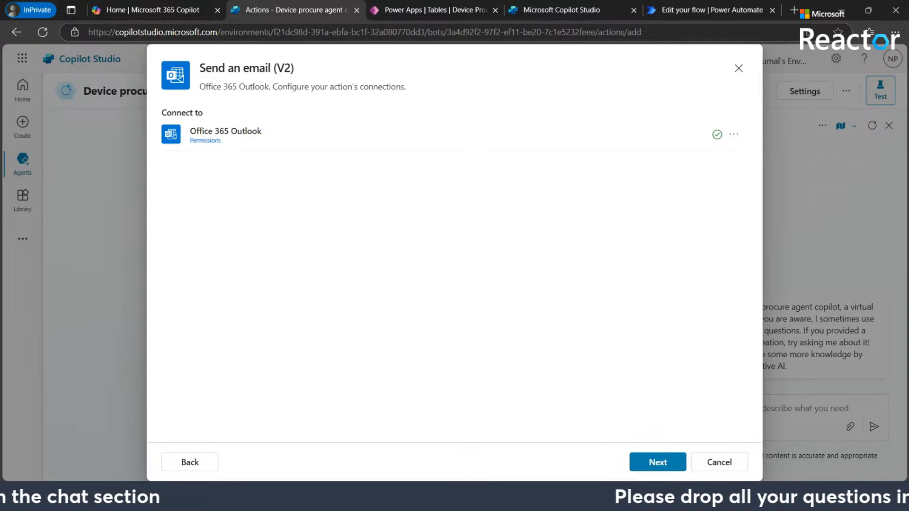
pyautogui.click(657, 462)
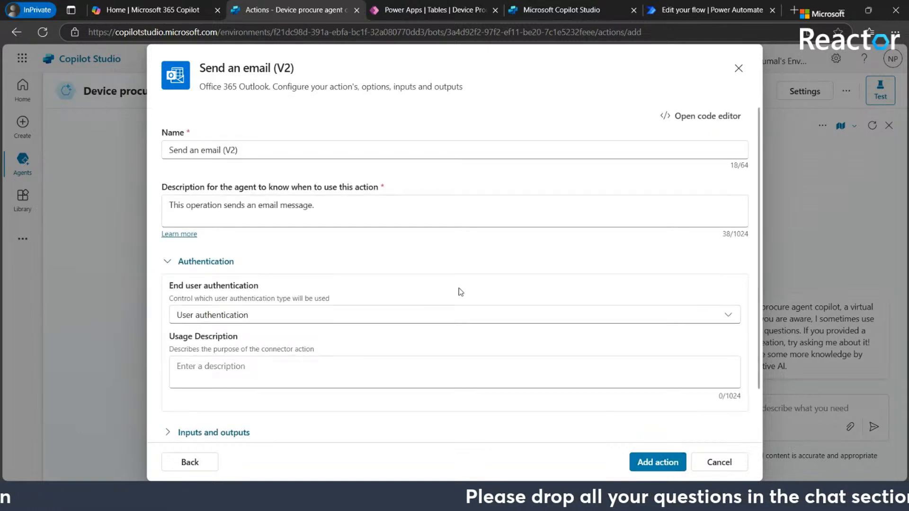
# - Name the new email action "Send confirmation email" and add it to the agent
pyautogui.tripleClick(319, 148)
pyautogui.hotkey('ctrl', 'v')
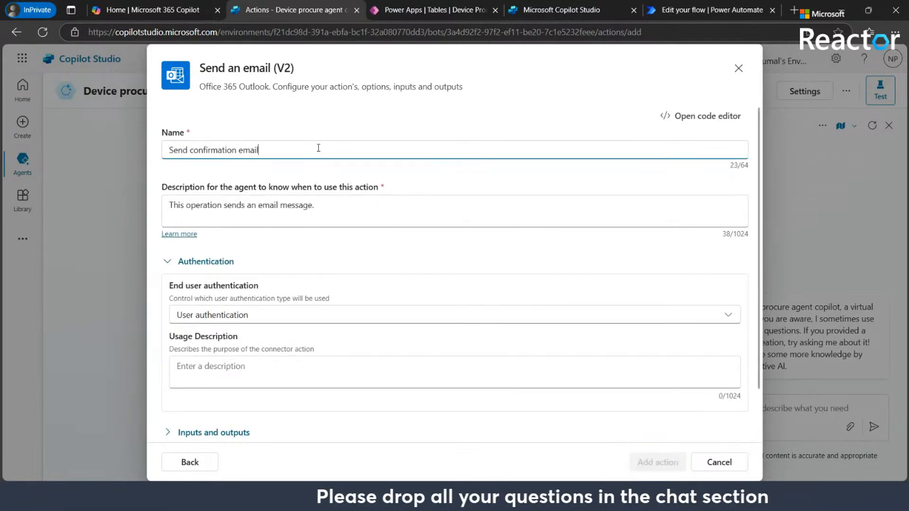
pyautogui.scroll(-2, 637, 331)
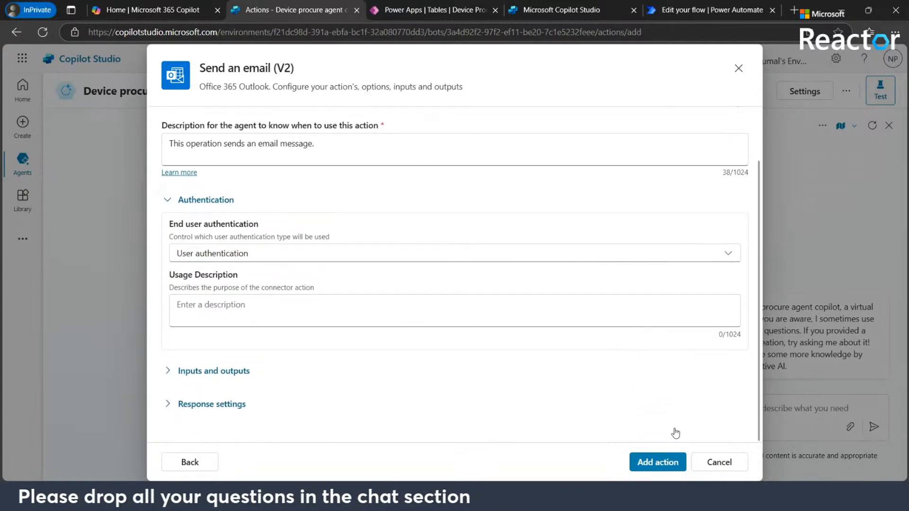
pyautogui.click(659, 463)
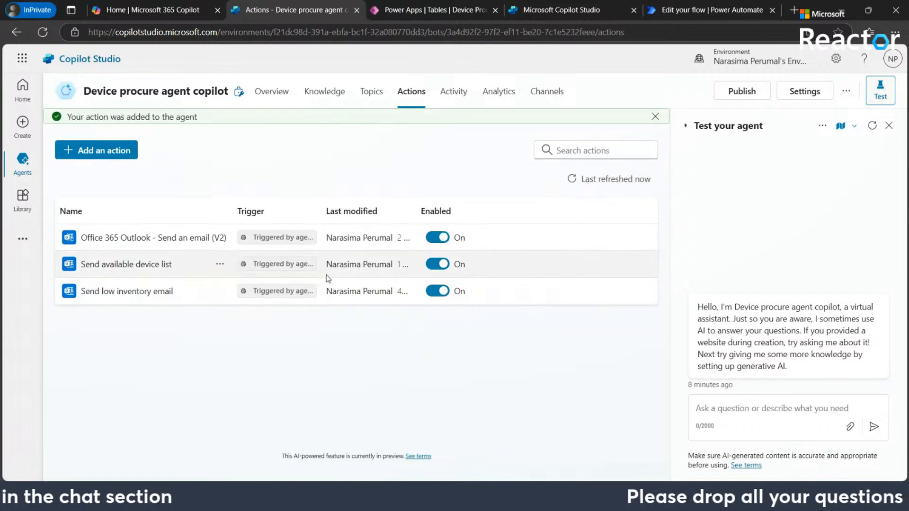
# - Open the newly added Office 365 Outlook email action, change its action name to "Send confirmation email" and save it
pyautogui.click(137, 237)
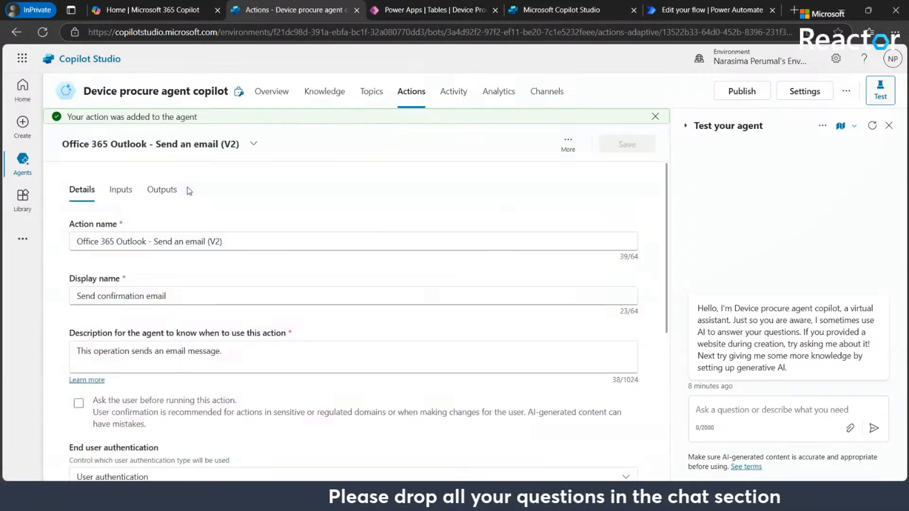
pyautogui.tripleClick(245, 237)
pyautogui.hotkey('ctrl', 'v')
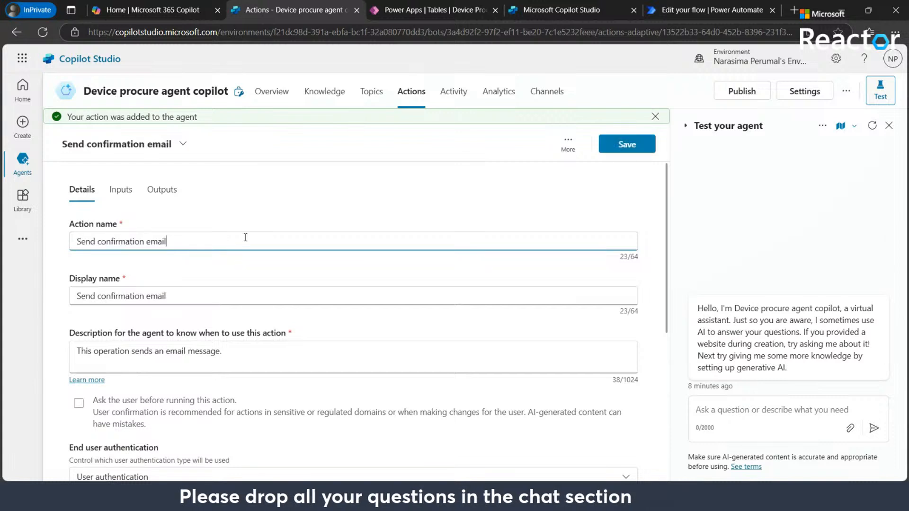
pyautogui.click(612, 146)
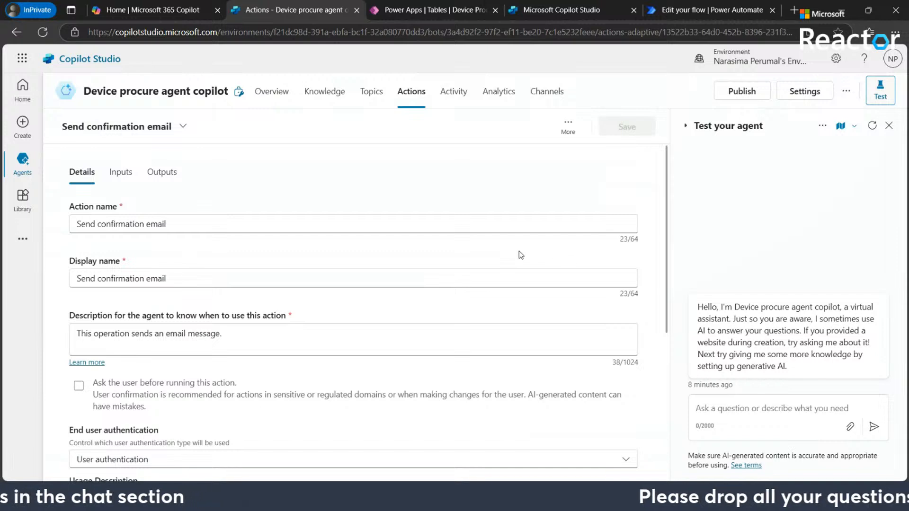
# - Start creating a new Power Automate flow as another action for the agent
pyautogui.click(418, 97)
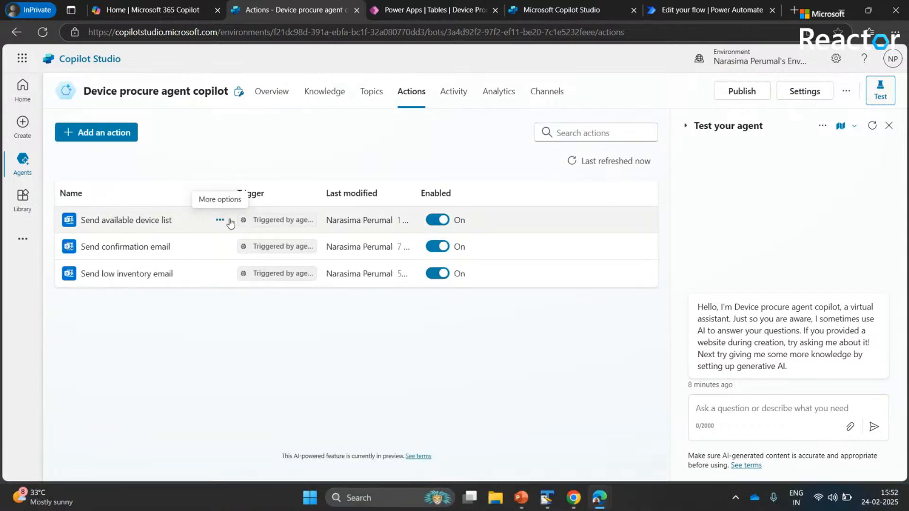
pyautogui.click(105, 135)
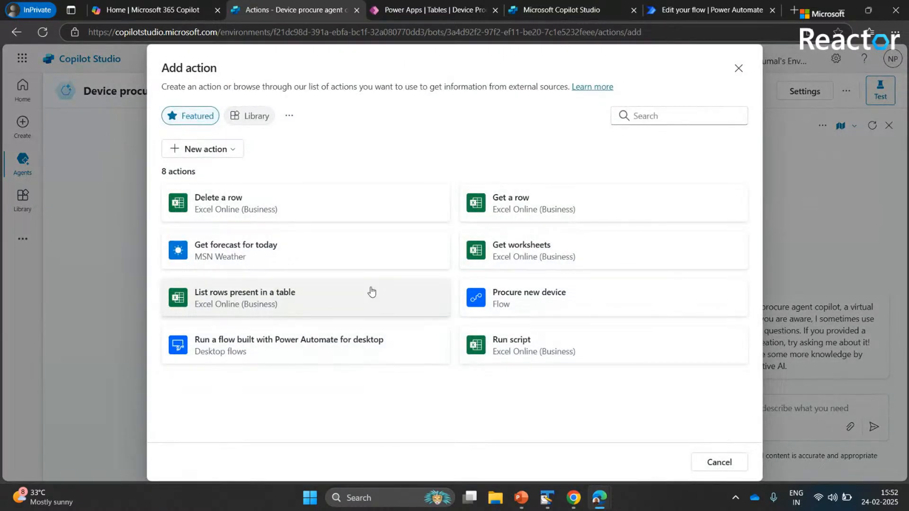
pyautogui.click(230, 156)
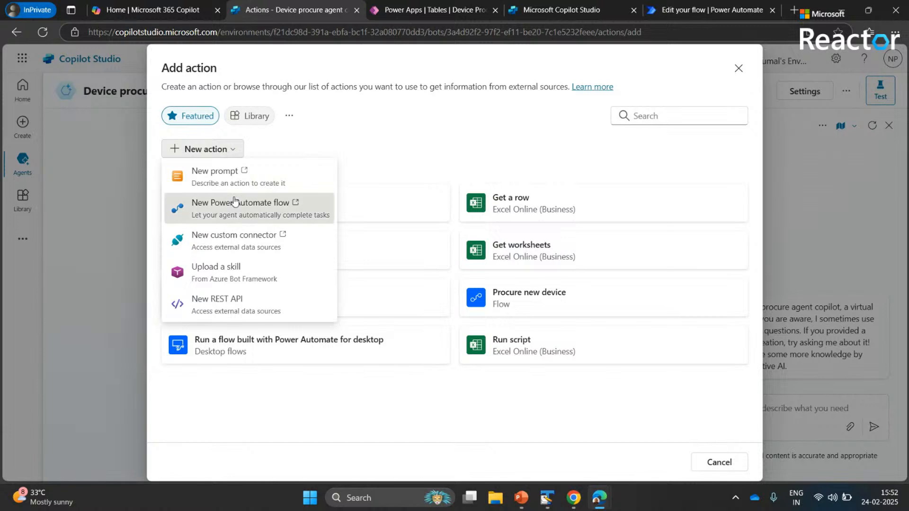
pyautogui.click(235, 201)
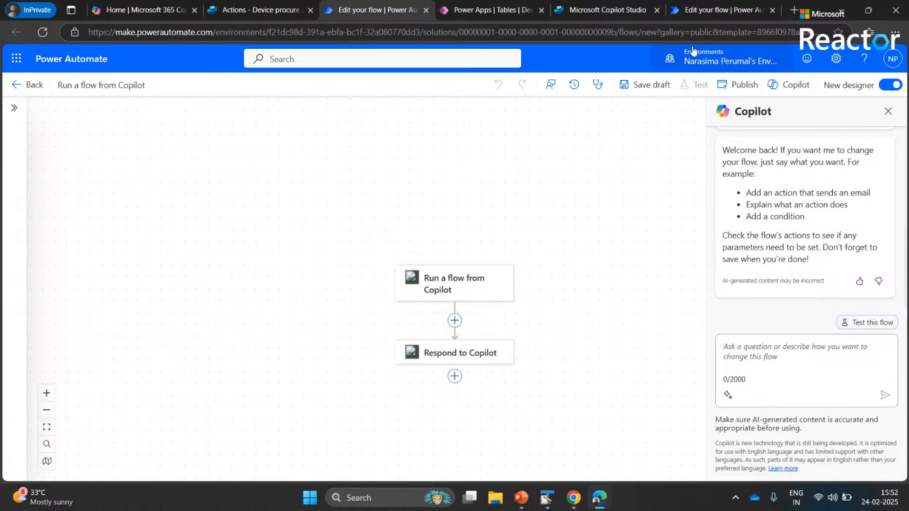
# - Switch to Power Apps and examine the Device Procurement table's properties, columns and data
pyautogui.click(606, 5)
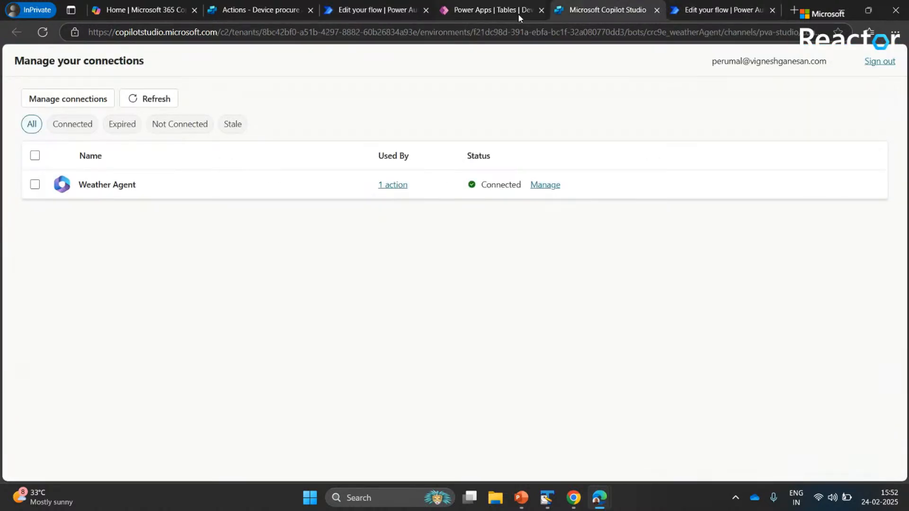
pyautogui.click(499, 12)
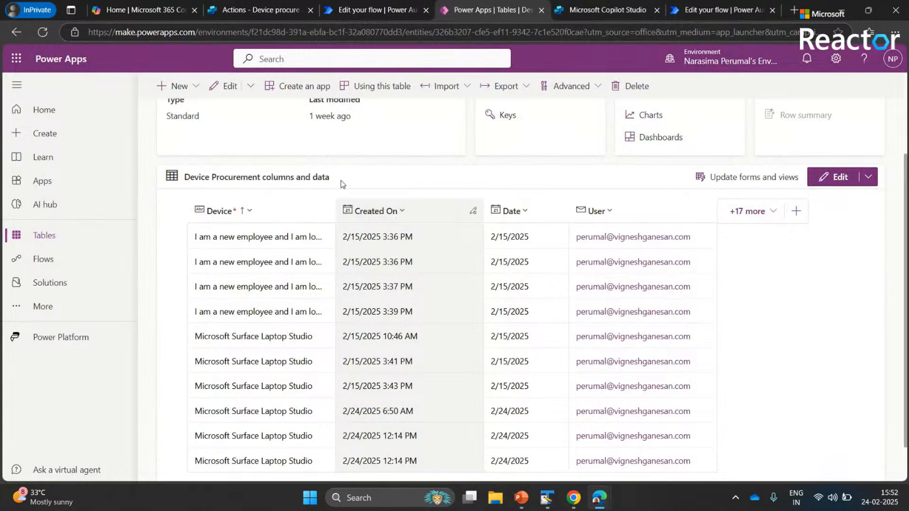
pyautogui.scroll(3, 377, 133)
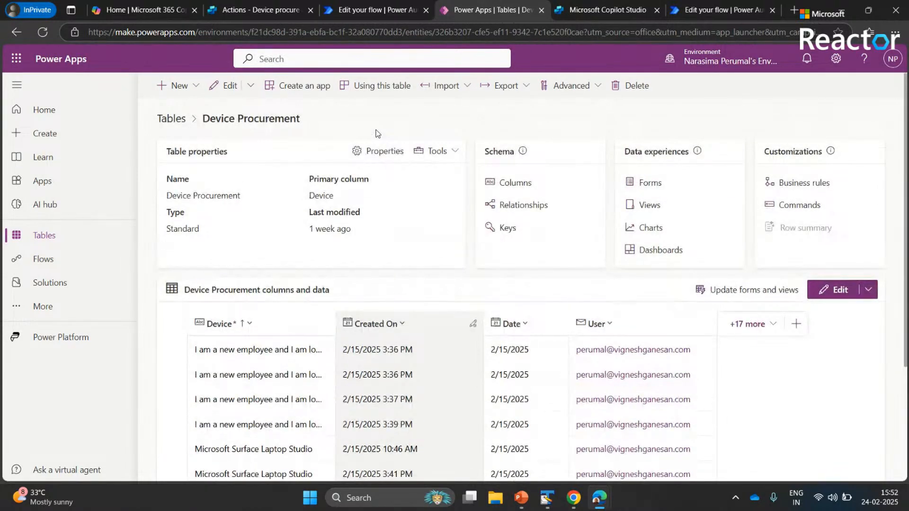
# - Switch to the Power Automate flow and add a text input named "Device" to the Run a flow from Copilot trigger
pyautogui.scroll(-3, 378, 133)
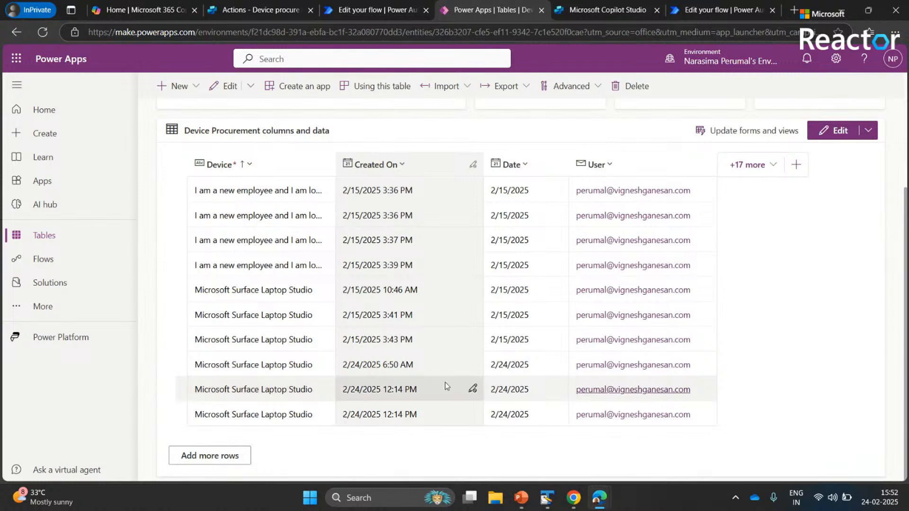
pyautogui.click(369, 9)
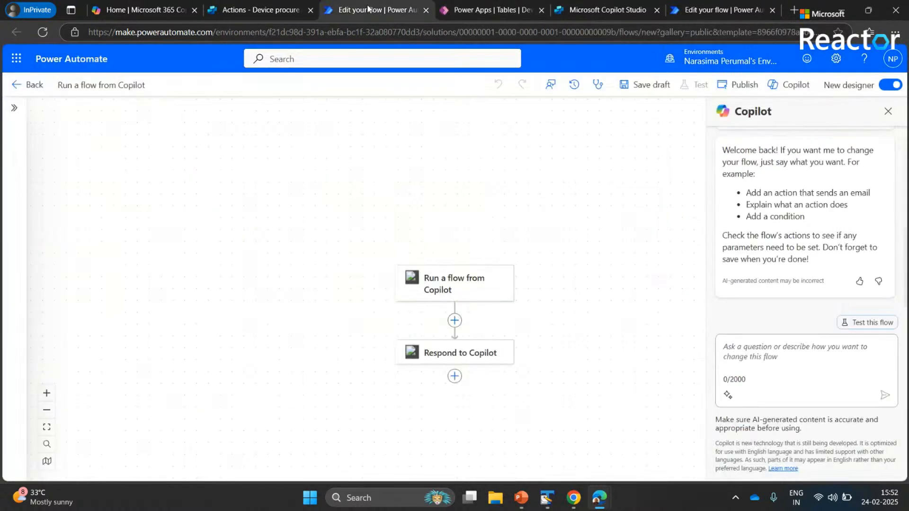
pyautogui.click(459, 284)
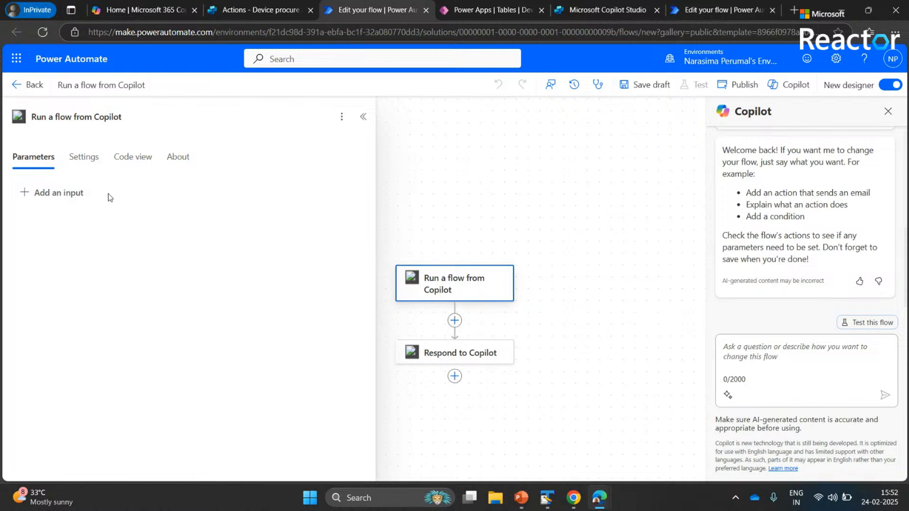
pyautogui.click(70, 193)
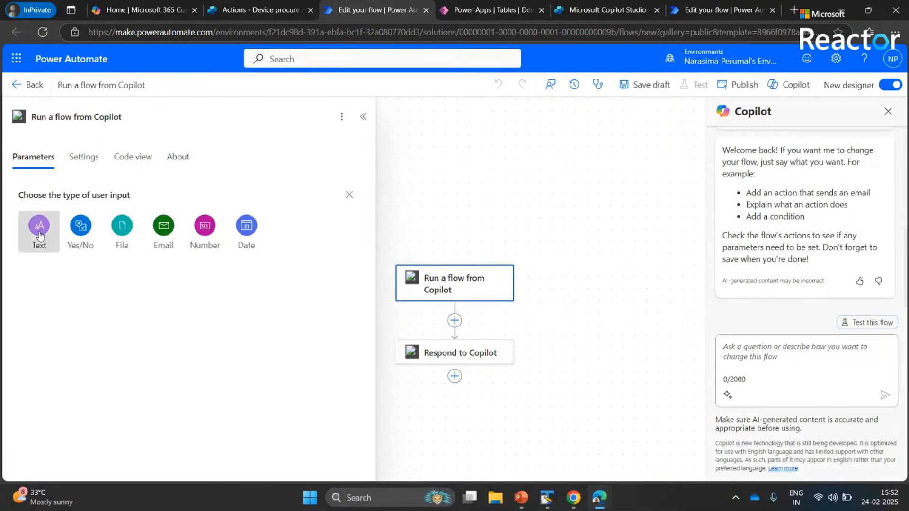
pyautogui.click(39, 232)
pyautogui.doubleClick(64, 189)
pyautogui.write('Device')
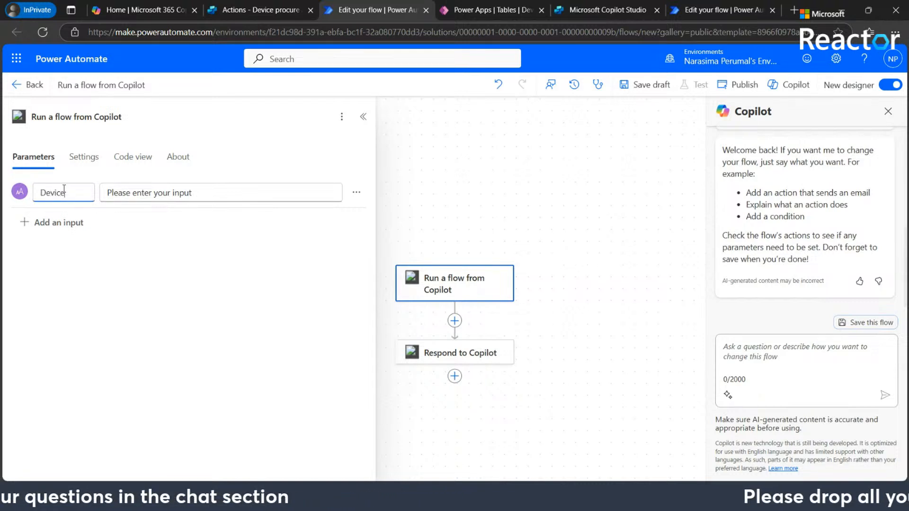
# - Add a second text input named "Employee" to the Run a flow from Copilot trigger
pyautogui.click(46, 221)
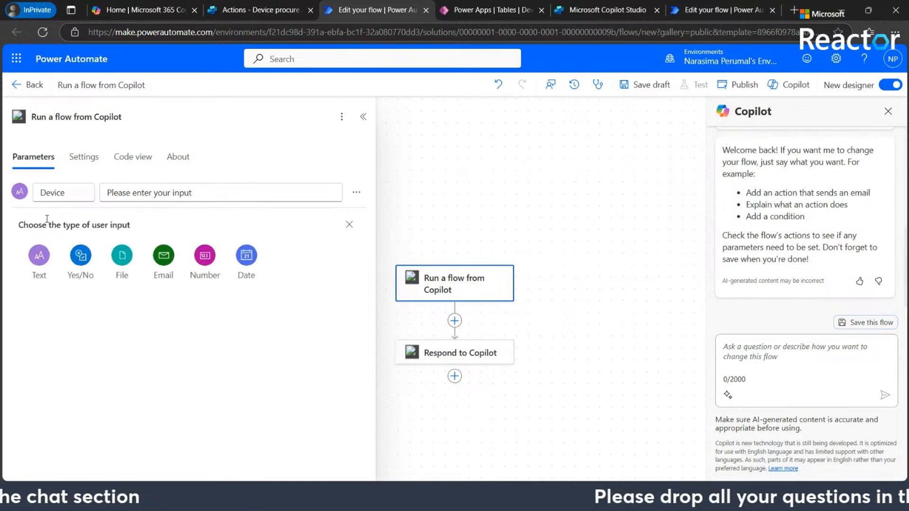
pyautogui.click(39, 256)
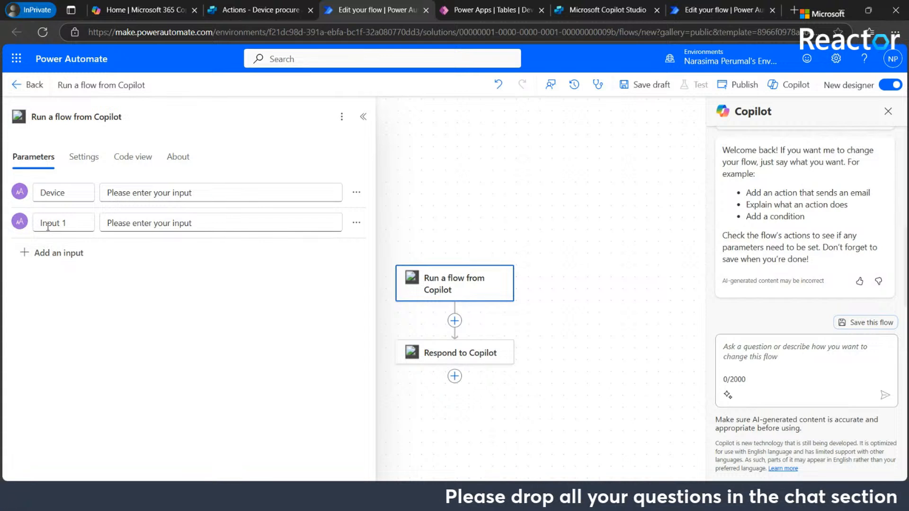
pyautogui.doubleClick(48, 224)
pyautogui.write('Employee')
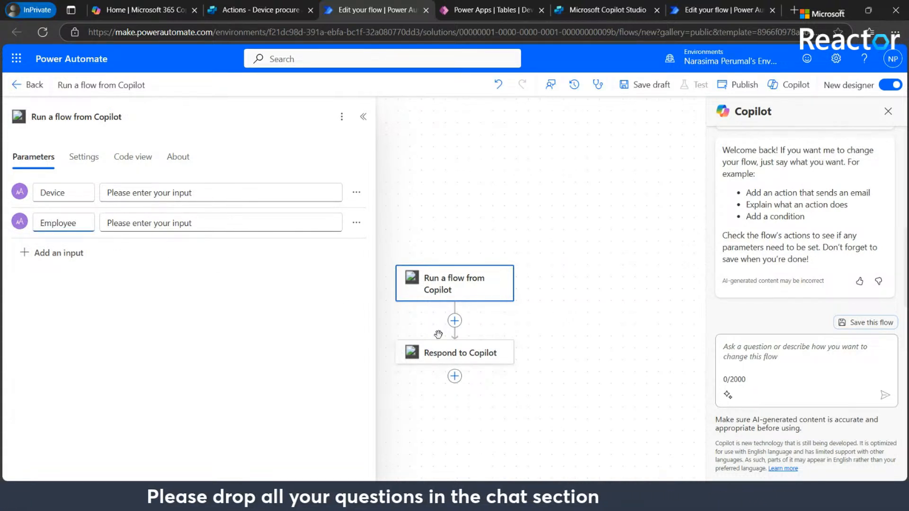
# - Insert a Microsoft Dataverse "Add a new row" action before Respond to Copilot and set its table to Device Procurements
pyautogui.click(456, 322)
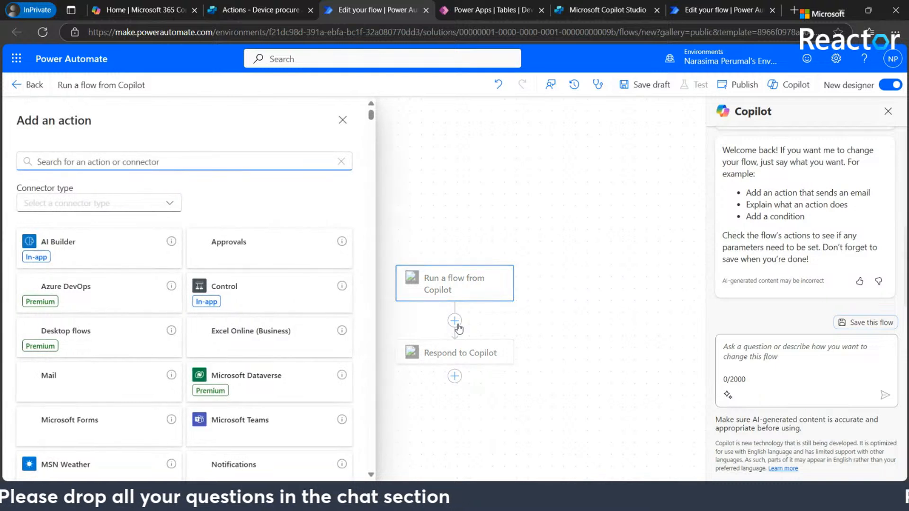
pyautogui.write('add a new row')
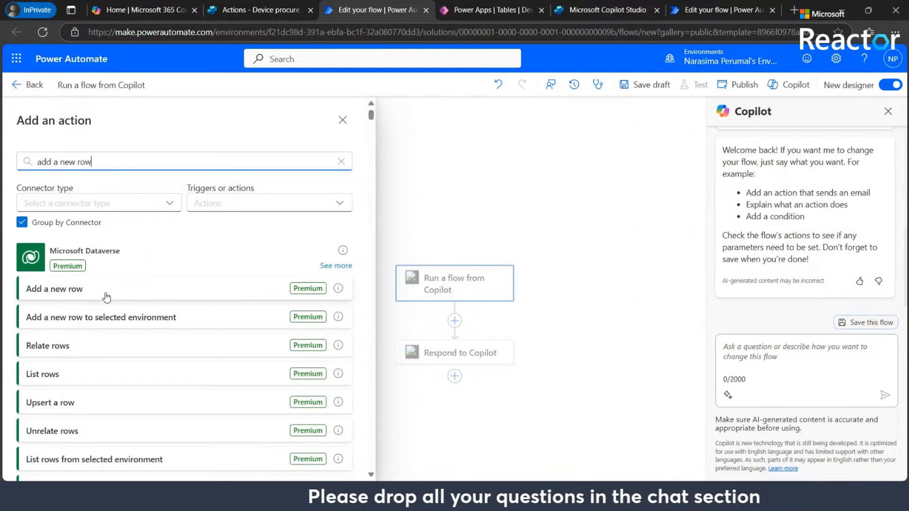
pyautogui.click(61, 292)
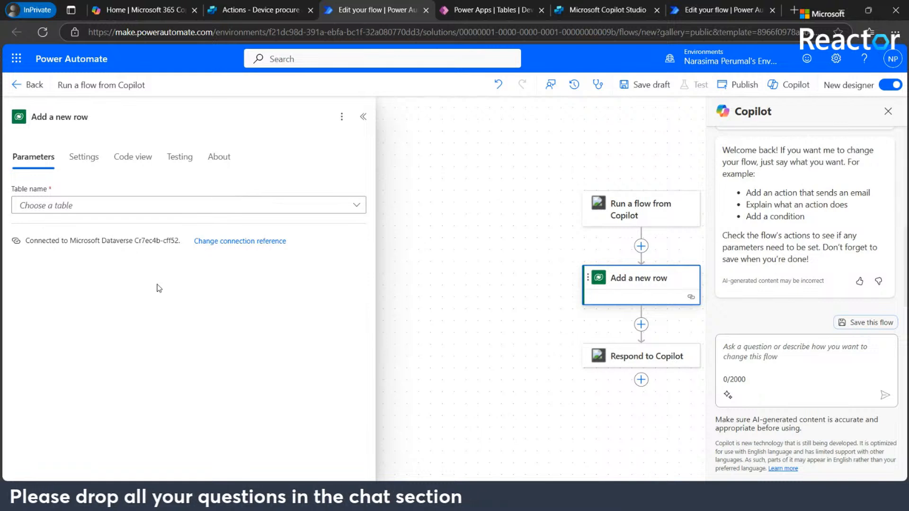
pyautogui.click(286, 205)
pyautogui.write('device')
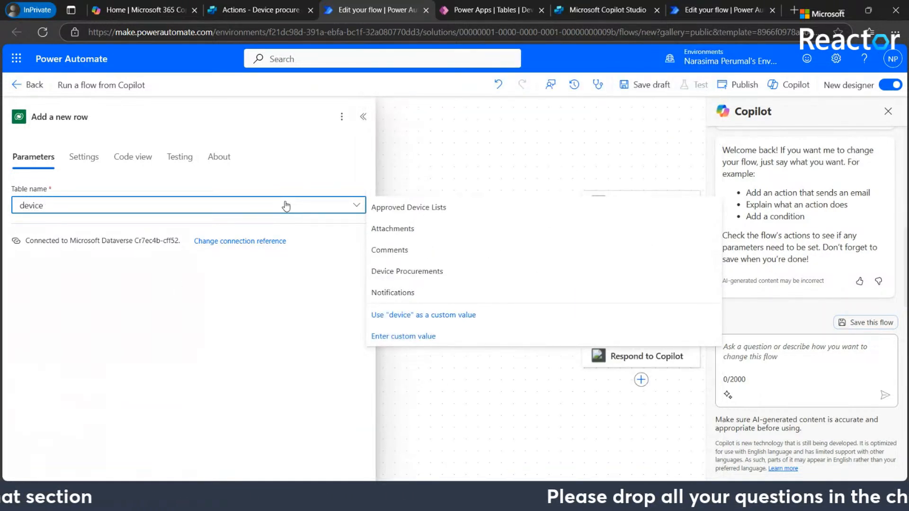
pyautogui.click(417, 271)
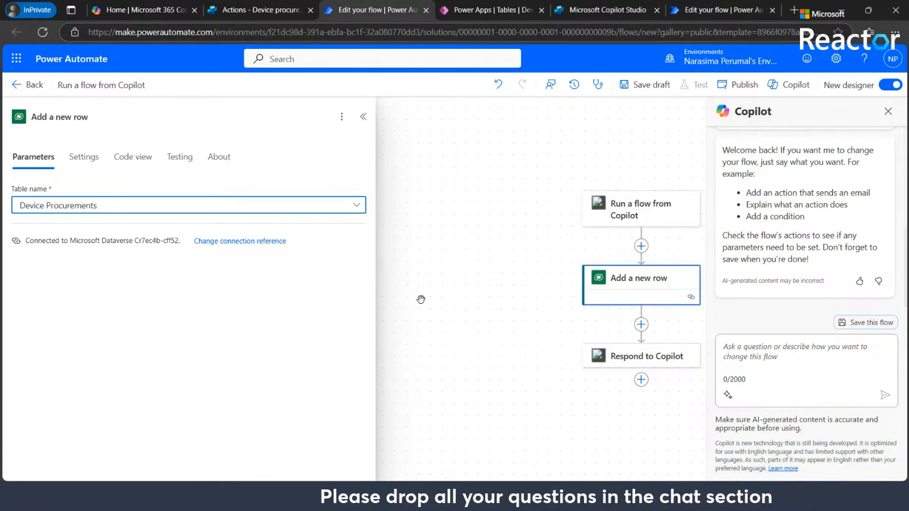
# - Fill the new row's Device field with the trigger's Device input as dynamic content
pyautogui.click(235, 242)
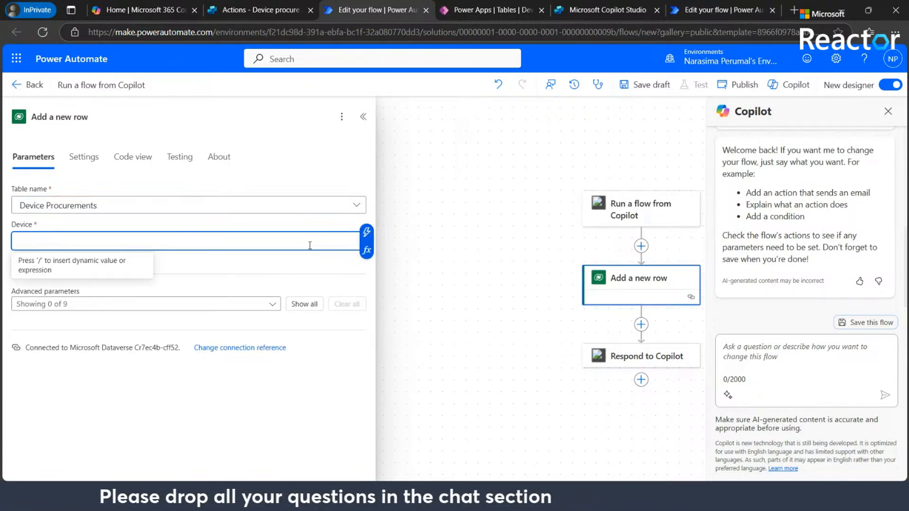
pyautogui.click(368, 251)
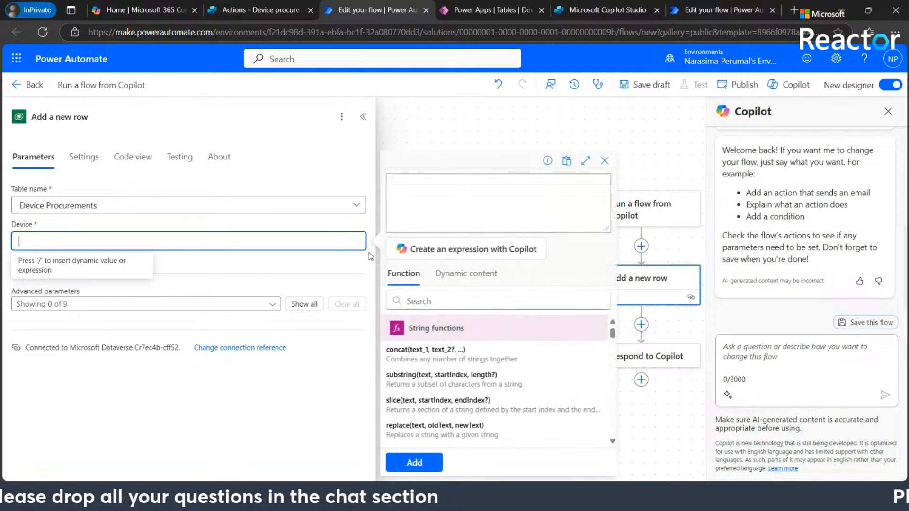
pyautogui.click(467, 284)
pyautogui.scroll(-3, 488, 379)
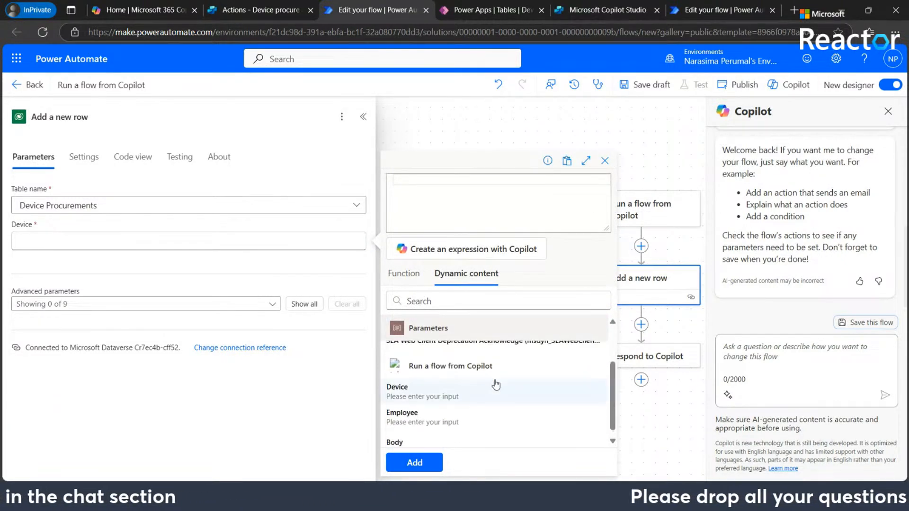
pyautogui.click(413, 394)
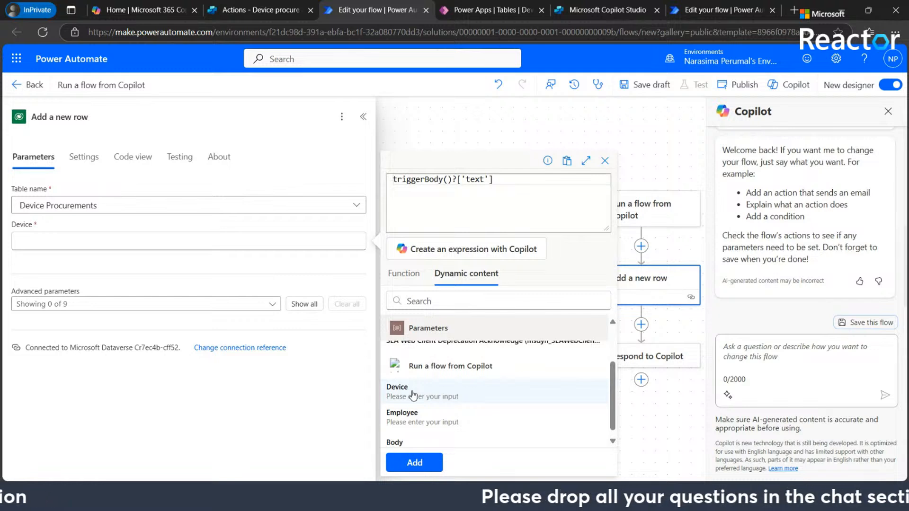
pyautogui.click(415, 464)
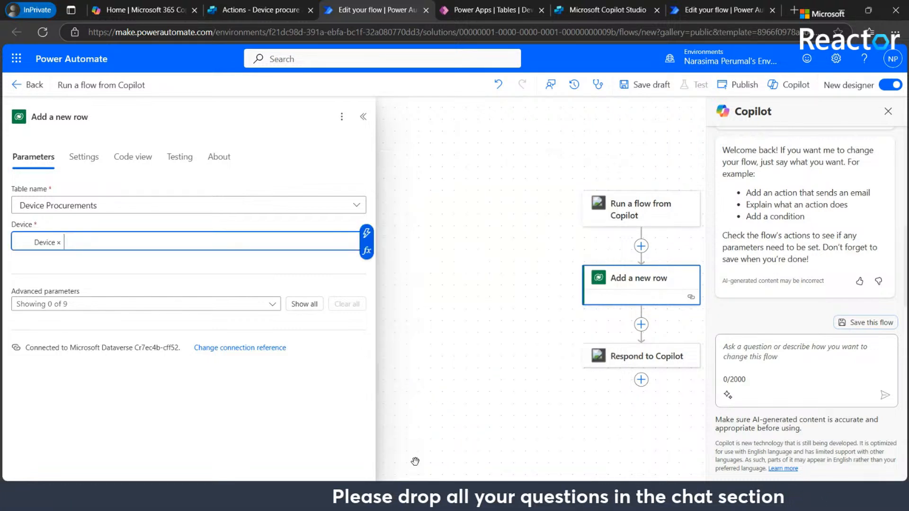
# - Show the Date advanced parameter for the new row and set it to the expression utcNow()
pyautogui.click(274, 304)
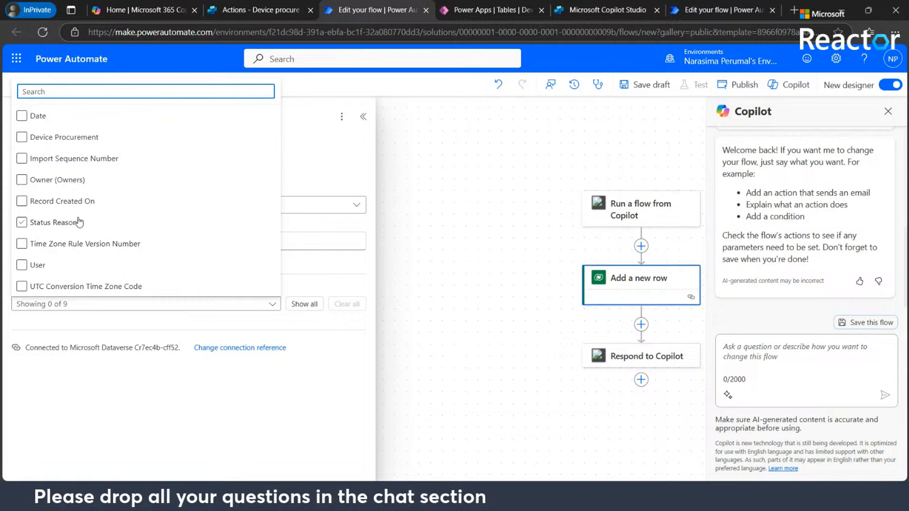
pyautogui.click(24, 122)
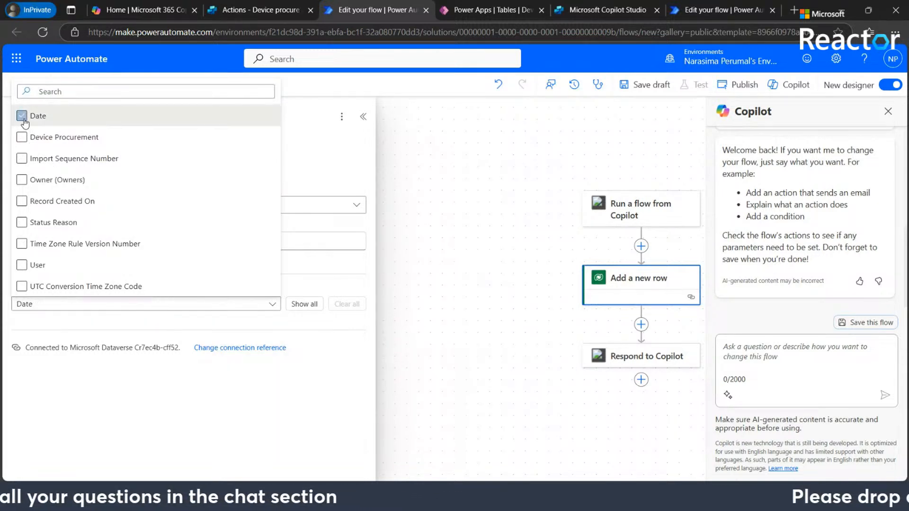
pyautogui.click(210, 321)
pyautogui.click(130, 349)
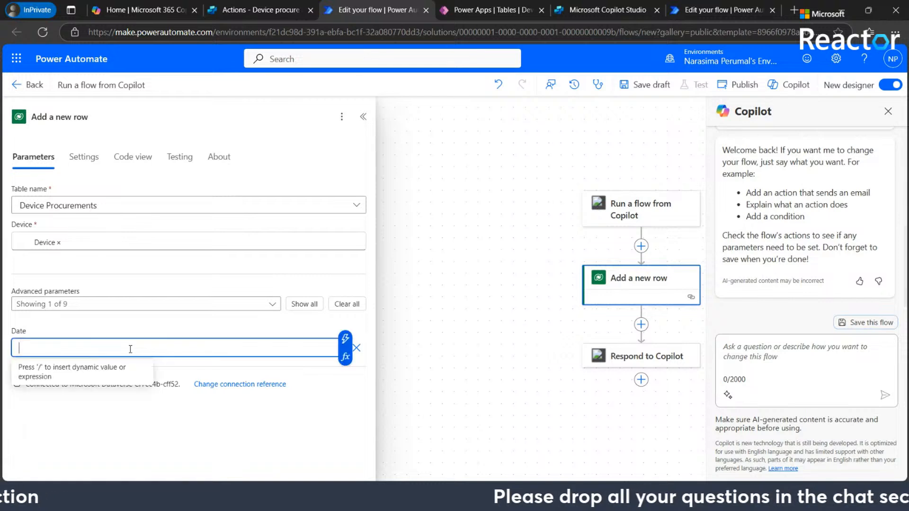
pyautogui.click(349, 357)
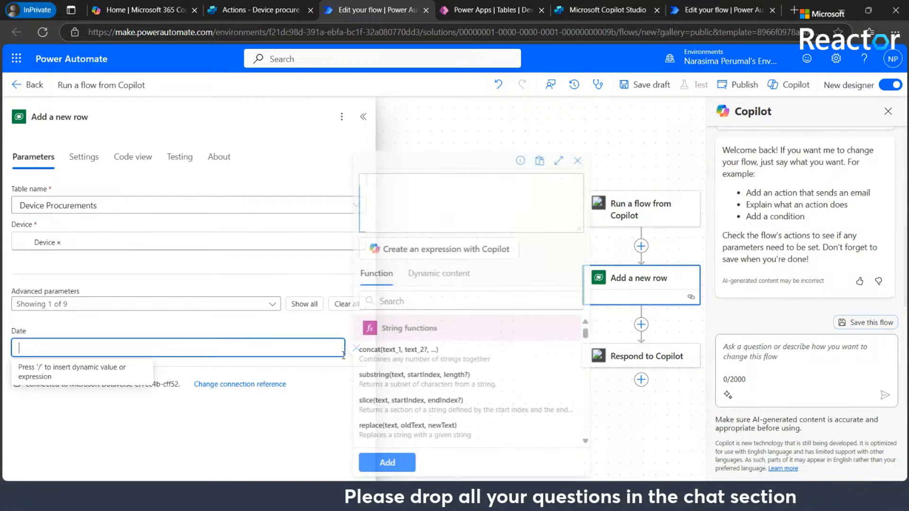
pyautogui.click(427, 301)
pyautogui.write('ut')
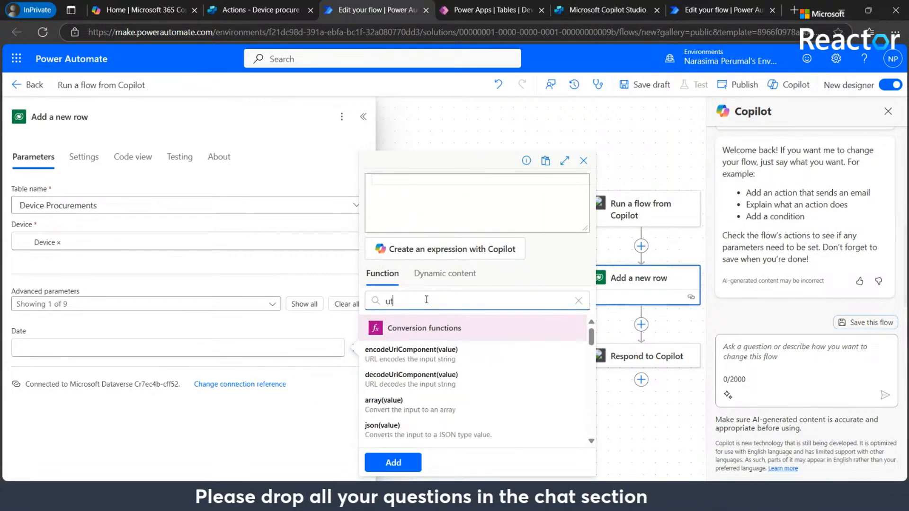
pyautogui.write('cnow')
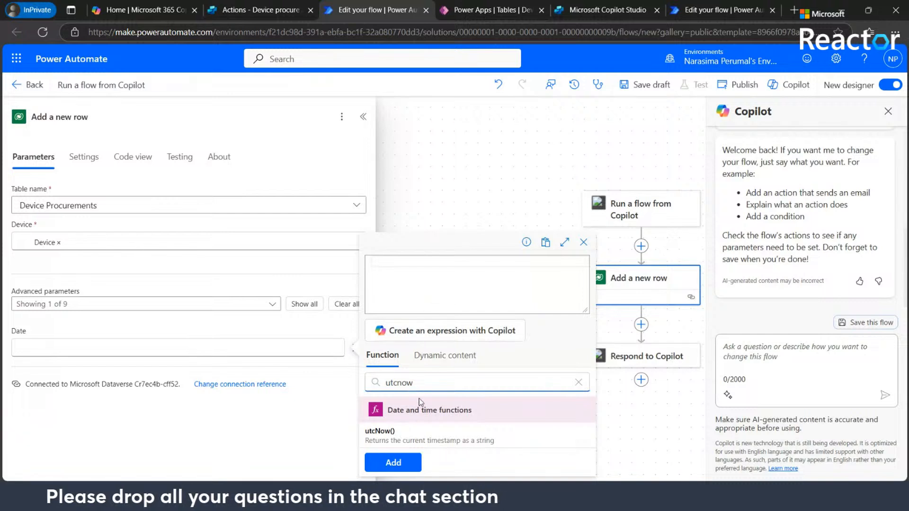
pyautogui.click(402, 434)
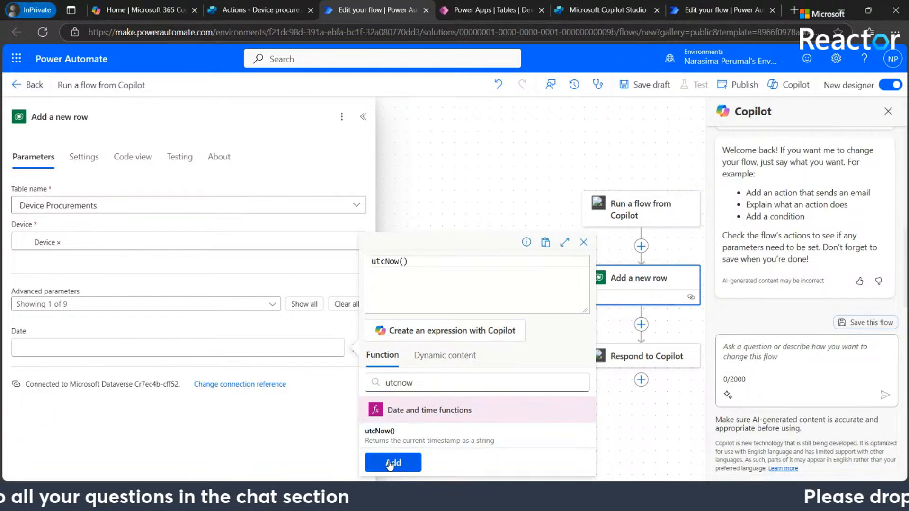
pyautogui.click(391, 464)
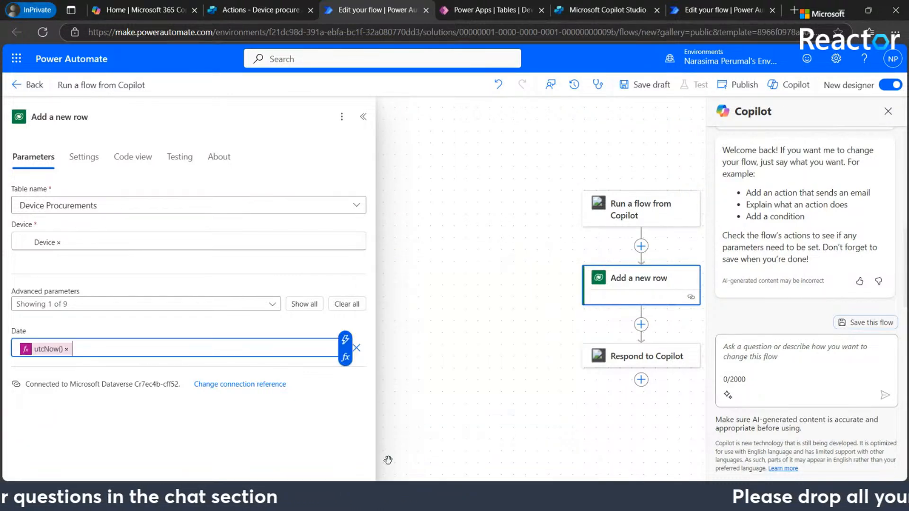
# - Show the User advanced parameter, fill it with the trigger's Employee input, and close the action's settings
pyautogui.click(278, 306)
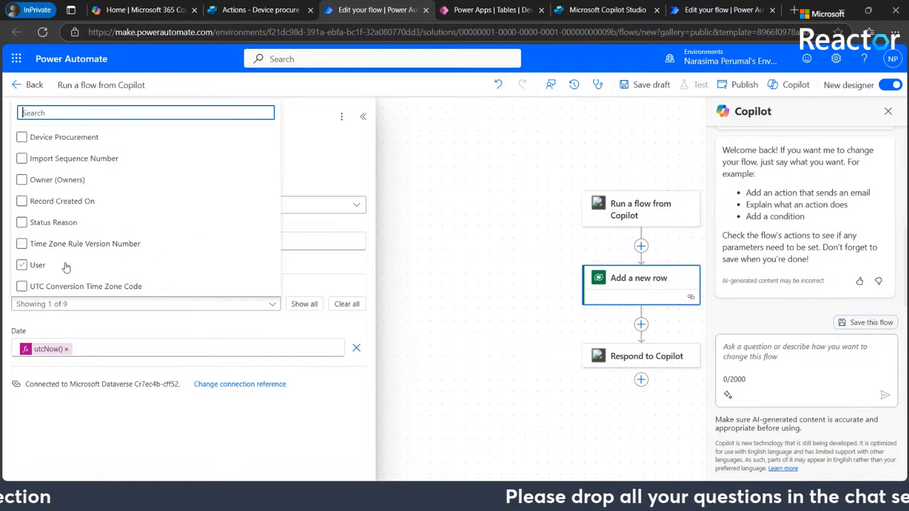
pyautogui.click(30, 265)
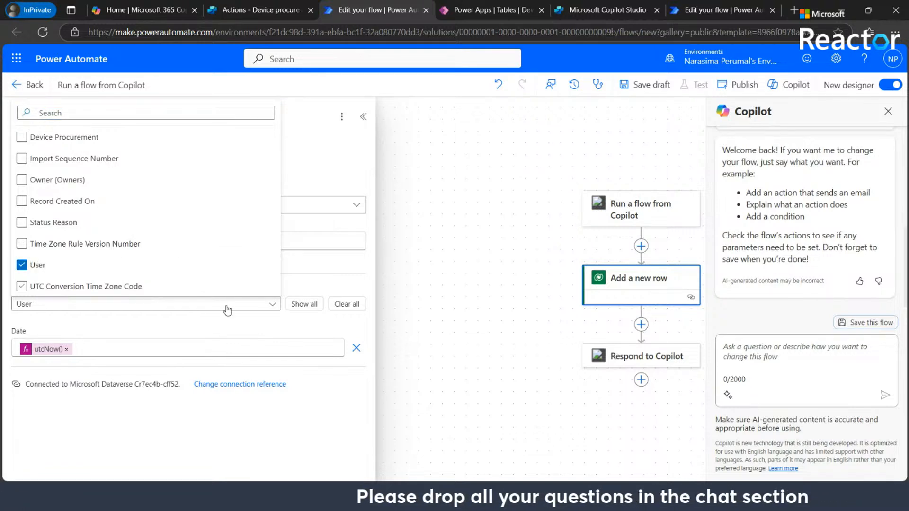
pyautogui.click(298, 402)
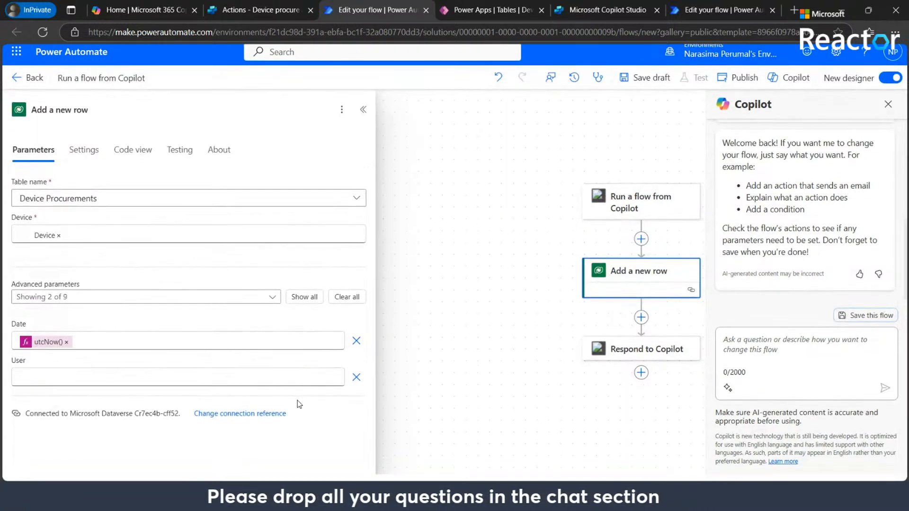
pyautogui.click(273, 383)
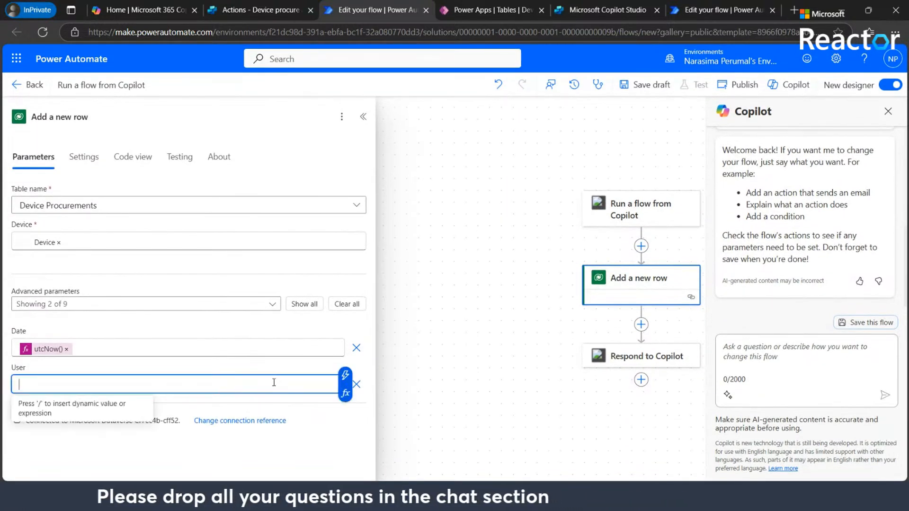
pyautogui.click(346, 392)
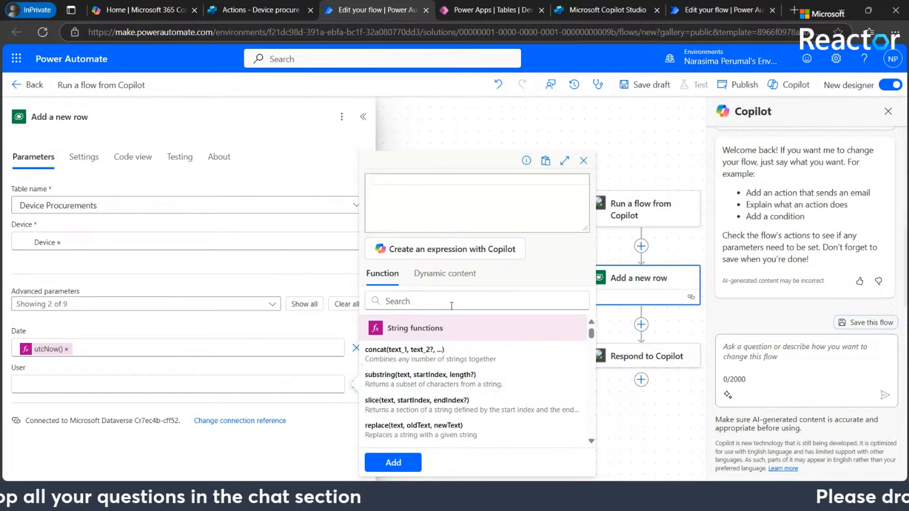
pyautogui.click(445, 274)
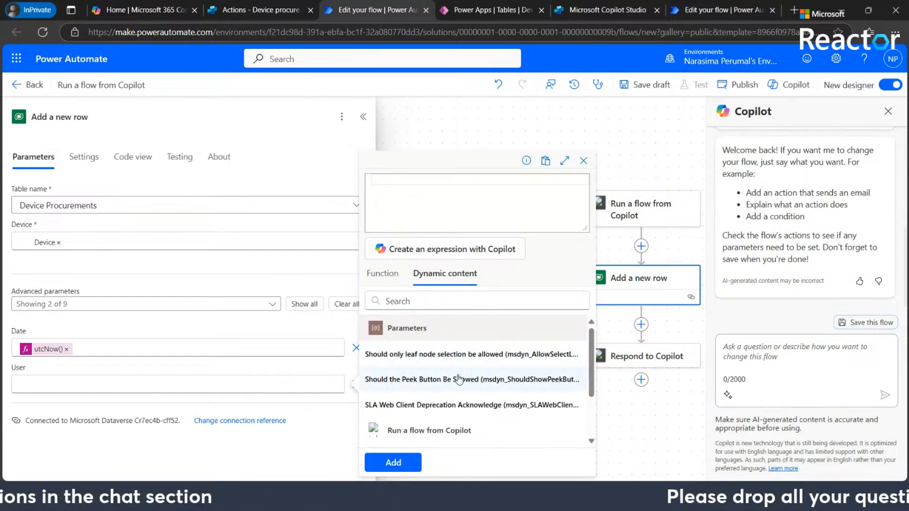
pyautogui.scroll(-3, 407, 379)
pyautogui.click(396, 419)
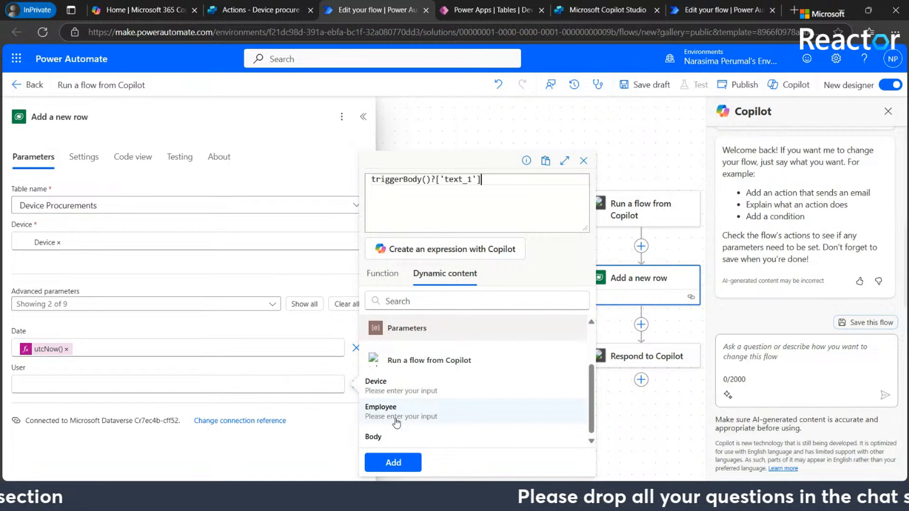
pyautogui.click(393, 463)
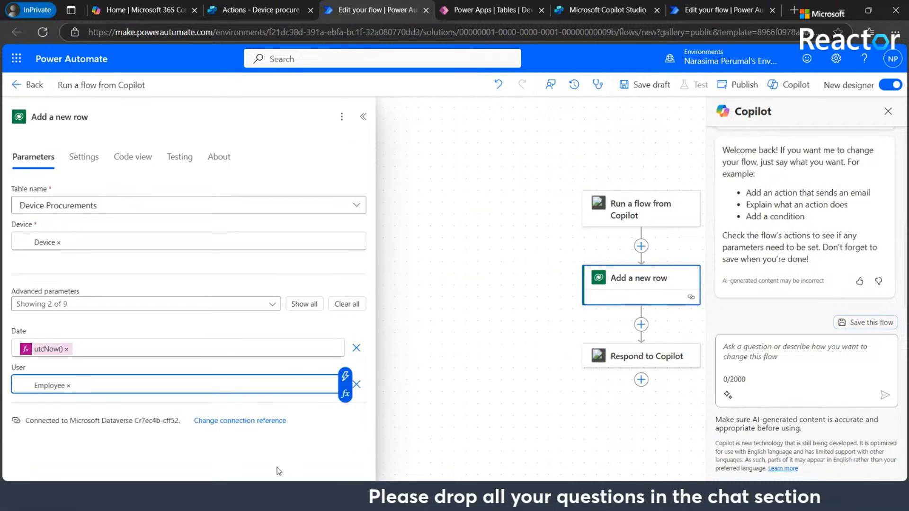
pyautogui.click(439, 387)
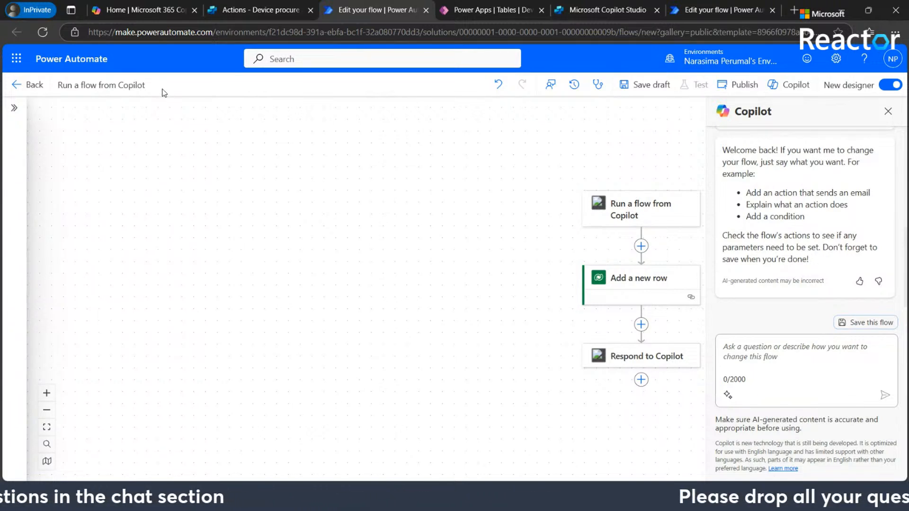
# - Copy the action name "Procure new device" from the TextPad notes, rename the flow "Procure new device1", and publish it
pyautogui.hotkey('alt', 'Tab')
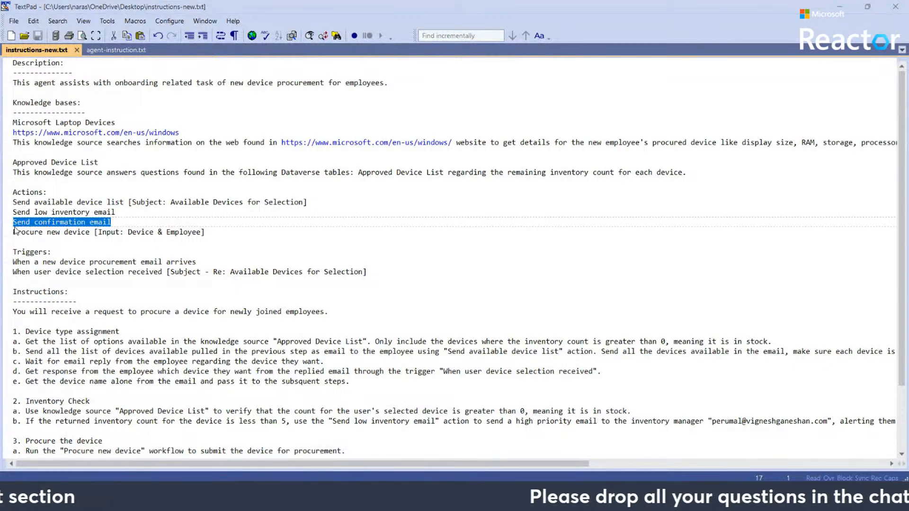
pyautogui.moveTo(14, 230); pyautogui.dragTo(91, 240)
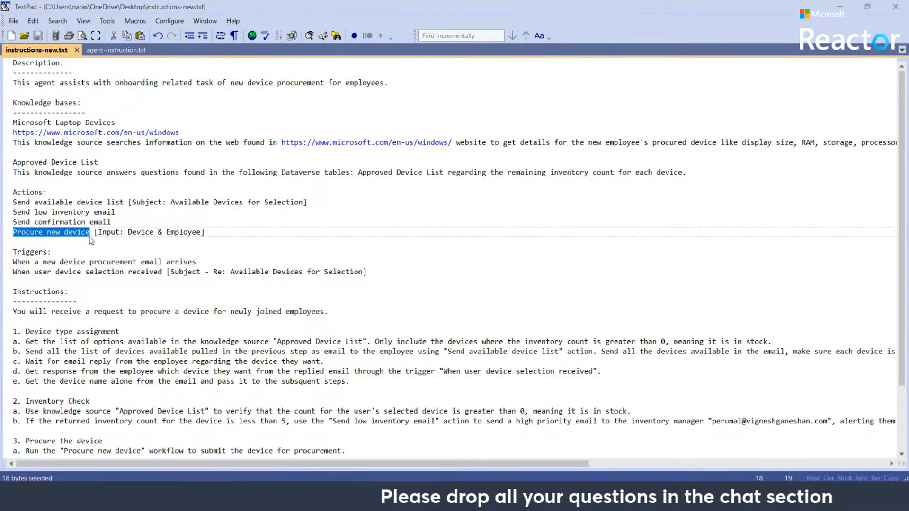
pyautogui.hotkey('alt', 'Tab')
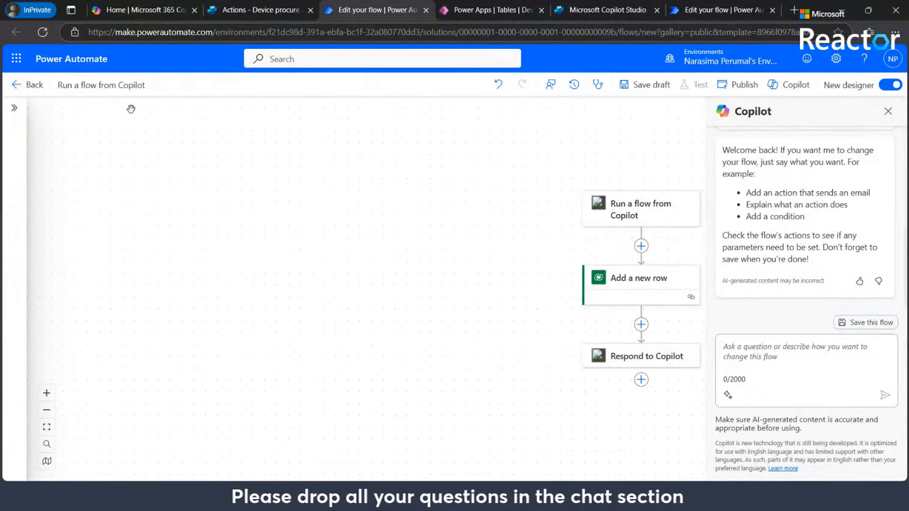
pyautogui.click(131, 87)
pyautogui.hotkey('ctrl', 'a')
pyautogui.hotkey('ctrl', 'v')
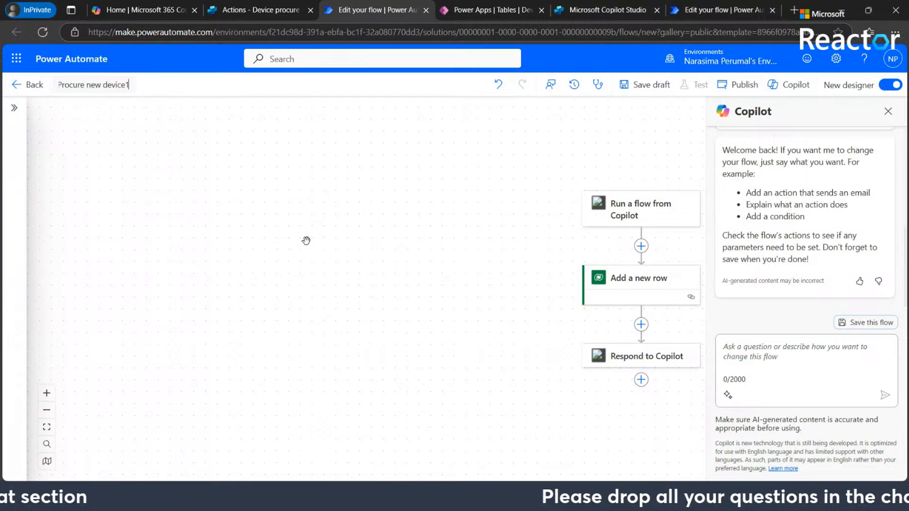
pyautogui.click(647, 85)
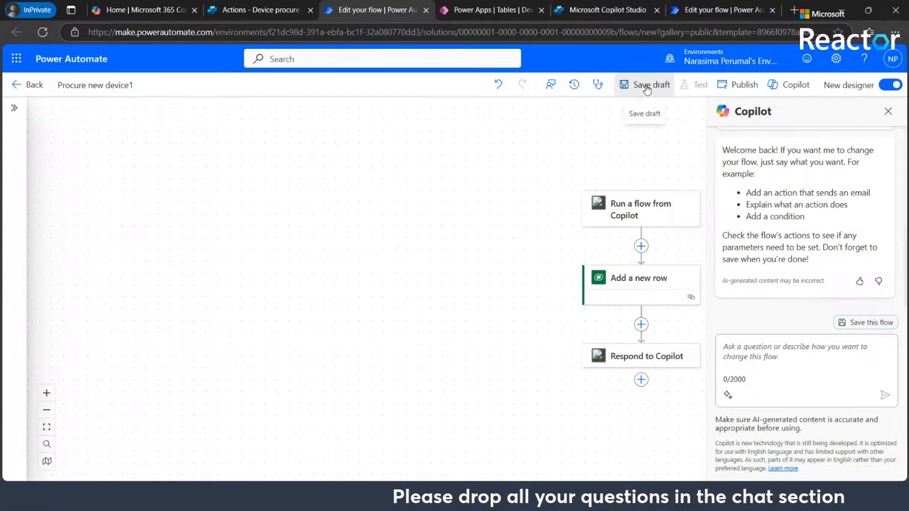
pyautogui.click(745, 86)
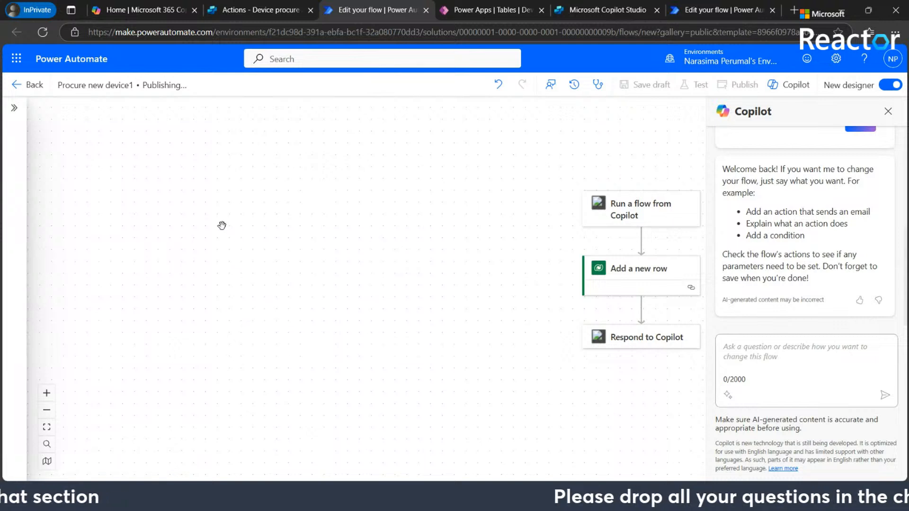
# - Switch back to the agent in Copilot Studio, refresh the available actions and choose the Procure new device1 flow
pyautogui.click(277, 10)
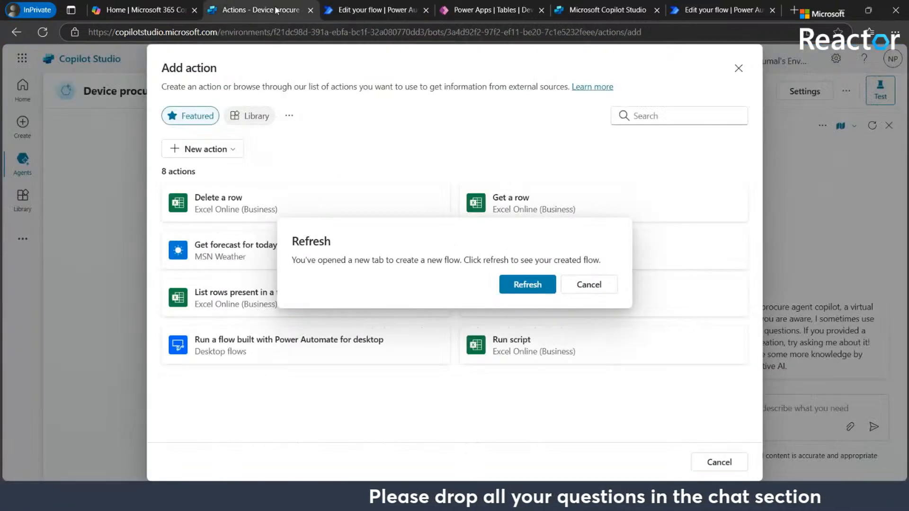
pyautogui.click(520, 280)
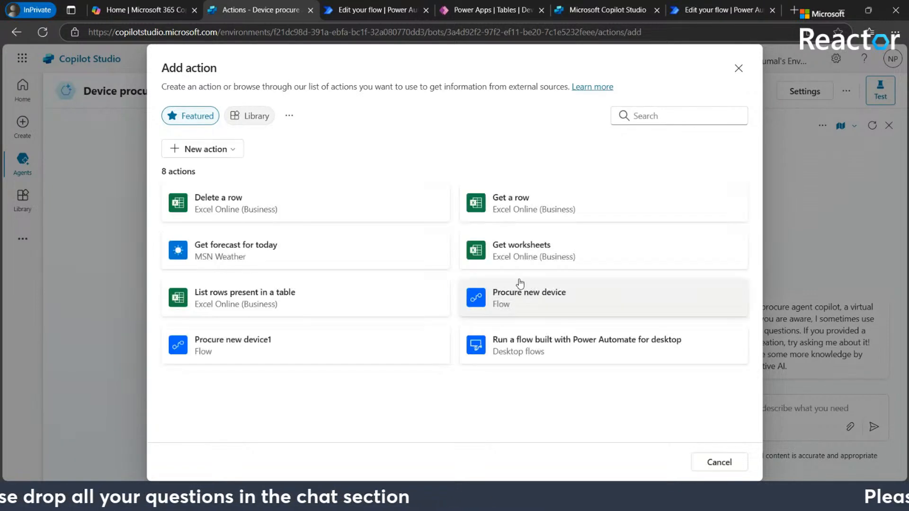
pyautogui.click(288, 350)
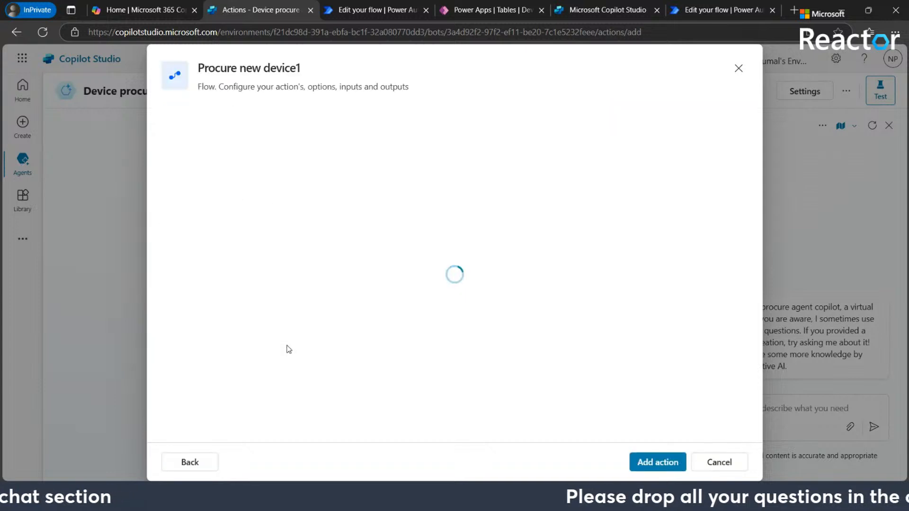
# - Set both the name and description of the flow action to "Procure new device" and add it to the agent
pyautogui.click(274, 155)
pyautogui.press('BackSpace')
pyautogui.click(312, 208)
pyautogui.press('BackSpace')
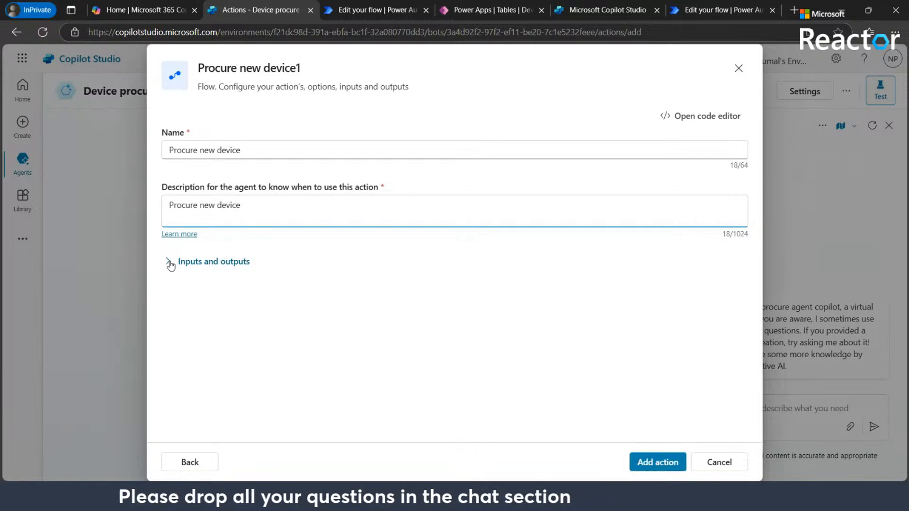
pyautogui.click(658, 463)
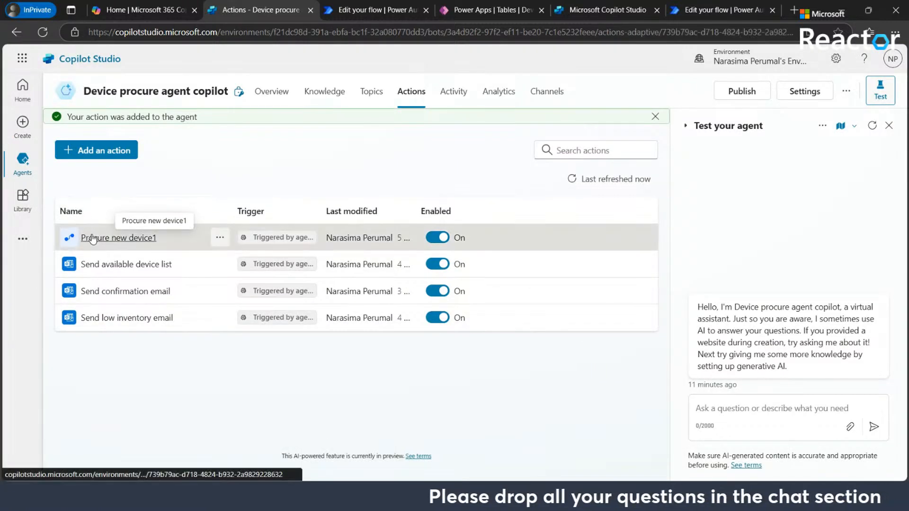
# - Open the Procure new device1 action and change how its Employee input is filled to "Set as a value"
pyautogui.click(94, 238)
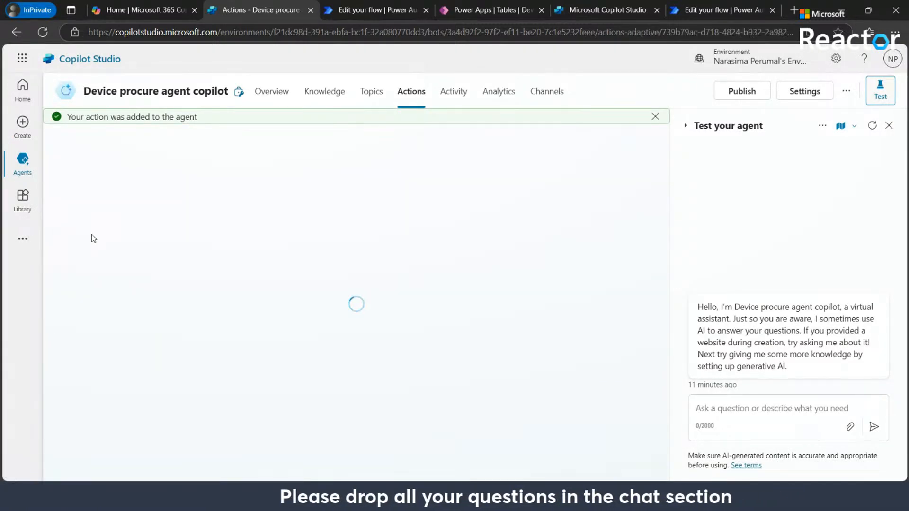
pyautogui.scroll(-2, 92, 234)
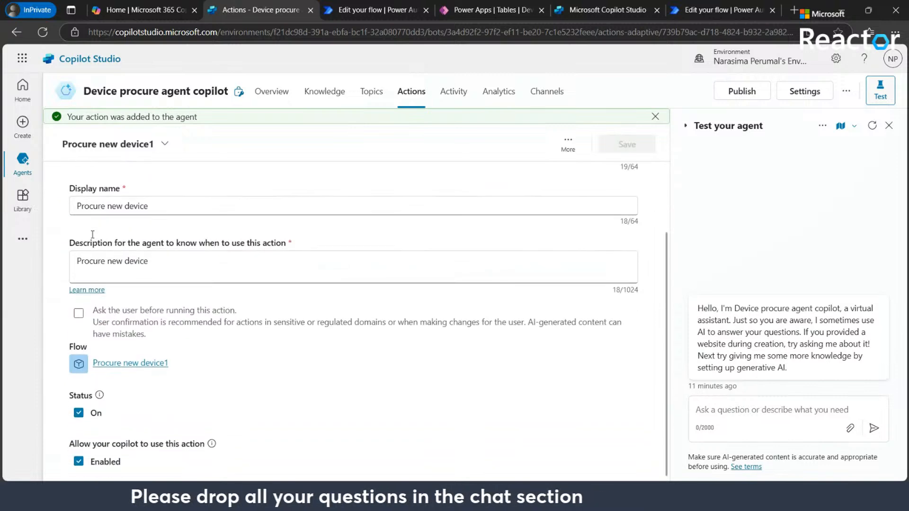
pyautogui.scroll(1, 92, 234)
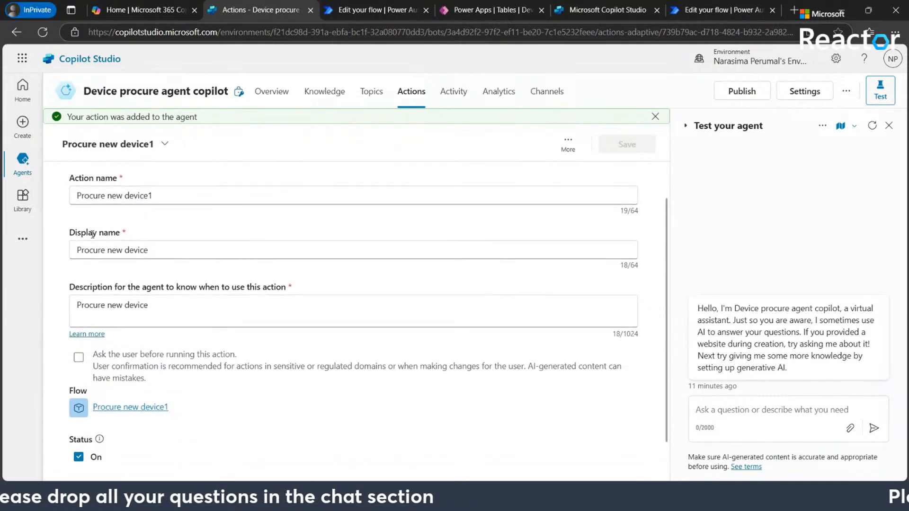
pyautogui.scroll(-1, 93, 235)
pyautogui.scroll(2, 149, 221)
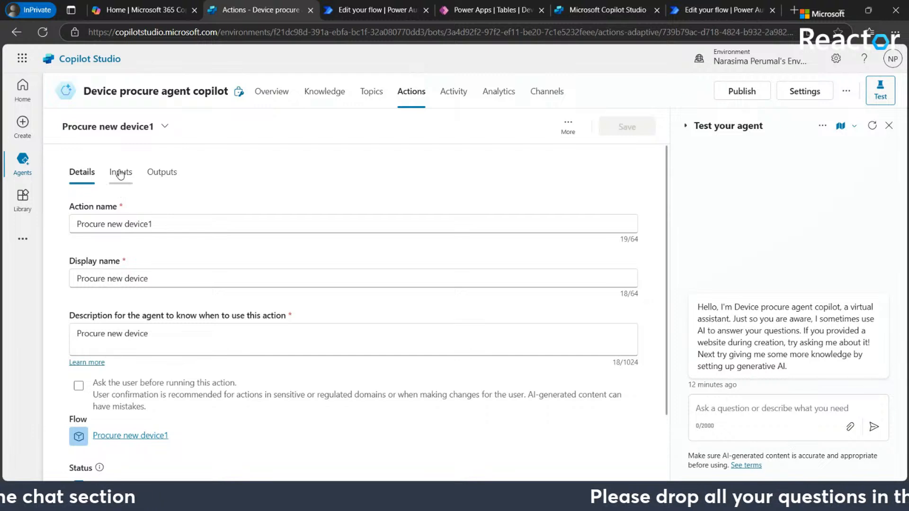
pyautogui.click(121, 175)
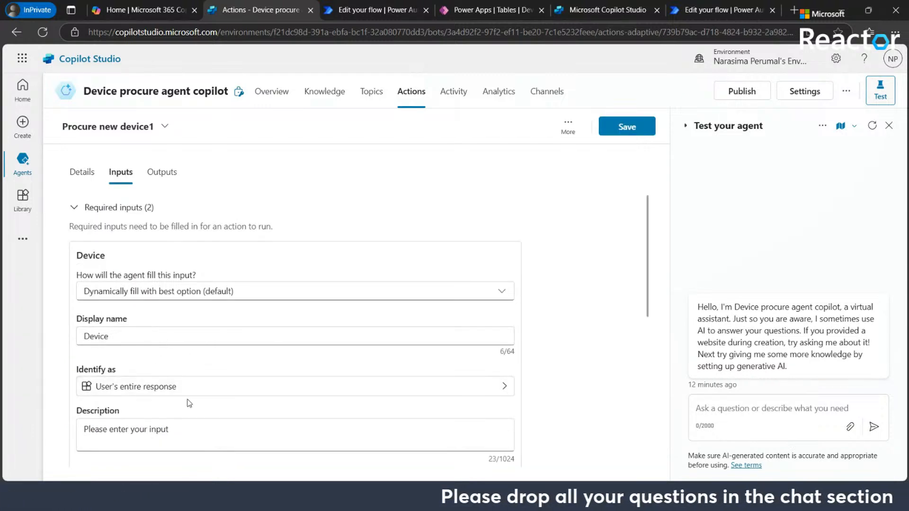
pyautogui.scroll(-2, 211, 404)
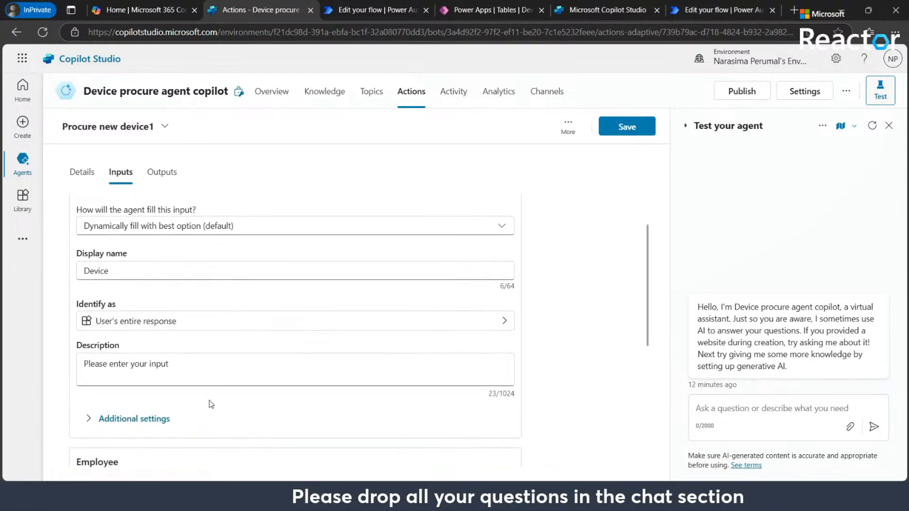
pyautogui.scroll(2, 211, 404)
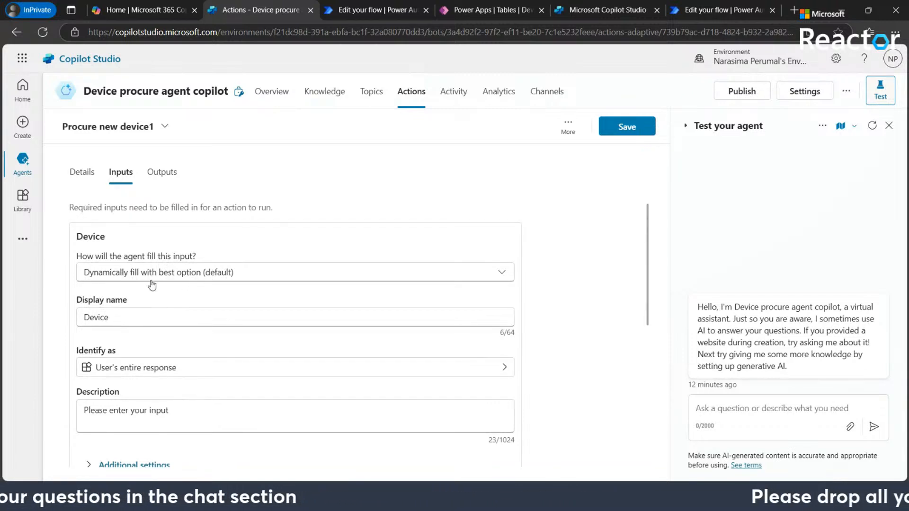
pyautogui.scroll(-4, 152, 284)
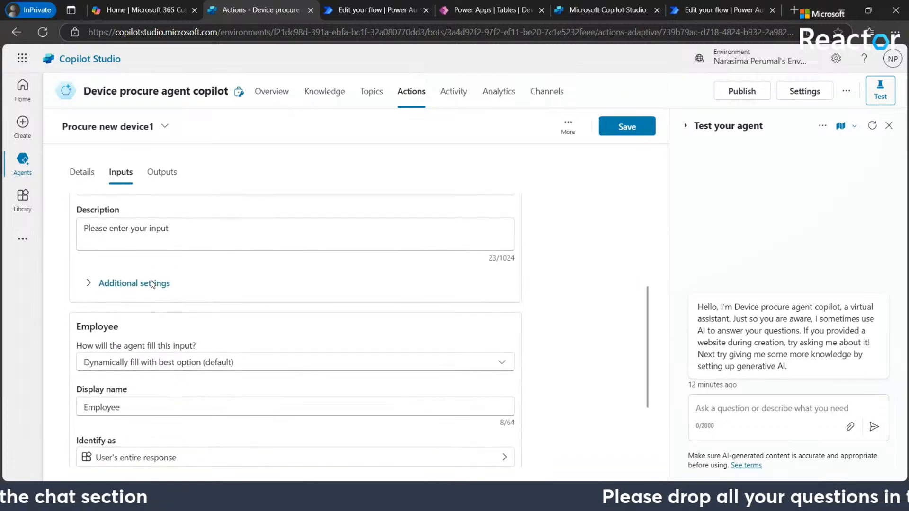
pyautogui.click(246, 364)
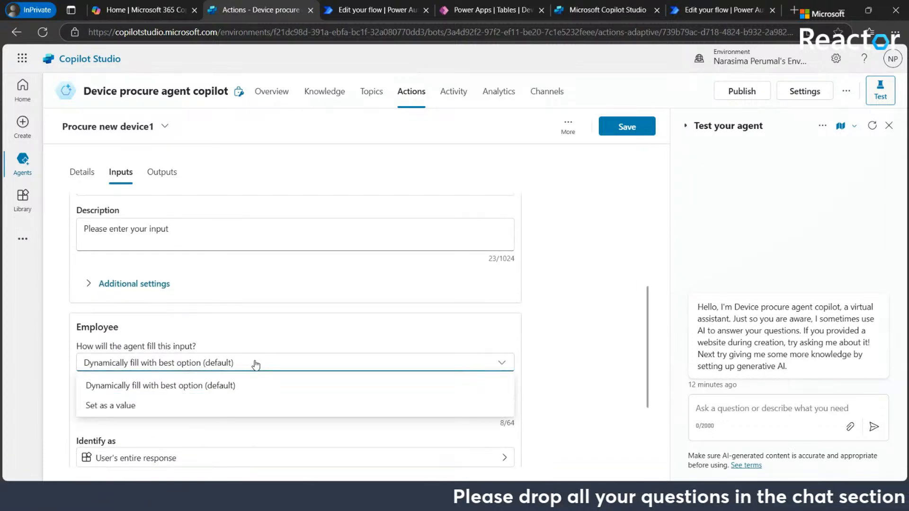
pyautogui.click(142, 406)
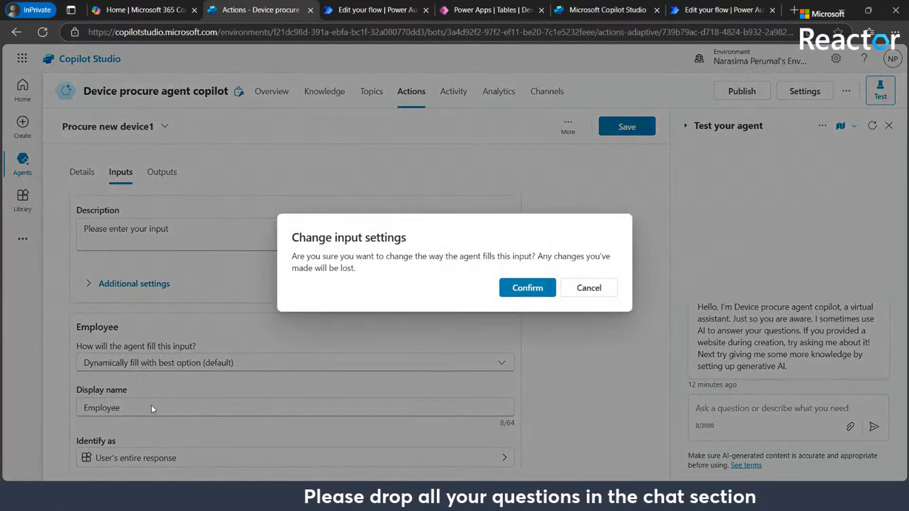
pyautogui.click(508, 290)
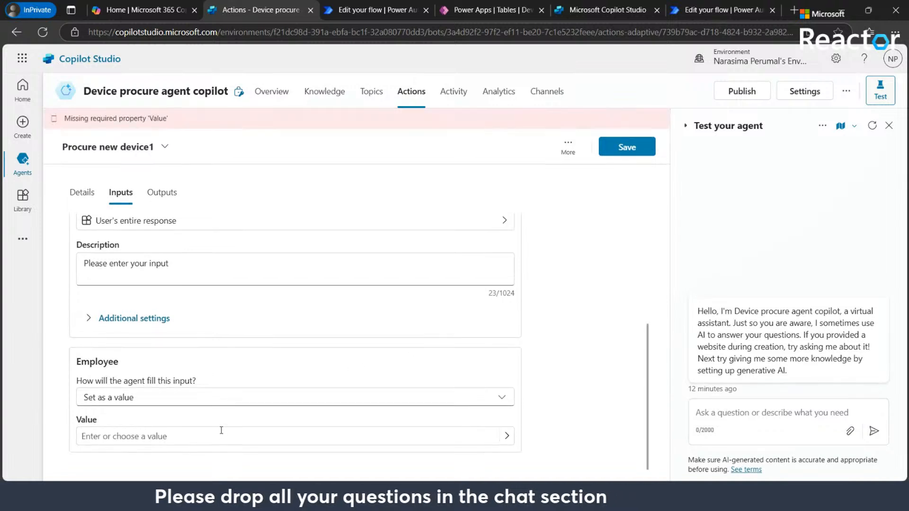
# - Search the system variables for "user", assign User.Email as the Employee value, and save the action
pyautogui.click(506, 435)
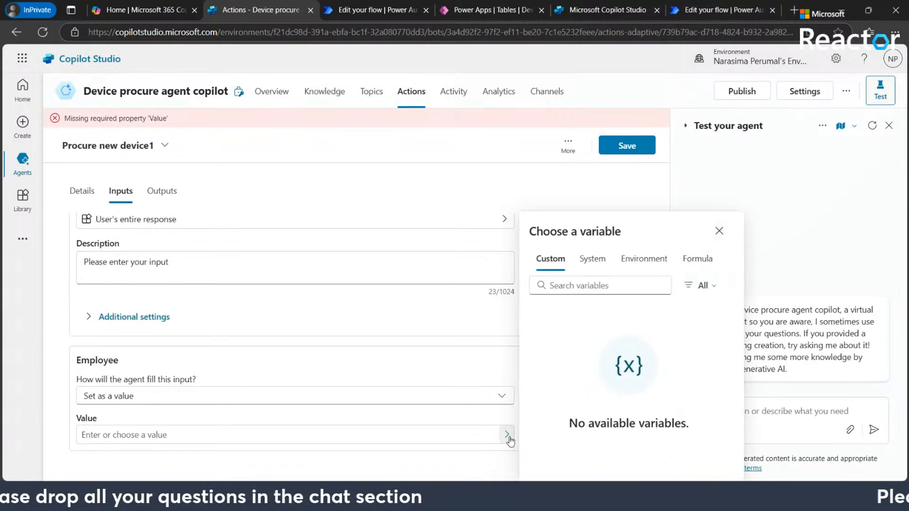
pyautogui.click(593, 260)
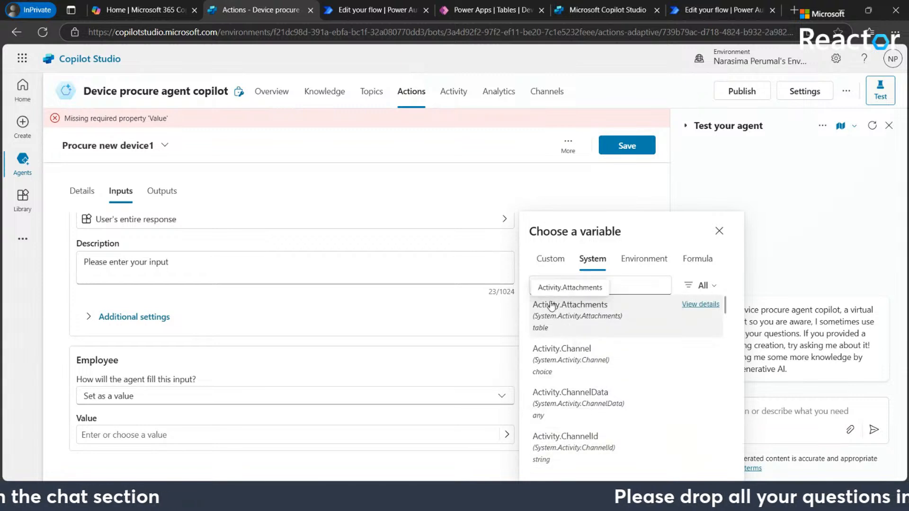
pyautogui.click(629, 286)
pyautogui.write('user')
pyautogui.click(557, 348)
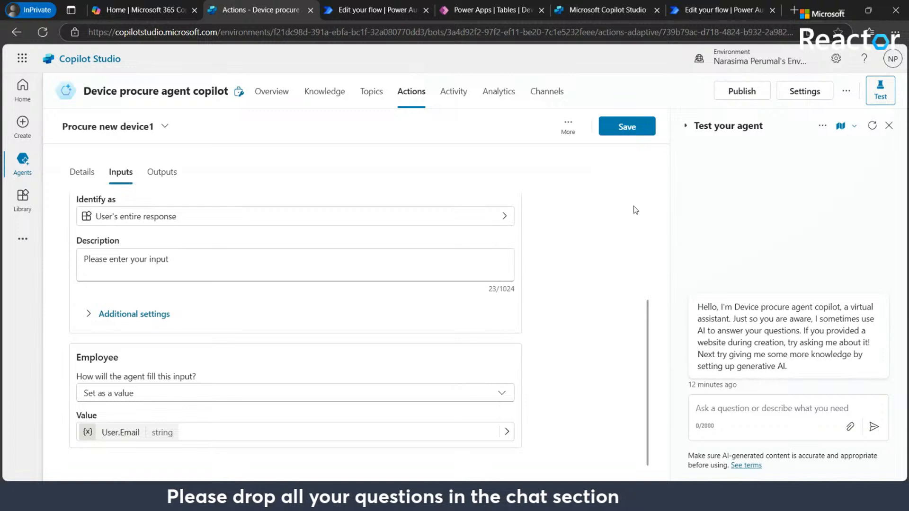
pyautogui.click(629, 129)
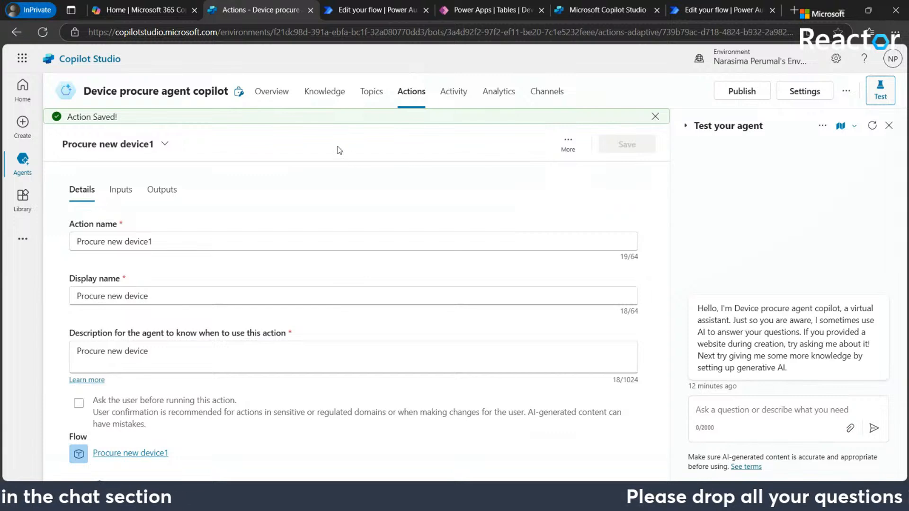
# - Examine the agent's instructions in its overview, from device type assignment to sending the confirmation email
pyautogui.click(273, 96)
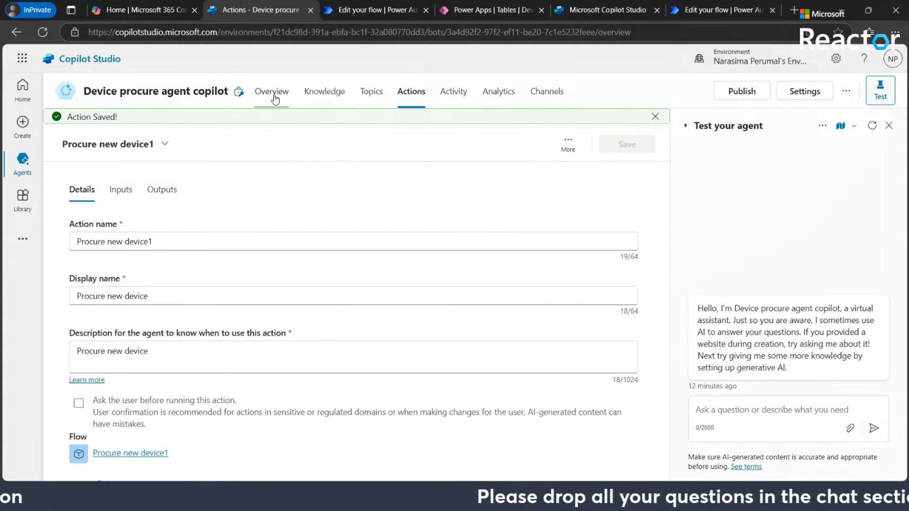
pyautogui.scroll(-5, 282, 347)
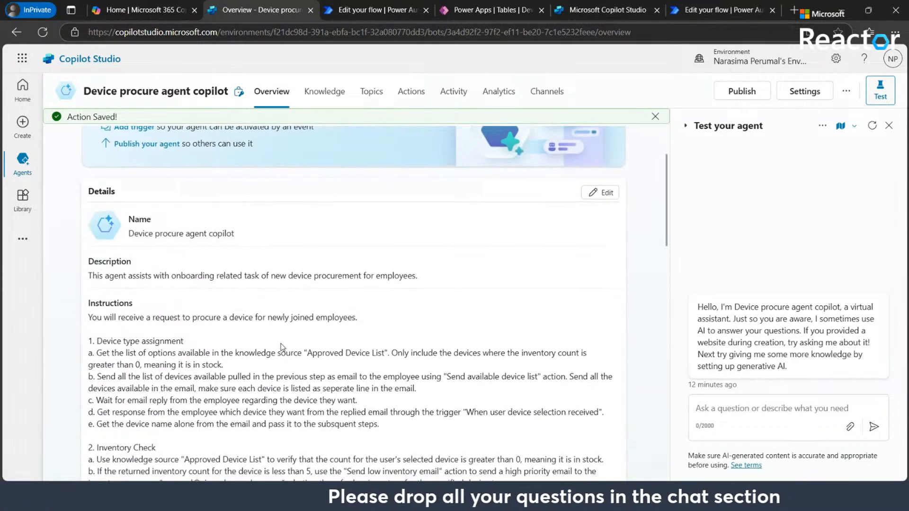
pyautogui.scroll(1, 281, 347)
pyautogui.scroll(-1, 281, 346)
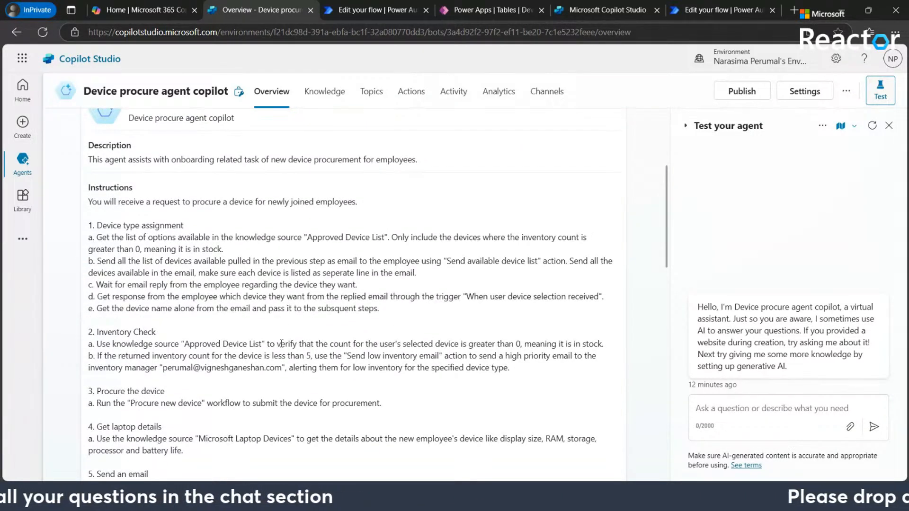
pyautogui.scroll(-1, 281, 344)
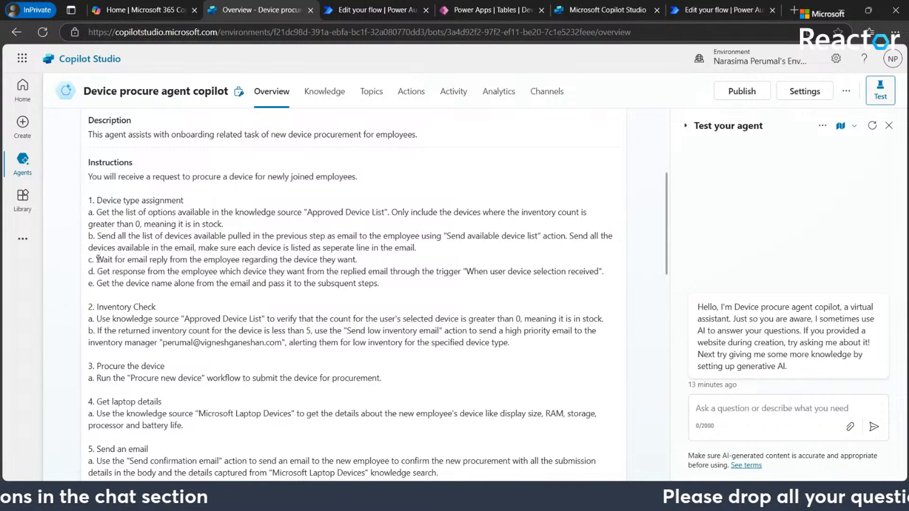
pyautogui.moveTo(98, 259); pyautogui.dragTo(360, 258)
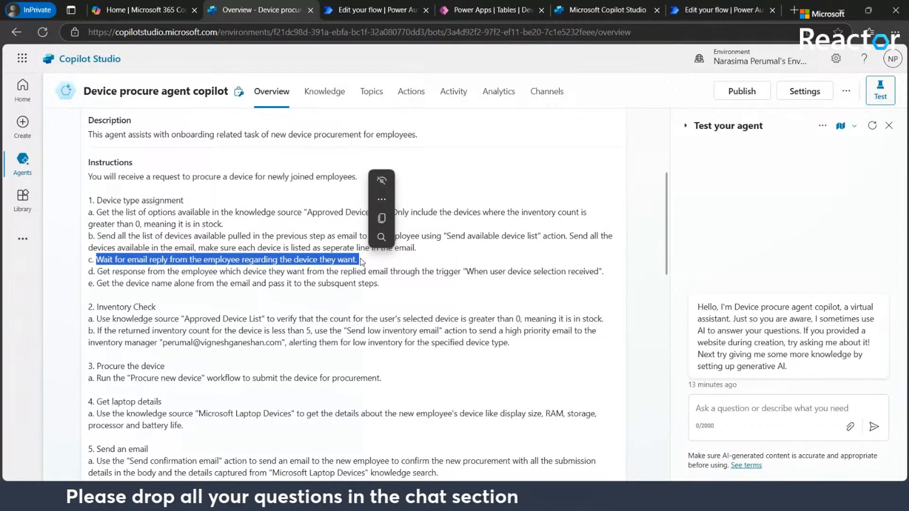
pyautogui.click(440, 269)
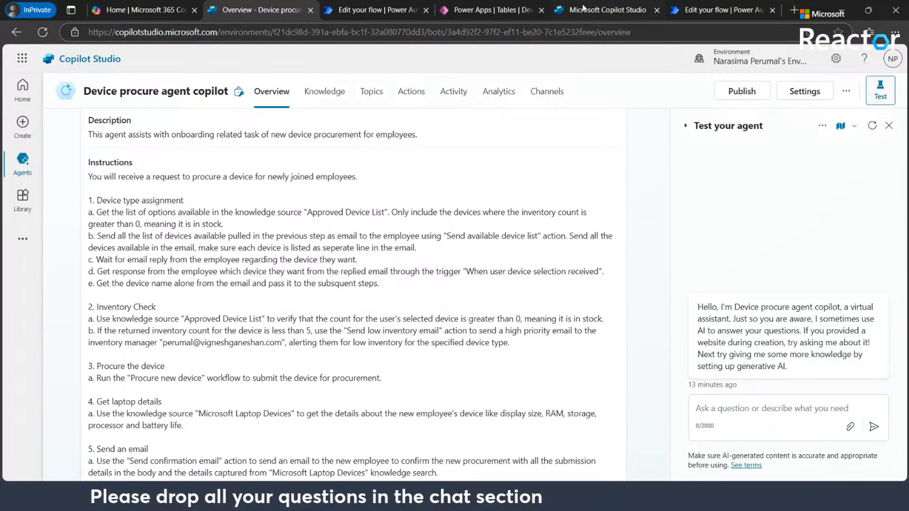
pyautogui.scroll(-3, 363, 231)
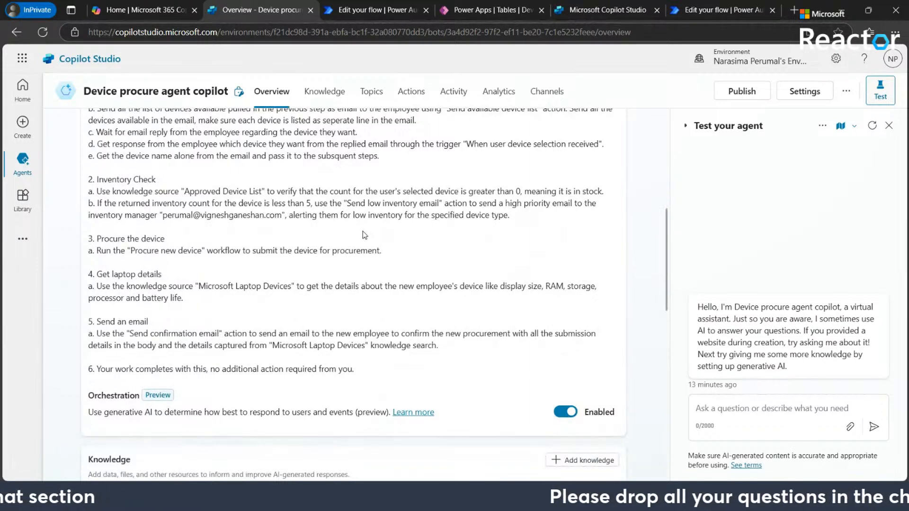
# - Open the existing Device Procurement Agent from the list of agents
pyautogui.click(23, 164)
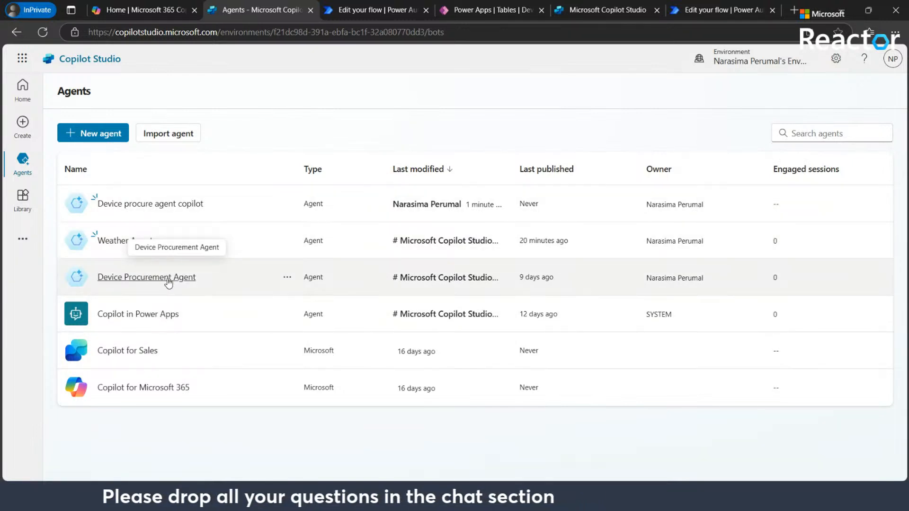
pyautogui.click(168, 279)
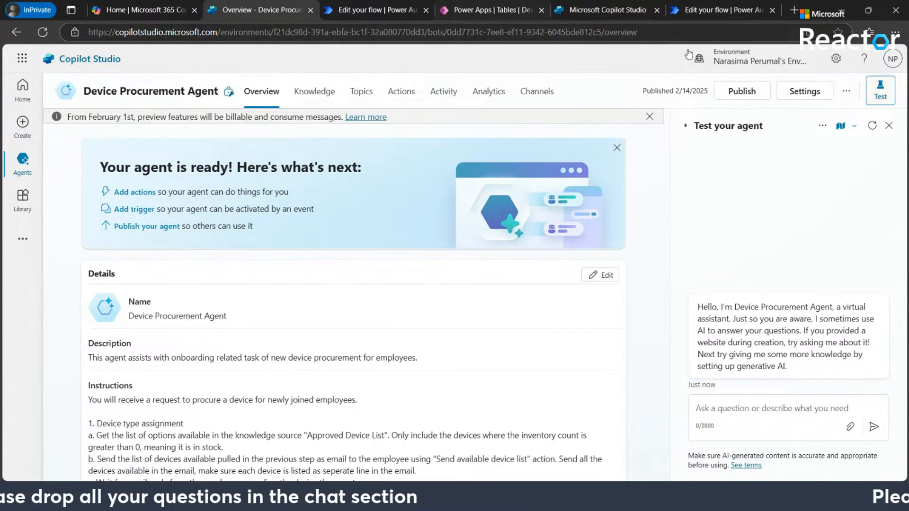
# - Switch to Outlook and start a new email addressed to the signed-in account with the subject "Device procurement"
pyautogui.click(22, 58)
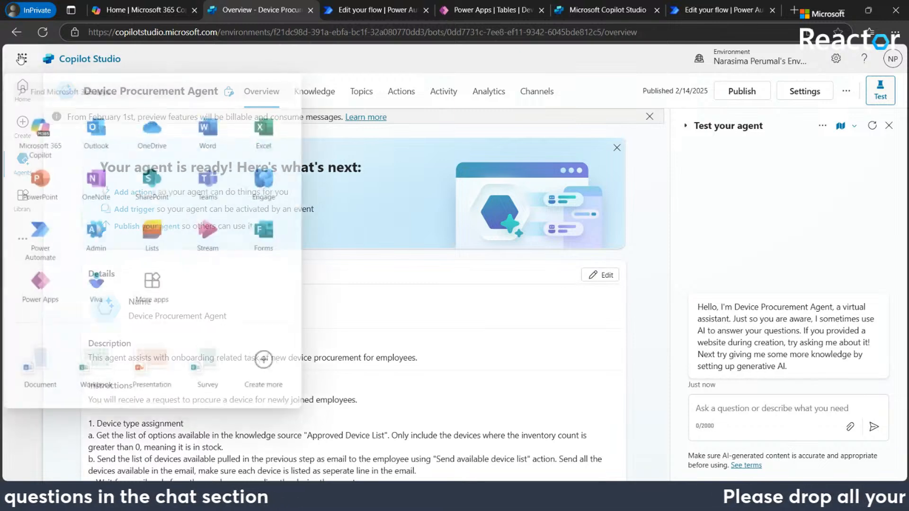
pyautogui.click(98, 139)
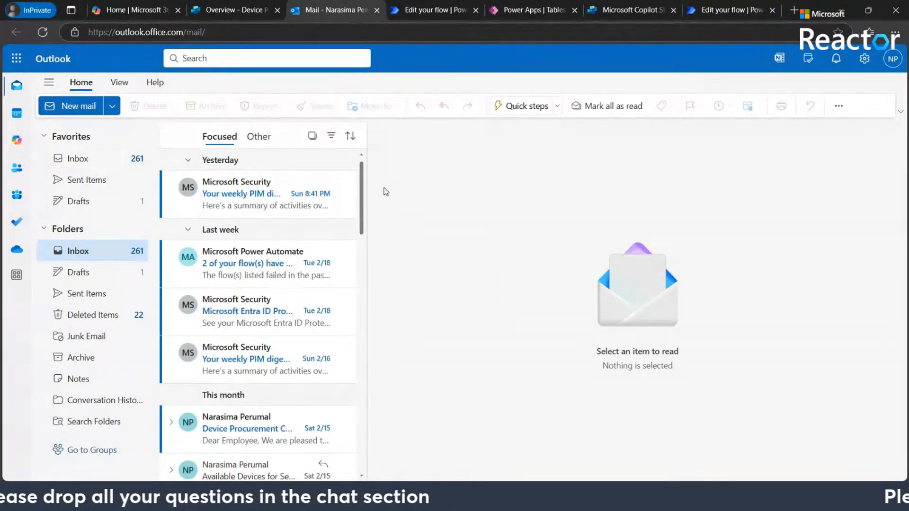
pyautogui.click(78, 106)
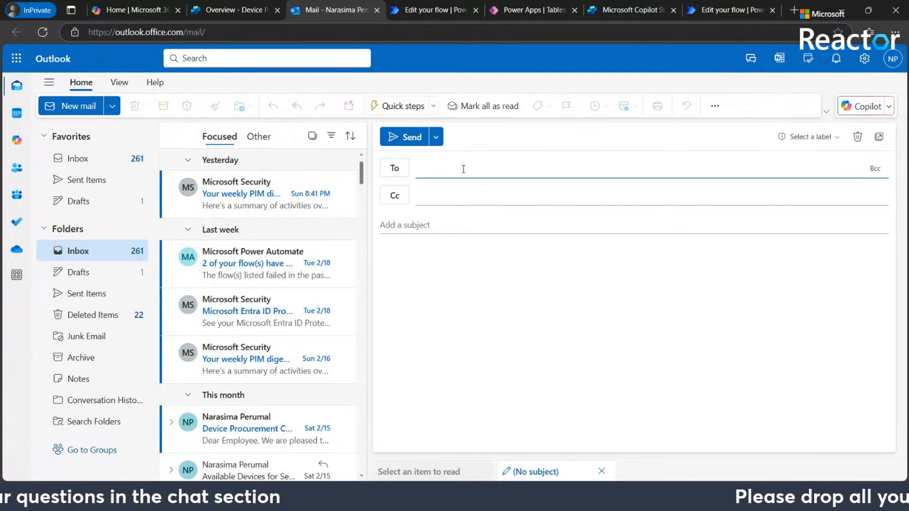
pyautogui.write('perumal')
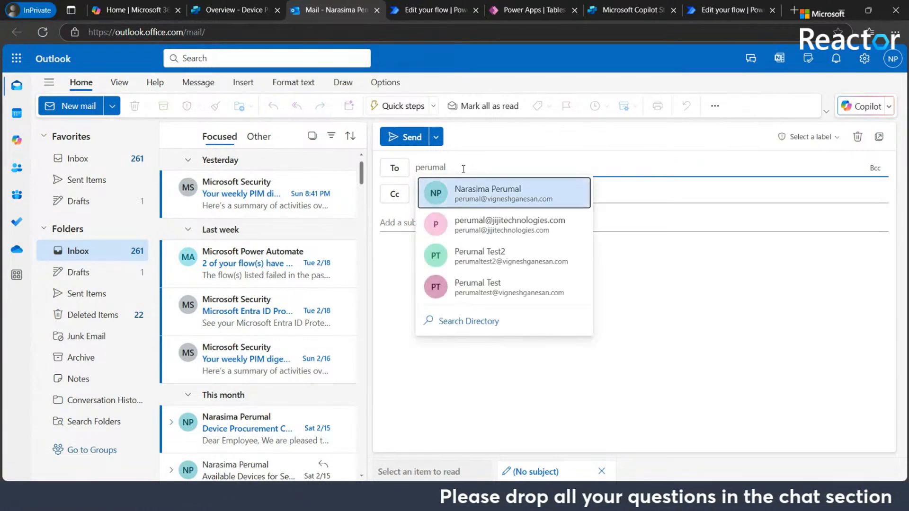
pyautogui.click(445, 194)
pyautogui.click(426, 224)
pyautogui.write('Device ')
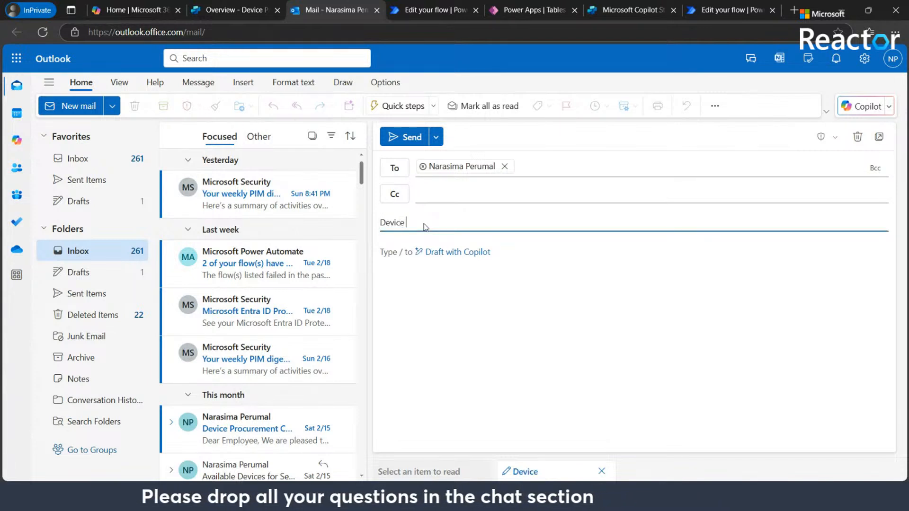
pyautogui.write('procurement')
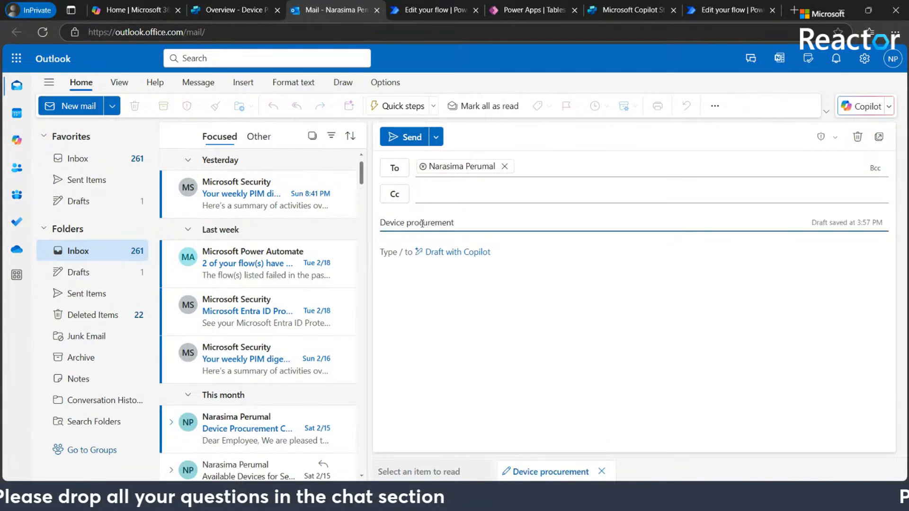
# - Write the email body "I am a new employee and looking for a device laptop."
pyautogui.click(384, 249)
pyautogui.write('I am')
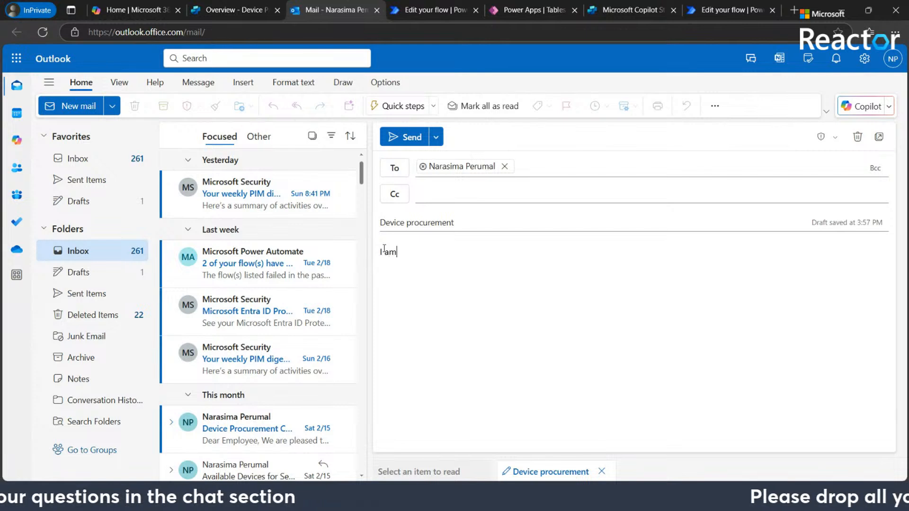
pyautogui.write(' a new e')
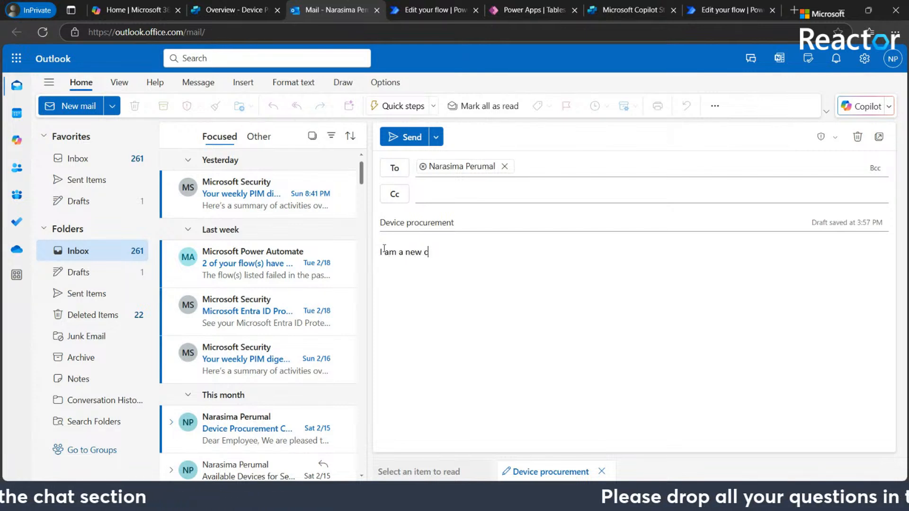
pyautogui.write('mpl')
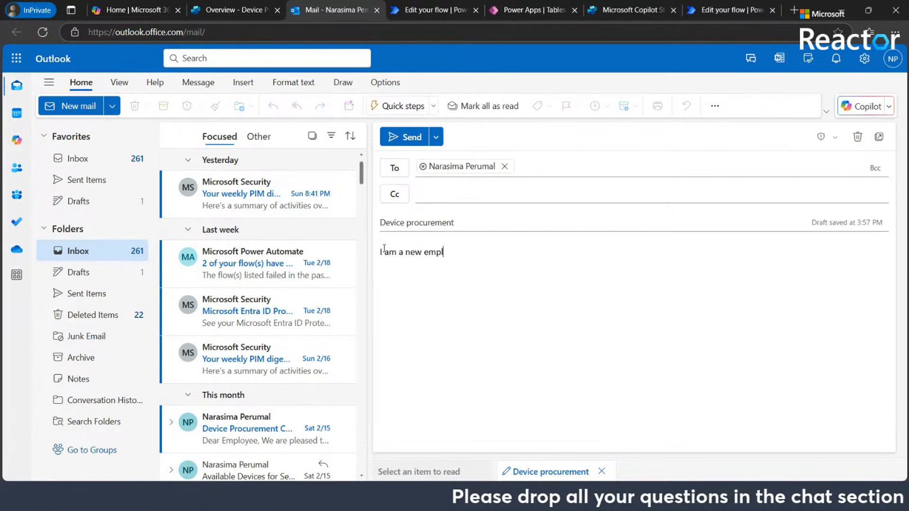
pyautogui.write('oyee and loo')
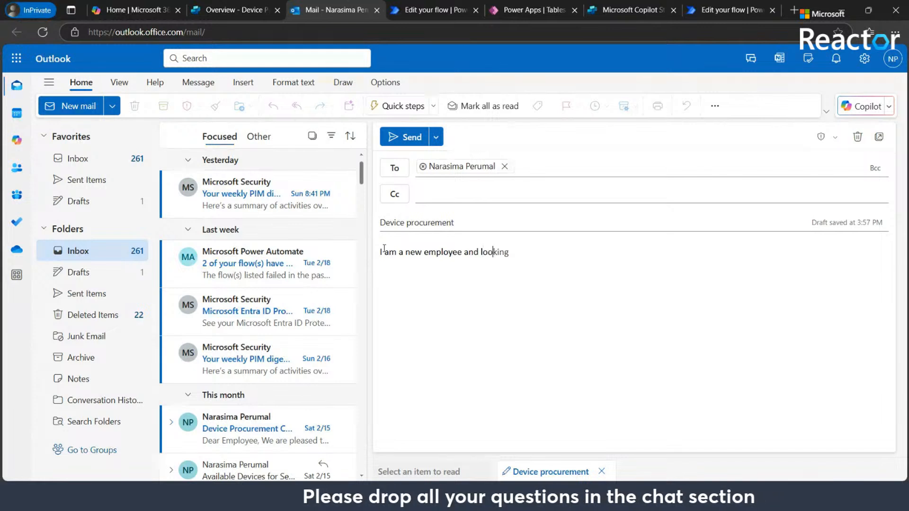
pyautogui.write('king for a devic')
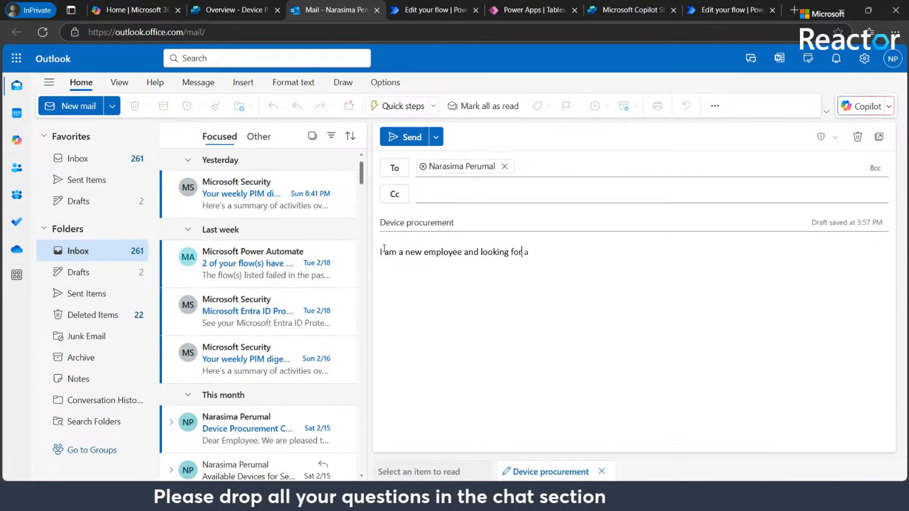
pyautogui.write('e laptoo')
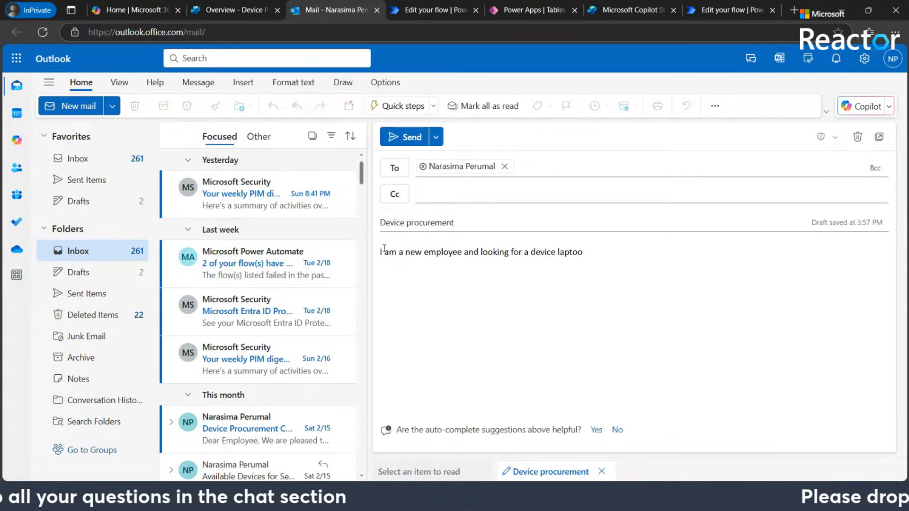
pyautogui.press('BackSpace')
pyautogui.write('p.')
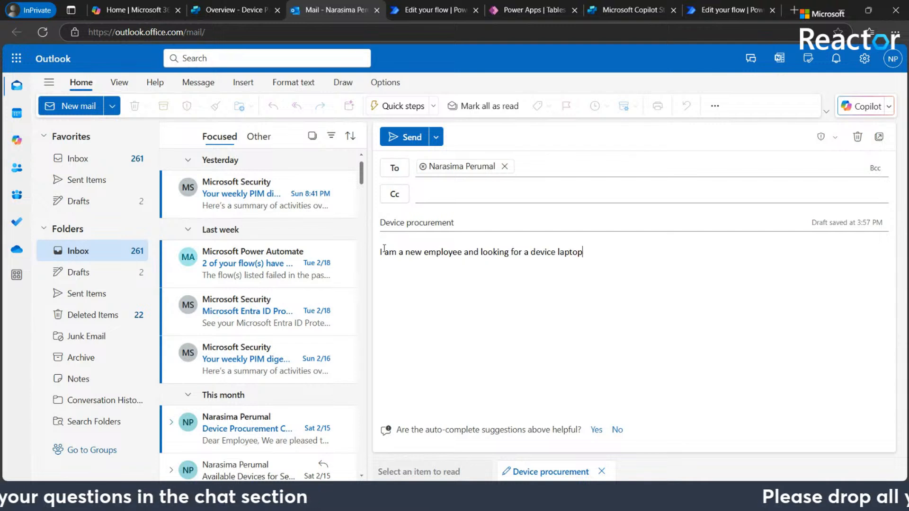
# - Send the device procurement email with the General sensitivity label
pyautogui.click(412, 140)
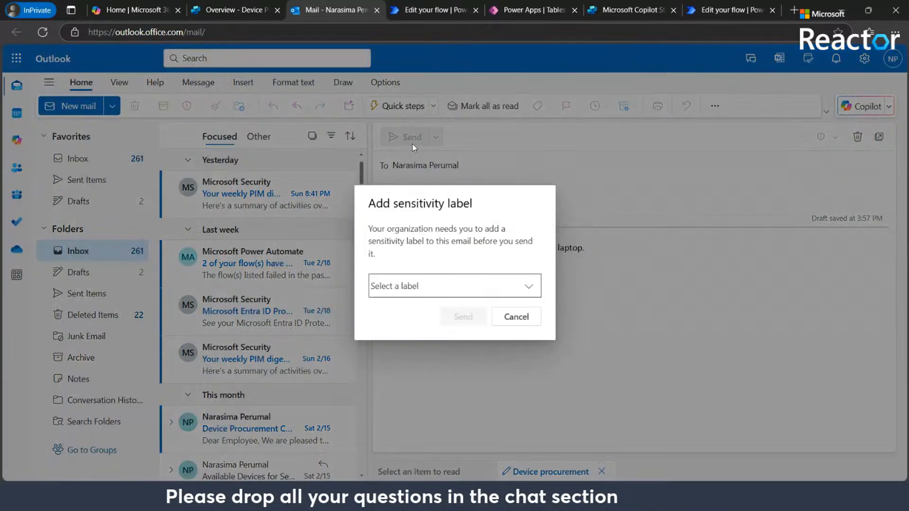
pyautogui.click(428, 286)
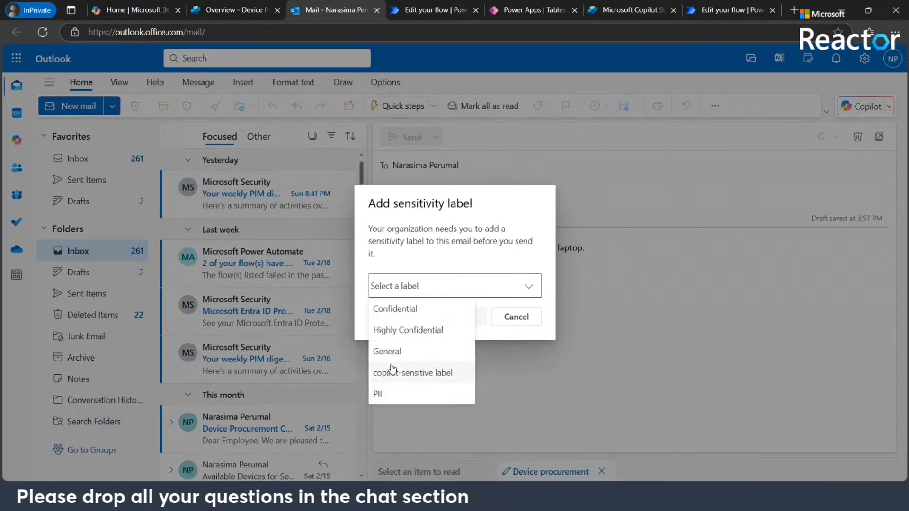
pyautogui.click(387, 349)
pyautogui.click(459, 322)
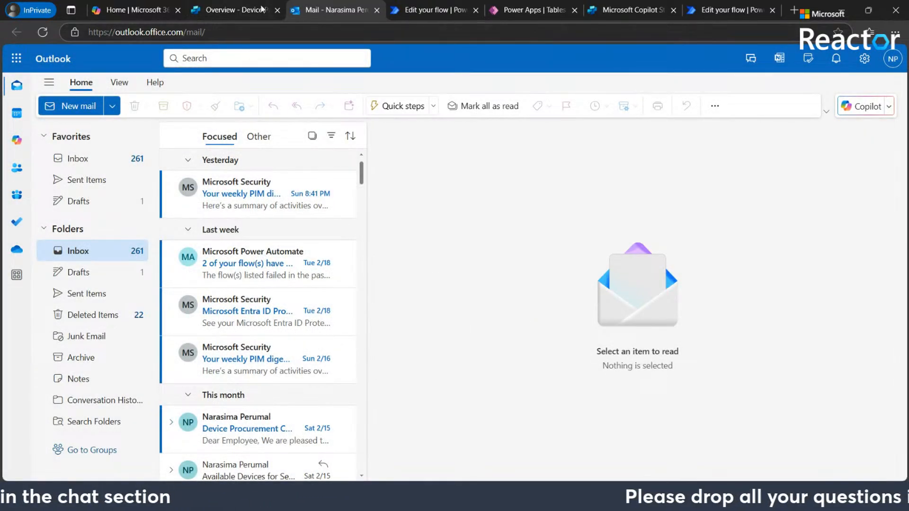
# - Switch to Copilot Studio and open the trigger test for "When a new device procurement email arrives"
pyautogui.click(237, 9)
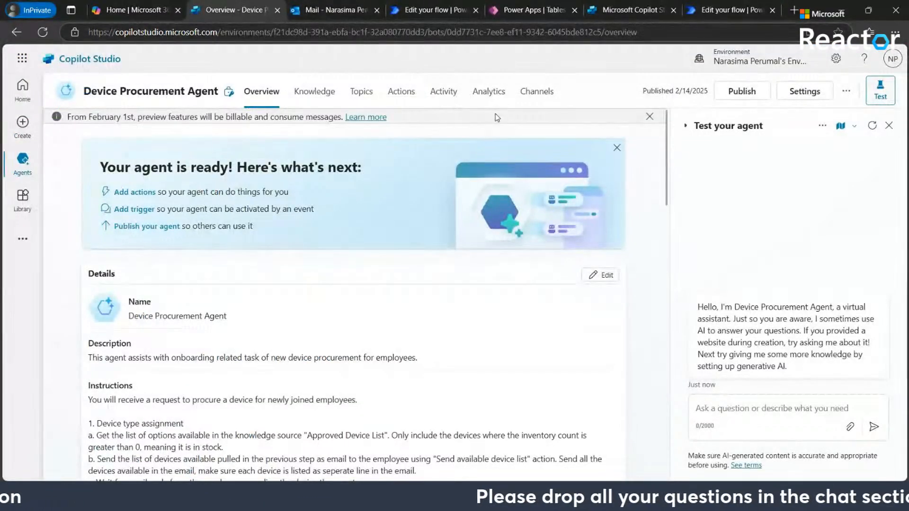
pyautogui.click(823, 126)
pyautogui.moveTo(792, 167)
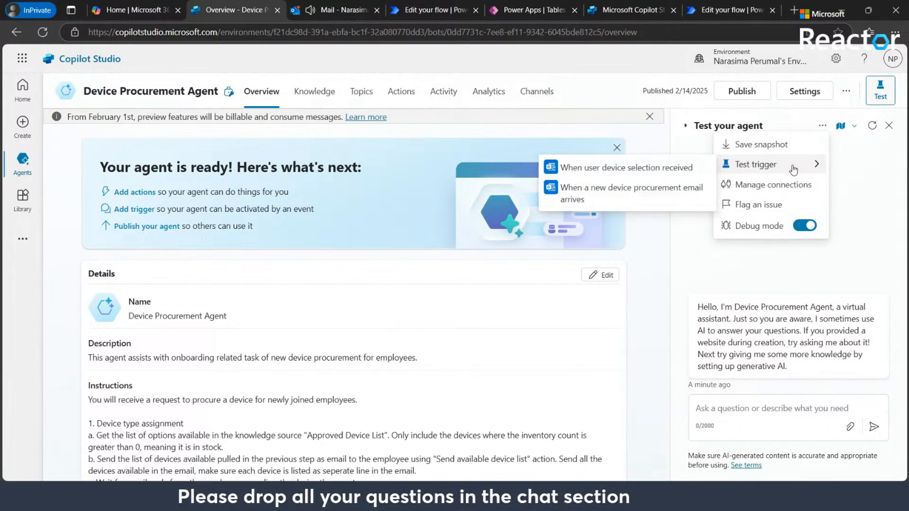
pyautogui.click(620, 195)
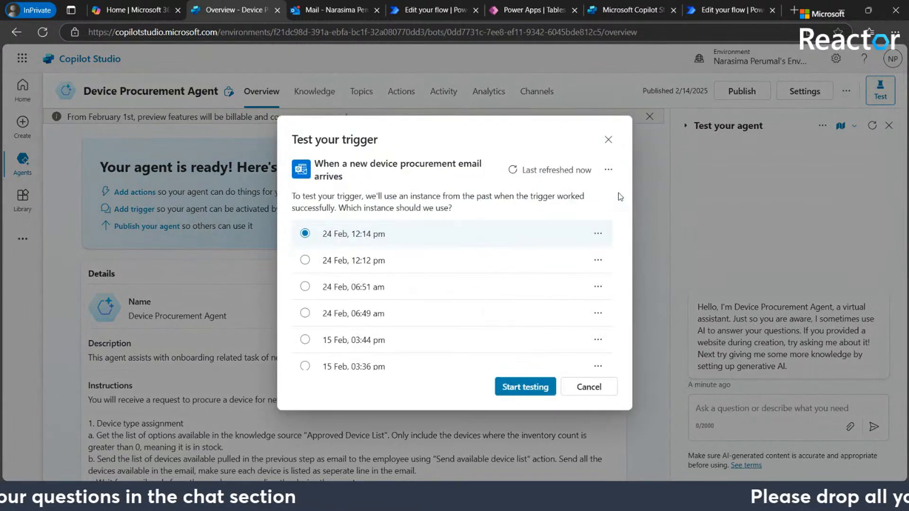
# - Refresh the list of trigger instances, choose the 24 Feb, 03:58 pm instance, and start testing
pyautogui.click(556, 167)
pyautogui.click(559, 169)
pyautogui.click(555, 171)
pyautogui.click(553, 172)
pyautogui.click(553, 170)
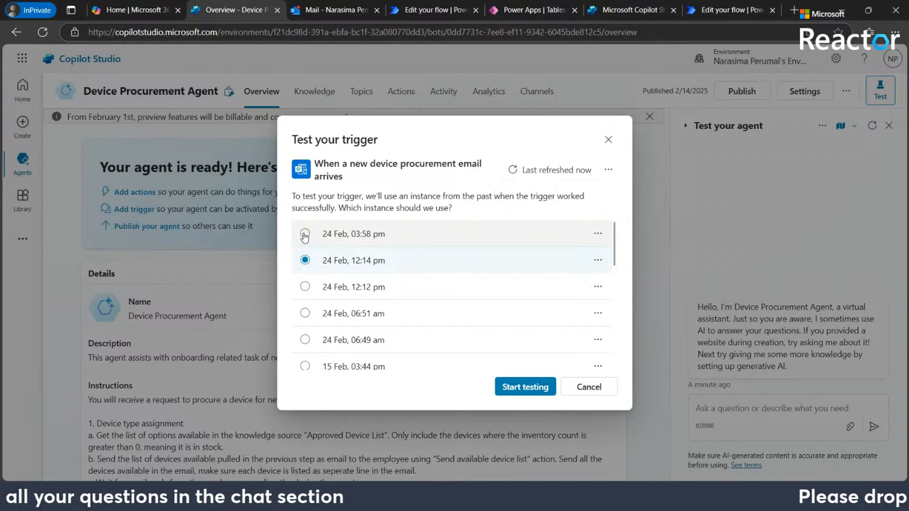
pyautogui.click(305, 235)
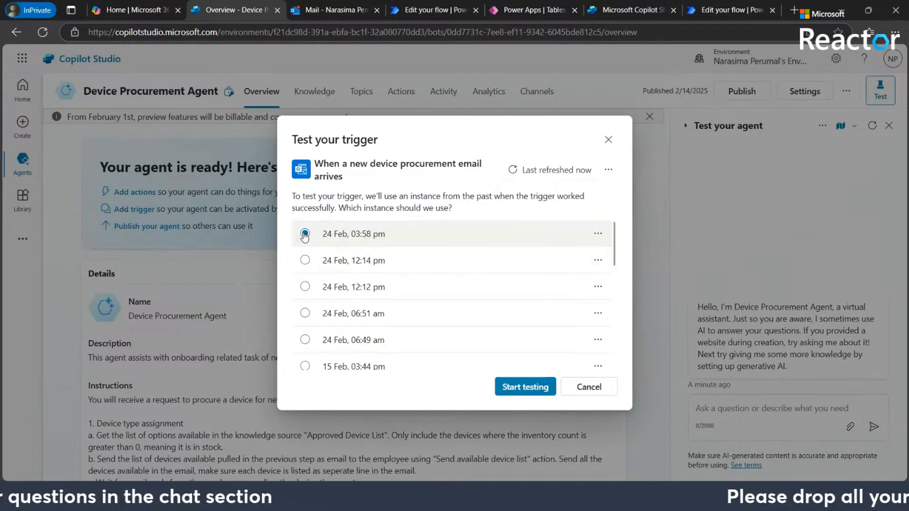
pyautogui.click(527, 388)
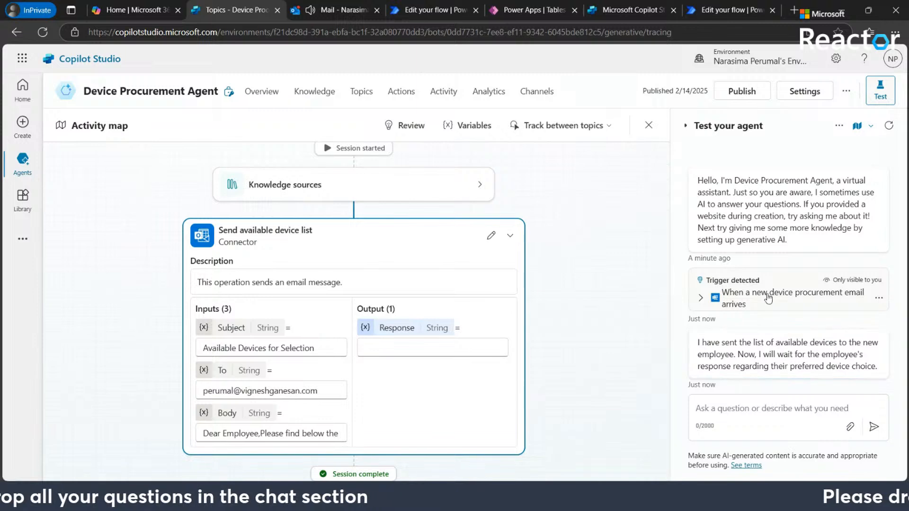
# - Switch to Outlook, open the "Available Devices for Selection" email, and compose a reply reading "Microsoft Surface Laptop Studio", copied from its device list
pyautogui.click(351, 10)
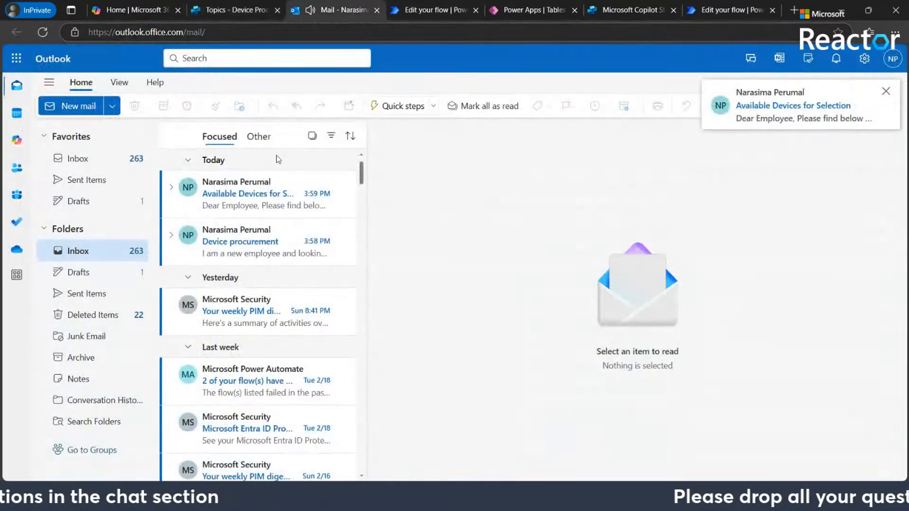
pyautogui.click(249, 198)
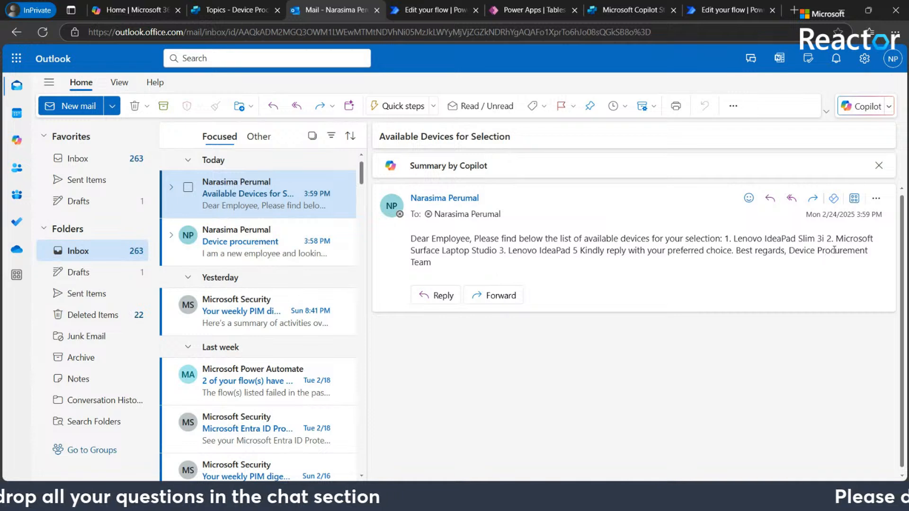
pyautogui.moveTo(837, 238); pyautogui.dragTo(493, 255)
pyautogui.hotkey('ctrl', 'c')
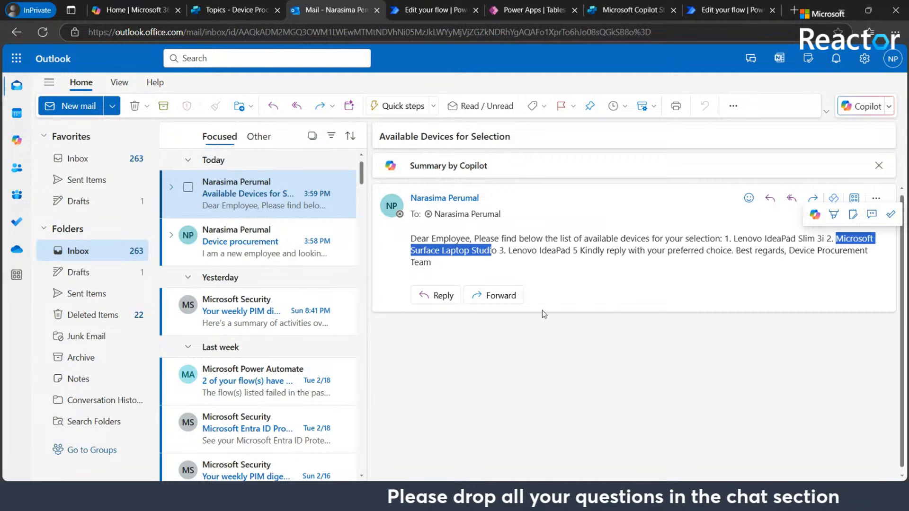
pyautogui.click(435, 294)
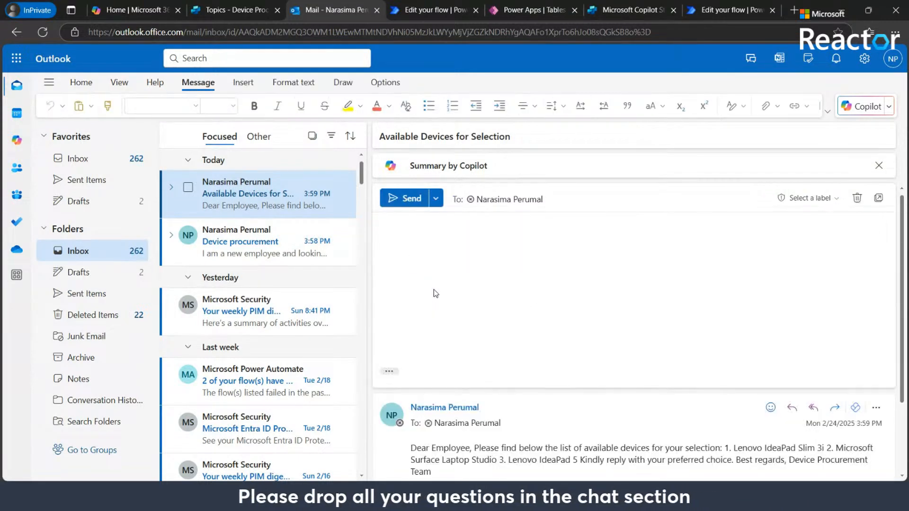
pyautogui.hotkey('ctrl', 'v')
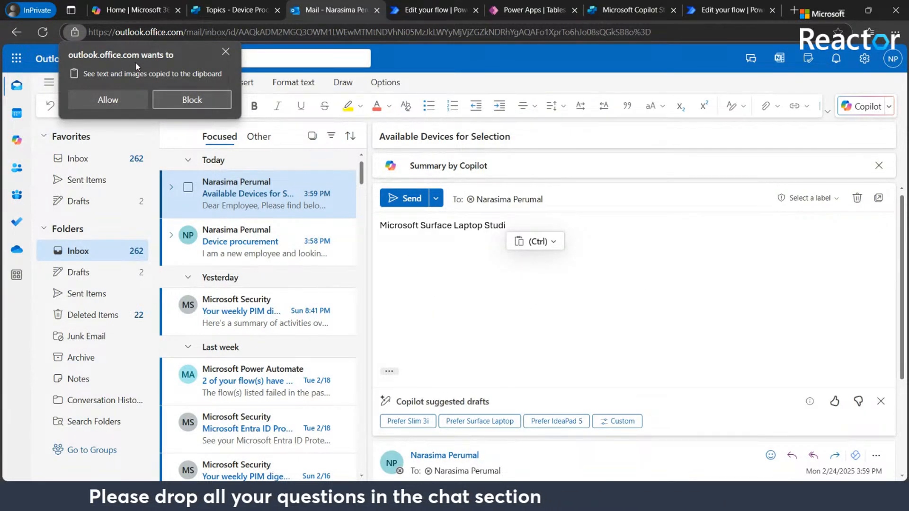
pyautogui.click(109, 99)
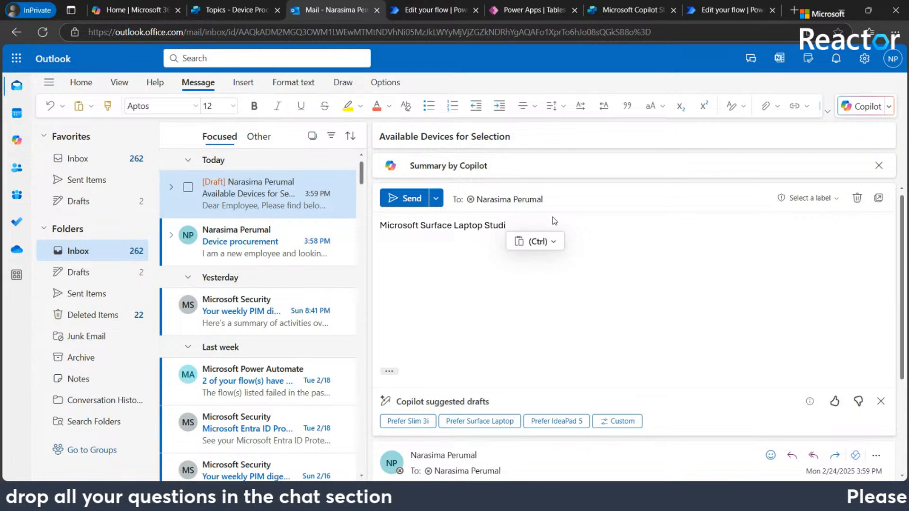
pyautogui.write('o')
# - Send the device selection reply with the General sensitivity label
pyautogui.click(397, 199)
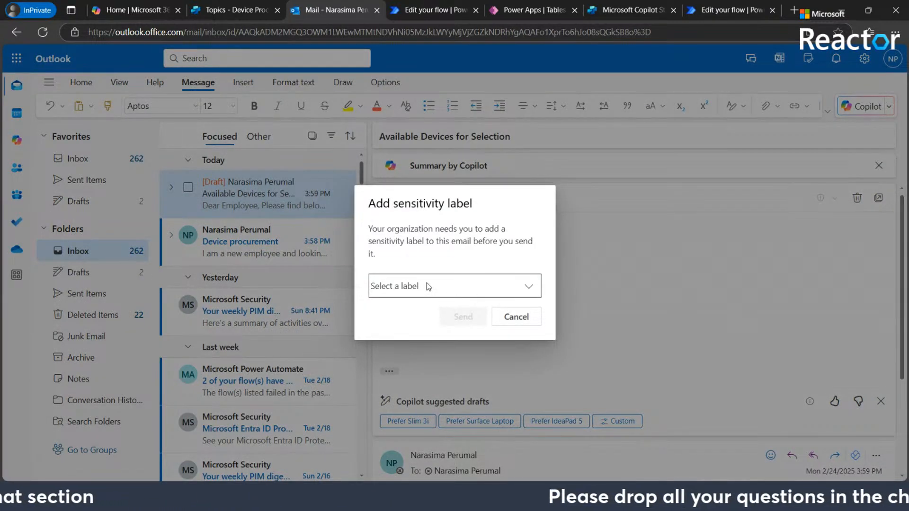
pyautogui.click(425, 286)
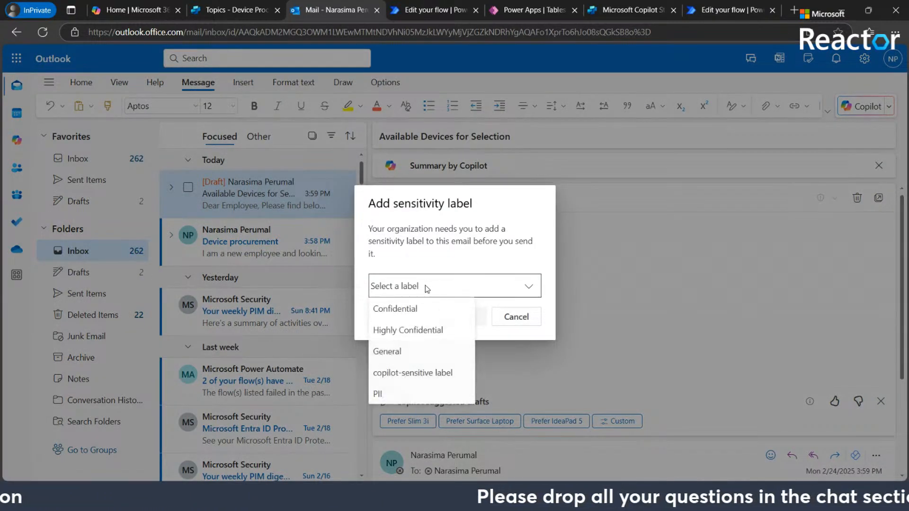
pyautogui.click(389, 353)
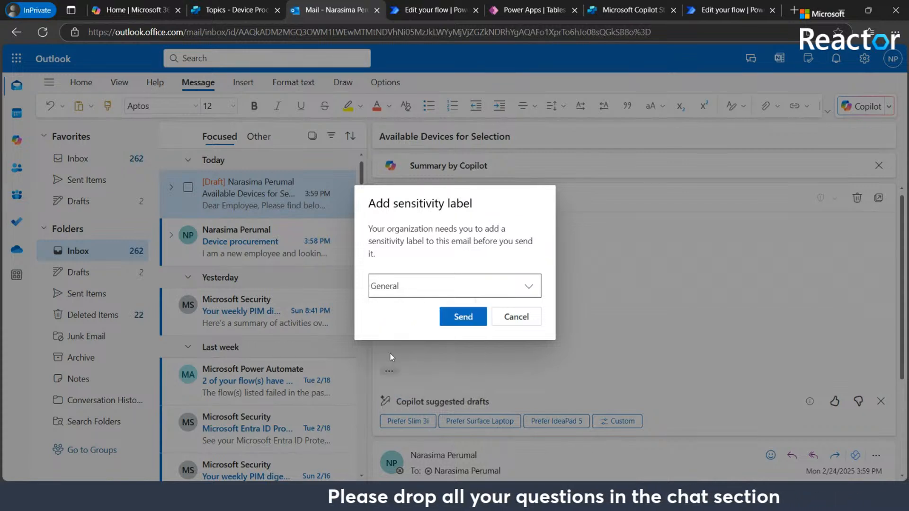
pyautogui.click(462, 317)
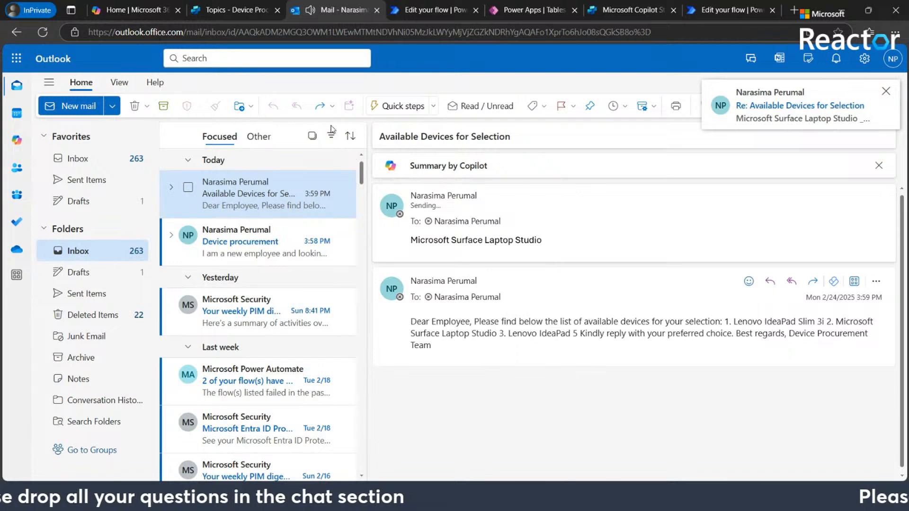
# - Switch back to Copilot Studio and open the trigger test for "When user device selection received"
pyautogui.click(240, 6)
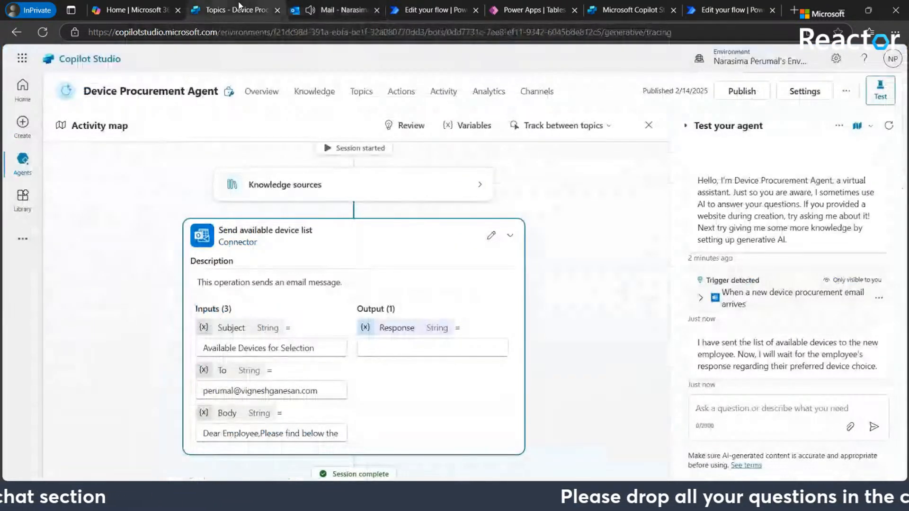
pyautogui.click(839, 125)
pyautogui.moveTo(772, 165)
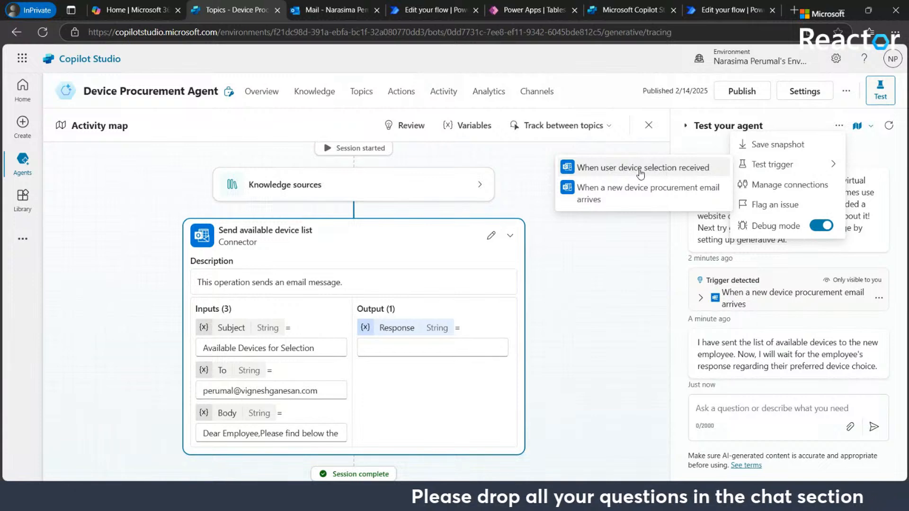
pyautogui.click(672, 170)
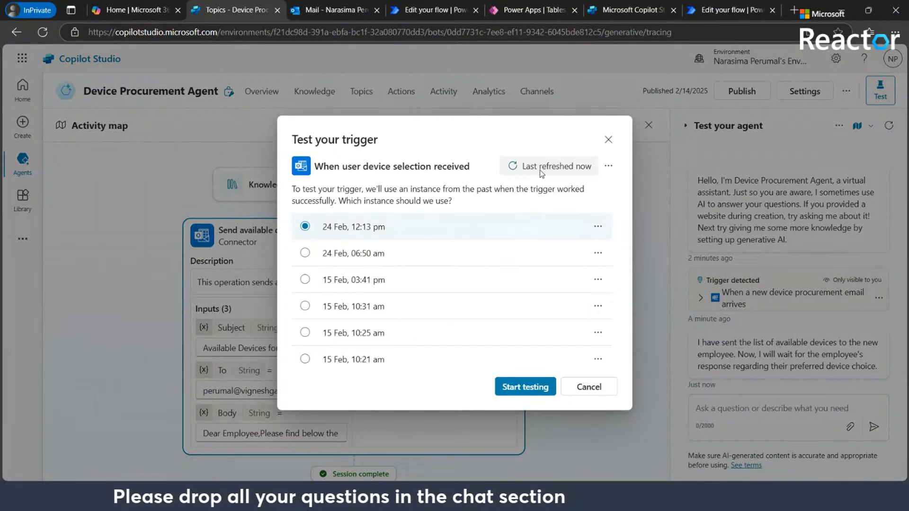
# - Refresh the instances for "When user device selection received", choose the 24 Feb, 04:00 pm instance, and start testing
pyautogui.click(542, 170)
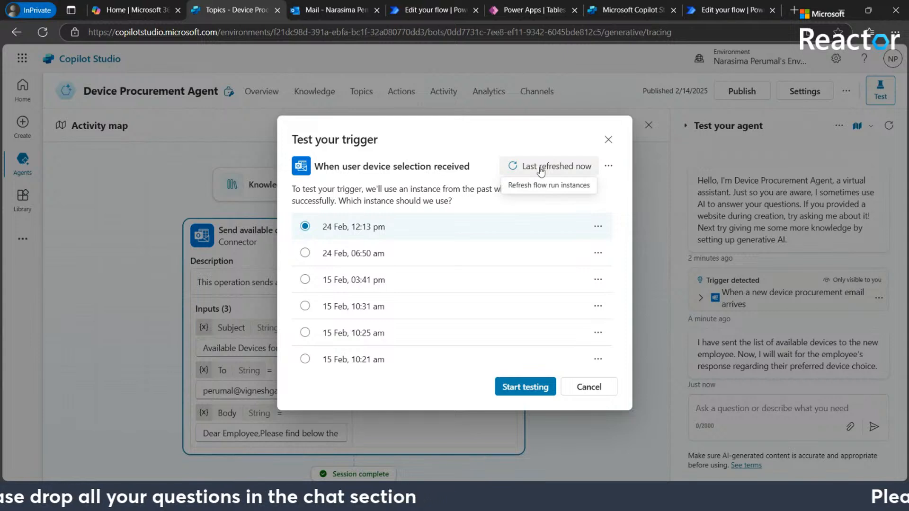
pyautogui.click(541, 171)
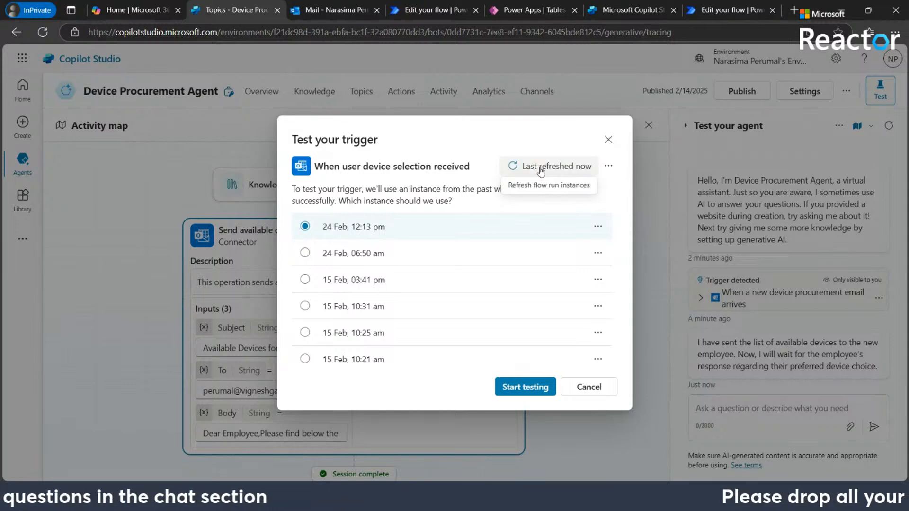
pyautogui.click(541, 169)
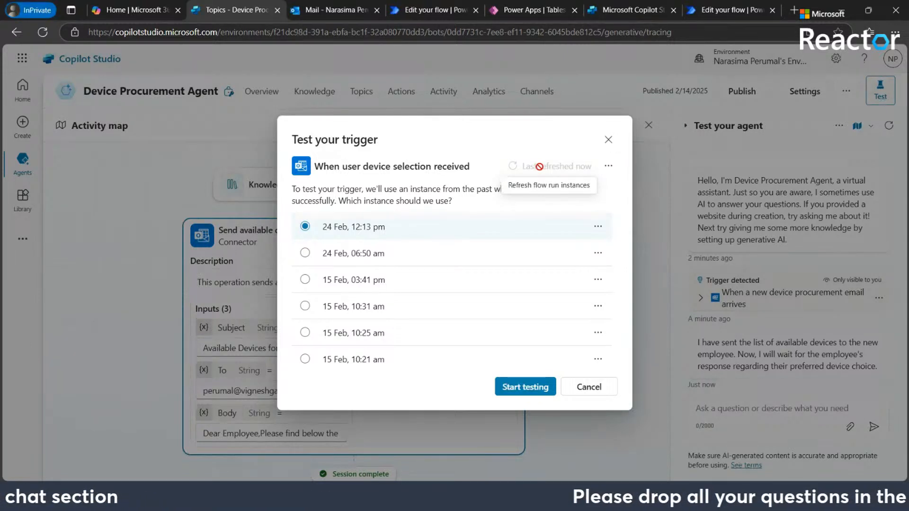
pyautogui.click(541, 169)
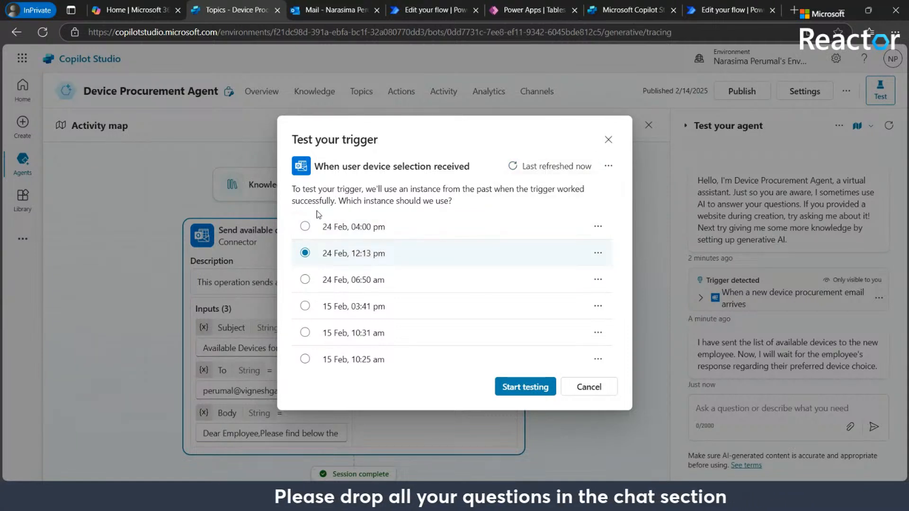
pyautogui.click(305, 226)
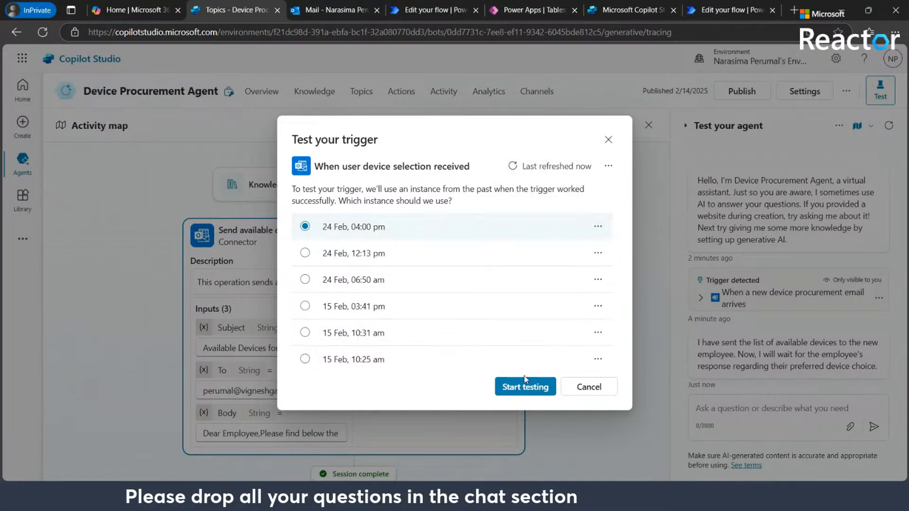
pyautogui.click(524, 386)
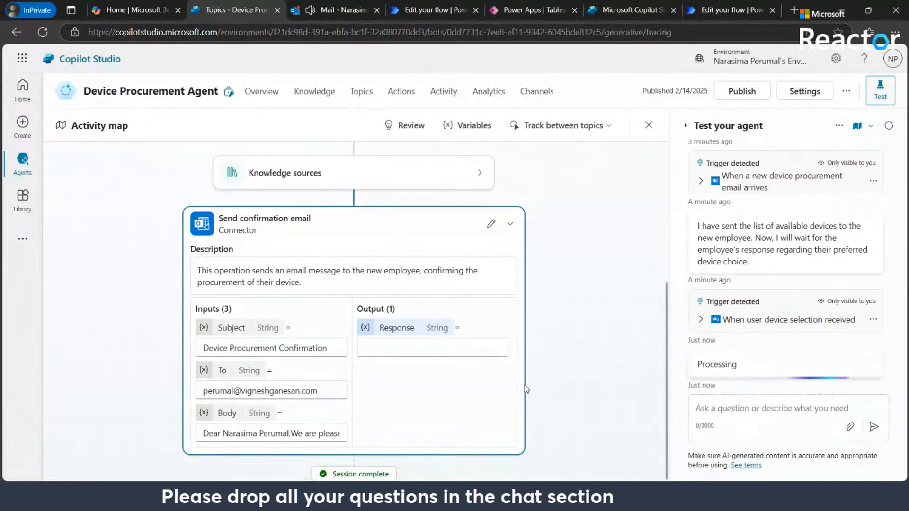
# - Review the completed activity map, switch to Outlook, and read the device specifications in the "Device Procurement Confirmation" email
pyautogui.scroll(3, 524, 385)
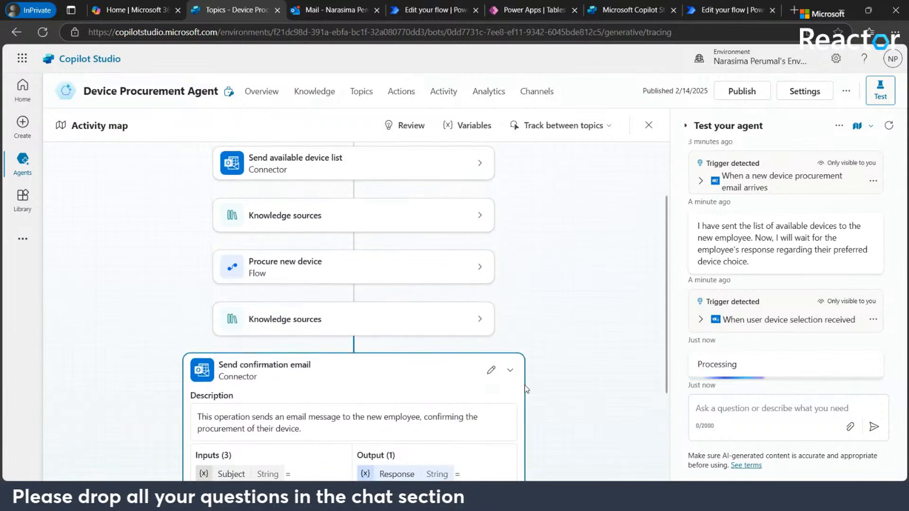
pyautogui.scroll(-3, 525, 385)
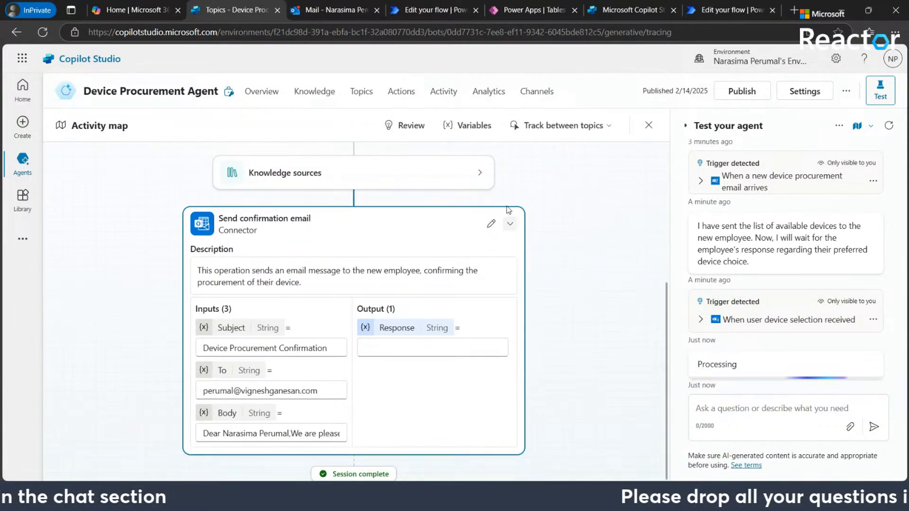
pyautogui.click(342, 10)
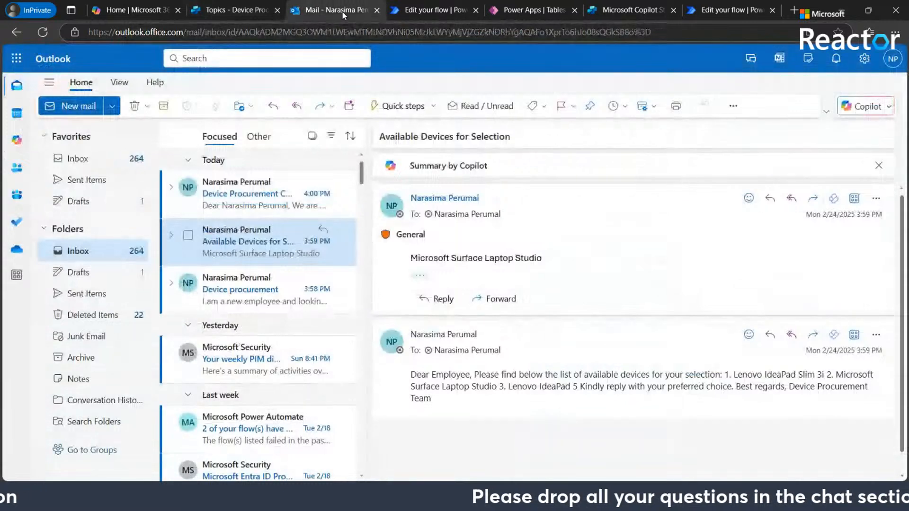
pyautogui.click(266, 205)
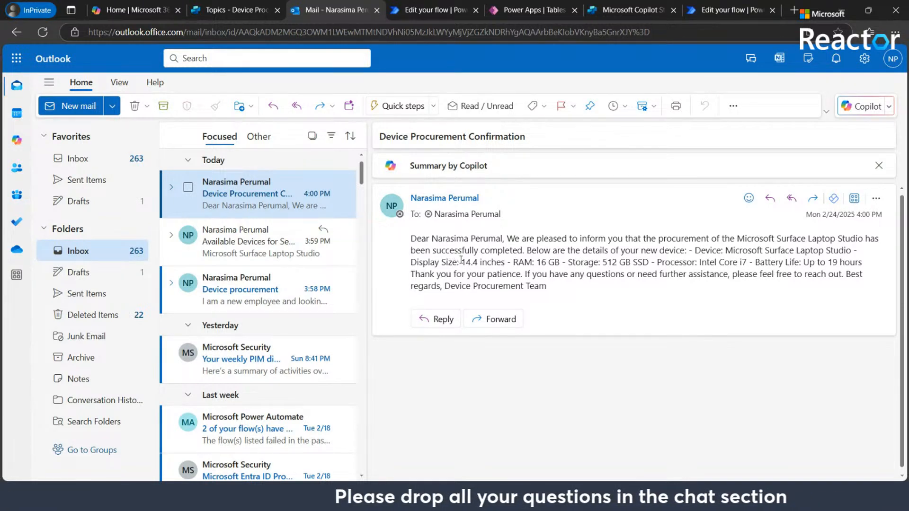
pyautogui.moveTo(461, 262); pyautogui.dragTo(775, 290)
# - Switch to TextPad, turn on word wrap for instructions-new.txt, and review the agent instructions through step 6
pyautogui.hotkey('alt', 'Tab')
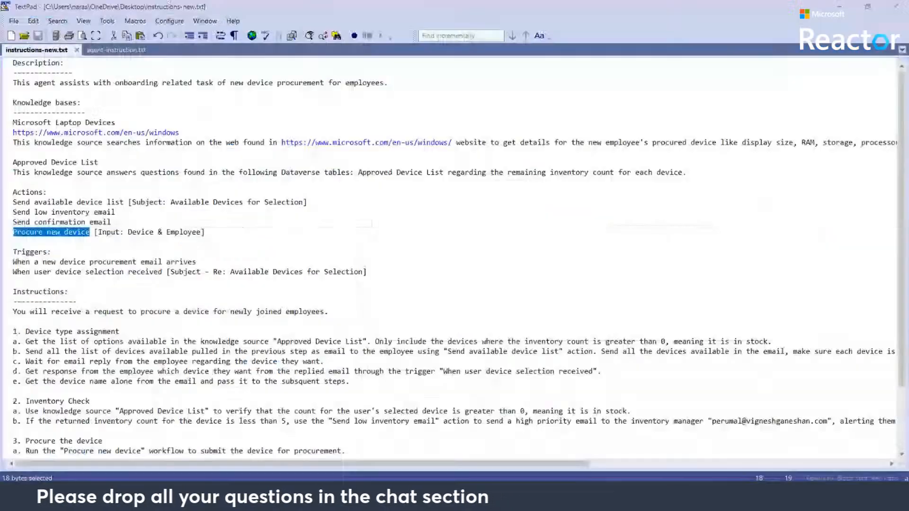
pyautogui.scroll(-15, 433, 394)
pyautogui.scroll(15, 432, 394)
pyautogui.scroll(-13, 433, 393)
pyautogui.scroll(6, 433, 394)
pyautogui.scroll(1, 432, 394)
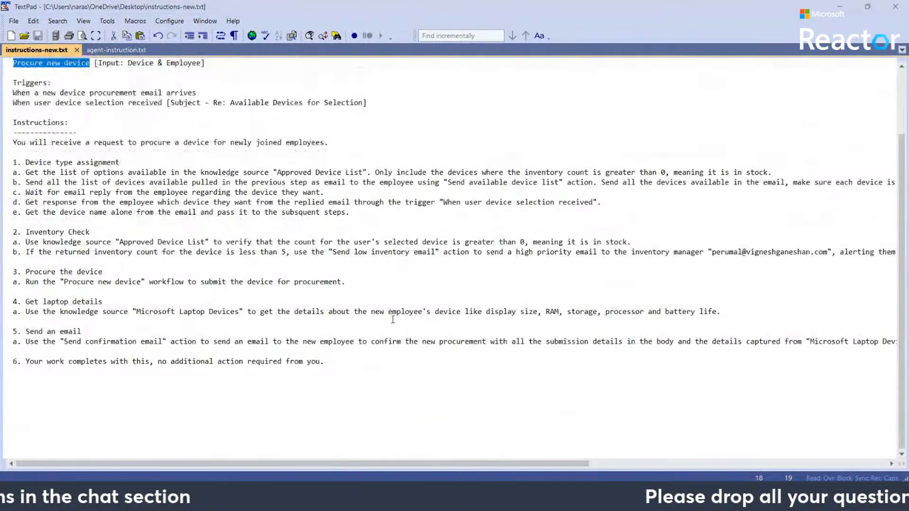
pyautogui.click(222, 38)
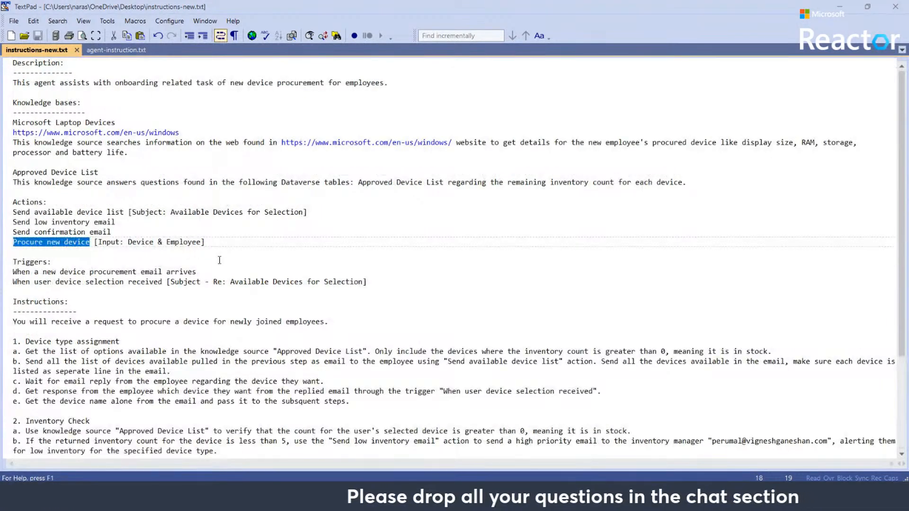
pyautogui.scroll(-12, 219, 261)
pyautogui.scroll(3, 219, 261)
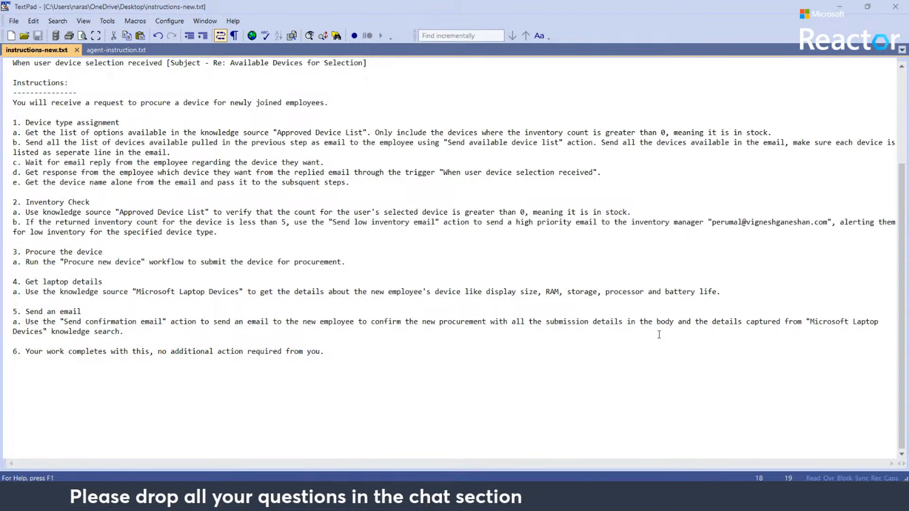
pyautogui.click(324, 357)
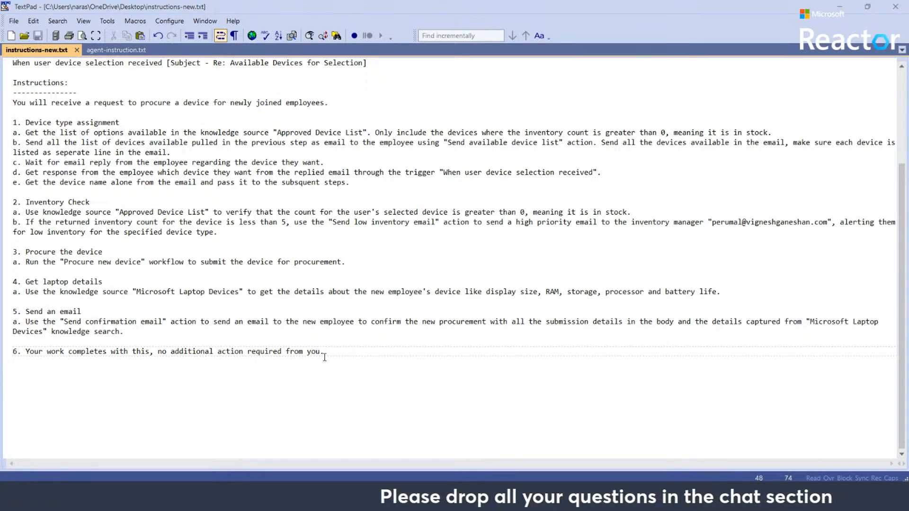
# - Switch to the Power Automate flow and inspect the "Run a flow from Copilot" parameters and settings and the "Respond to Copilot" outputs
pyautogui.hotkey('alt', 'Tab')
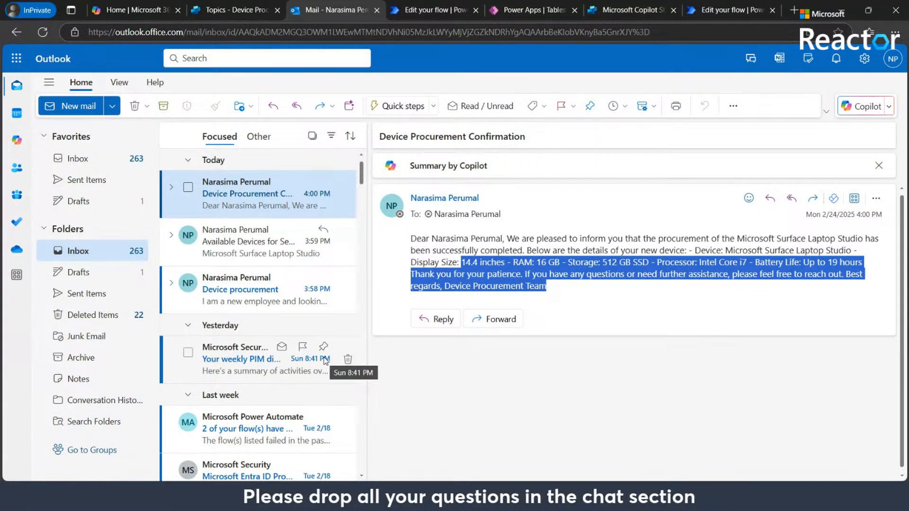
pyautogui.click(427, 8)
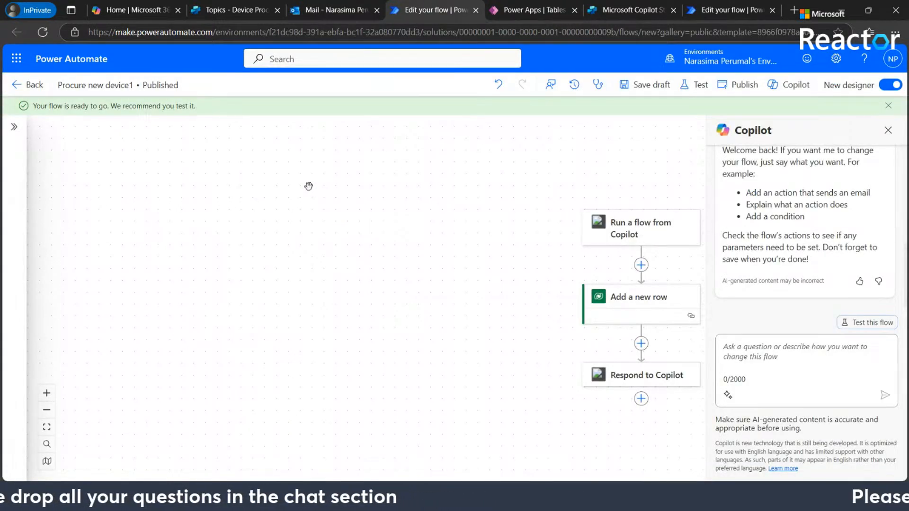
pyautogui.click(661, 237)
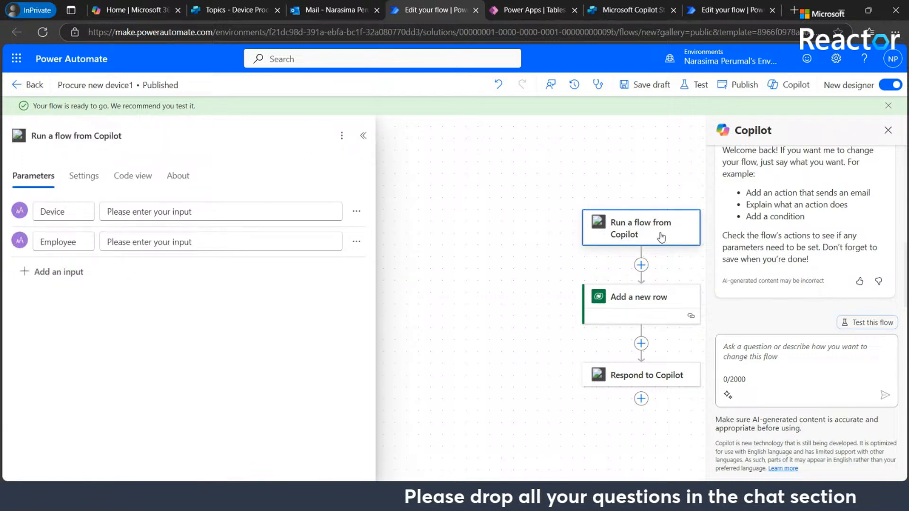
pyautogui.click(628, 381)
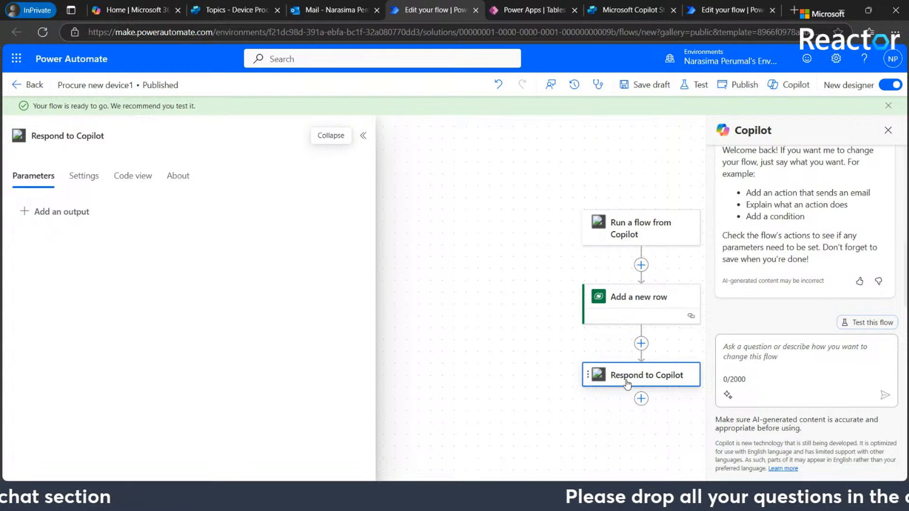
pyautogui.click(643, 243)
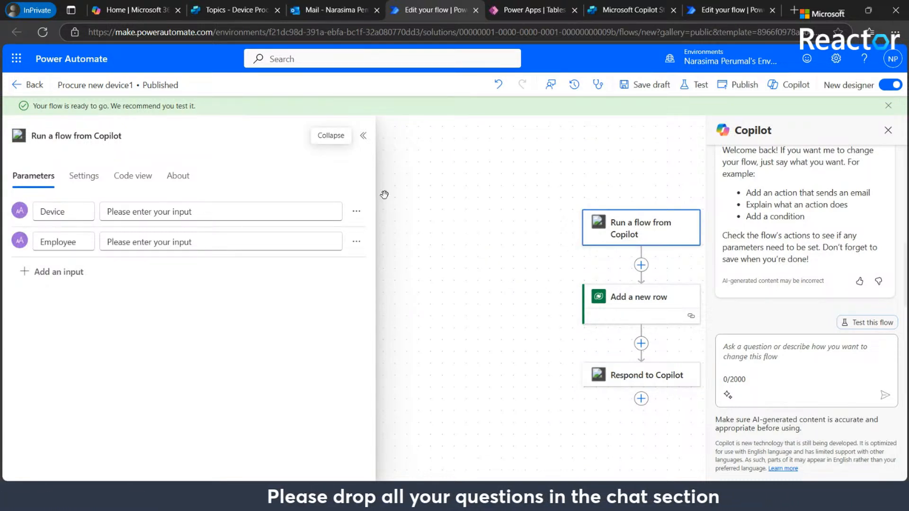
pyautogui.click(86, 178)
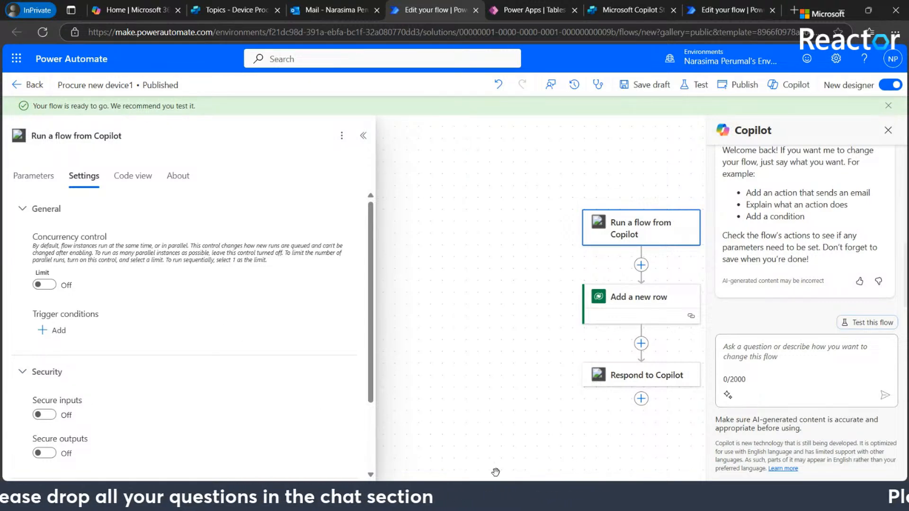
# - Switch to the PowerPoint slide show and compare the slide on cloud flow requirements for Copilot agents with the flow
pyautogui.click(563, 453)
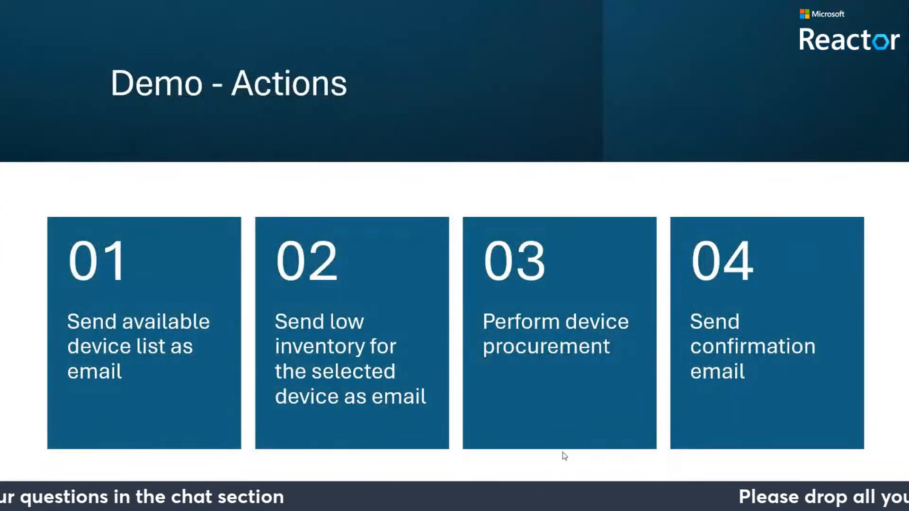
pyautogui.click(565, 455)
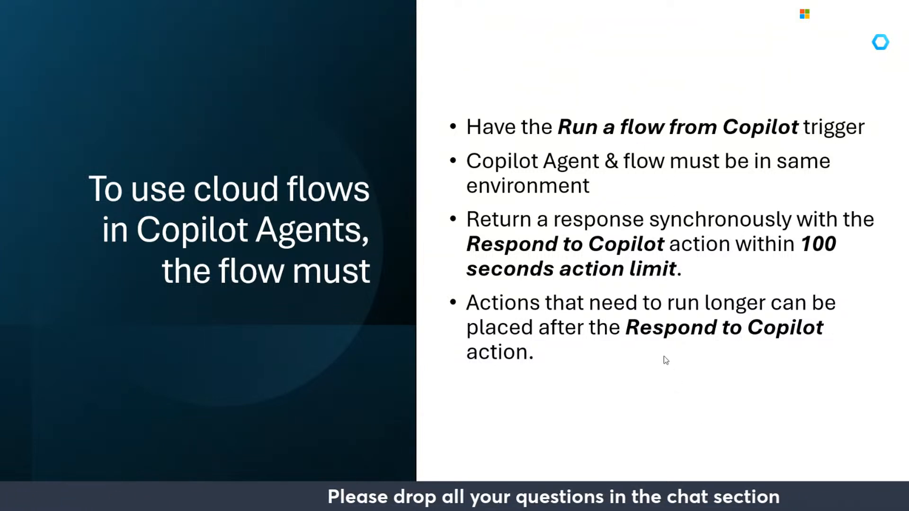
pyautogui.hotkey('alt', 'Tab')
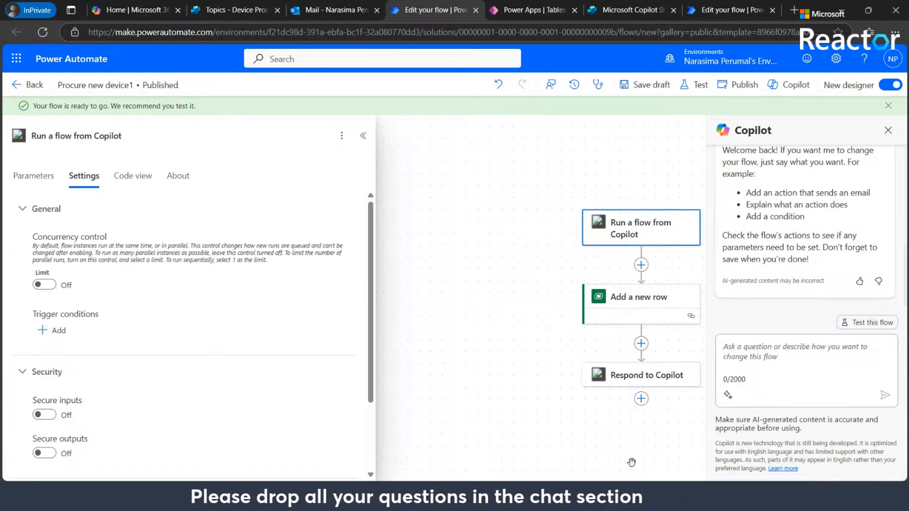
pyautogui.hotkey('alt', 'Tab')
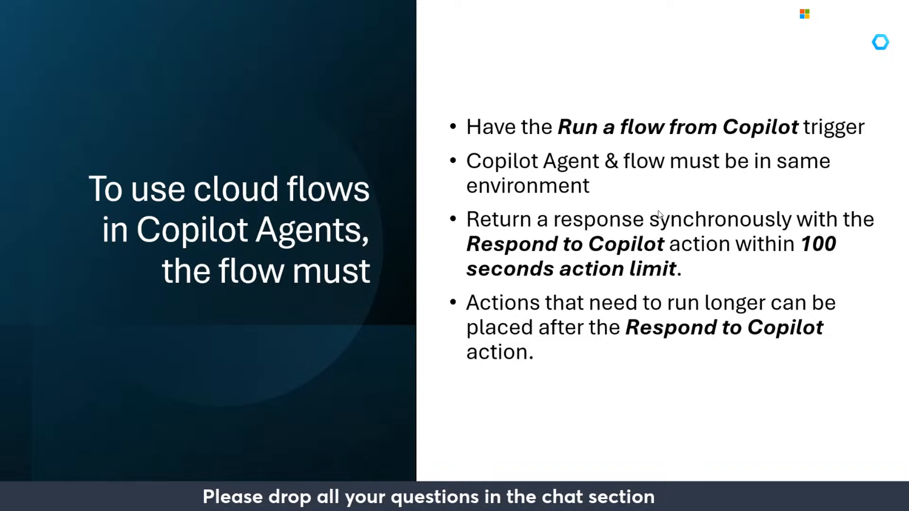
# - Switch back to the Power Automate flow and view the settings of the "Run a flow from Copilot" trigger
pyautogui.hotkey('alt', 'Tab')
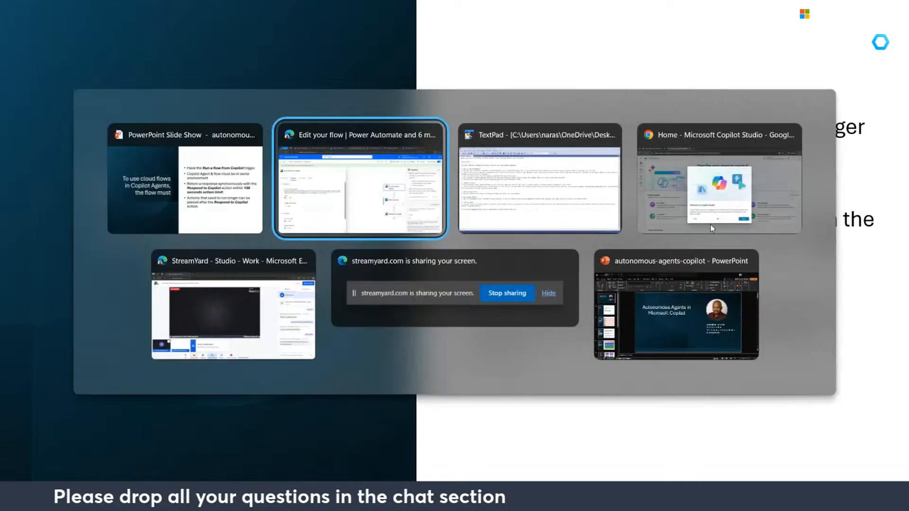
pyautogui.click(643, 233)
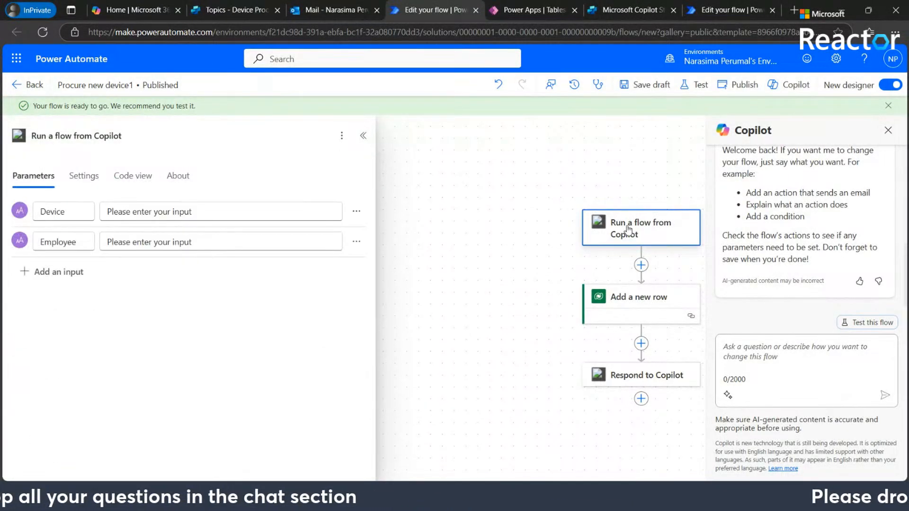
pyautogui.click(93, 178)
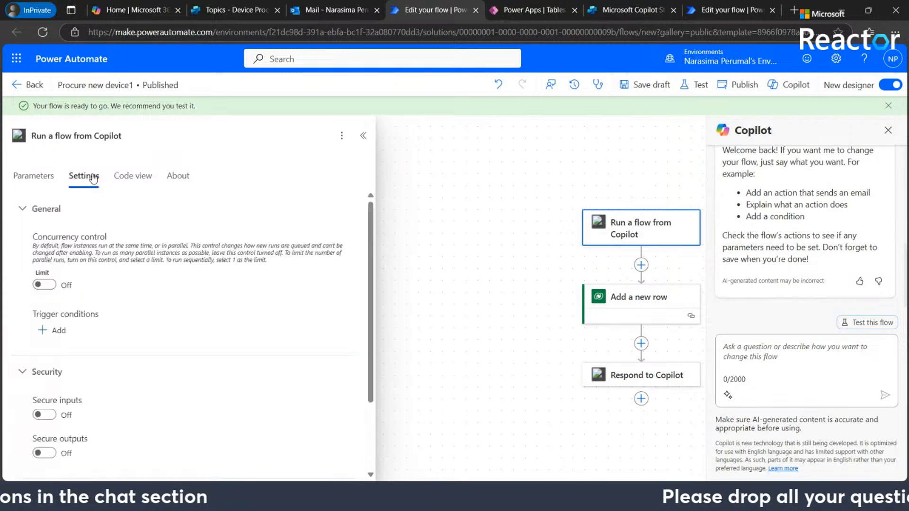
# - Return to the PowerPoint slide show and advance to the References slide
pyautogui.hotkey('alt', 'Tab')
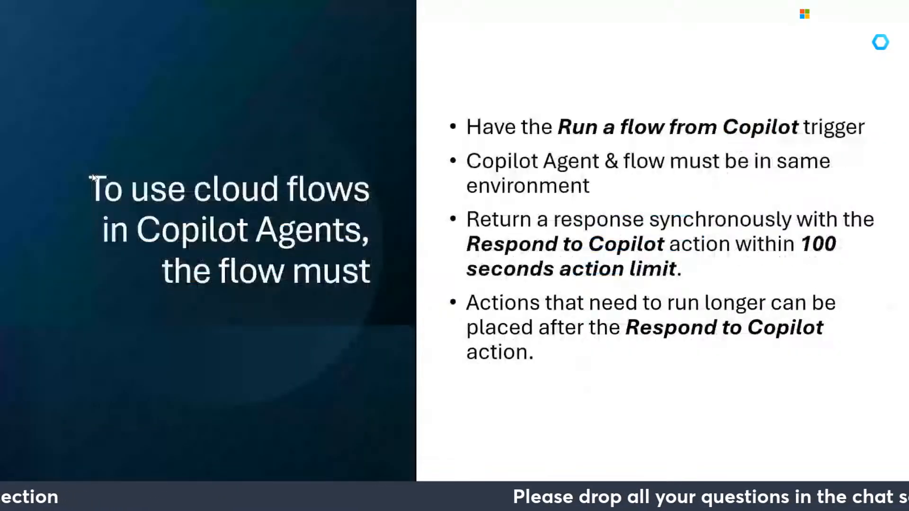
pyautogui.press('Right')
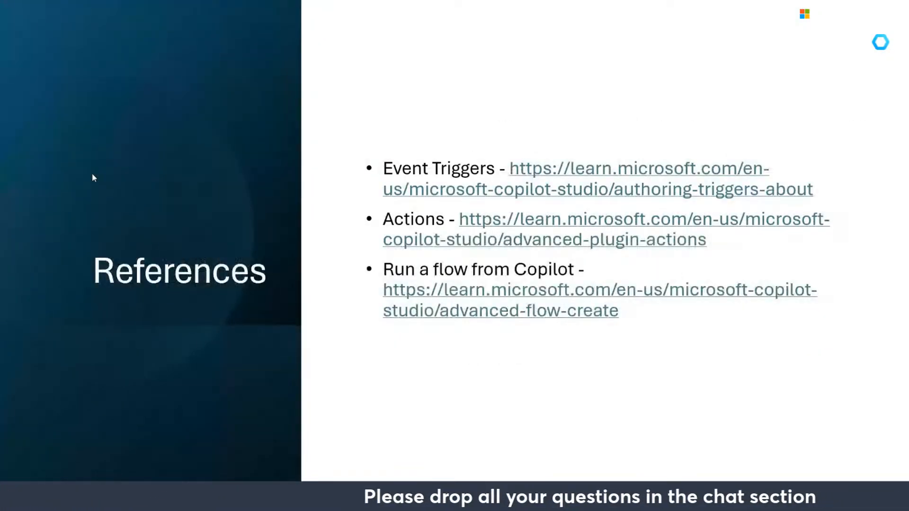